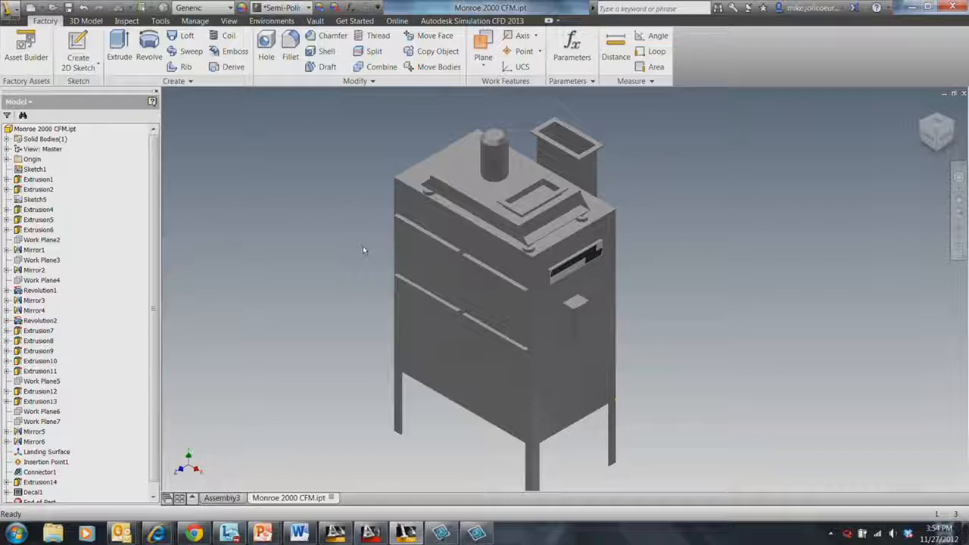
# - Switch to the Assembly3 layout and delete the HD MH 2000 SCALED drawing overlay
pyautogui.click(221, 499)
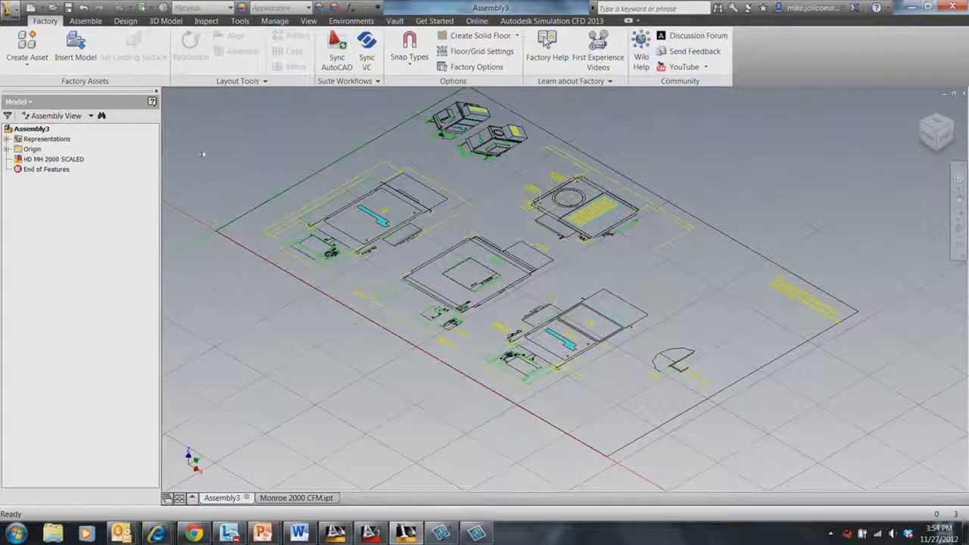
pyautogui.click(28, 158)
pyautogui.rightClick(28, 159)
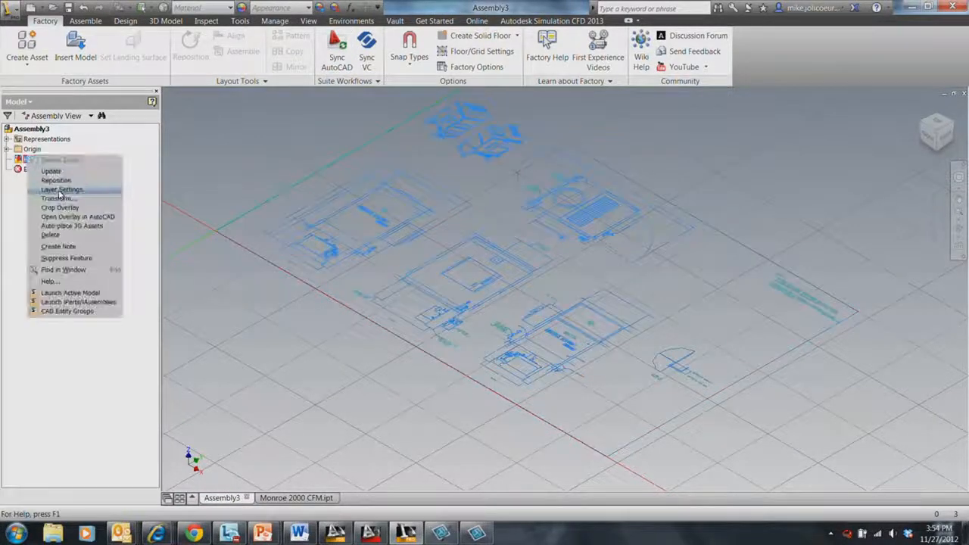
pyautogui.click(69, 235)
pyautogui.scroll(3, 359, 312)
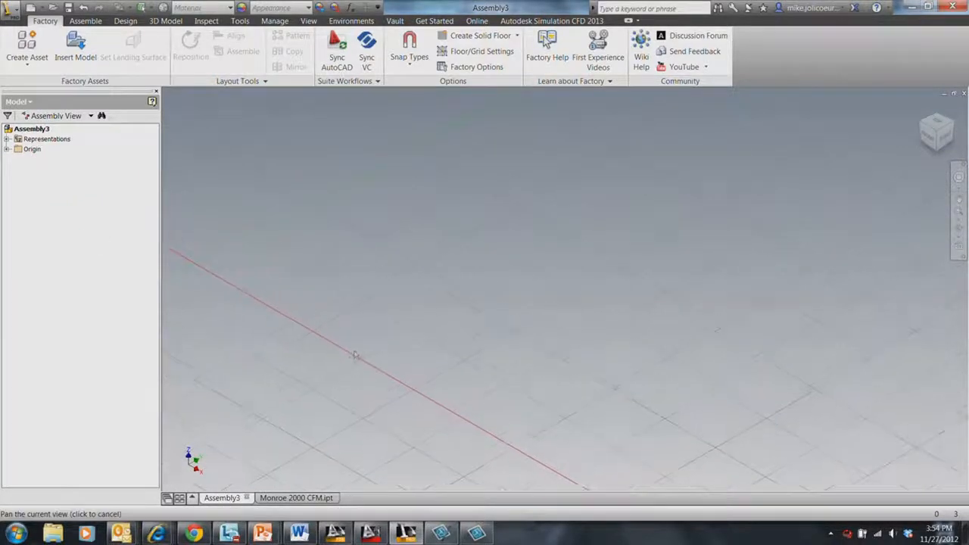
pyautogui.scroll(3, 328, 345)
pyautogui.moveTo(321, 350); pyautogui.dragTo(540, 313, button='middle')
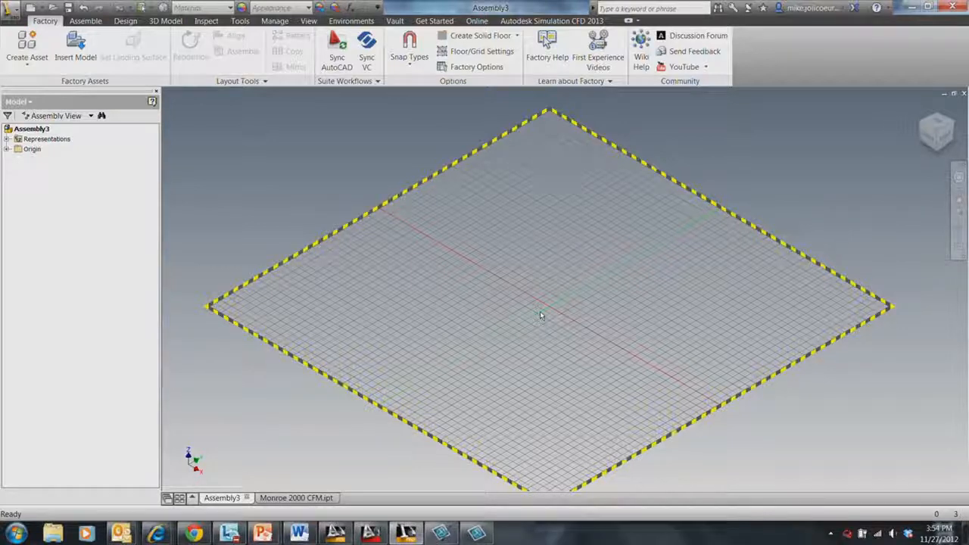
pyautogui.moveTo(529, 282); pyautogui.dragTo(467, 282, button='middle')
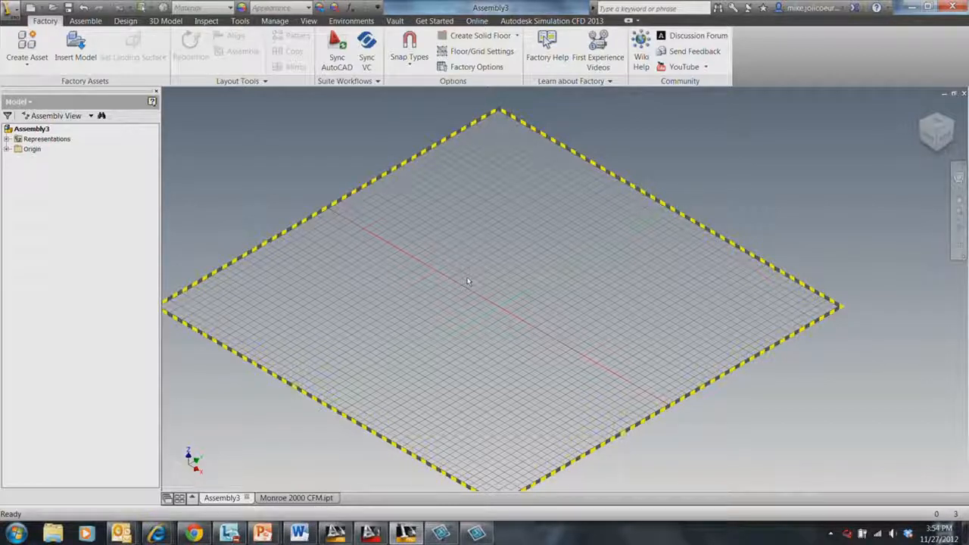
# - Show the Factory Assets browser and open the Pre-Release folder within User Assets
pyautogui.click(309, 21)
pyautogui.click(530, 57)
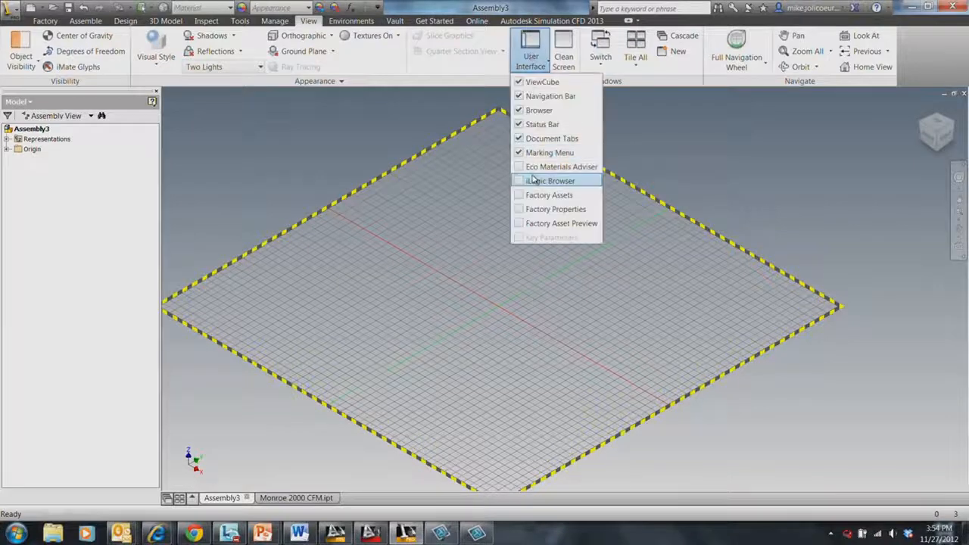
pyautogui.click(547, 195)
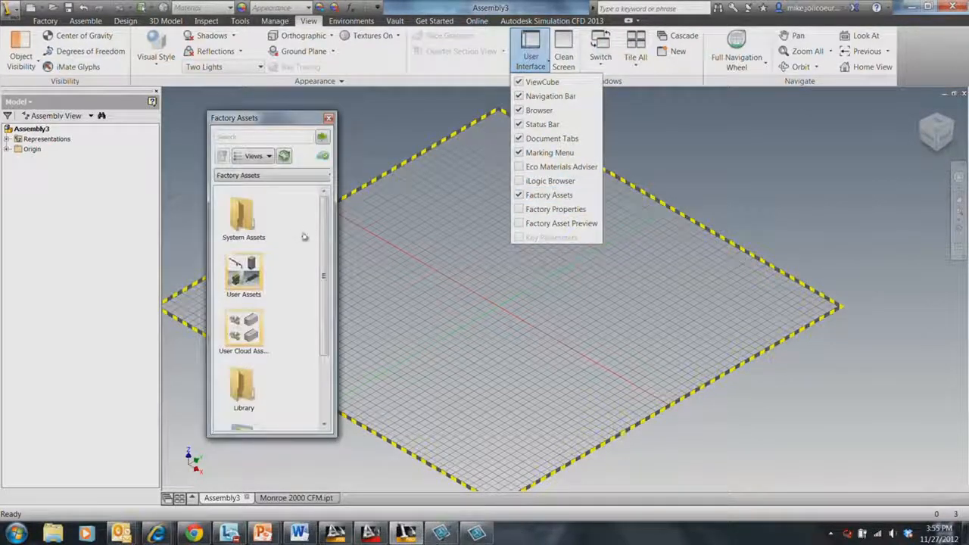
pyautogui.click(260, 279)
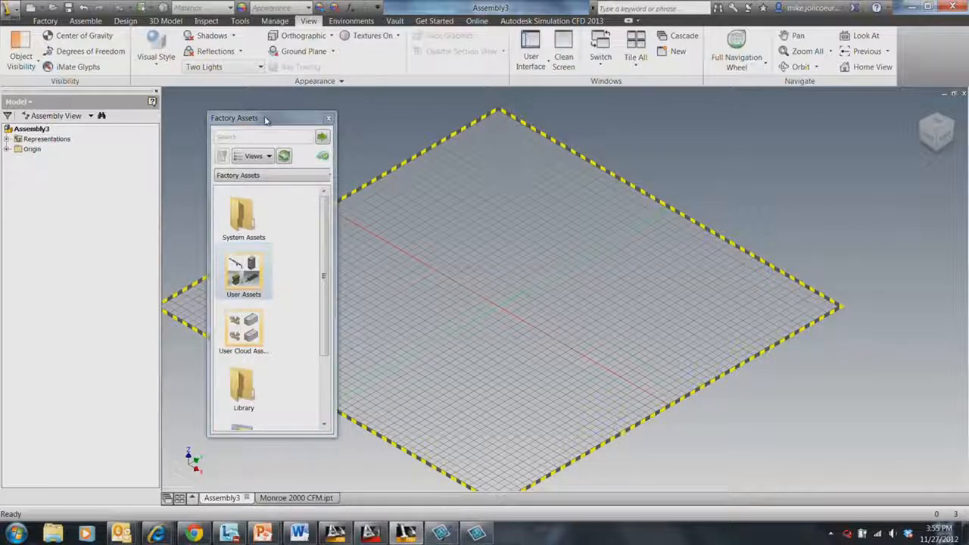
pyautogui.moveTo(265, 120); pyautogui.dragTo(368, 122)
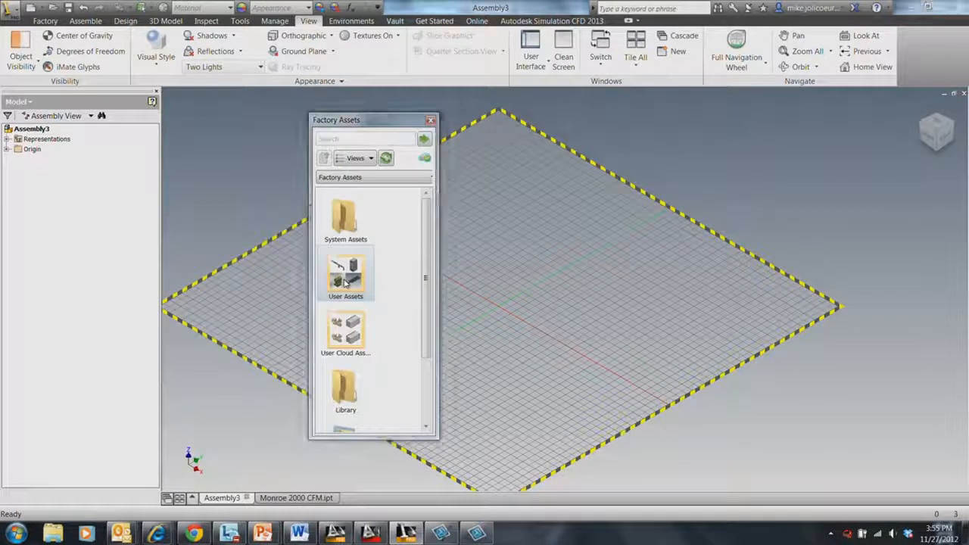
pyautogui.moveTo(426, 214); pyautogui.dragTo(427, 307)
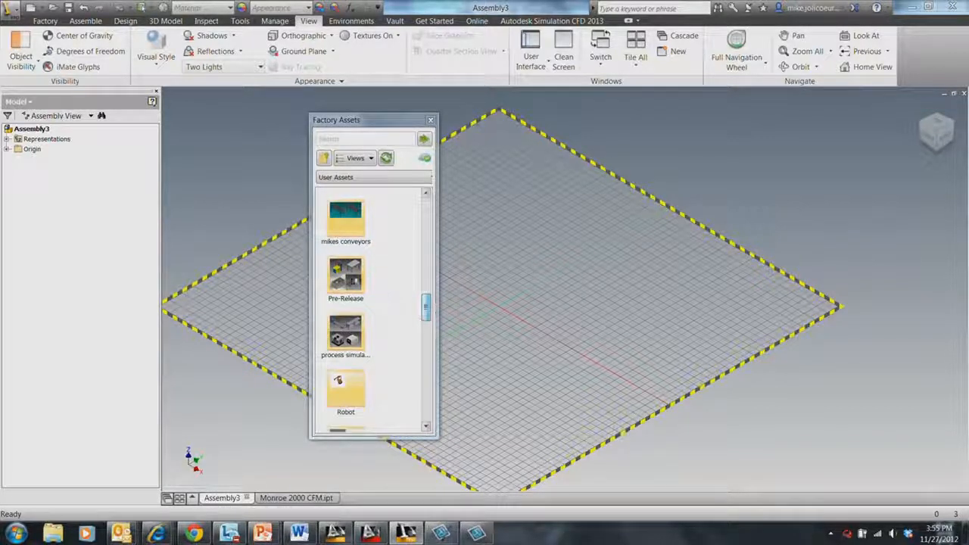
pyautogui.doubleClick(350, 280)
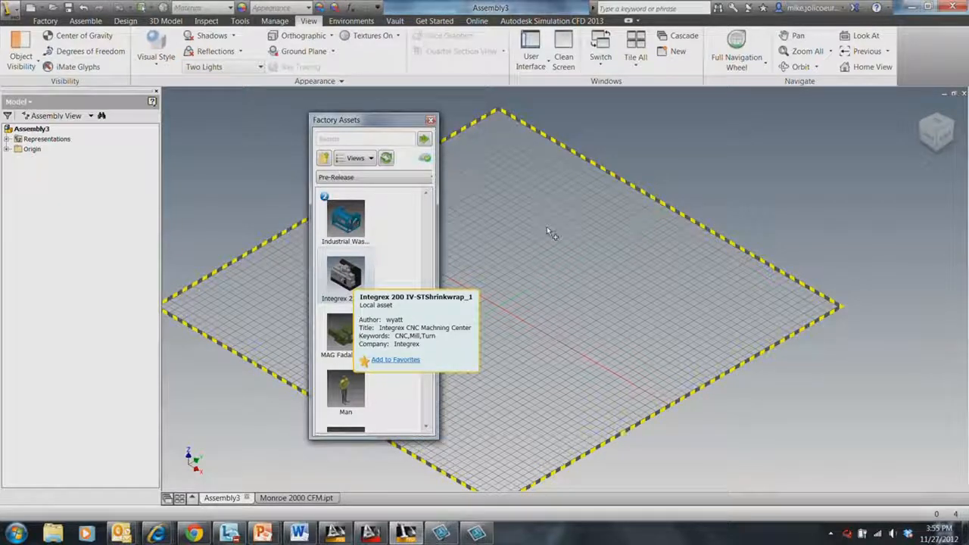
# - Place two Integrex 200 IV-ST machine assets on the factory floor, the second at 0.00 deg rotation
pyautogui.moveTo(546, 228); pyautogui.dragTo(535, 264)
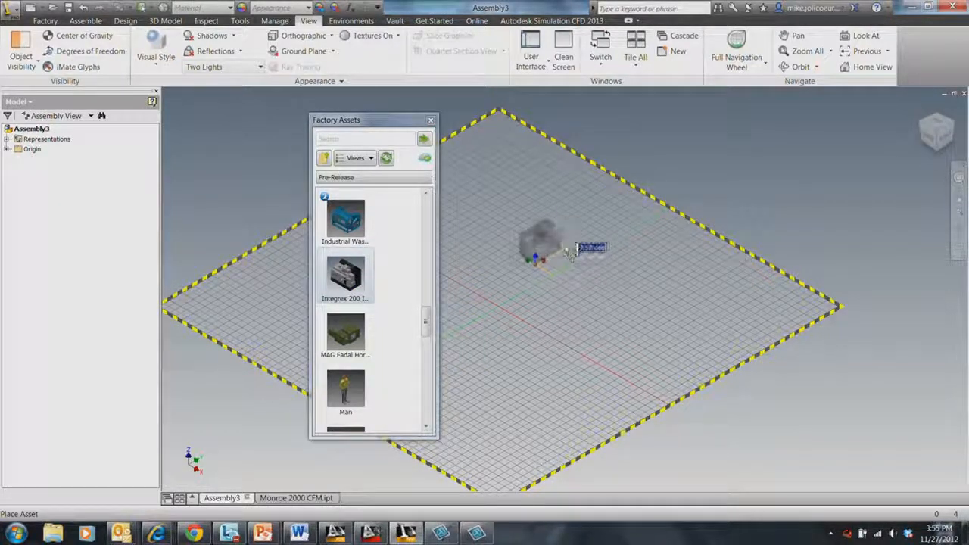
pyautogui.press('Return')
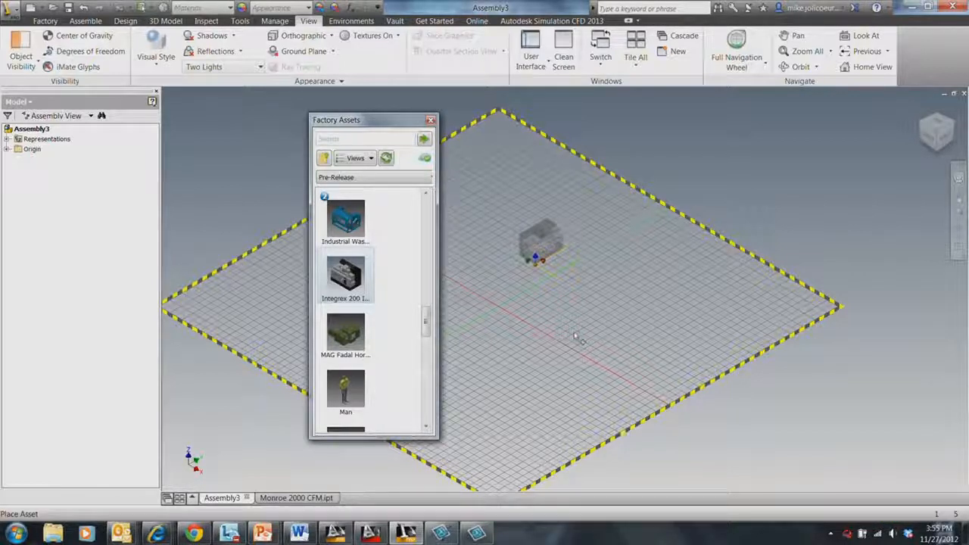
pyautogui.click(576, 336)
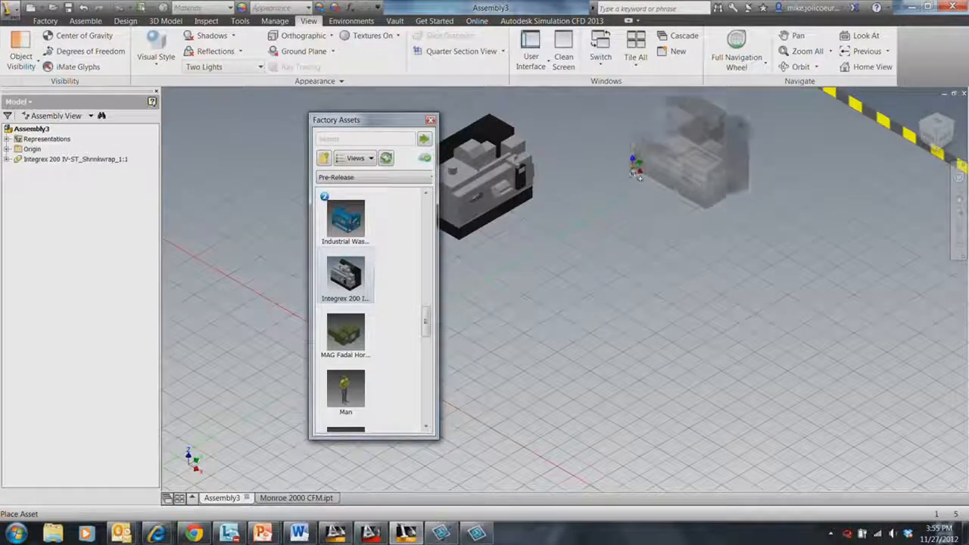
pyautogui.click(558, 196)
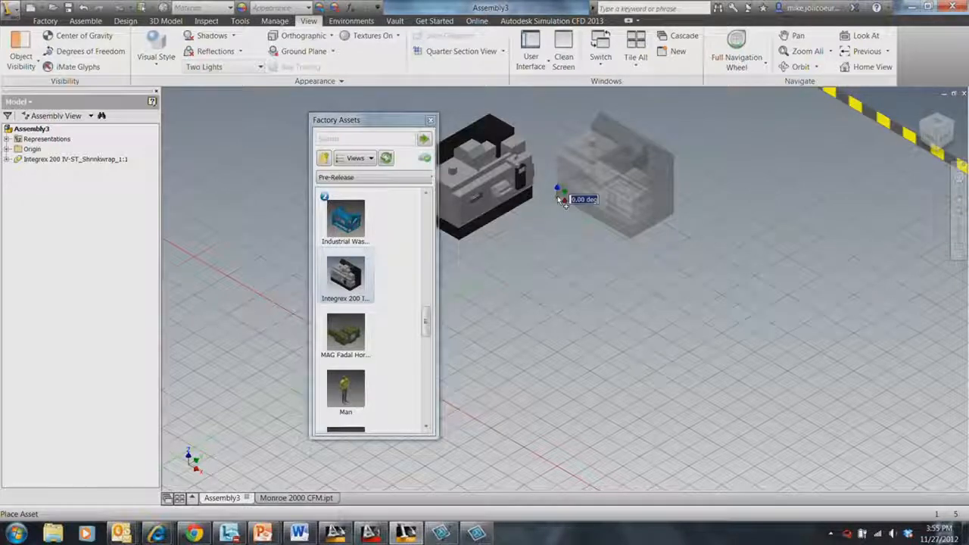
pyautogui.click(558, 195)
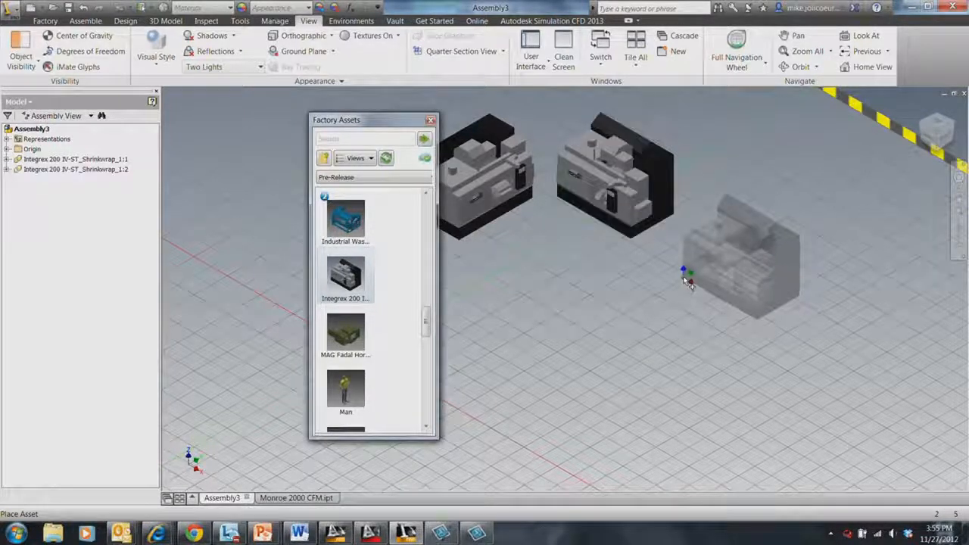
pyautogui.press('Escape')
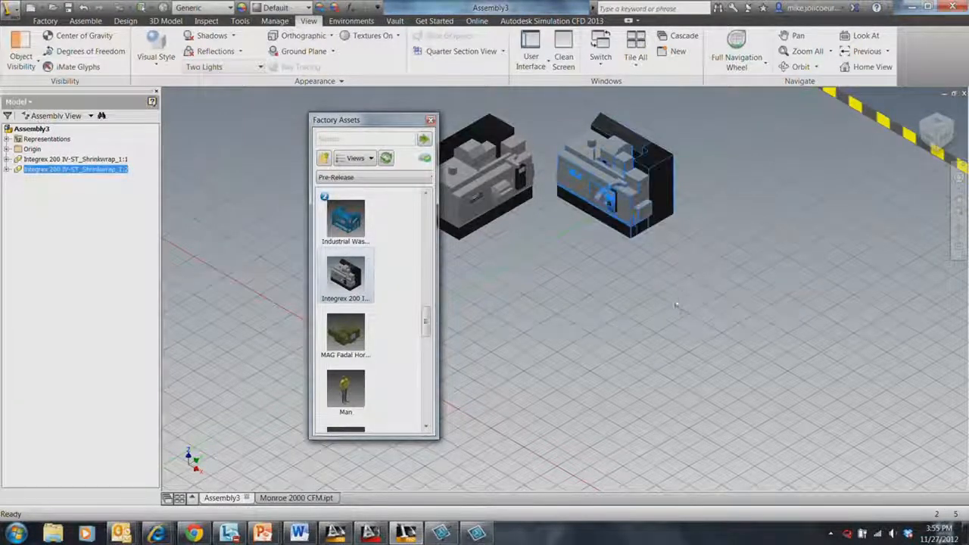
# - Examine both placed Integrex machines up close, keeping the asset browser clear of them
pyautogui.moveTo(677, 302); pyautogui.dragTo(739, 459, button='middle')
pyautogui.scroll(-5, 741, 460)
pyautogui.scroll(5, 741, 460)
pyautogui.moveTo(543, 340); pyautogui.dragTo(695, 486, button='middle')
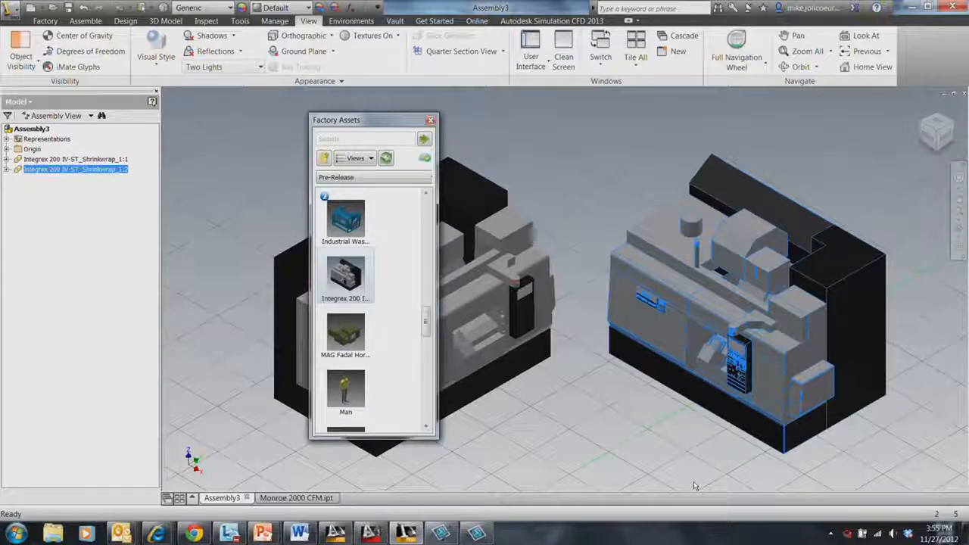
pyautogui.moveTo(397, 126); pyautogui.dragTo(226, 194)
pyautogui.moveTo(492, 334); pyautogui.dragTo(540, 303, button='middle')
pyautogui.scroll(-5, 717, 367)
pyautogui.moveTo(291, 258); pyautogui.dragTo(643, 368, button='middle')
pyautogui.scroll(3, 643, 367)
pyautogui.moveTo(486, 337); pyautogui.dragTo(602, 308, button='middle')
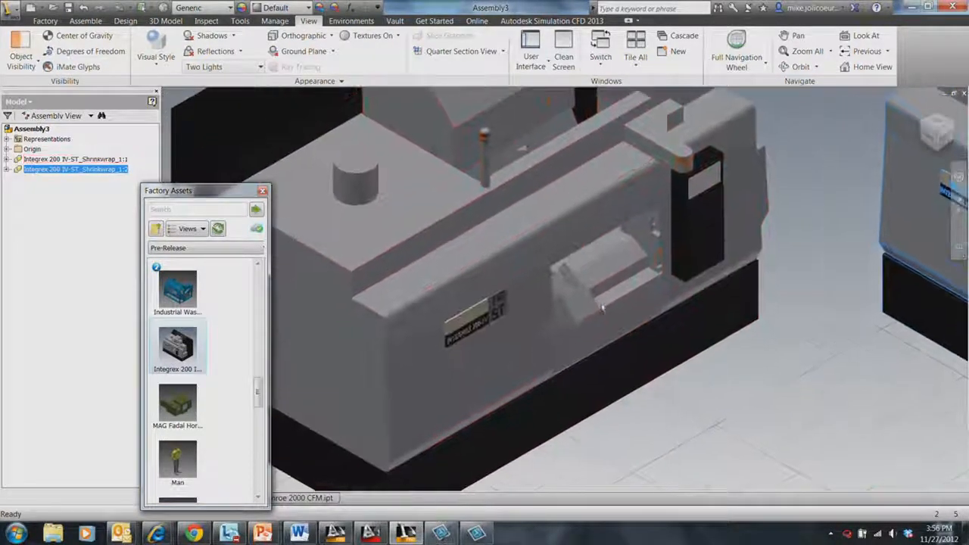
pyautogui.scroll(4, 697, 371)
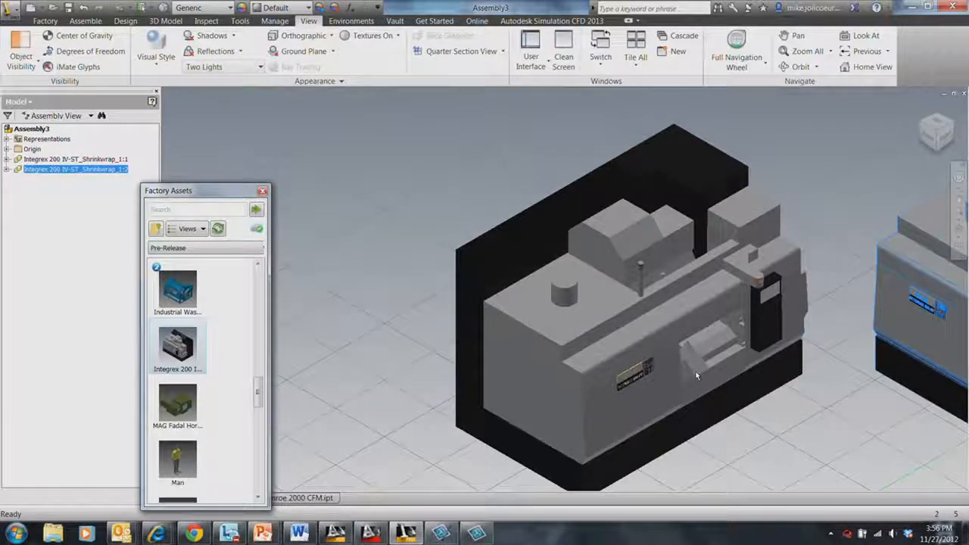
pyautogui.moveTo(723, 310); pyautogui.dragTo(503, 260, button='middle')
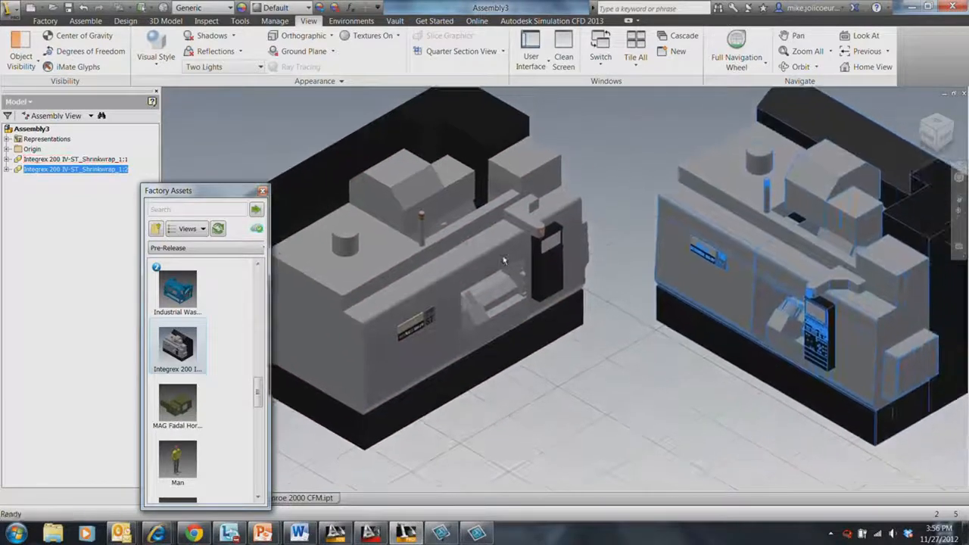
pyautogui.scroll(3, 504, 260)
pyautogui.scroll(-5, 503, 260)
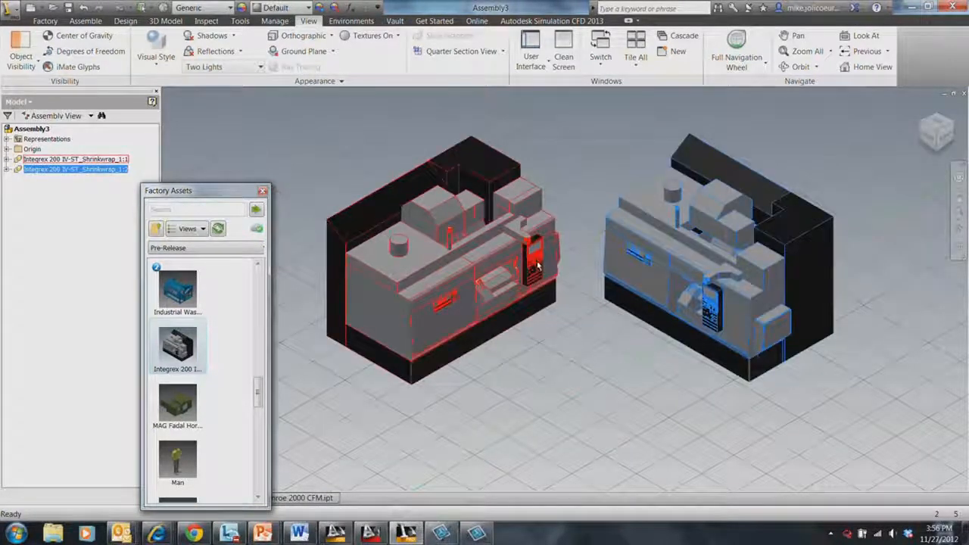
# - Delete both Integrex 200 IV-ST machines from the layout
pyautogui.click(536, 265)
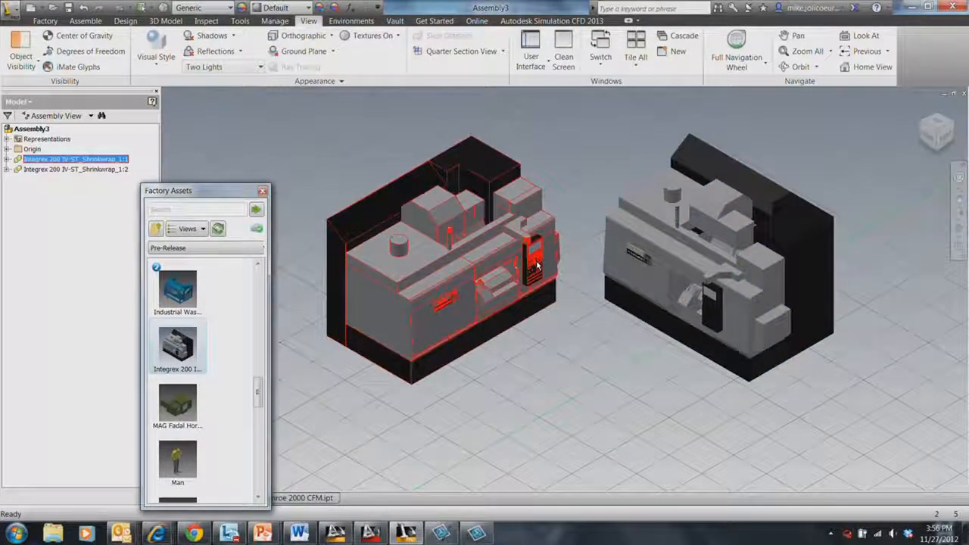
pyautogui.press('Delete')
pyautogui.click(670, 176)
pyautogui.press('Delete')
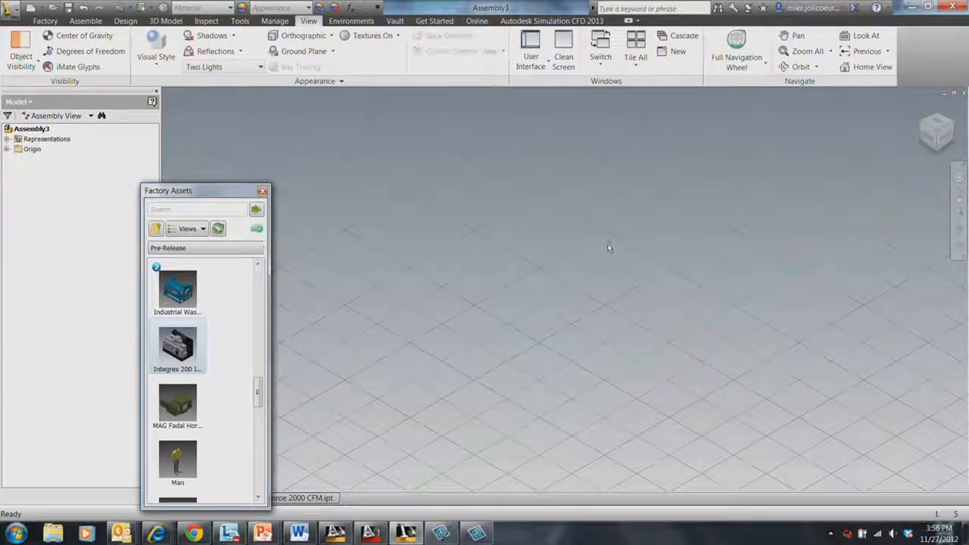
pyautogui.scroll(-3, 519, 286)
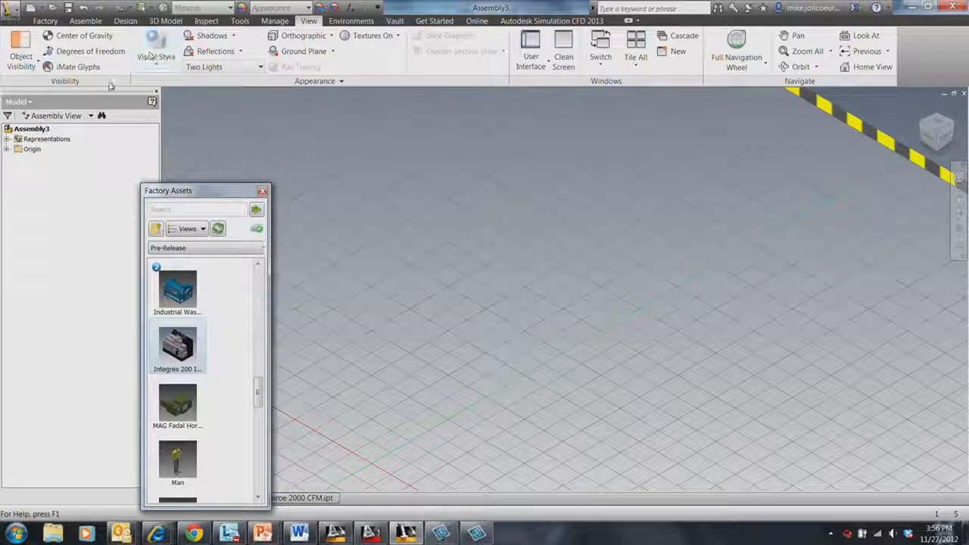
# - Add HD MH 2000 SCALED.dwg from the Helical Dynamics folder to the layout as a DWG overlay
pyautogui.click(49, 22)
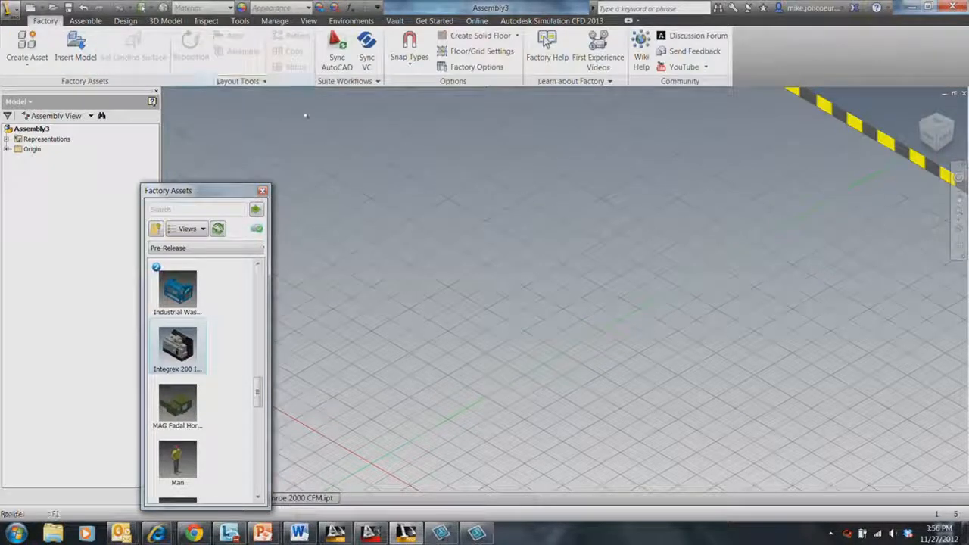
pyautogui.click(252, 81)
pyautogui.click(217, 95)
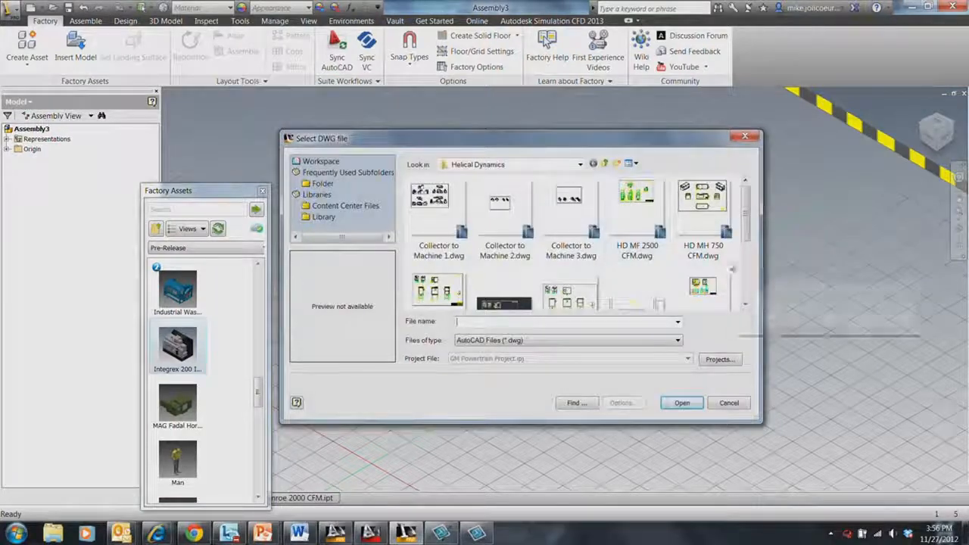
pyautogui.moveTo(745, 203); pyautogui.dragTo(749, 275)
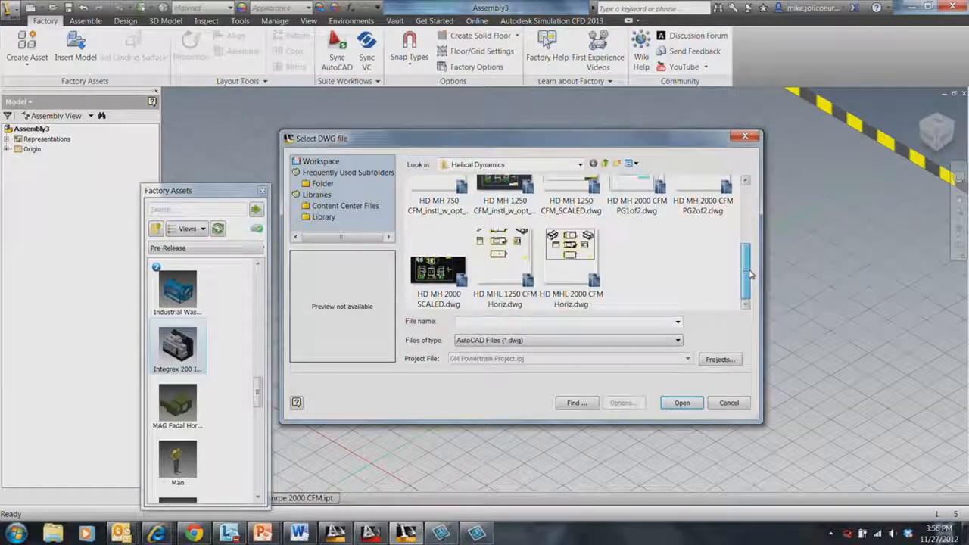
pyautogui.click(436, 272)
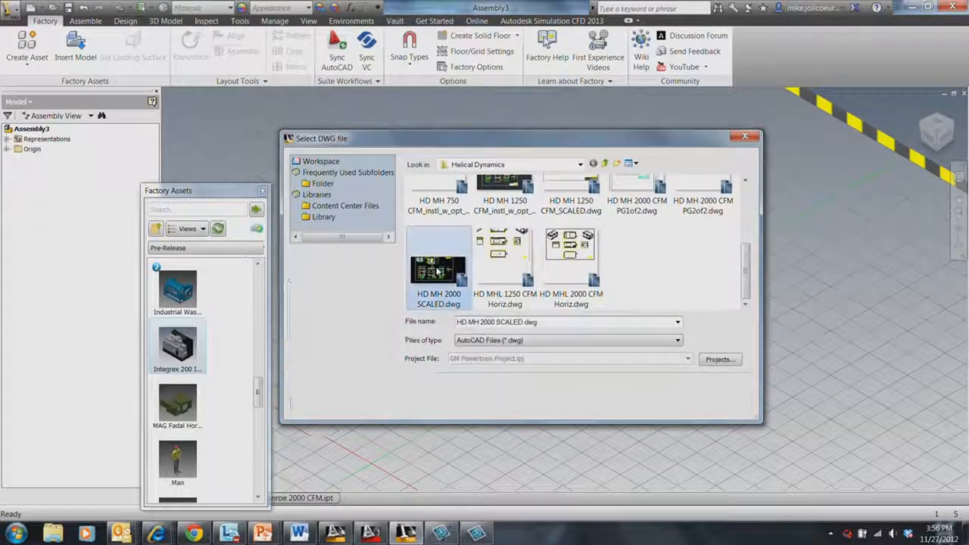
pyautogui.click(683, 402)
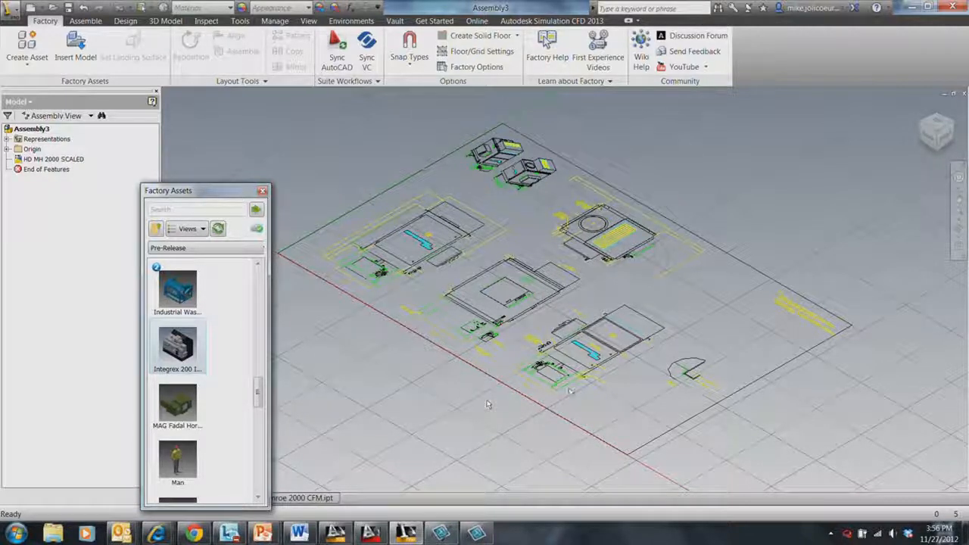
pyautogui.moveTo(781, 282); pyautogui.dragTo(695, 273, button='middle')
pyautogui.scroll(4, 583, 309)
pyautogui.moveTo(582, 308); pyautogui.dragTo(805, 468, button='middle')
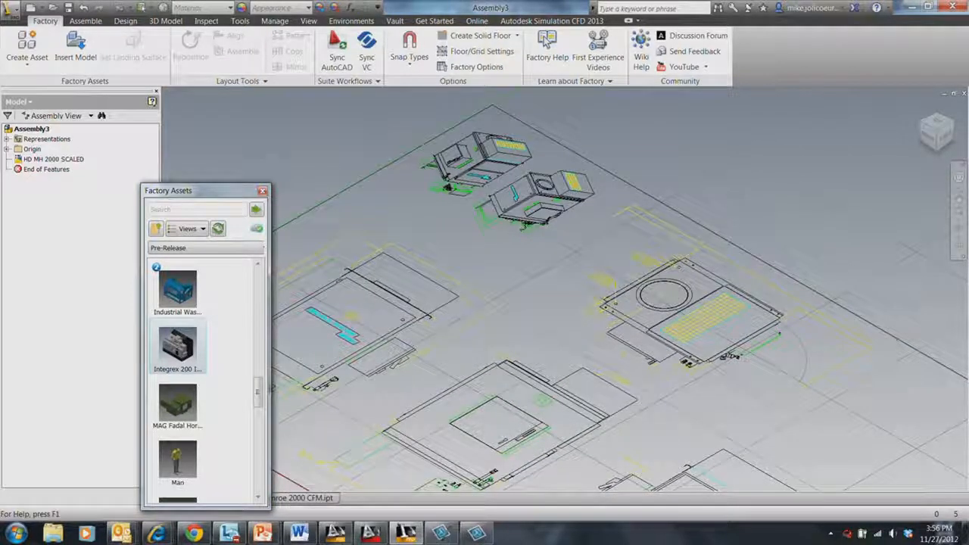
# - Switch to AutoCAD Mechanical and examine the equipment views in HD MH 2000 SCALED.dwg, especially the top view
pyautogui.click(337, 535)
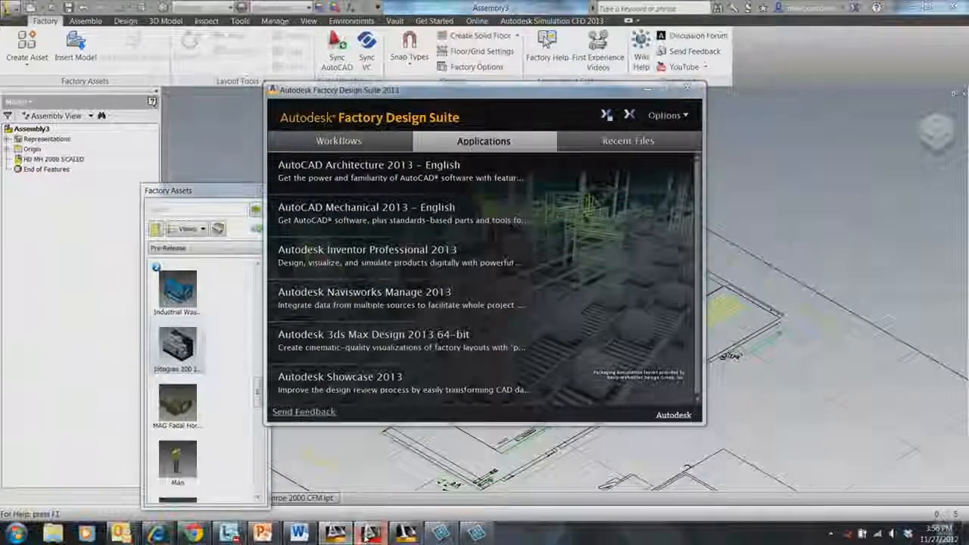
pyautogui.scroll(-12, 432, 413)
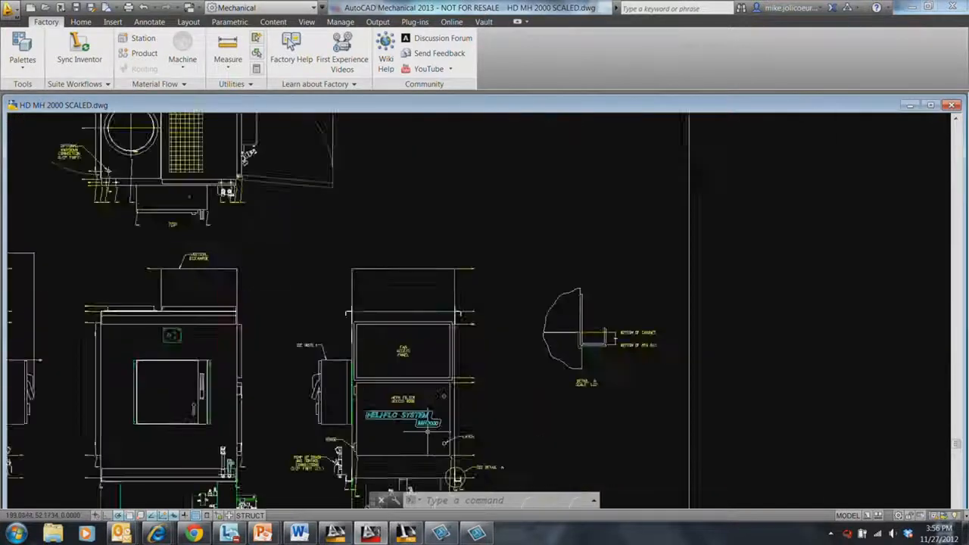
pyautogui.moveTo(382, 366); pyautogui.dragTo(570, 374, button='middle')
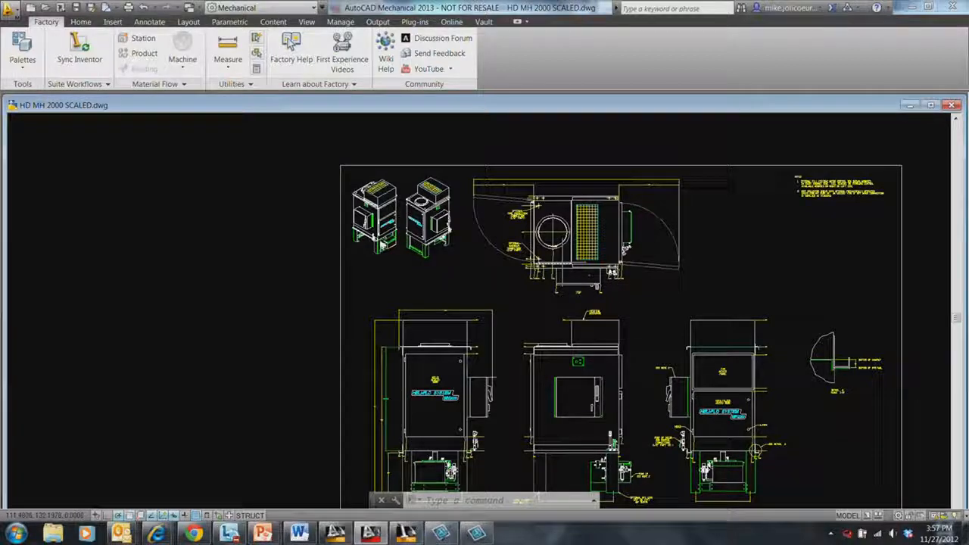
pyautogui.scroll(4, 562, 257)
pyautogui.moveTo(556, 253)
pyautogui.mouseDown(button='middle')
pyautogui.moveTo(544, 274)
pyautogui.moveTo(535, 359)
pyautogui.mouseUp(button='middle')
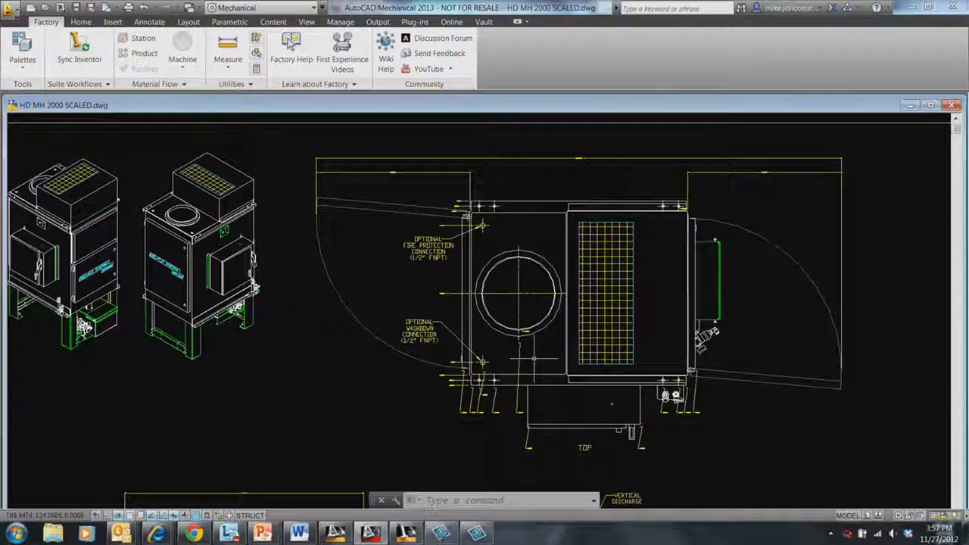
# - Examine the collector's main rectangular outline in the top view by highlighting its upper, side and lower edges, and clear the selection
pyautogui.click(530, 212)
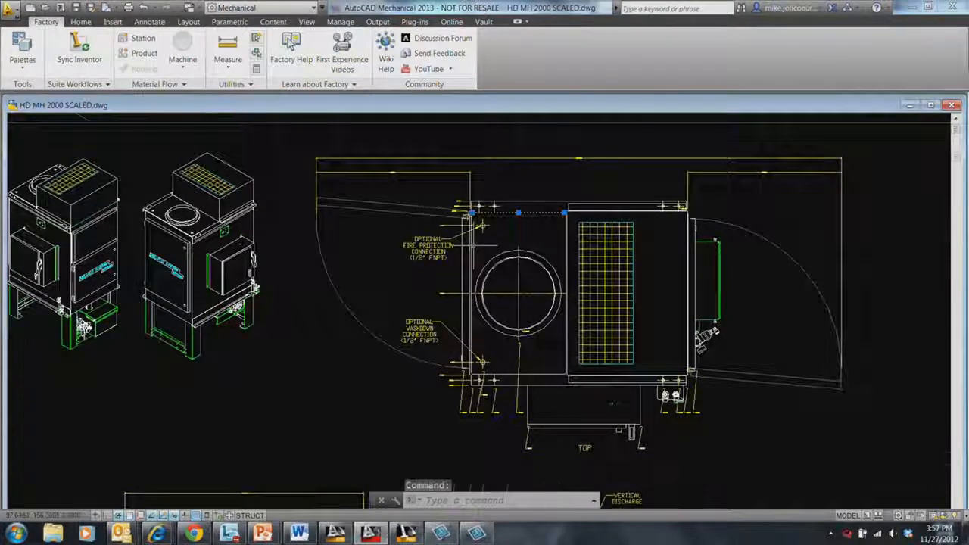
pyautogui.scroll(3, 476, 227)
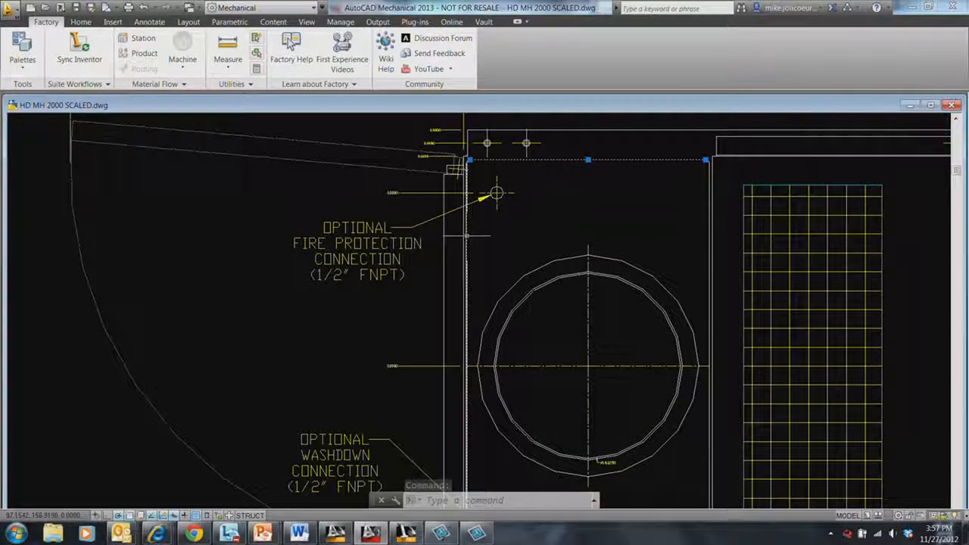
pyautogui.scroll(-3, 516, 301)
pyautogui.scroll(5, 508, 393)
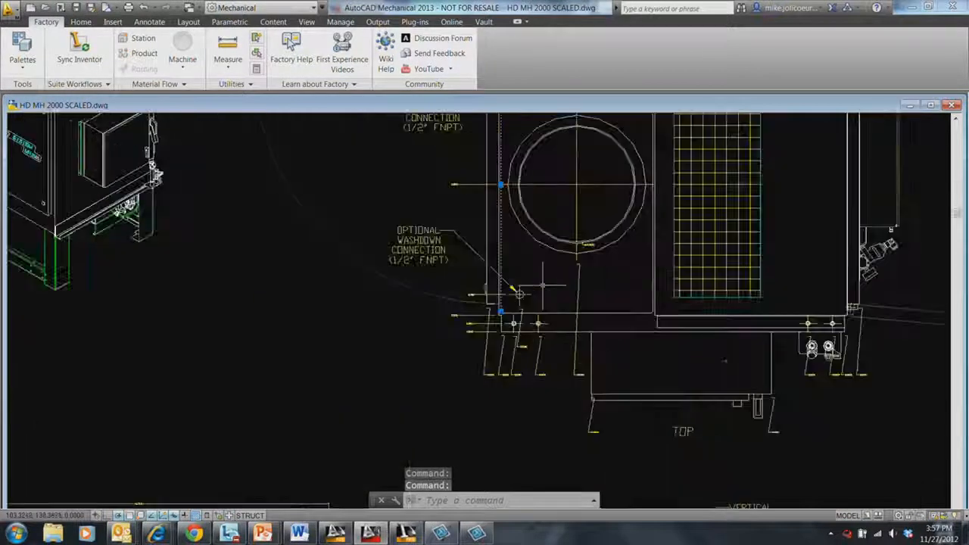
pyautogui.click(534, 329)
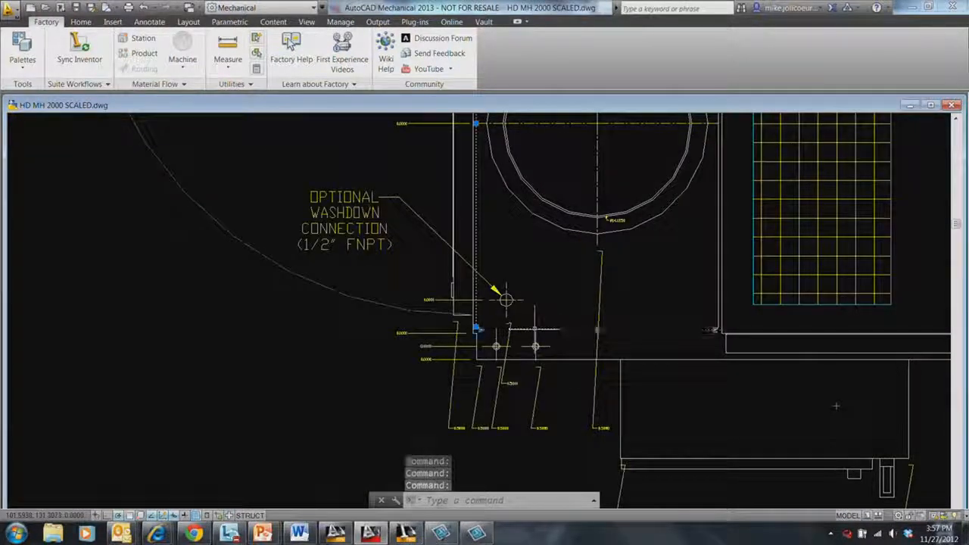
pyautogui.scroll(-2, 723, 324)
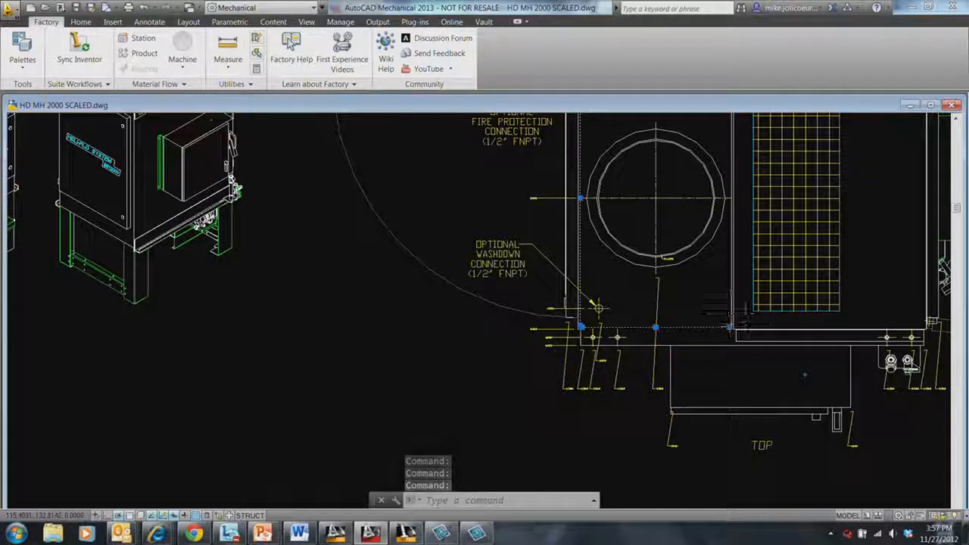
pyautogui.scroll(2, 734, 322)
pyautogui.click(729, 330)
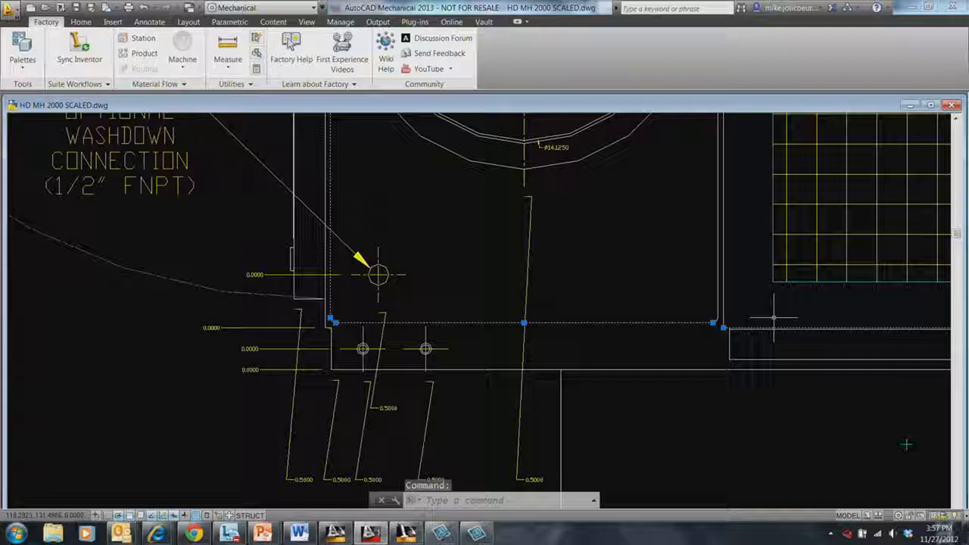
pyautogui.scroll(1, 645, 352)
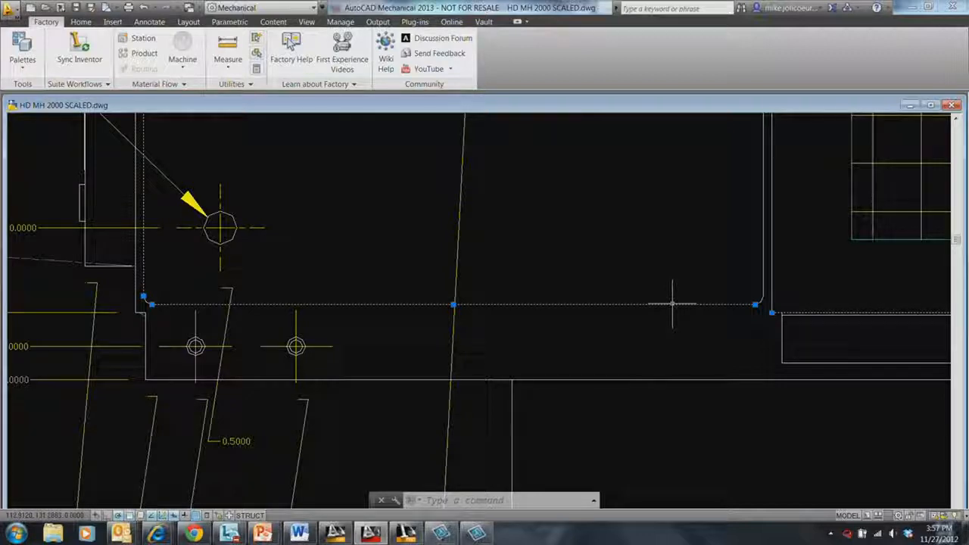
pyautogui.press('Escape')
pyautogui.press('Escape')
pyautogui.scroll(-5, 688, 310)
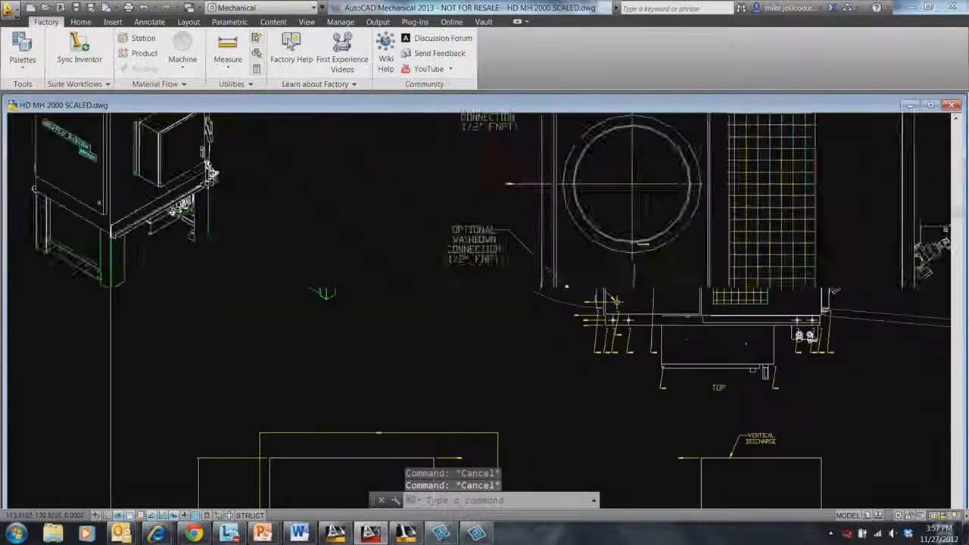
pyautogui.scroll(1, 683, 317)
pyautogui.moveTo(681, 317); pyautogui.dragTo(419, 320, button='middle')
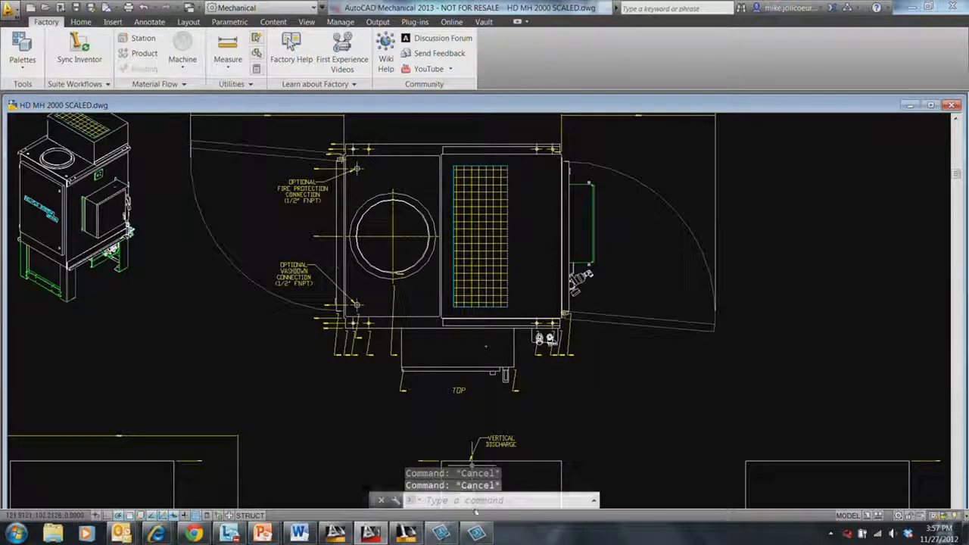
# - Switch to Inventor and create a new sketch on the assembly's XY plane
pyautogui.click(404, 534)
pyautogui.moveTo(606, 302); pyautogui.dragTo(476, 336, button='middle')
pyautogui.click(936, 124)
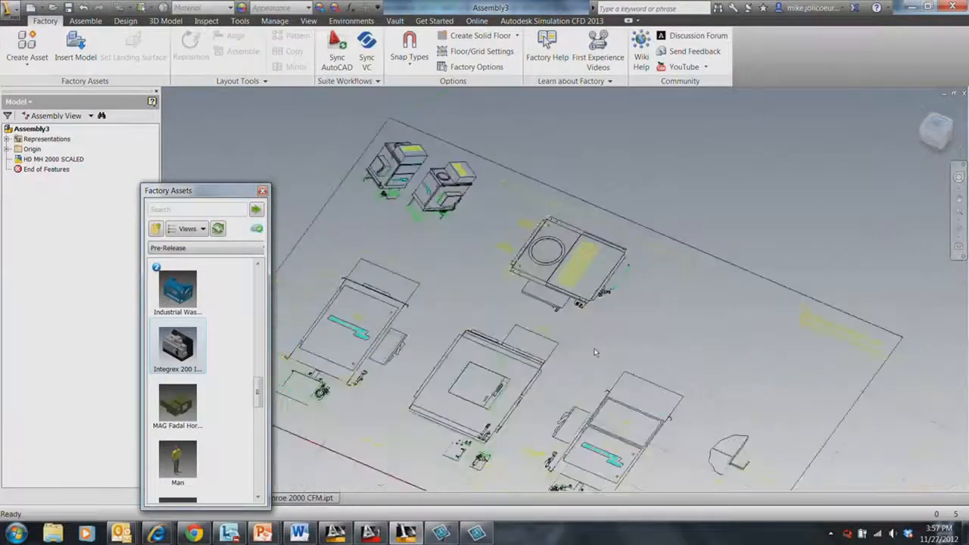
pyautogui.scroll(2, 520, 343)
pyautogui.scroll(-5, 519, 343)
pyautogui.moveTo(541, 153); pyautogui.dragTo(516, 377, button='middle')
pyautogui.scroll(-3, 522, 348)
pyautogui.moveTo(484, 270); pyautogui.dragTo(510, 318, button='middle')
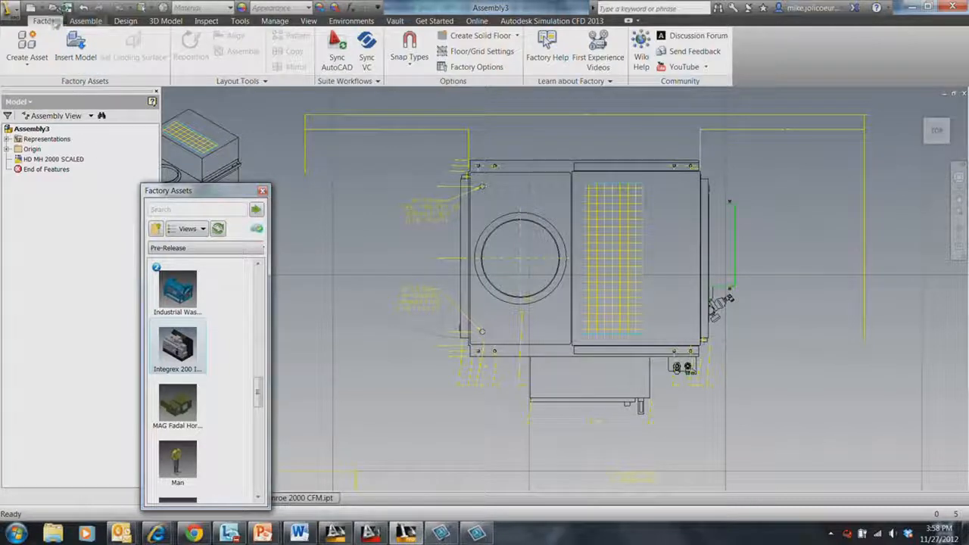
pyautogui.click(8, 149)
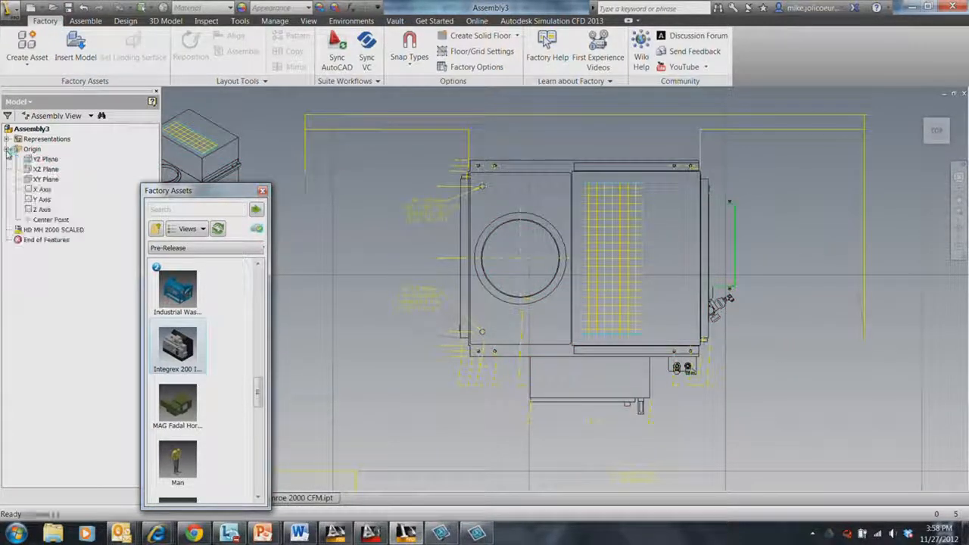
pyautogui.rightClick(43, 182)
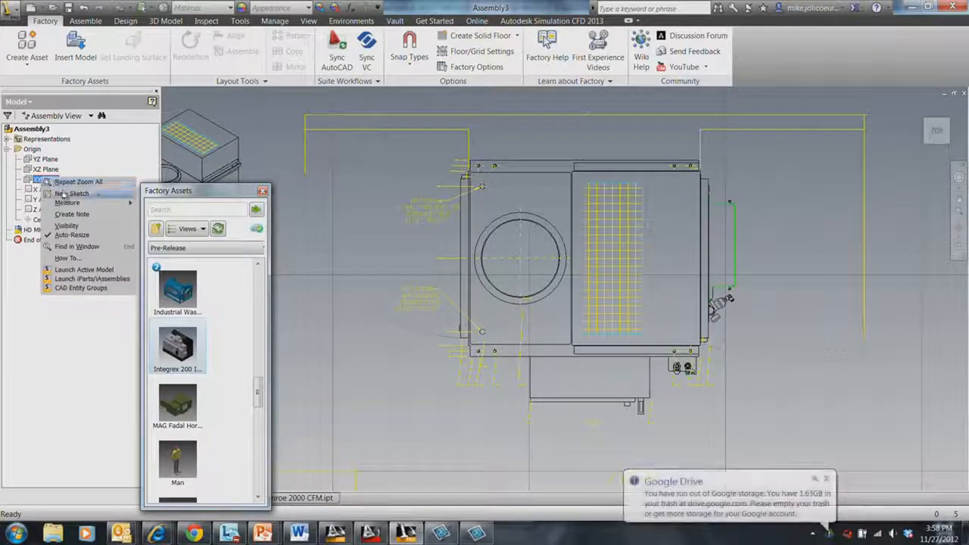
pyautogui.click(61, 194)
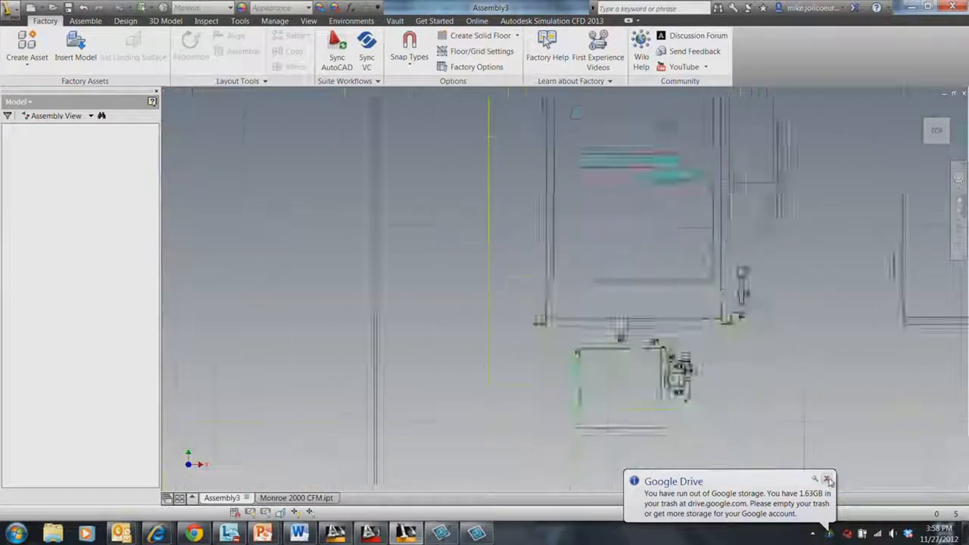
pyautogui.click(826, 480)
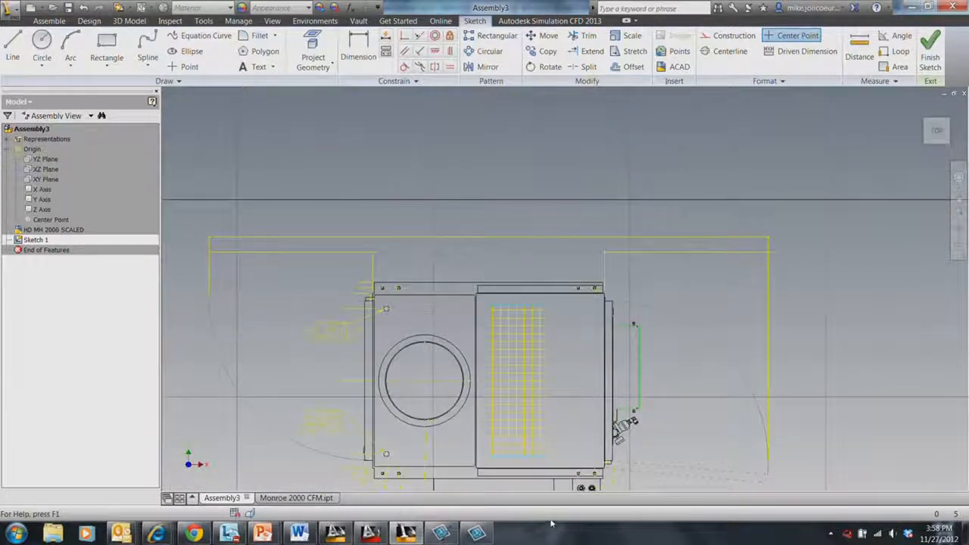
# - Sketch a rectangle about 42 by 32 in over the cabinet outline in the top view, pulling its upper edge onto the overlay line
pyautogui.click(107, 45)
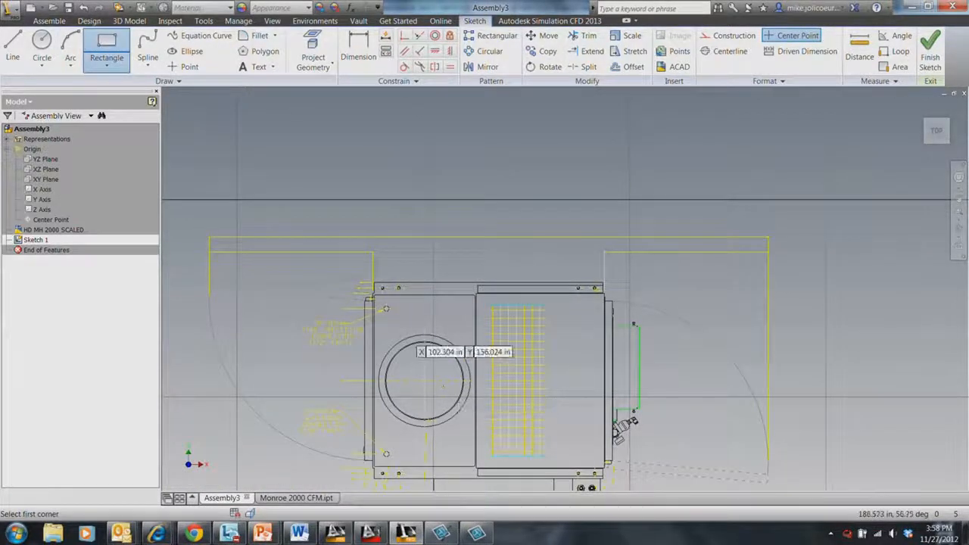
pyautogui.scroll(2, 405, 337)
pyautogui.moveTo(404, 331); pyautogui.dragTo(439, 217, button='middle')
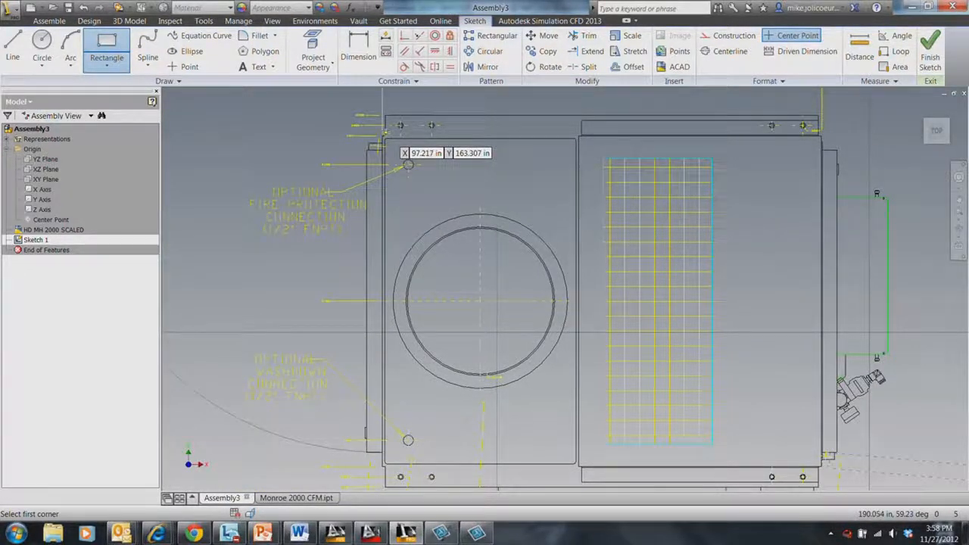
pyautogui.click(384, 134)
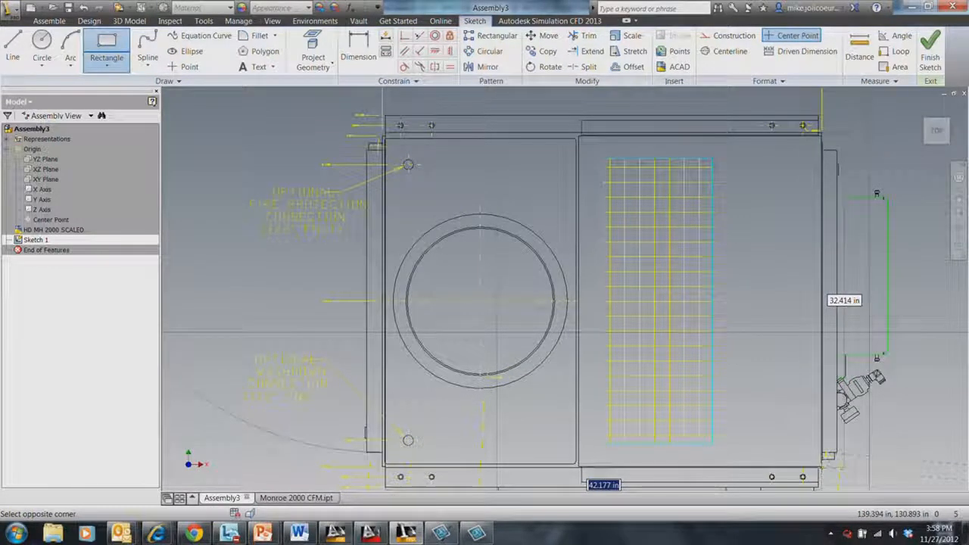
pyautogui.click(823, 467)
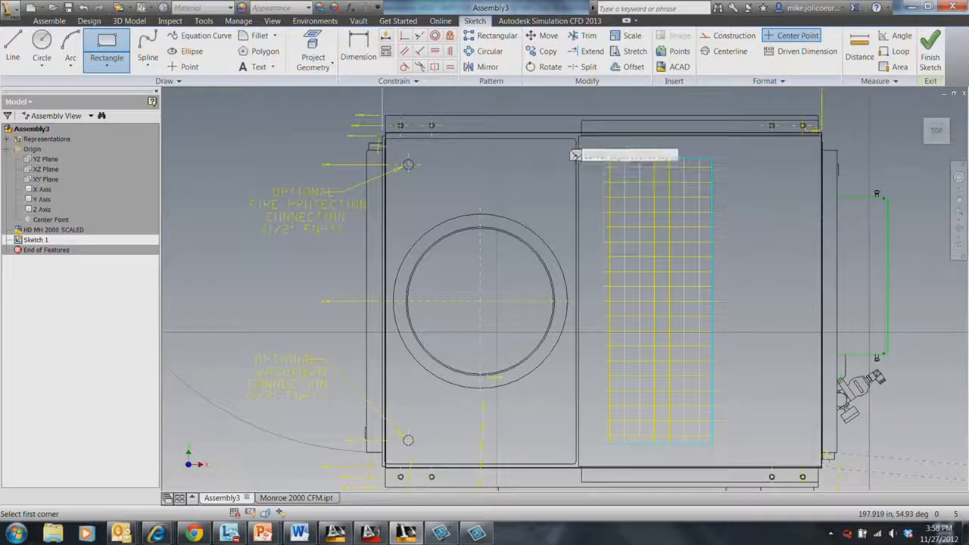
pyautogui.press('Escape')
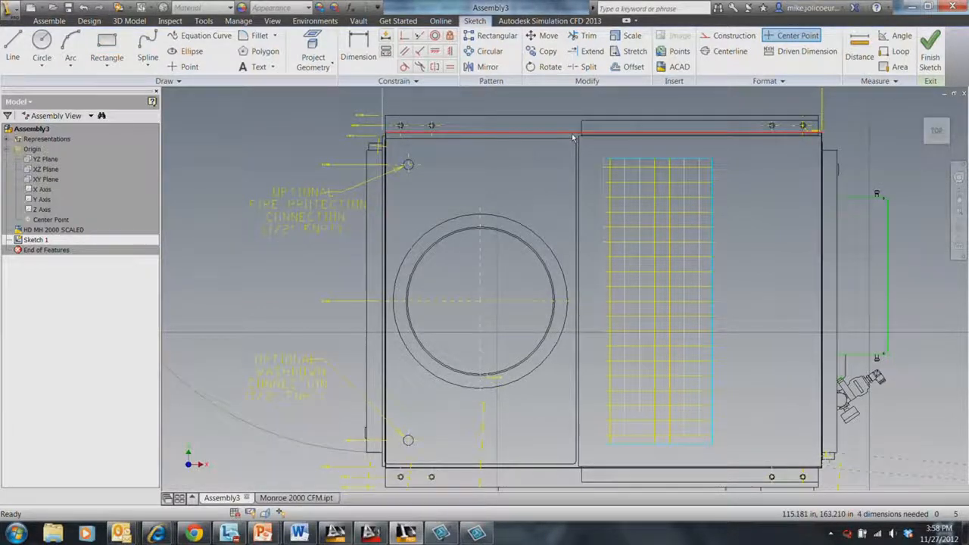
pyautogui.moveTo(577, 136); pyautogui.dragTo(576, 140)
pyautogui.click(732, 331)
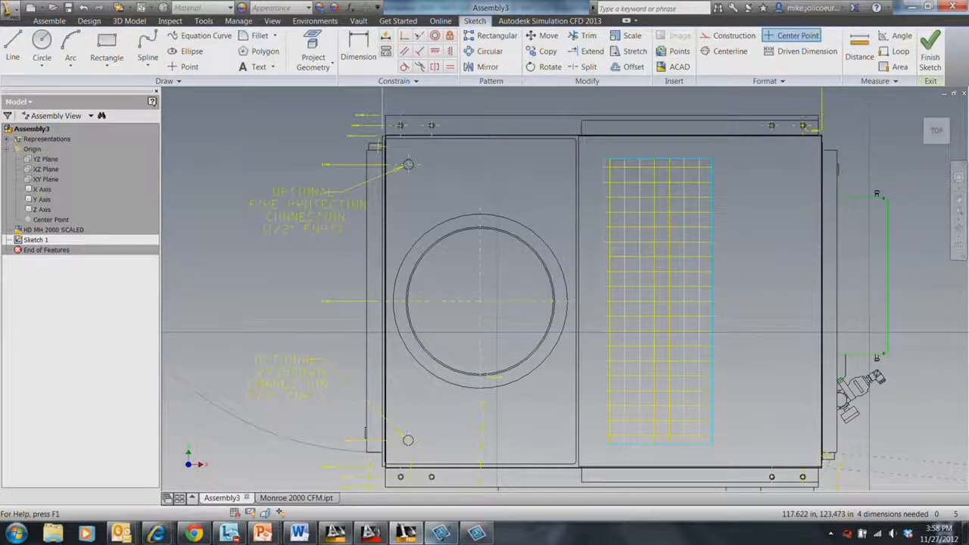
# - Switch to AutoCAD Mechanical, read the cabinet height dimension beside the helix access door elevation, and return to Inventor
pyautogui.moveTo(370, 535)
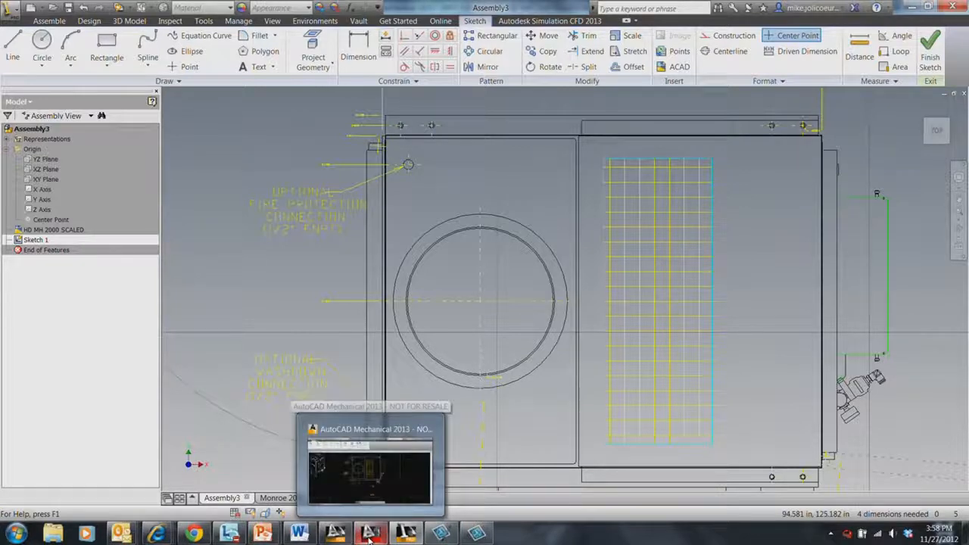
pyautogui.click(371, 443)
pyautogui.moveTo(522, 408); pyautogui.dragTo(598, 250, button='middle')
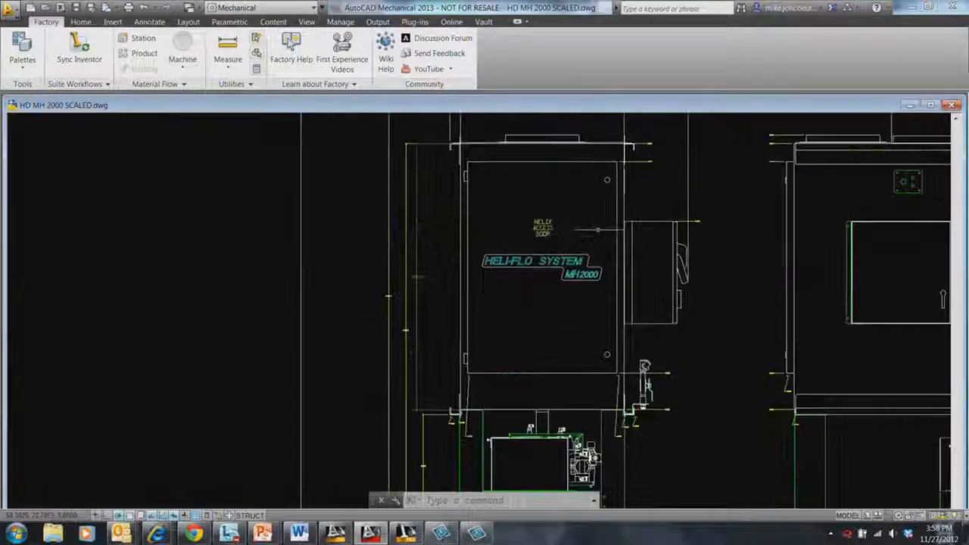
pyautogui.scroll(-2, 580, 265)
pyautogui.scroll(5, 579, 265)
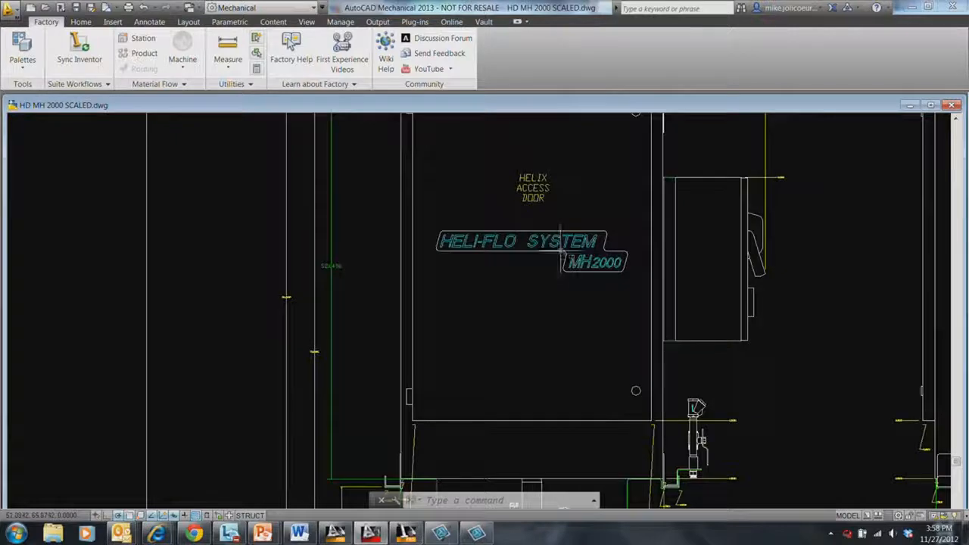
pyautogui.moveTo(561, 249); pyautogui.dragTo(690, 316, button='middle')
pyautogui.moveTo(693, 378); pyautogui.dragTo(717, 309, button='middle')
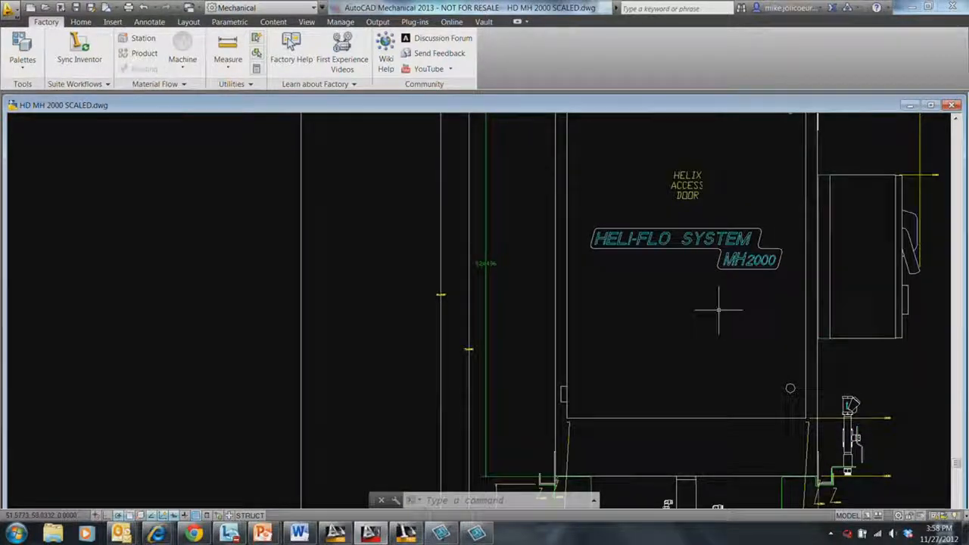
pyautogui.scroll(2, 719, 308)
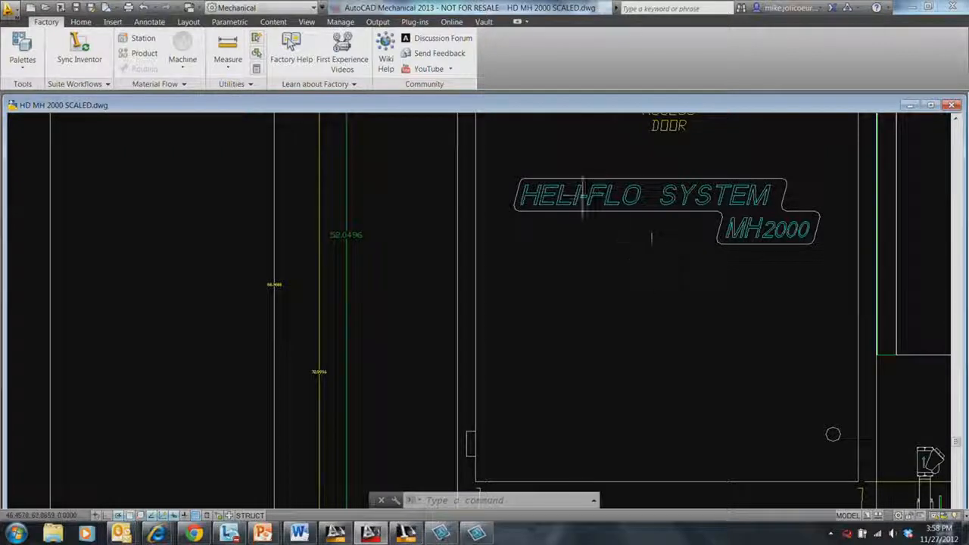
pyautogui.moveTo(397, 536)
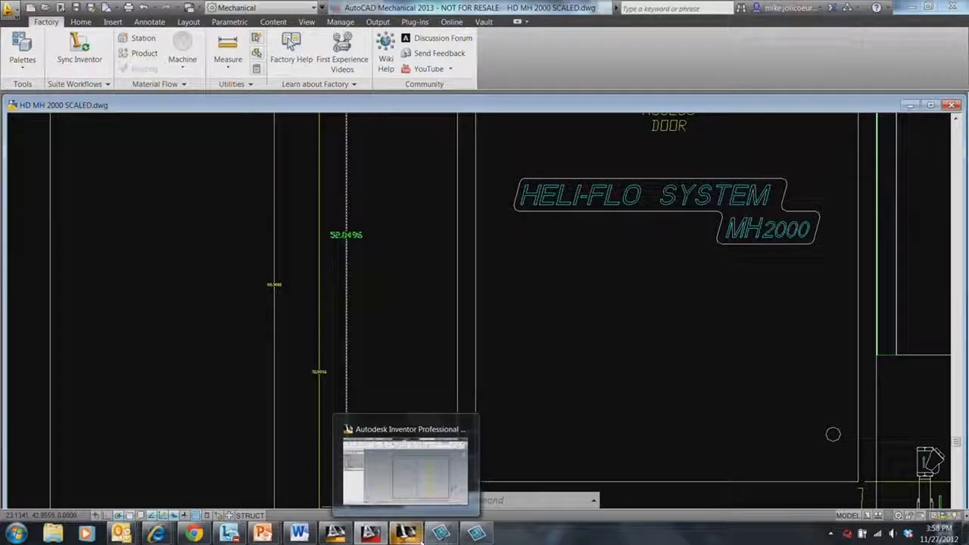
pyautogui.click(405, 534)
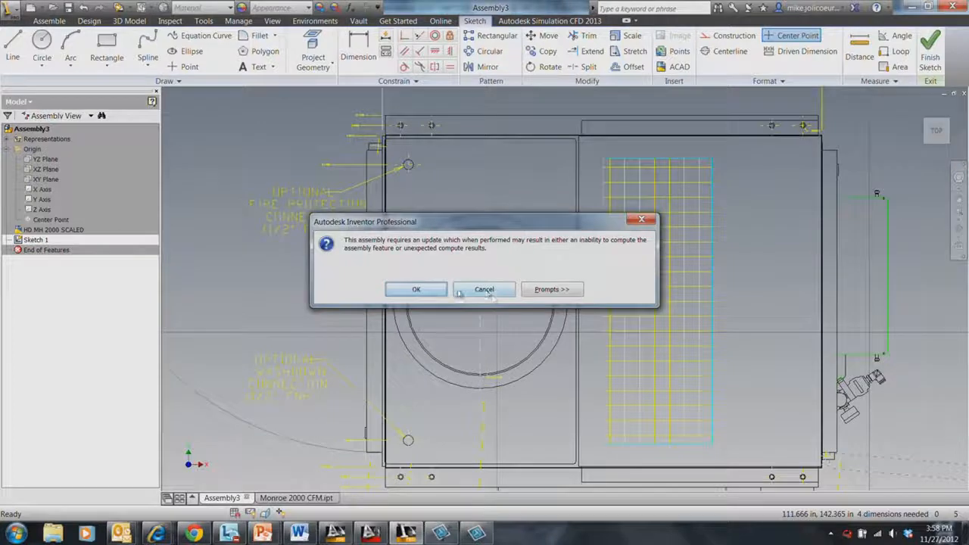
pyautogui.click(457, 293)
pyautogui.scroll(-5, 424, 255)
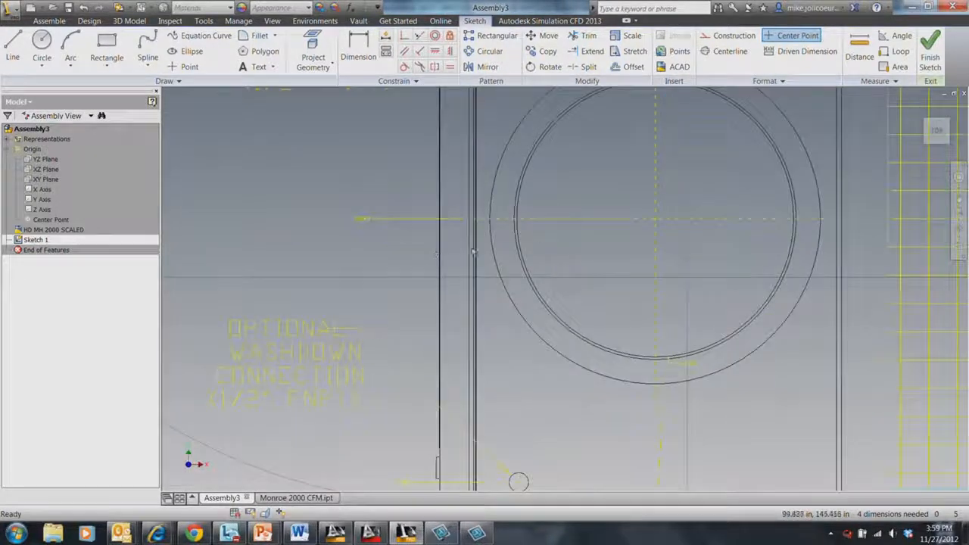
pyautogui.scroll(5, 530, 275)
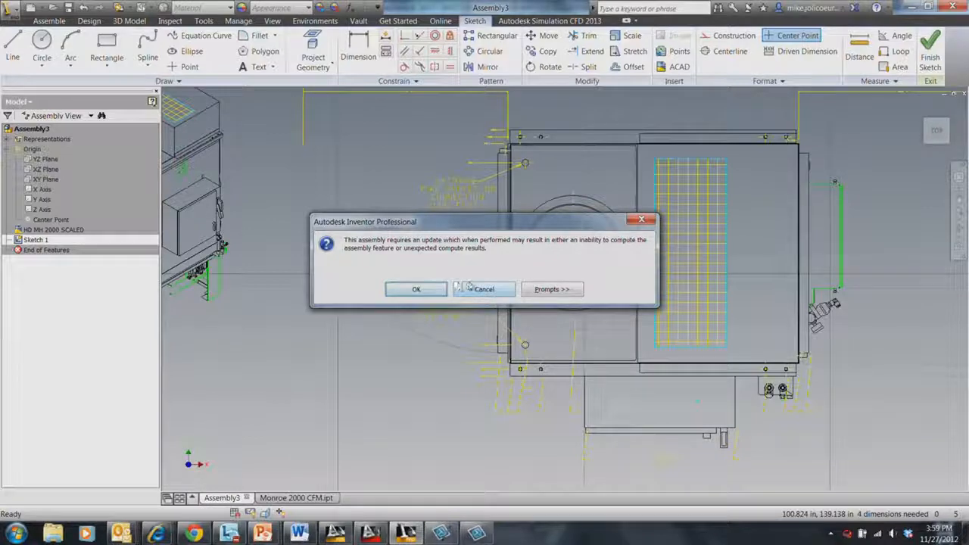
# - Try to extrude the sketched cabinet rectangle by a distance of 54 in
pyautogui.click(415, 289)
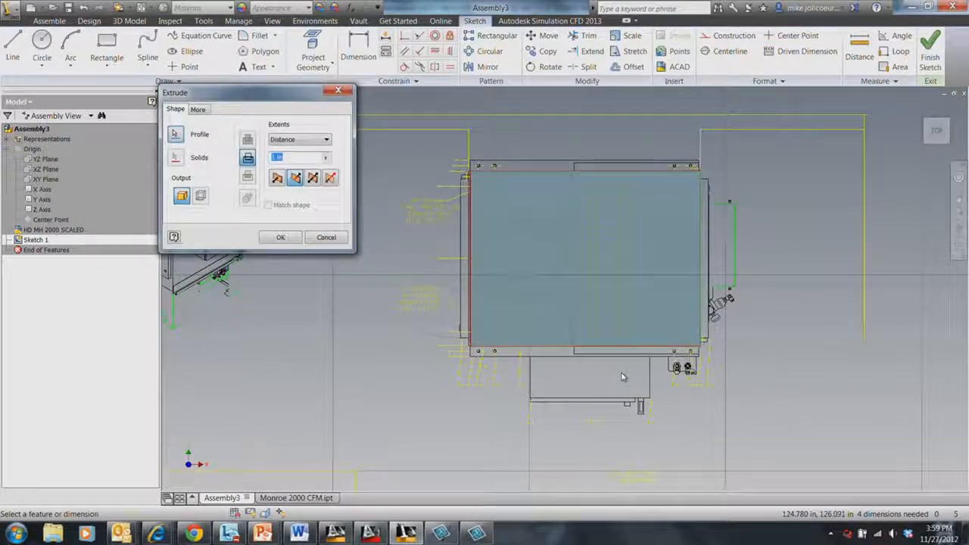
pyautogui.press('F4')
pyautogui.moveTo(567, 412)
pyautogui.mouseDown()
pyautogui.moveTo(541, 373)
pyautogui.moveTo(493, 390)
pyautogui.moveTo(530, 409)
pyautogui.moveTo(541, 363)
pyautogui.mouseUp()
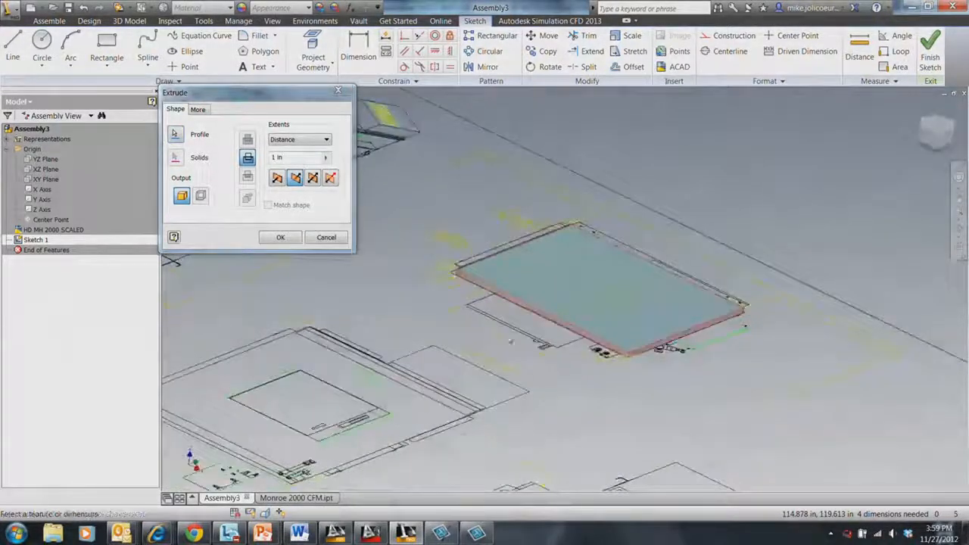
pyautogui.click(285, 158)
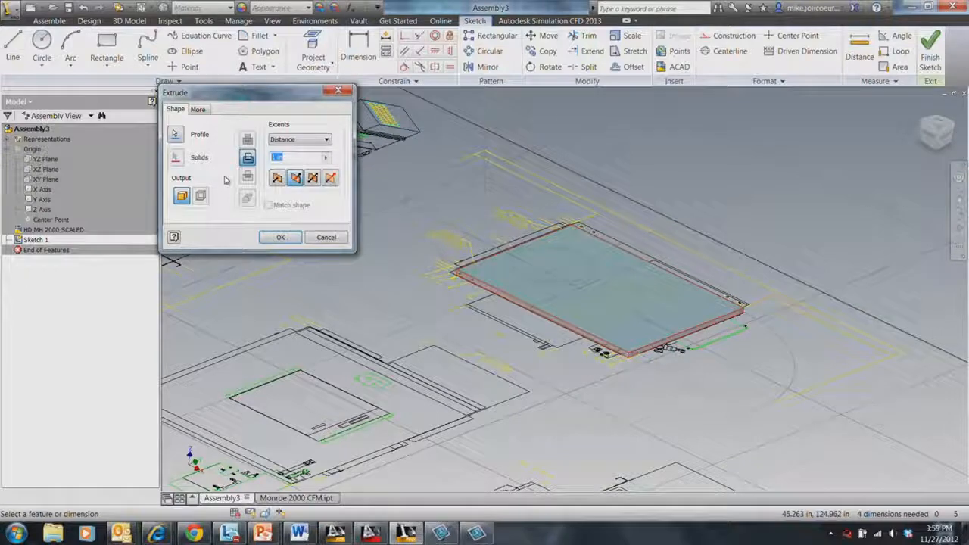
pyautogui.write('50')
pyautogui.press('Return')
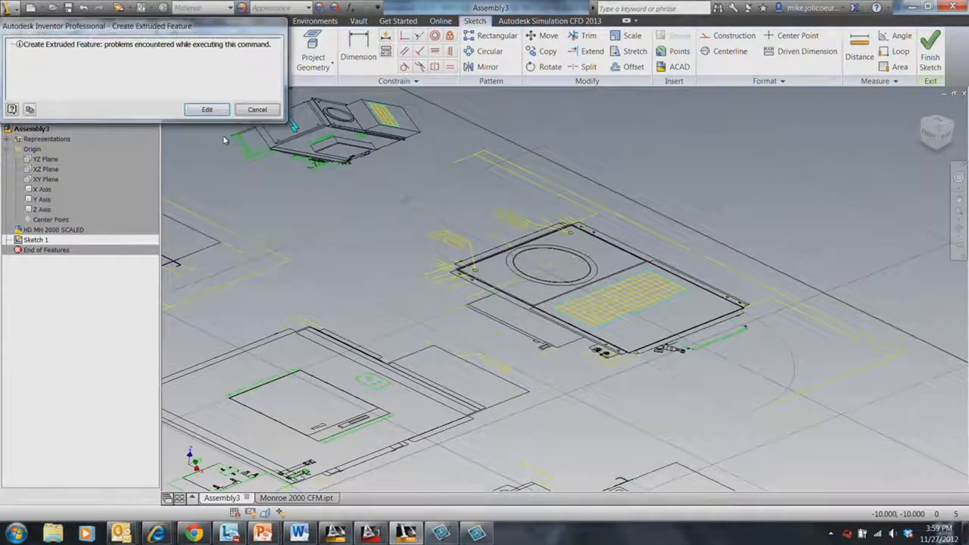
# - Retry the 54 in cabinet extrusion with its direction flipped upward, and abandon the feature
pyautogui.click(220, 111)
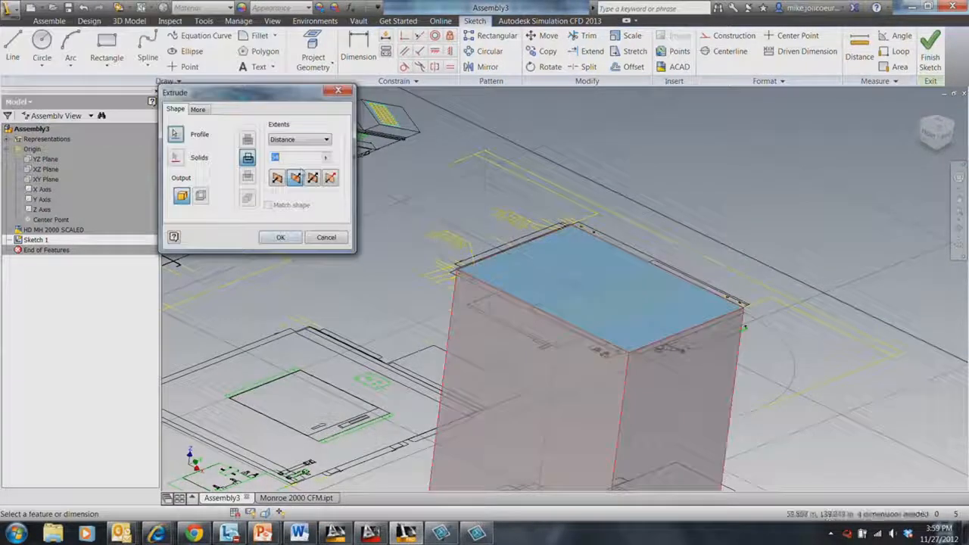
pyautogui.click(294, 183)
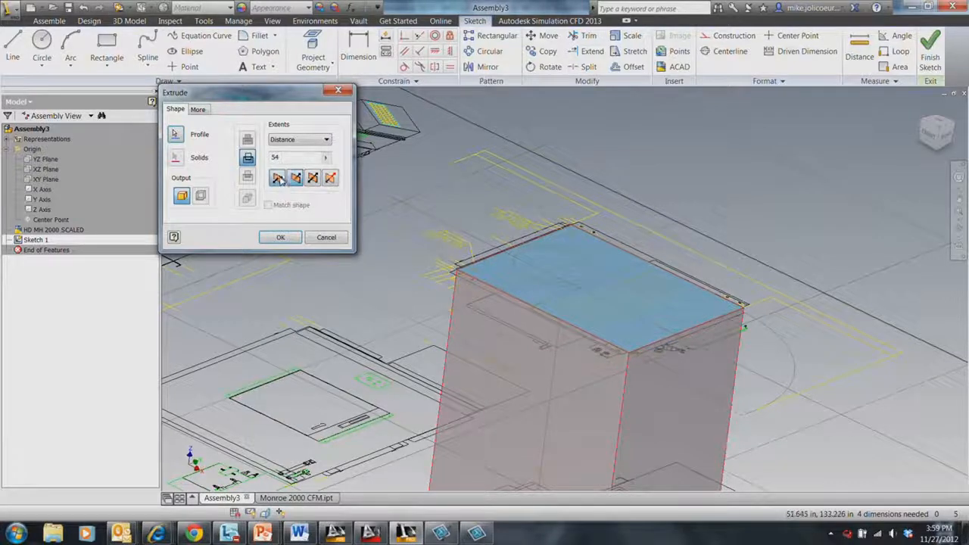
pyautogui.click(278, 178)
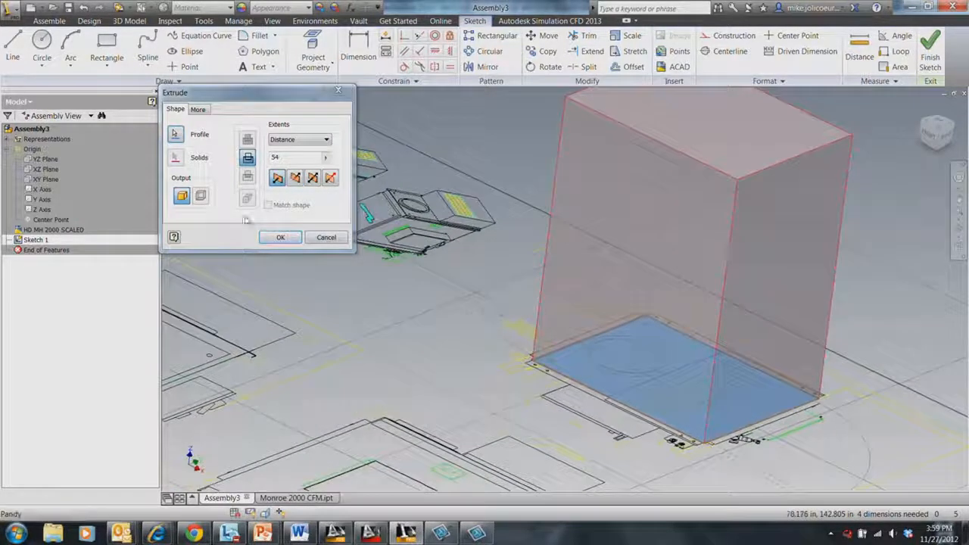
pyautogui.click(281, 238)
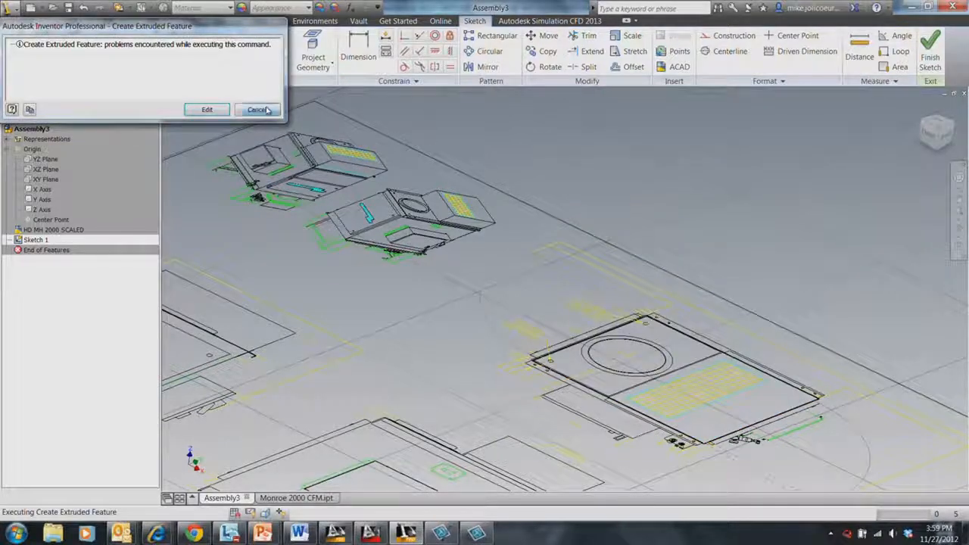
pyautogui.click(267, 110)
# - Finish the cabinet sketch and close the Factory Assets palette
pyautogui.moveTo(440, 310); pyautogui.dragTo(386, 267, button='middle')
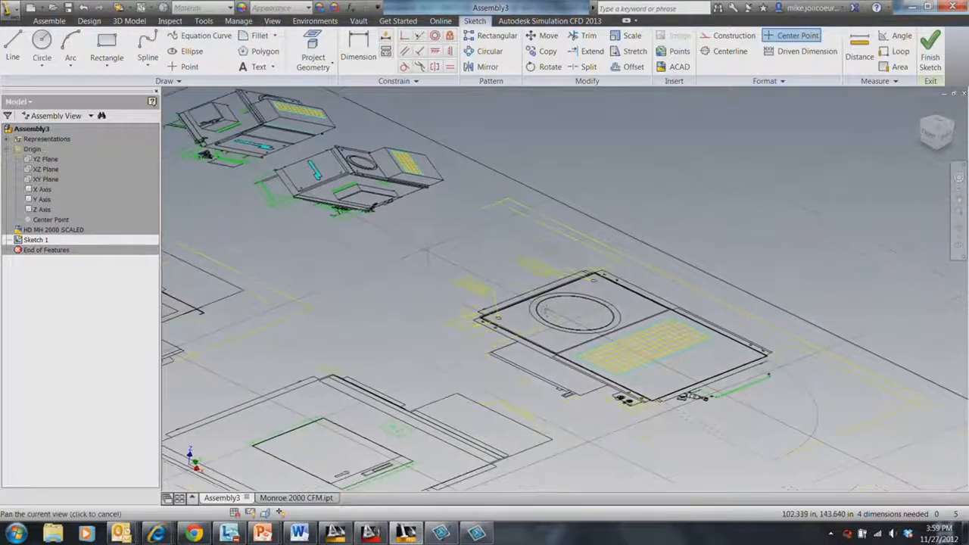
pyautogui.rightClick(386, 266)
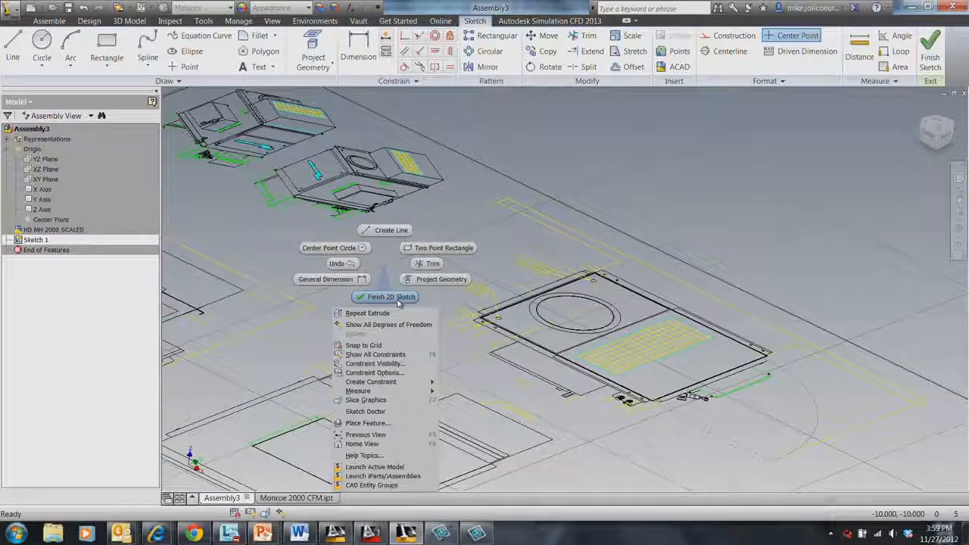
pyautogui.click(399, 303)
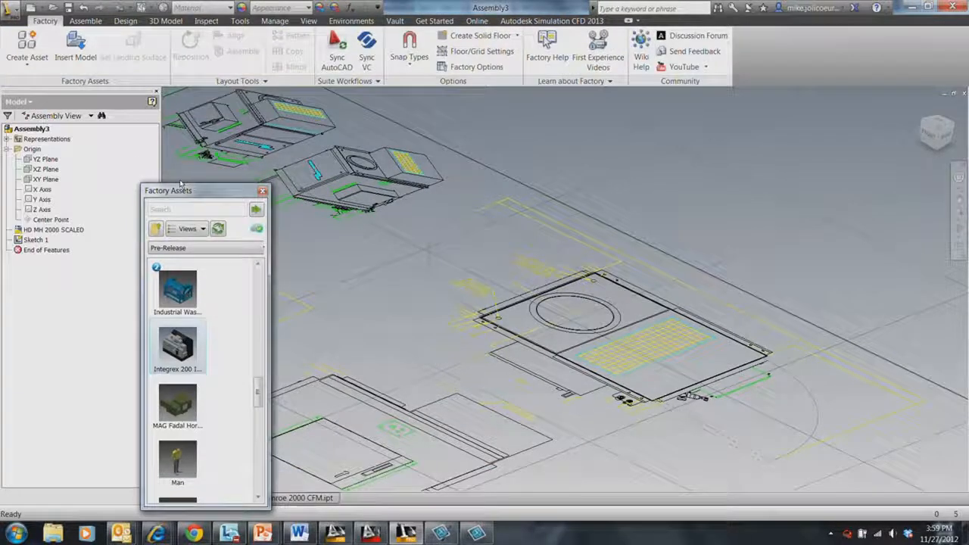
pyautogui.click(263, 191)
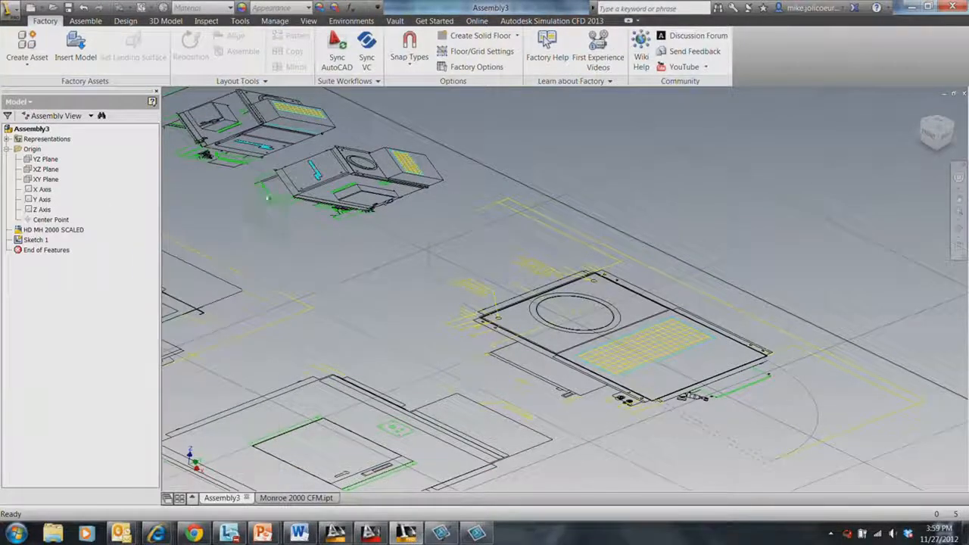
# - Try to create an in-place component named HD mist collector in D:\Powertrain\3d Development, and cancel its creation
pyautogui.rightClick(38, 131)
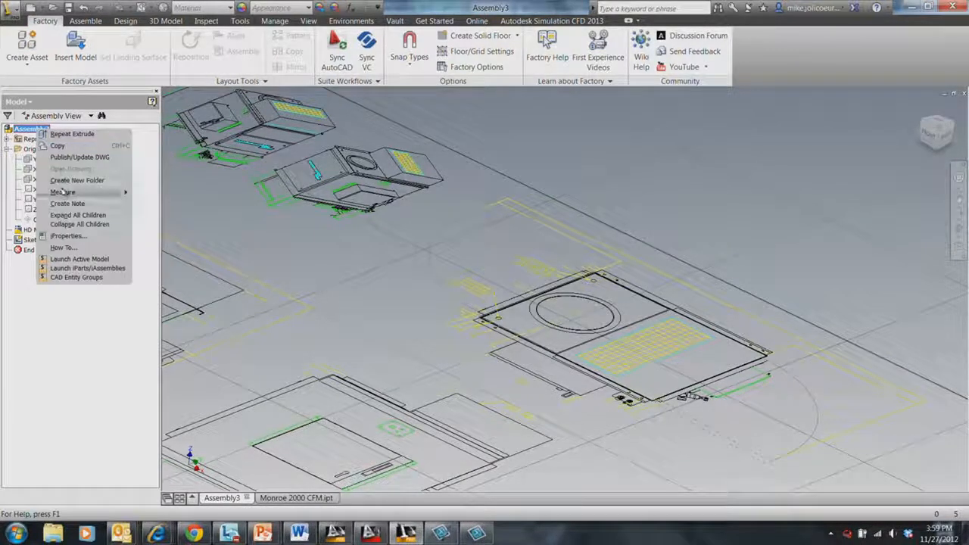
pyautogui.click(327, 280)
pyautogui.rightClick(69, 305)
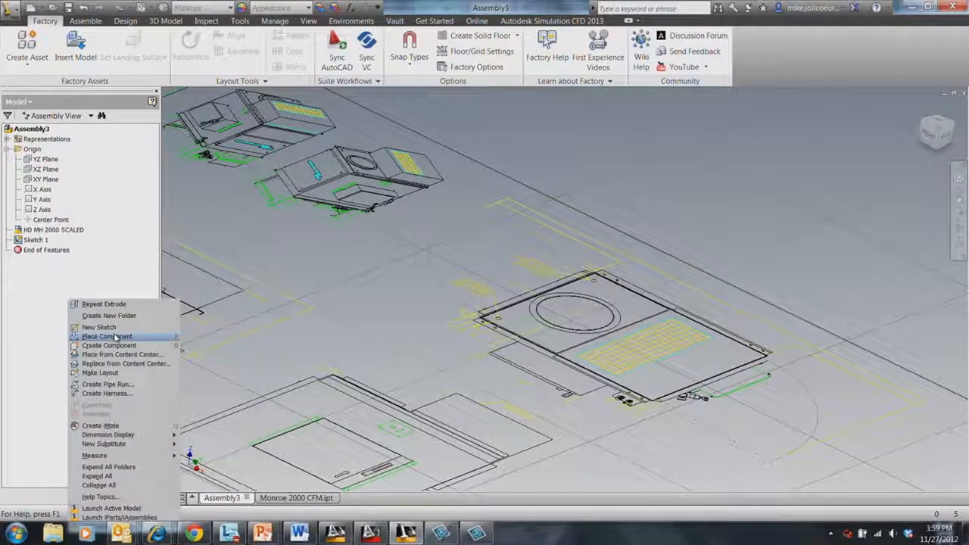
pyautogui.click(99, 346)
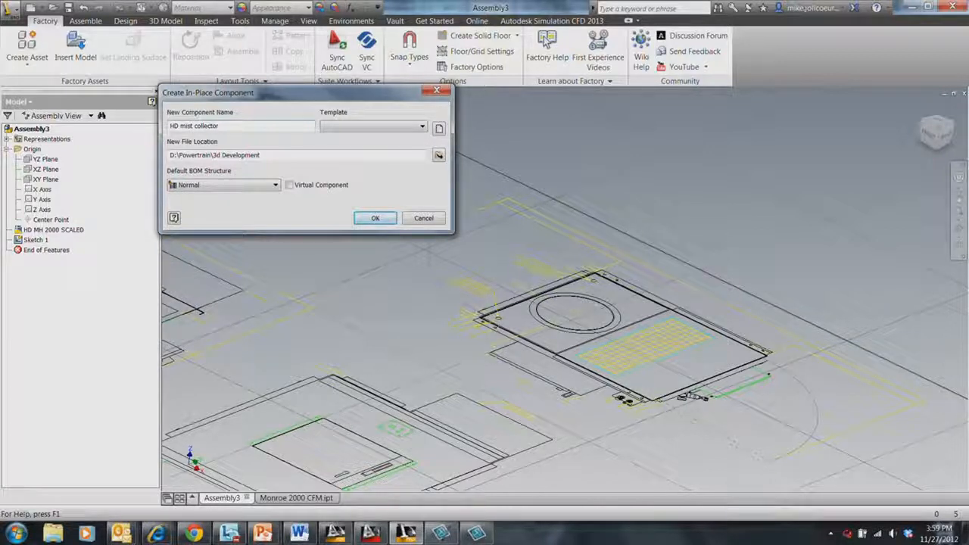
pyautogui.press('Return')
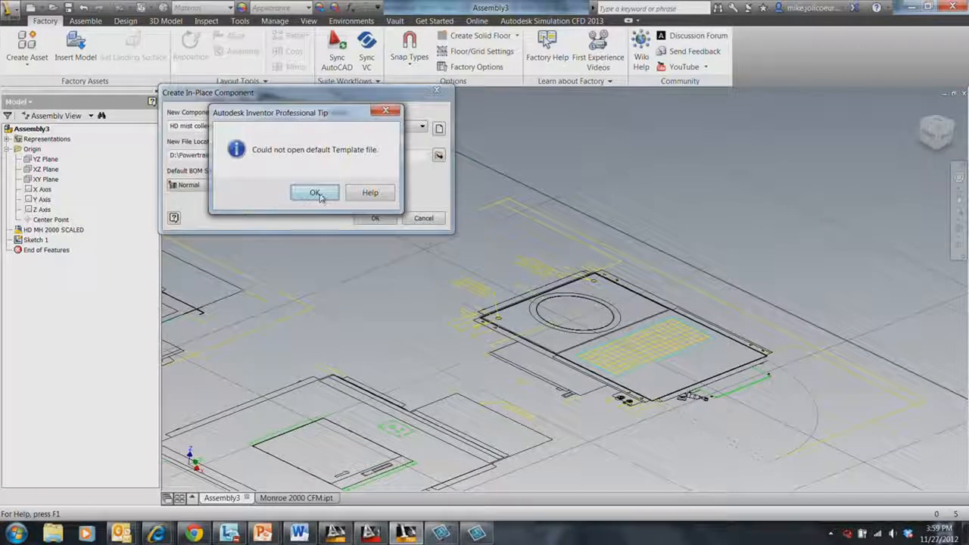
pyautogui.click(317, 194)
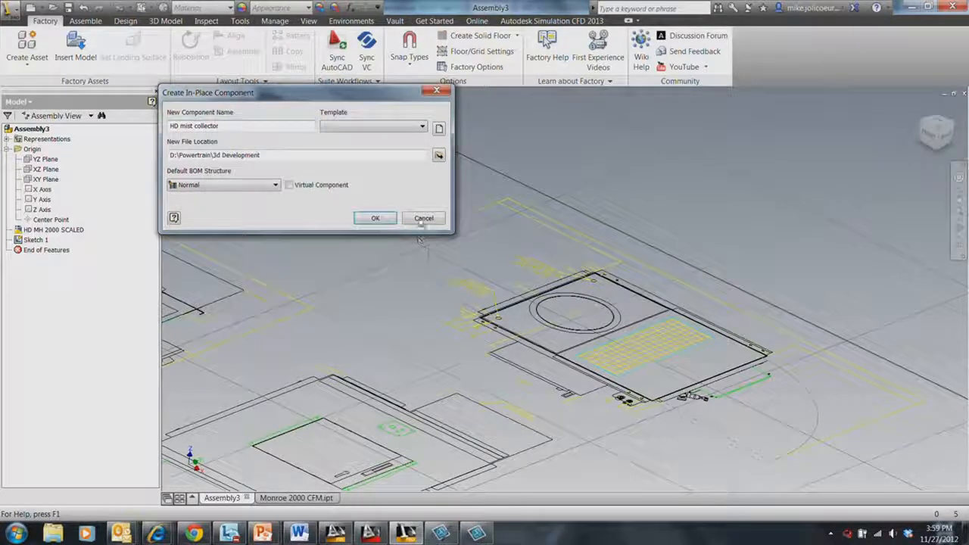
pyautogui.click(423, 218)
pyautogui.moveTo(436, 280); pyautogui.dragTo(520, 276, button='middle')
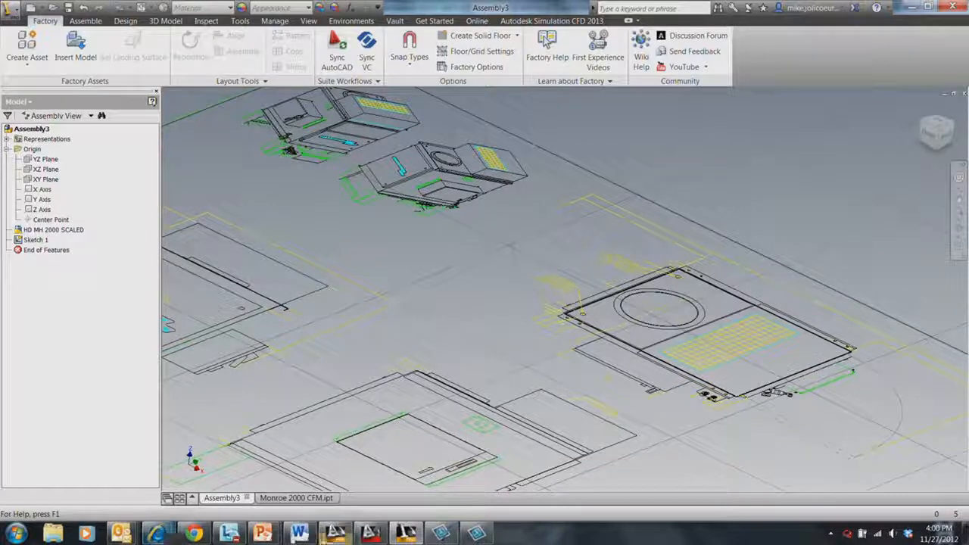
# - Locate HD MH 2000 SCALED.dwg in File Explorer under D:\Powertrain\3d Development\Mist Collection\Helical Dynamics, and close the folder window
pyautogui.moveTo(263, 534)
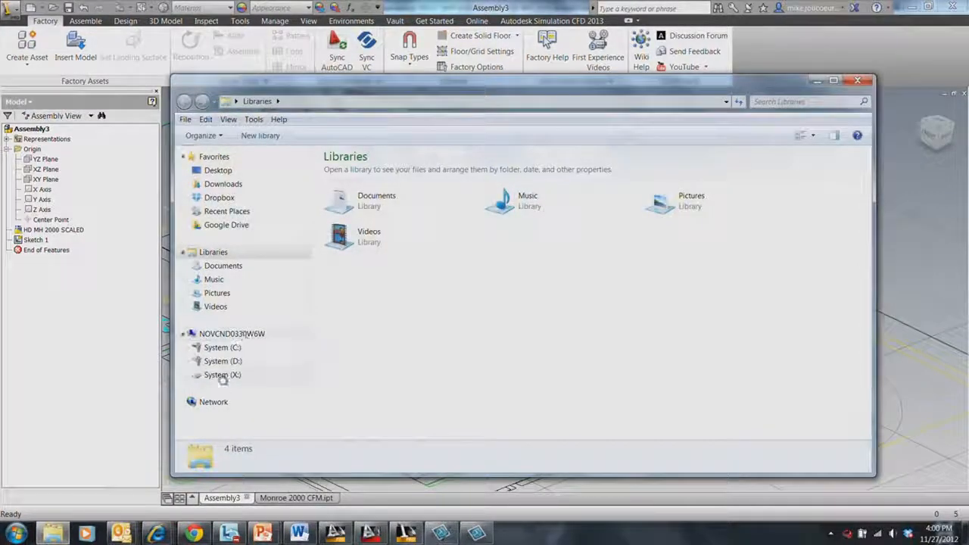
pyautogui.click(223, 362)
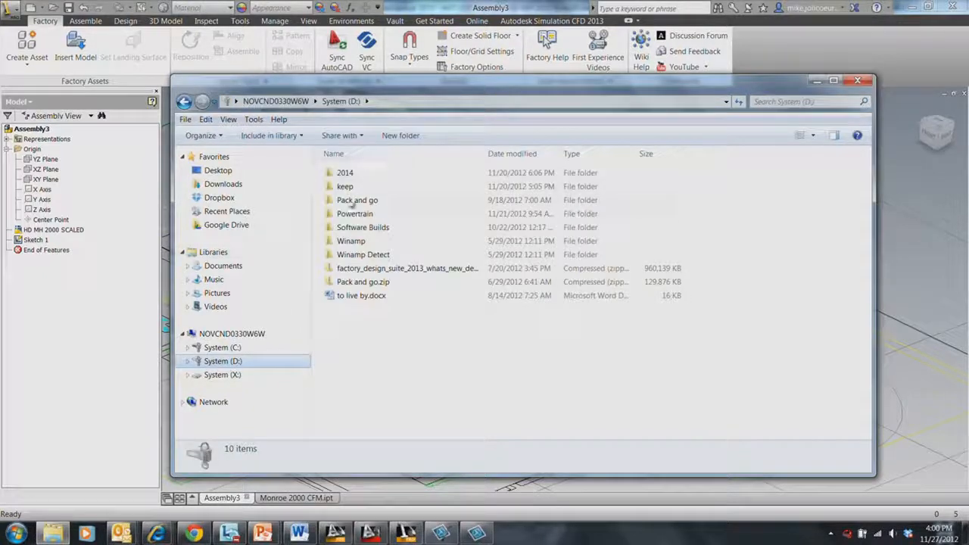
pyautogui.doubleClick(355, 213)
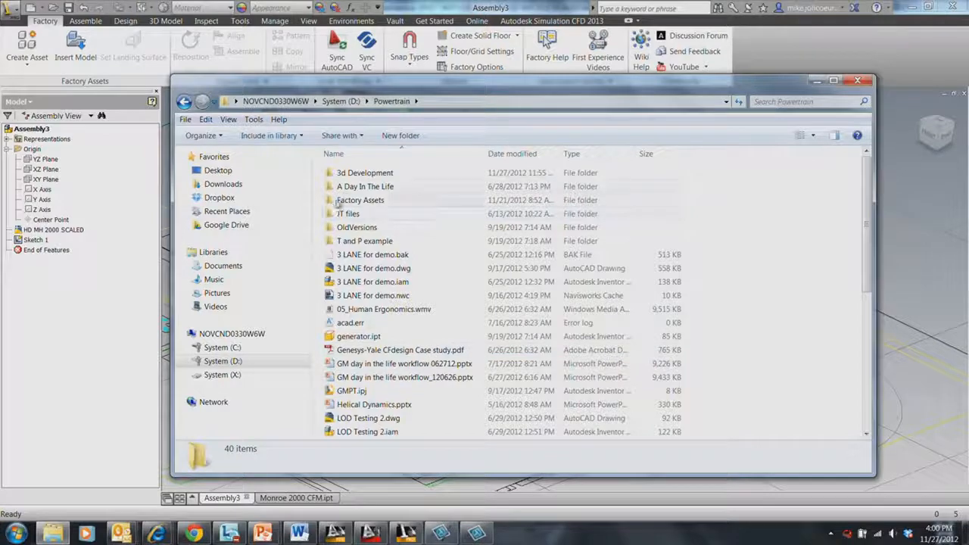
pyautogui.doubleClick(356, 173)
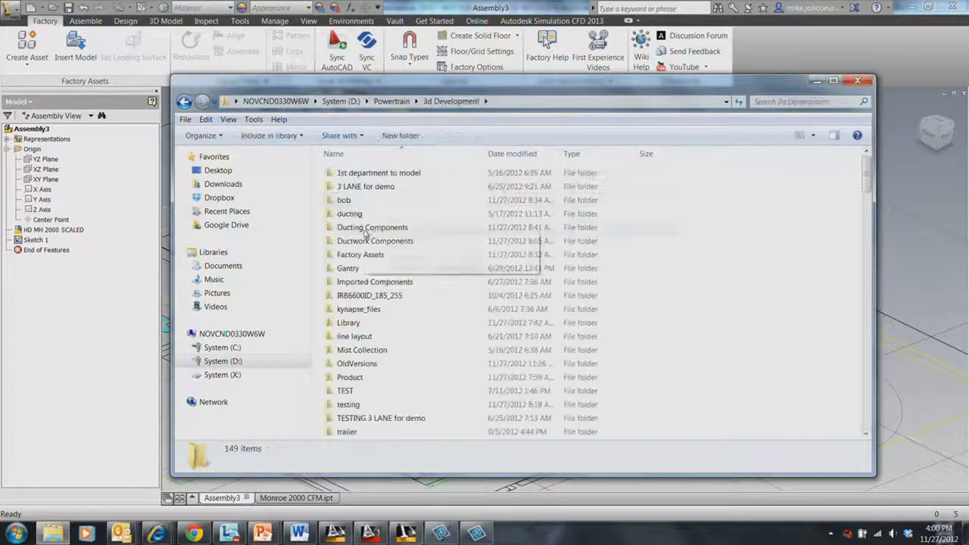
pyautogui.doubleClick(358, 352)
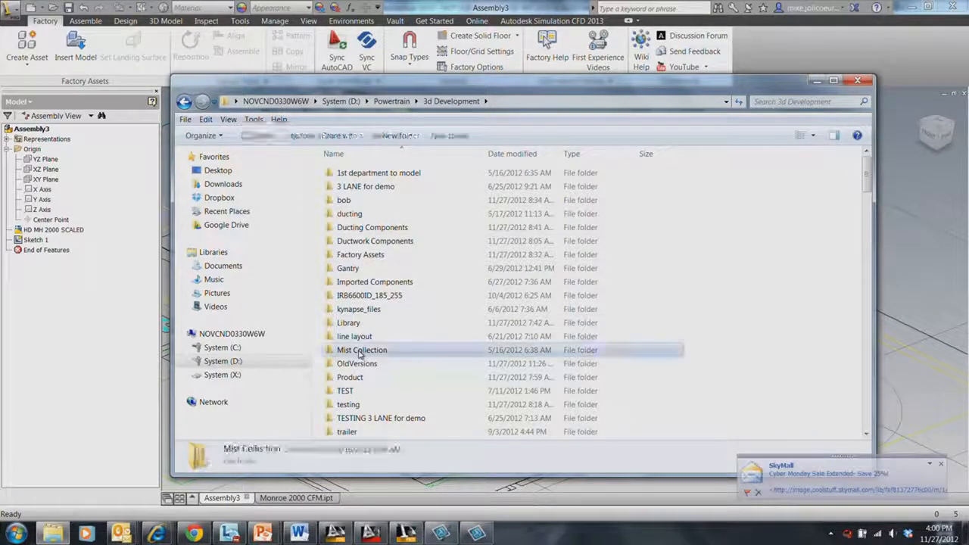
pyautogui.doubleClick(344, 188)
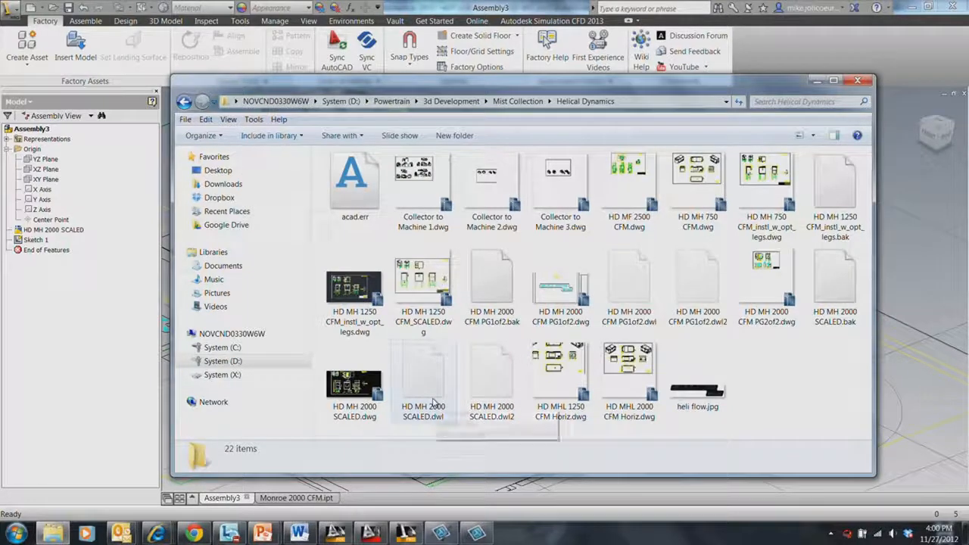
pyautogui.rightClick(363, 390)
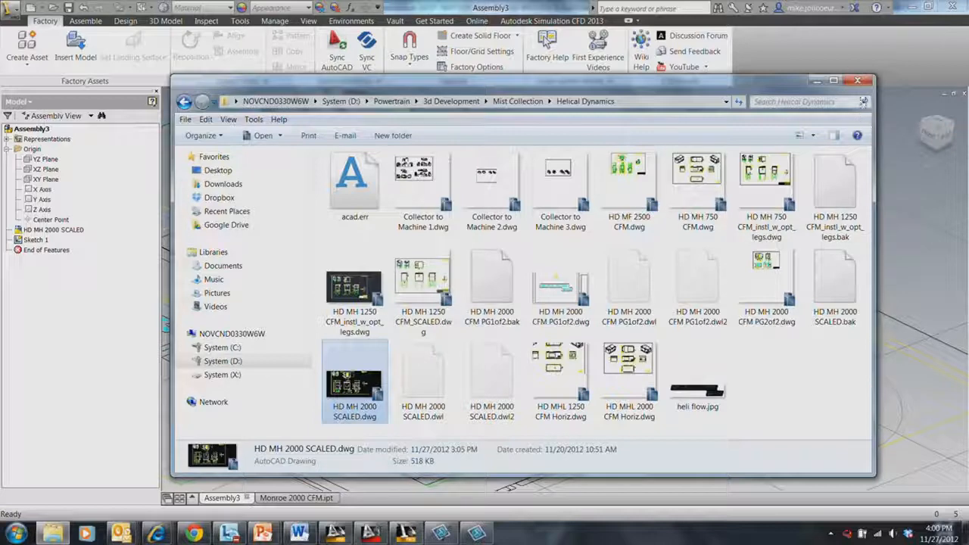
pyautogui.click(858, 81)
# - Close Assembly3 and Monroe 2000 CFM.ipt in Inventor without saving changes
pyautogui.click(964, 94)
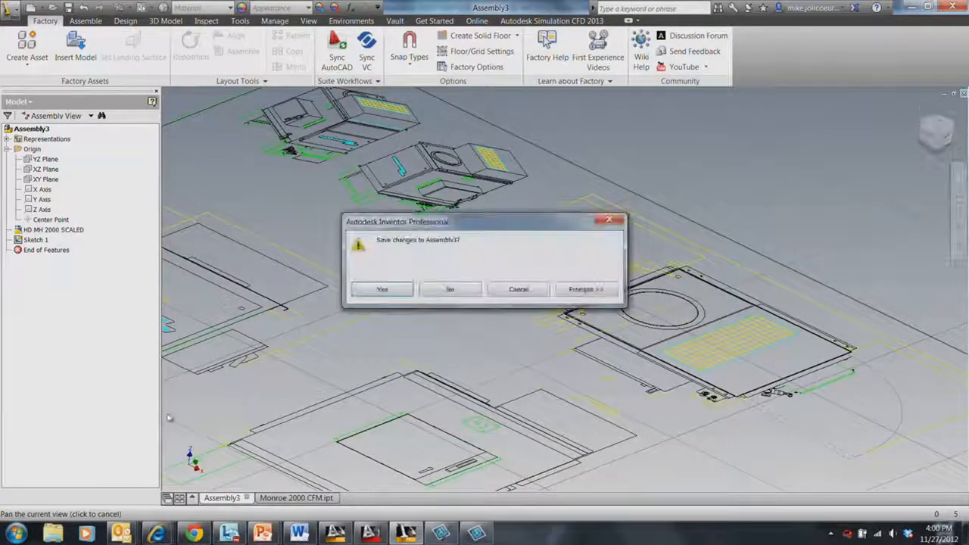
pyautogui.click(453, 293)
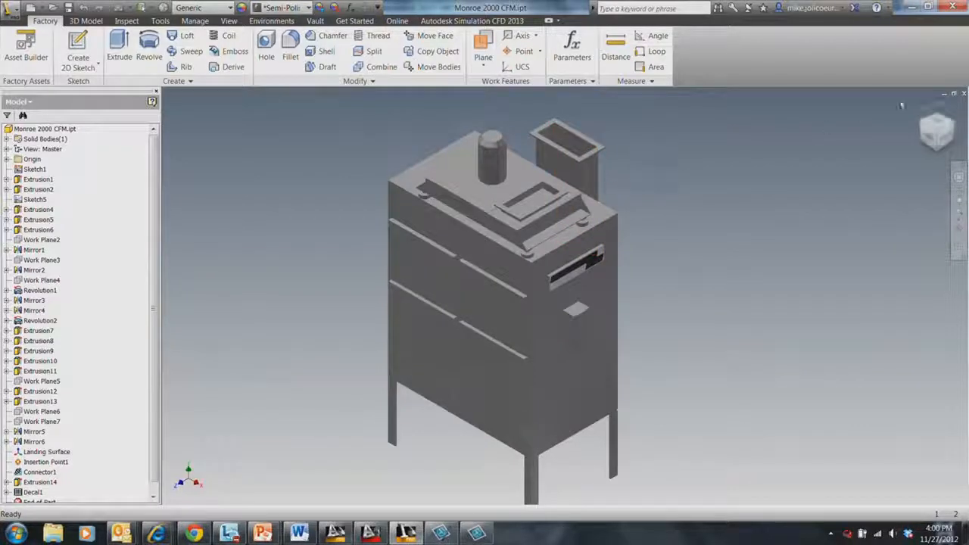
pyautogui.click(954, 93)
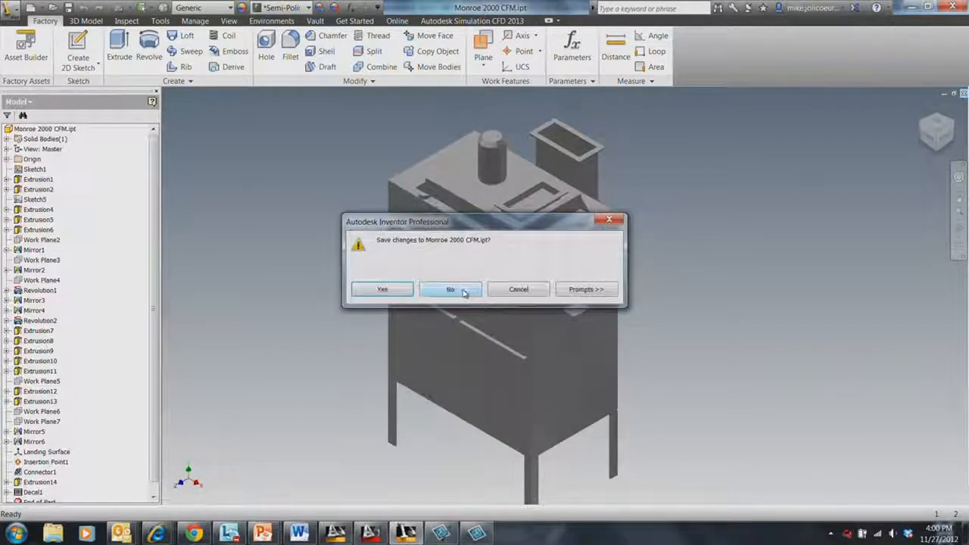
pyautogui.click(447, 289)
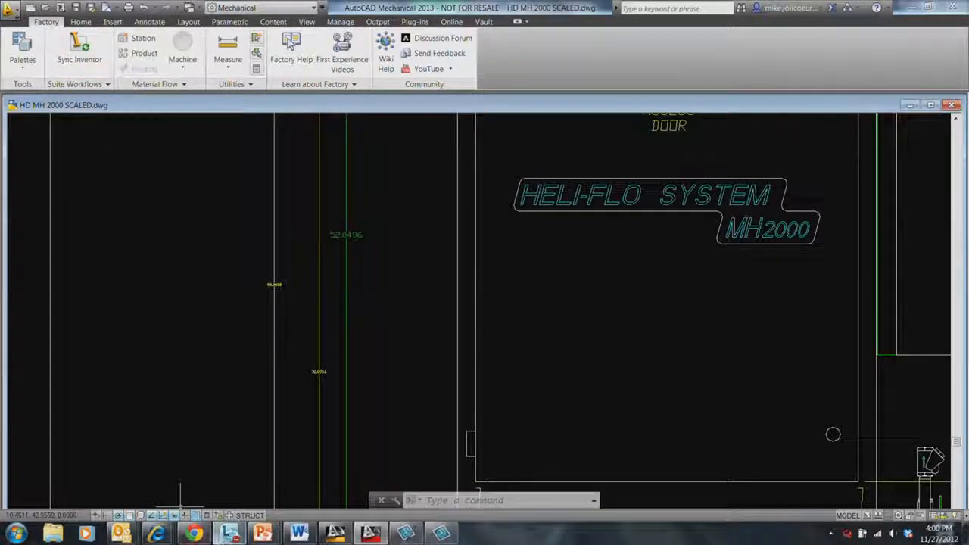
# - Launch Autodesk Inventor Professional 2013 again and make AU Frame Gen Class the active project
pyautogui.click(17, 534)
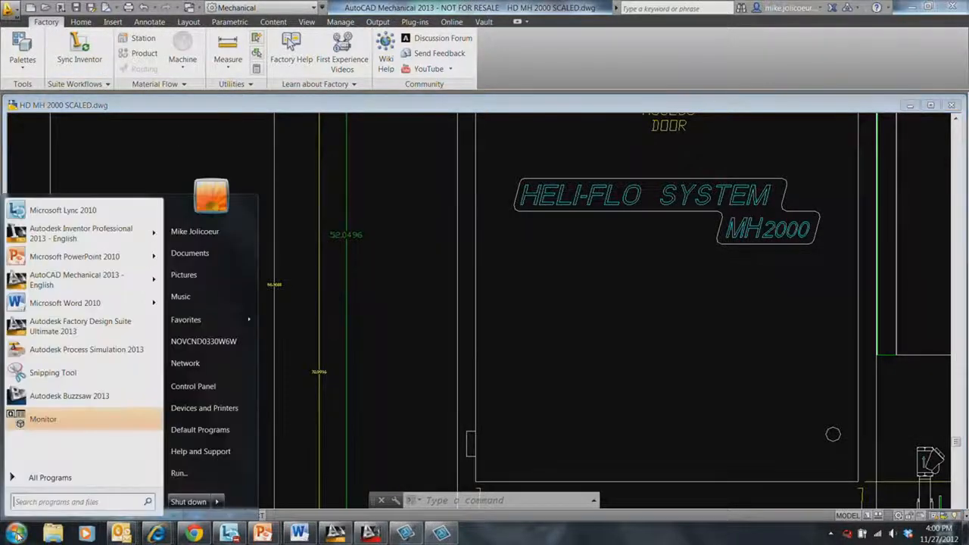
pyautogui.click(76, 233)
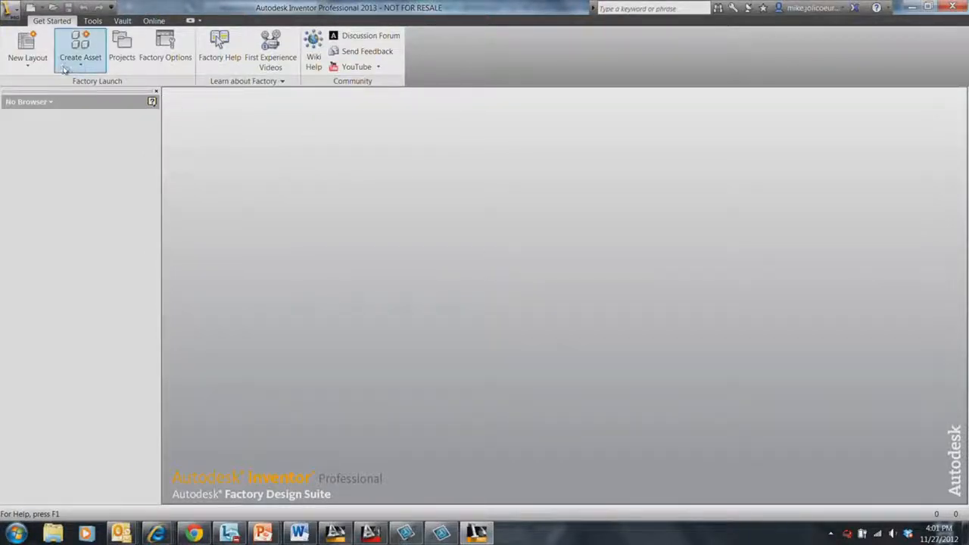
pyautogui.click(122, 47)
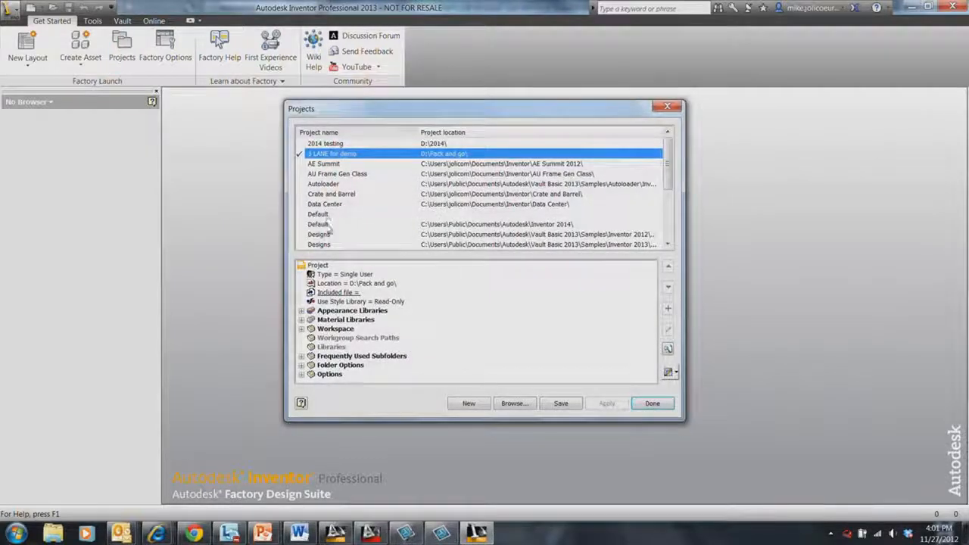
pyautogui.doubleClick(326, 174)
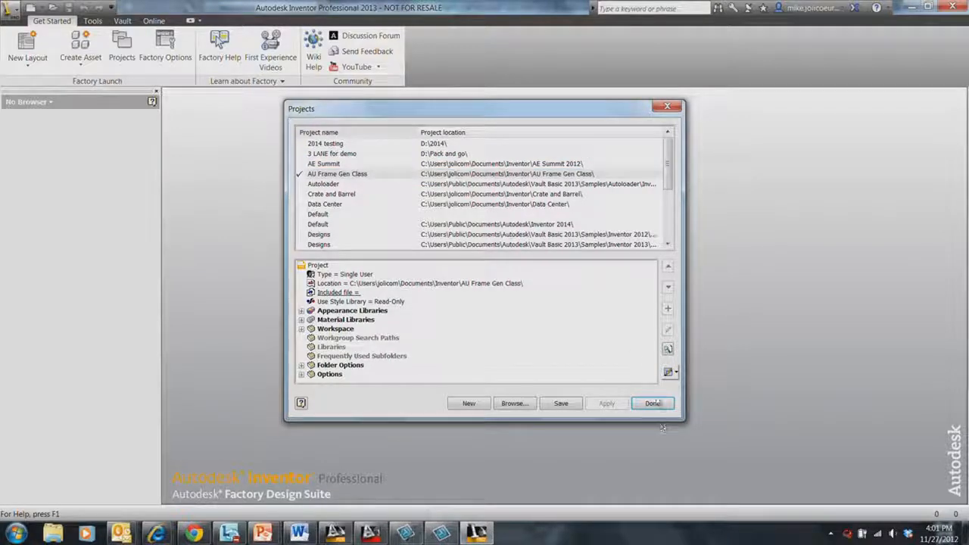
pyautogui.click(645, 403)
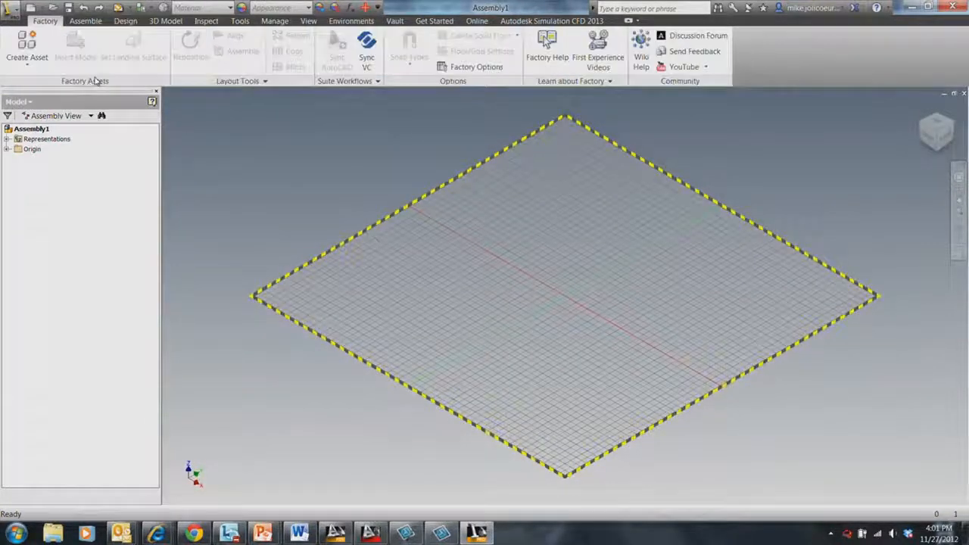
# - Add HD MH 2000 SCALED.dwg as a DWG overlay, pasting the copied file into the AU Frame Gen Class folder first
pyautogui.click(235, 81)
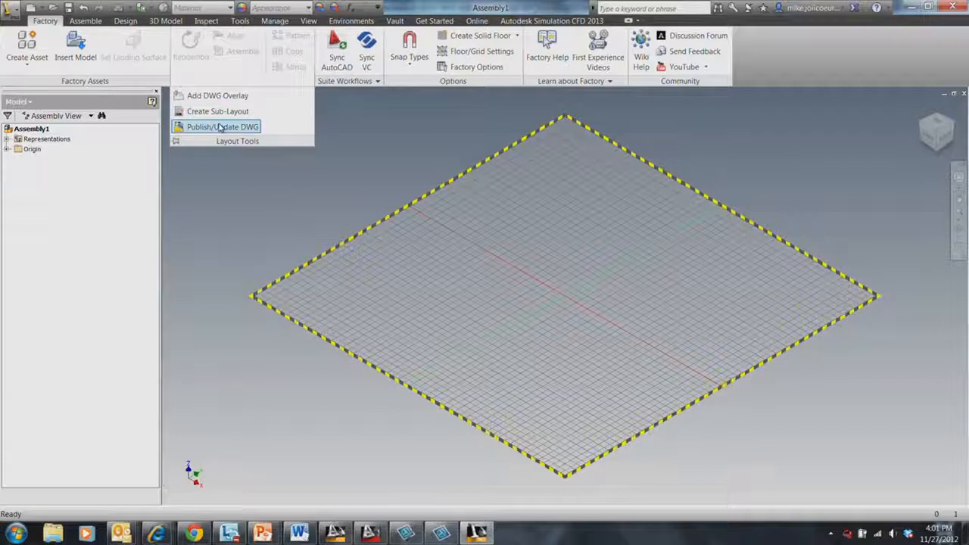
pyautogui.click(217, 95)
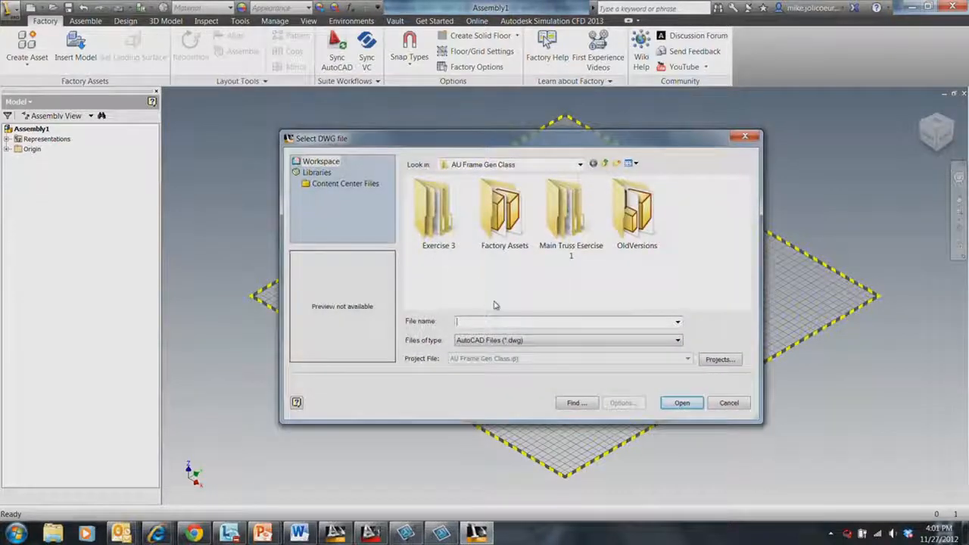
pyautogui.rightClick(491, 296)
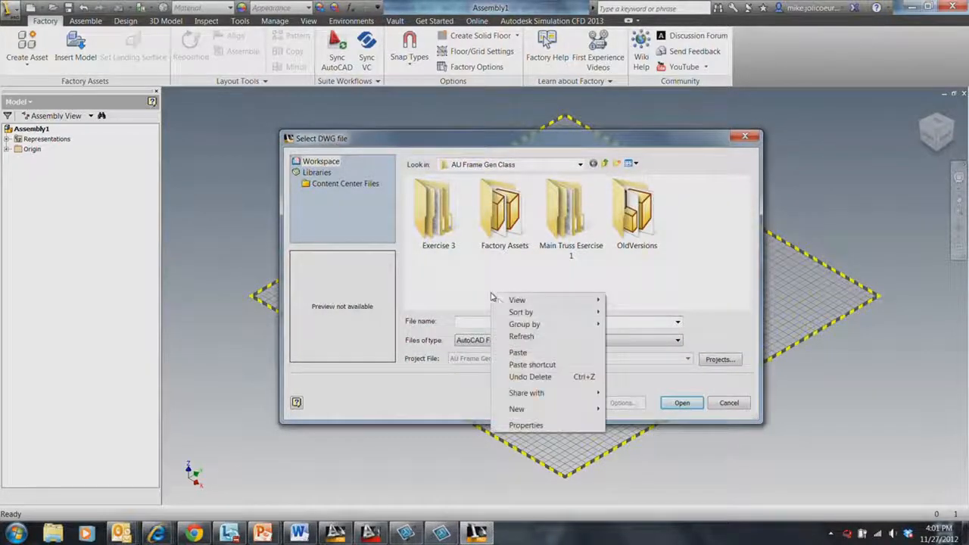
pyautogui.click(518, 354)
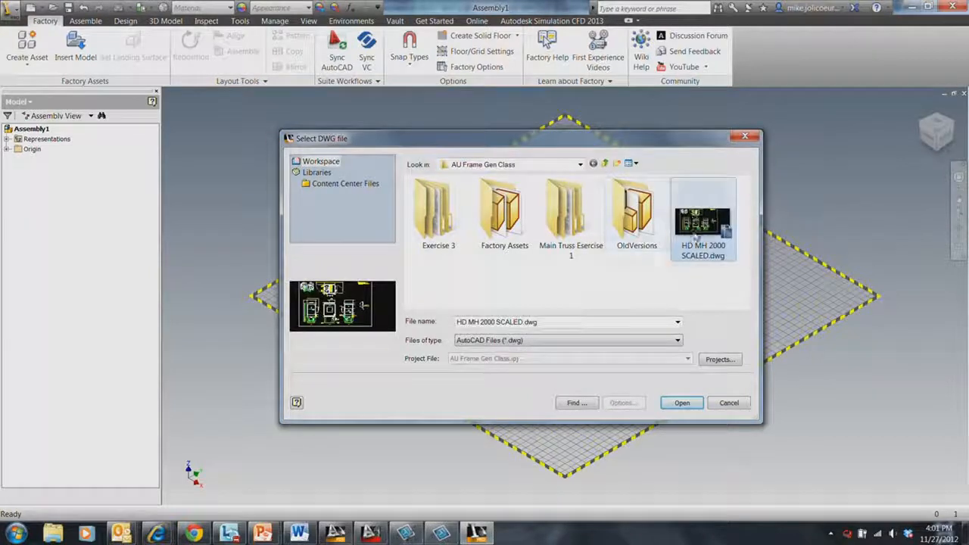
pyautogui.click(676, 403)
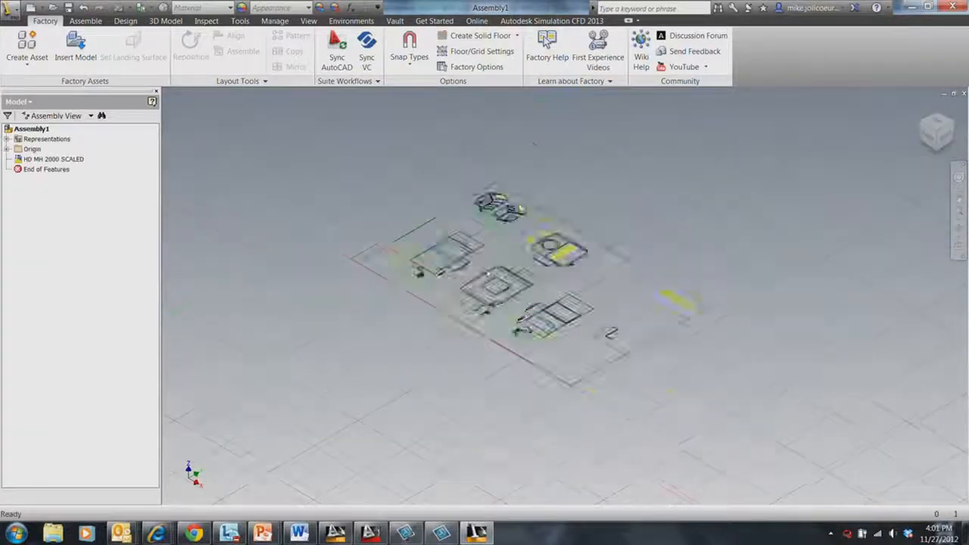
# - Try to create an in-place component named Mist Collector on the assembly's XY plane, and undo it
pyautogui.rightClick(38, 248)
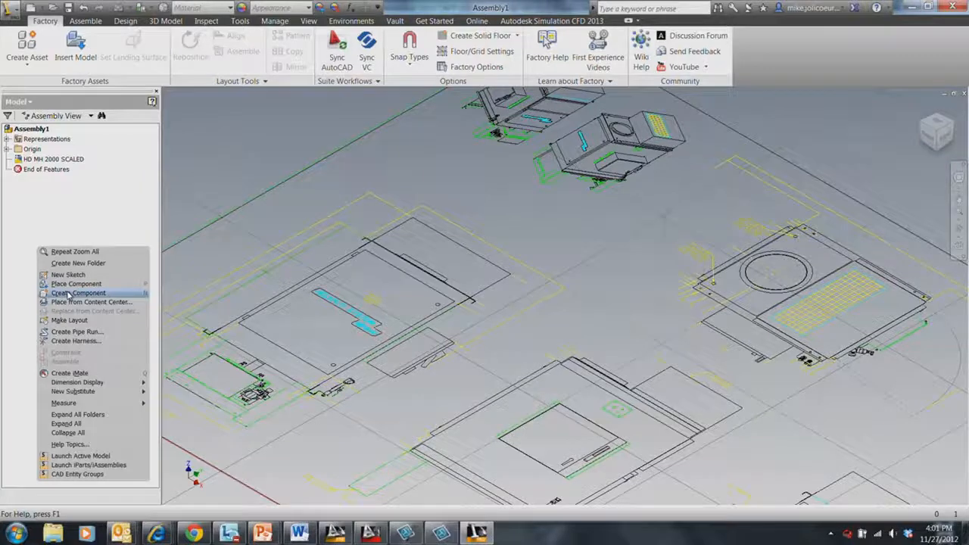
pyautogui.click(76, 292)
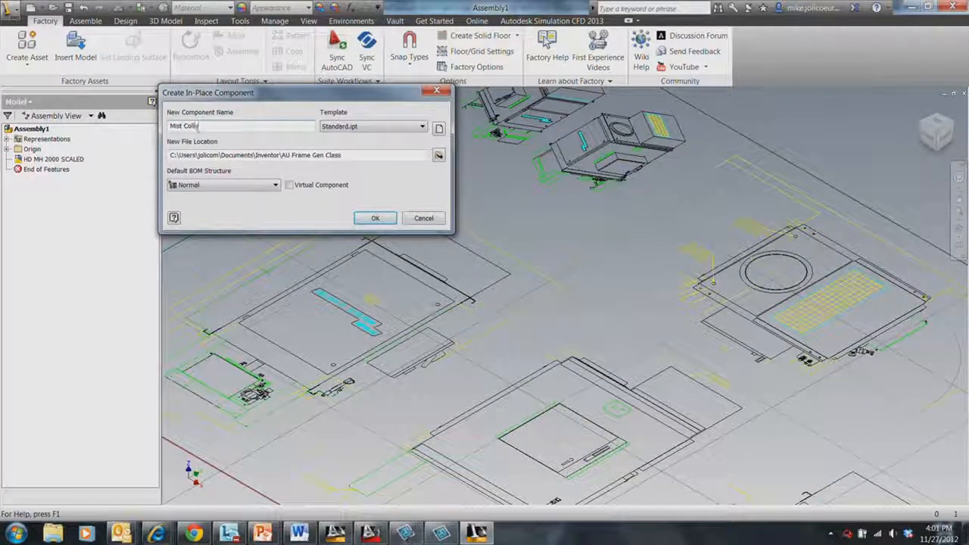
pyautogui.press('Return')
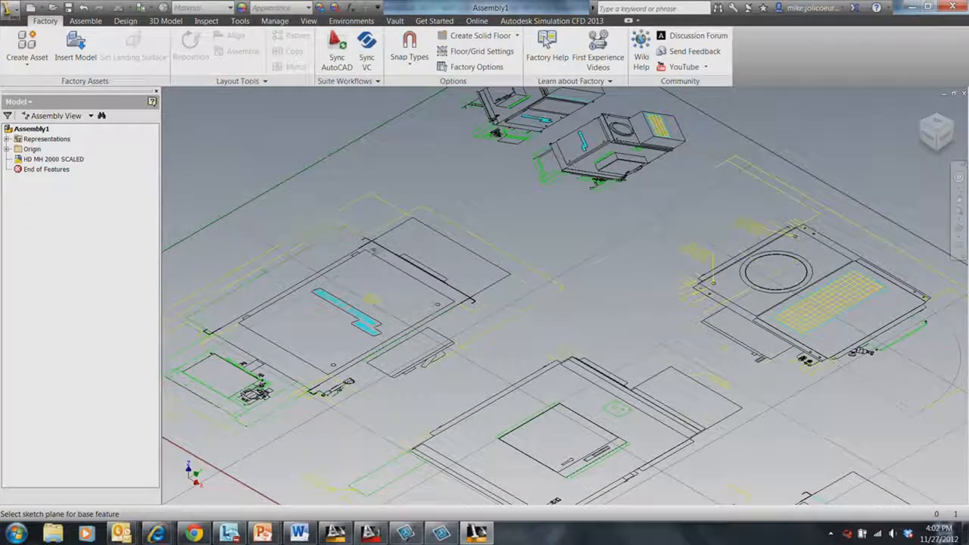
pyautogui.click(7, 149)
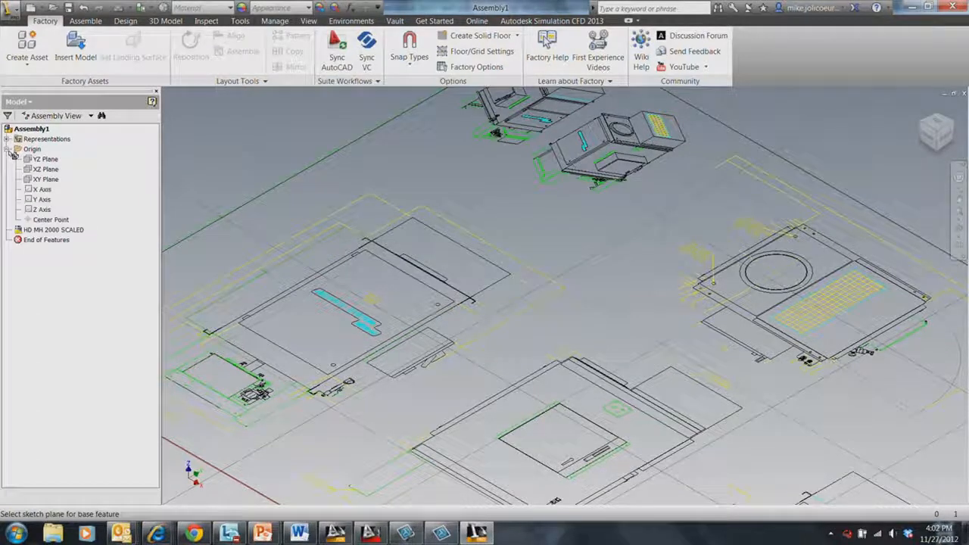
pyautogui.click(33, 182)
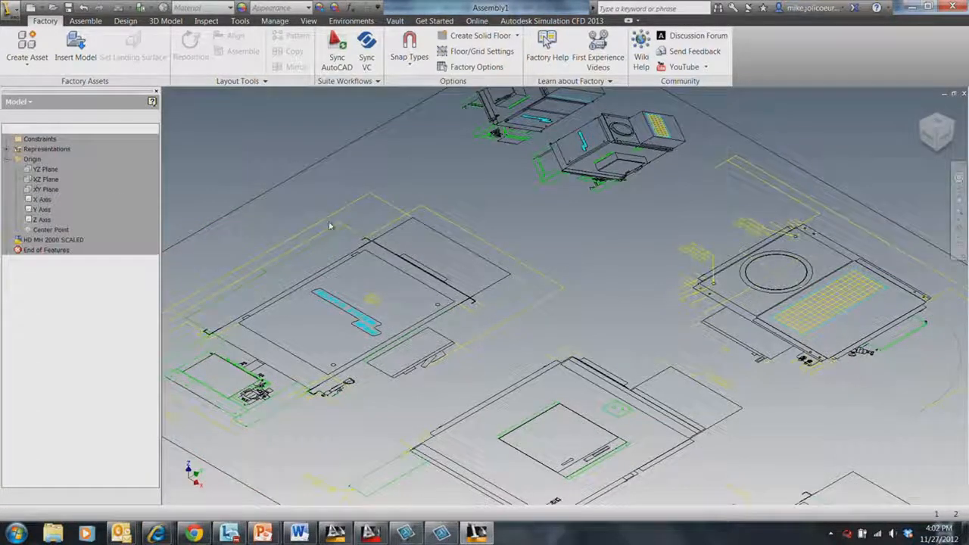
pyautogui.moveTo(729, 306); pyautogui.dragTo(685, 308, button='middle')
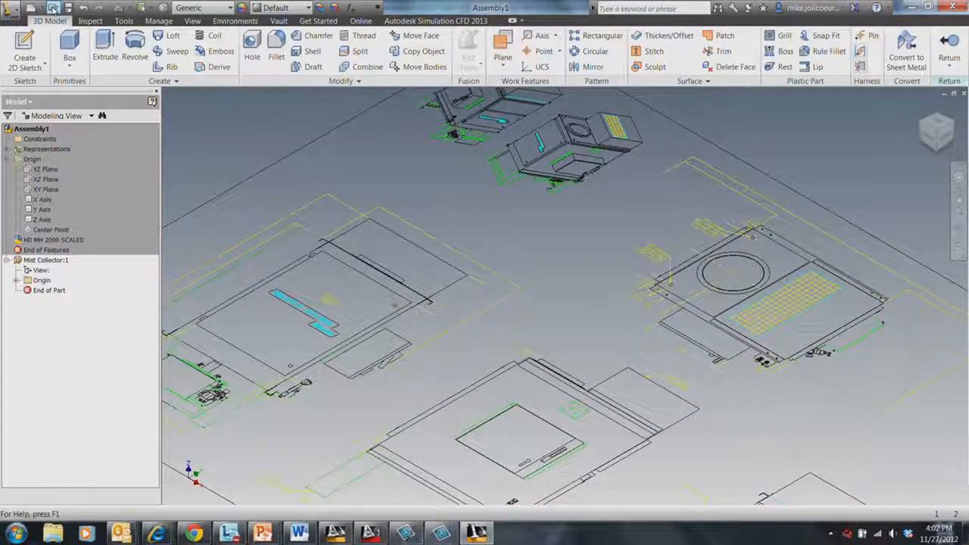
pyautogui.click(82, 9)
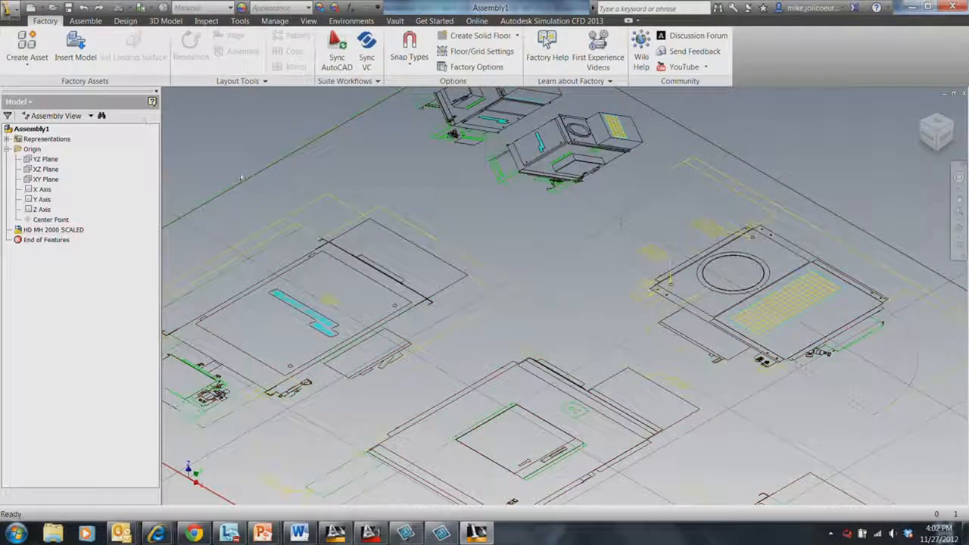
# - Create an in-place component named mist collector 2 from the Standard.ipt template on the assembly's XY plane
pyautogui.rightClick(174, 190)
pyautogui.click(253, 190)
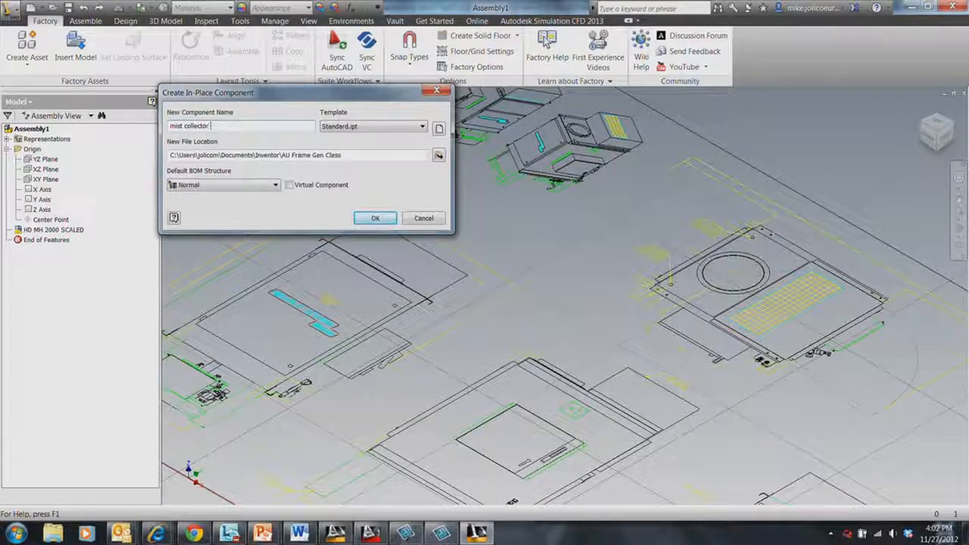
pyautogui.press('Return')
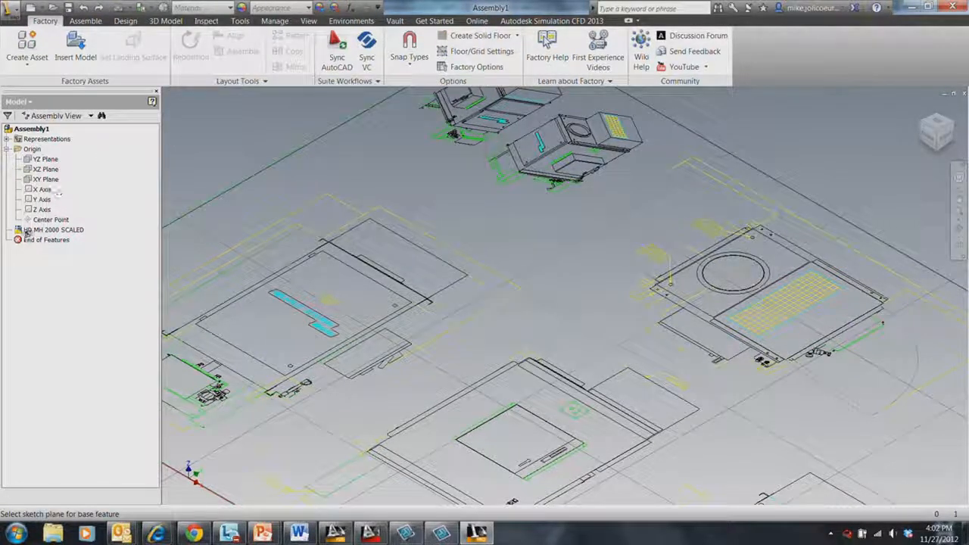
pyautogui.click(46, 181)
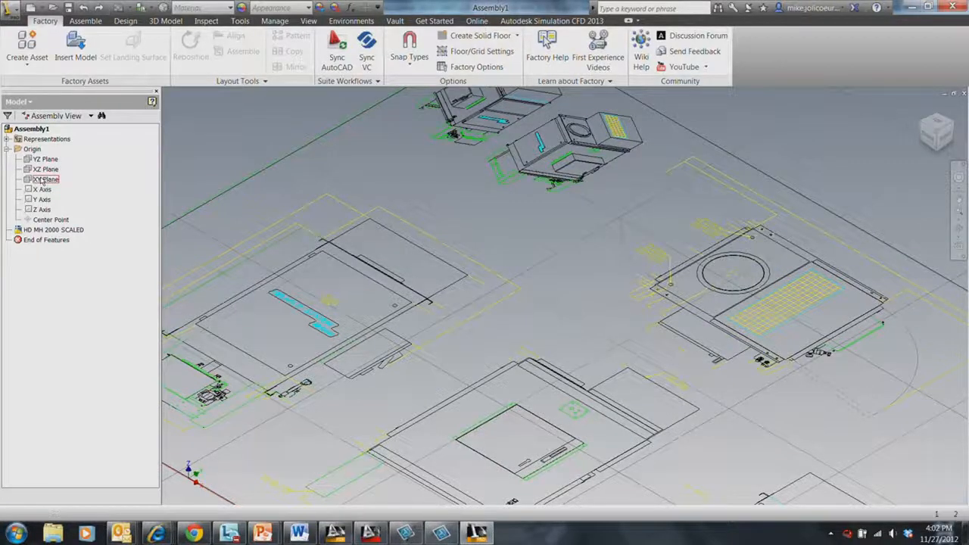
pyautogui.moveTo(649, 316); pyautogui.dragTo(532, 321, button='middle')
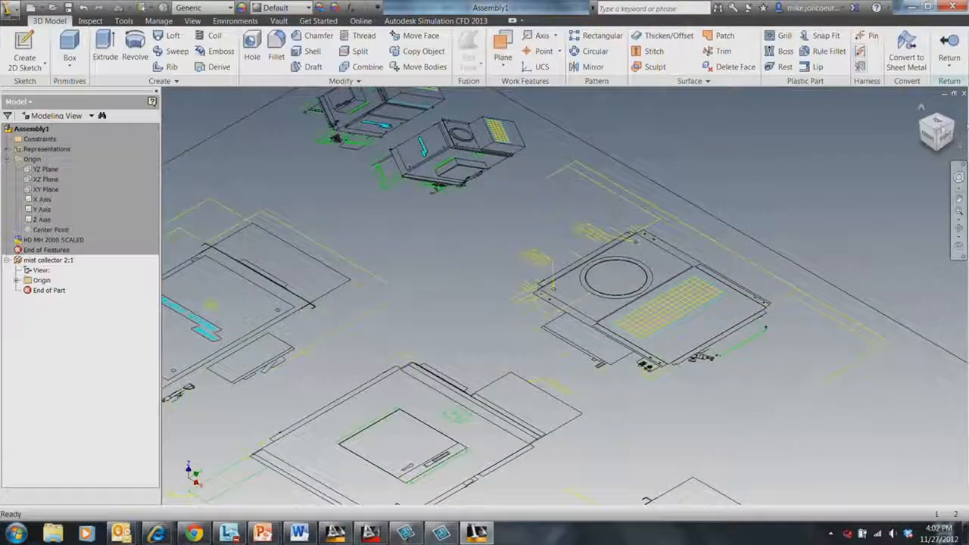
# - Start a 2D sketch on the XY plane of the mist collector 2 part
pyautogui.click(940, 125)
pyautogui.scroll(-4, 379, 311)
pyautogui.moveTo(295, 393); pyautogui.dragTo(335, 444, button='middle')
pyautogui.scroll(-5, 337, 443)
pyautogui.moveTo(500, 382); pyautogui.dragTo(225, 409, button='middle')
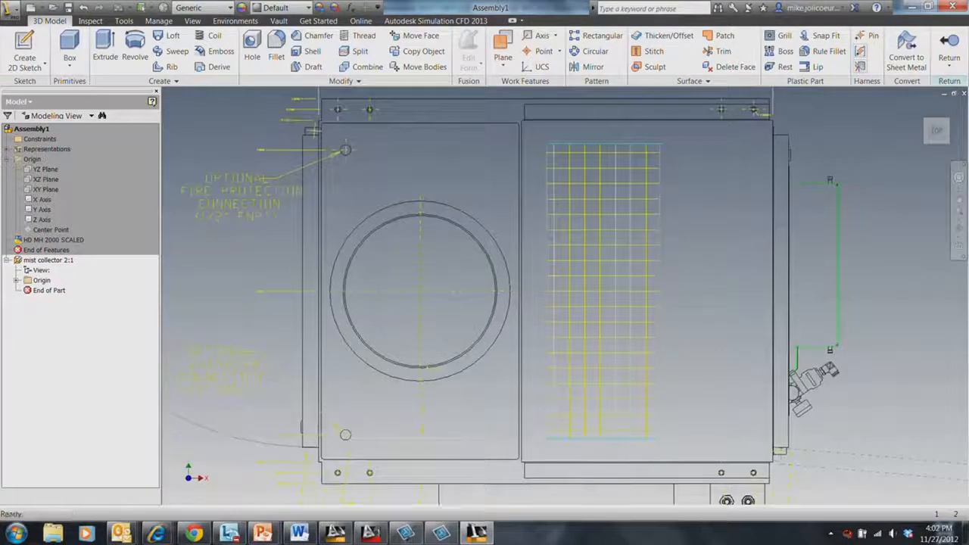
pyautogui.click(30, 50)
pyautogui.scroll(-3, 498, 184)
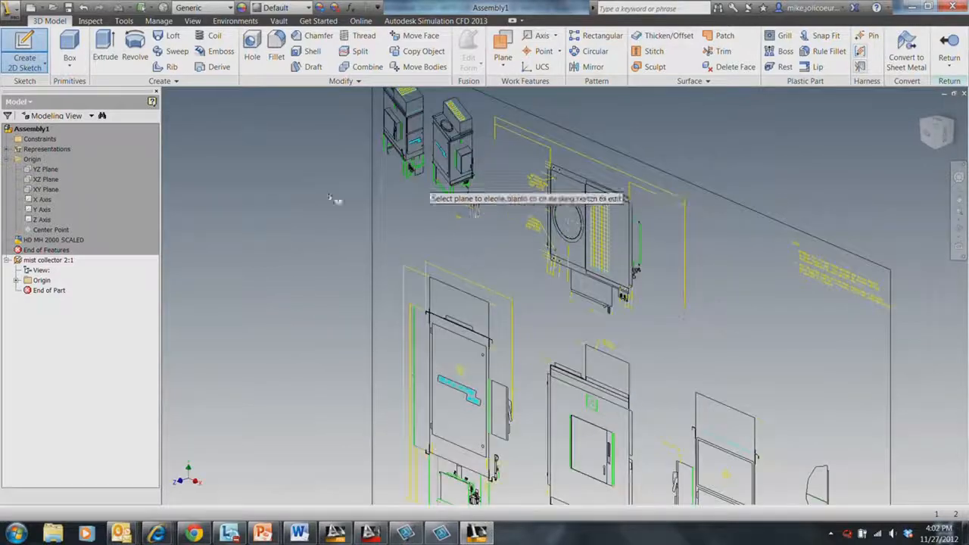
pyautogui.click(19, 281)
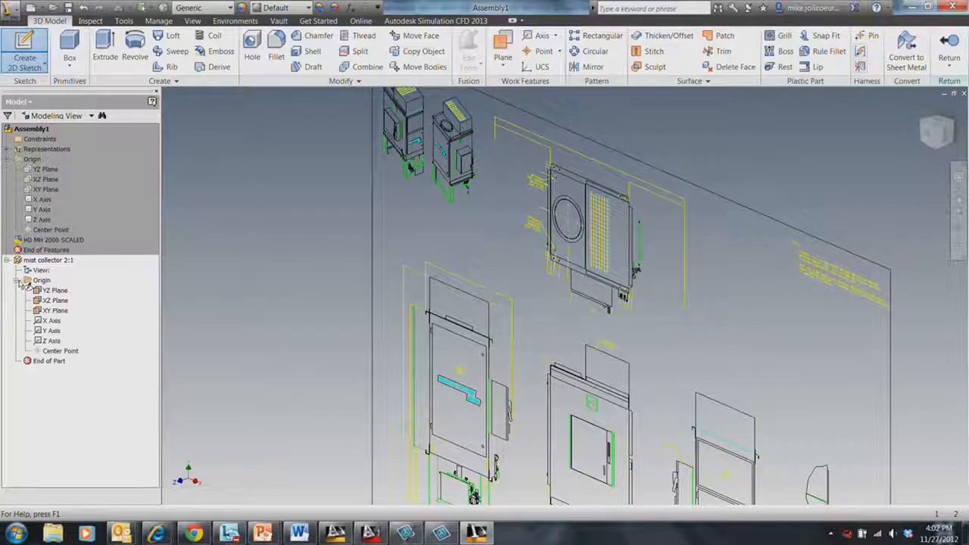
pyautogui.click(61, 310)
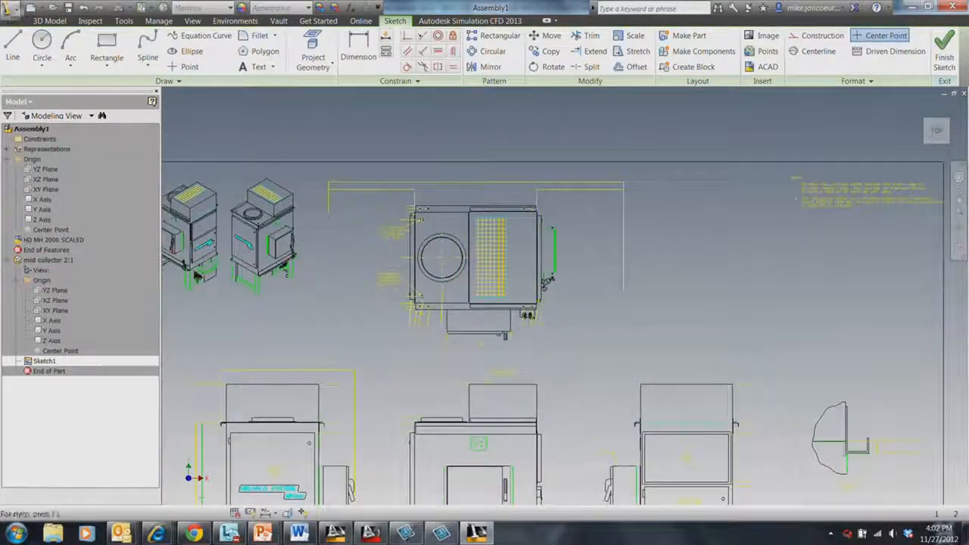
# - Sketch a rectangle about 42 by 32 in over the collector body in the overlay's plan view
pyautogui.click(107, 45)
pyautogui.scroll(3, 429, 330)
pyautogui.scroll(-4, 429, 331)
pyautogui.scroll(1, 429, 330)
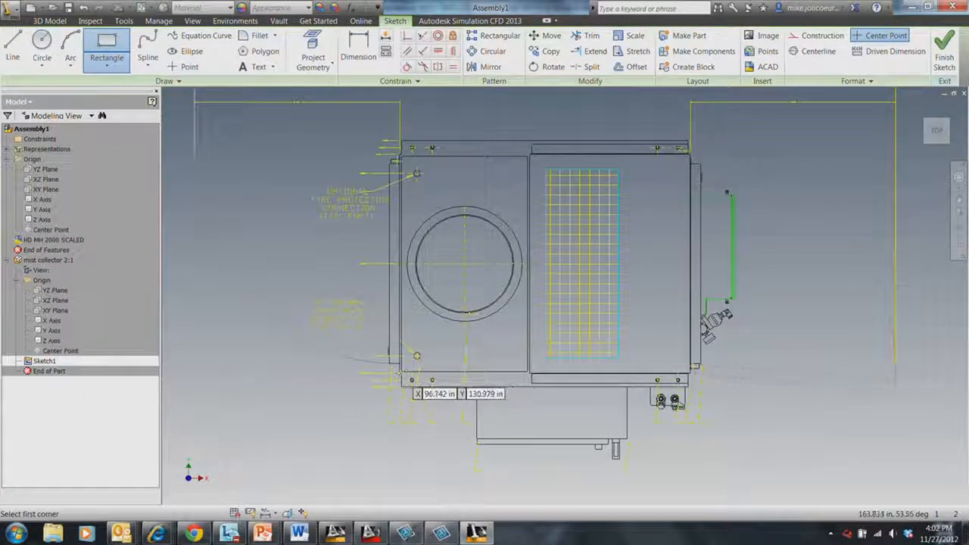
pyautogui.click(401, 376)
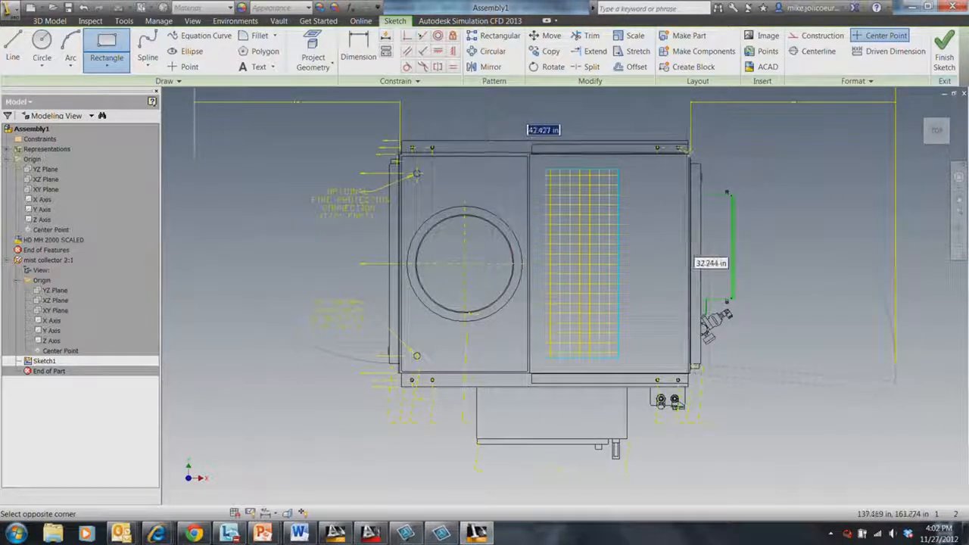
pyautogui.click(690, 154)
# - Extrude the rectangular collector profile 52 in
pyautogui.scroll(4, 643, 186)
pyautogui.keyDown('shift'); pyautogui.moveTo(641, 187); pyautogui.dragTo(580, 229, button='middle'); pyautogui.keyUp('shift')
pyautogui.press('e')
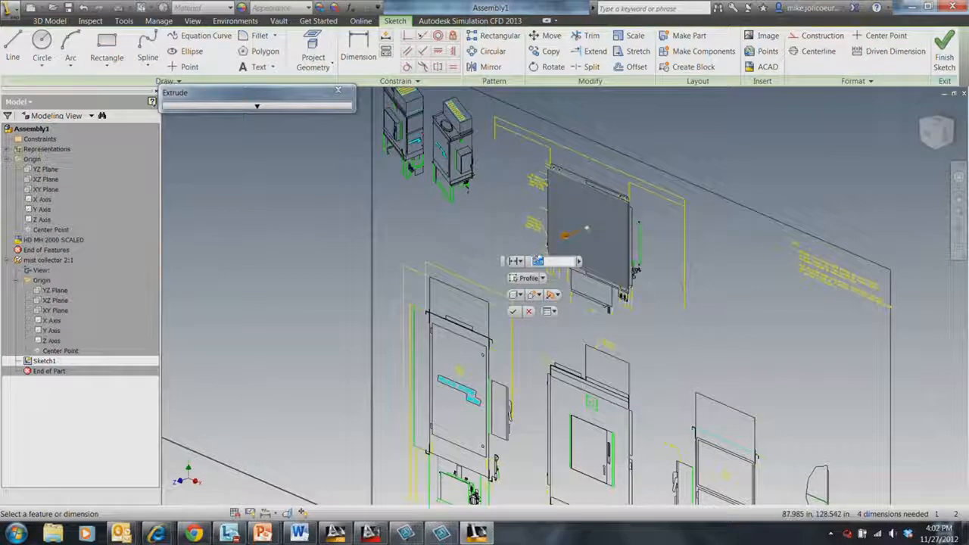
pyautogui.write('5')
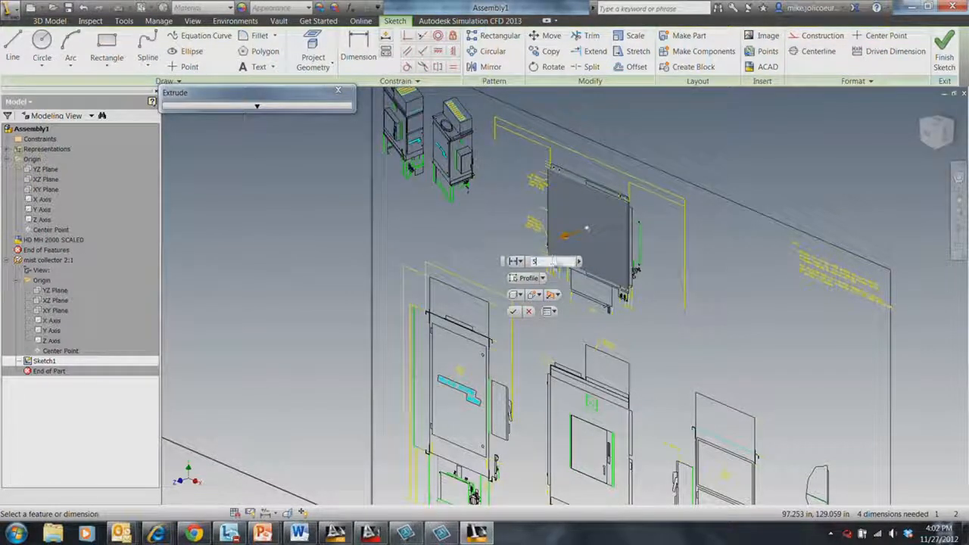
pyautogui.write('6')
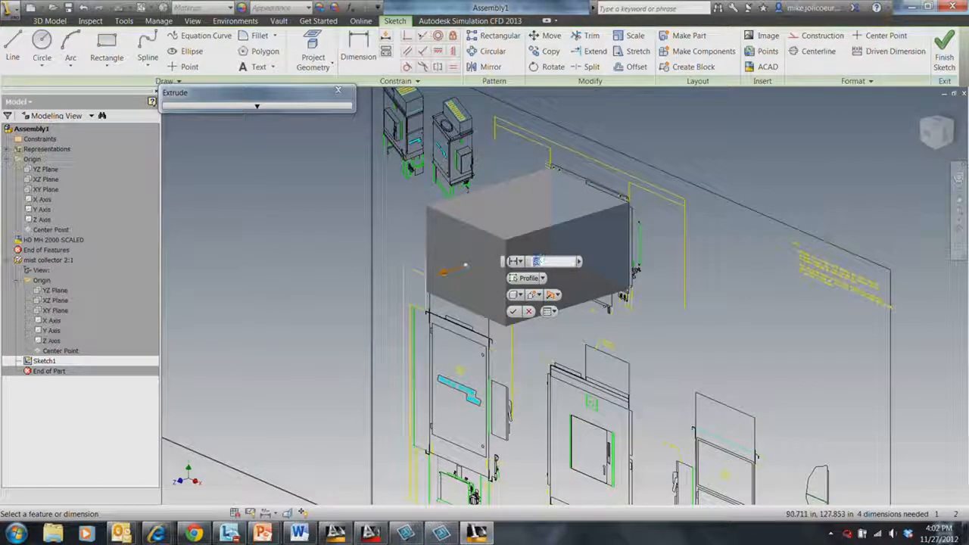
pyautogui.write('2')
pyautogui.click(514, 312)
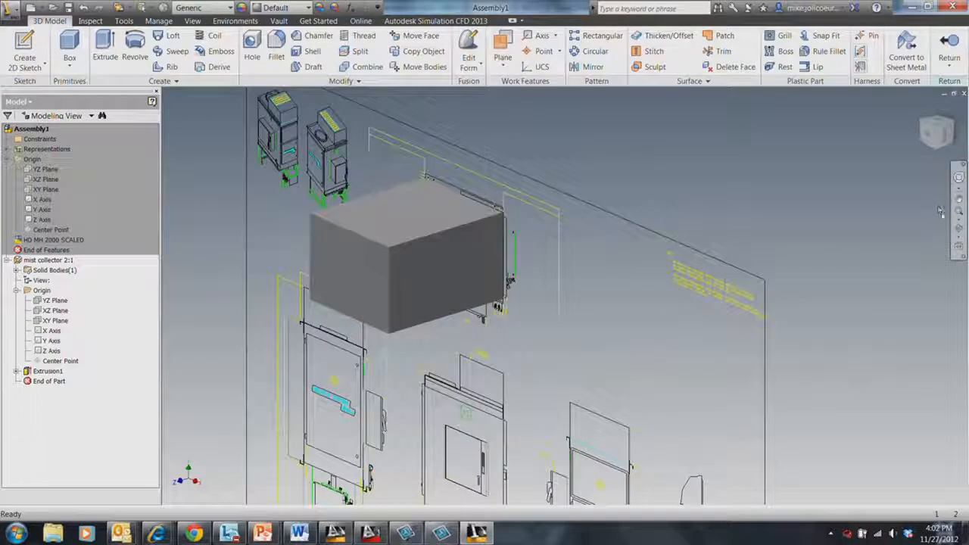
# - Examine the extruded block alongside the overlay's elevations and isometric views of the collector
pyautogui.click(957, 230)
pyautogui.moveTo(479, 389); pyautogui.dragTo(581, 359)
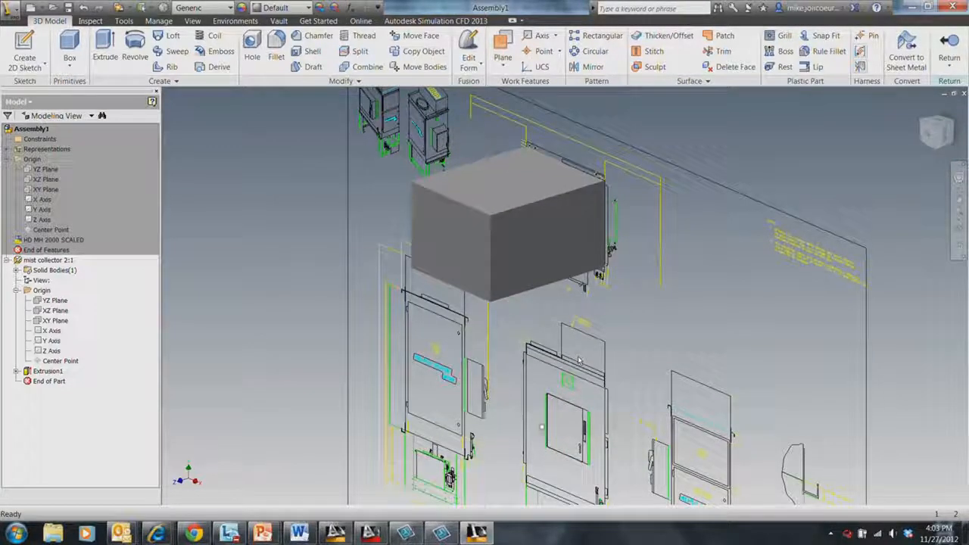
pyautogui.scroll(2, 569, 349)
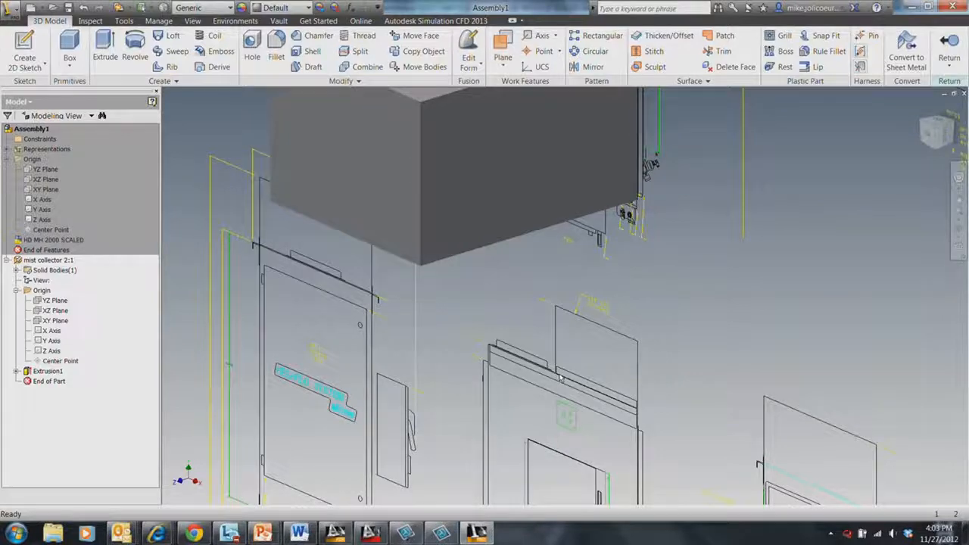
pyautogui.scroll(-4, 561, 377)
pyautogui.moveTo(487, 237); pyautogui.dragTo(525, 256, button='middle')
pyautogui.scroll(3, 525, 247)
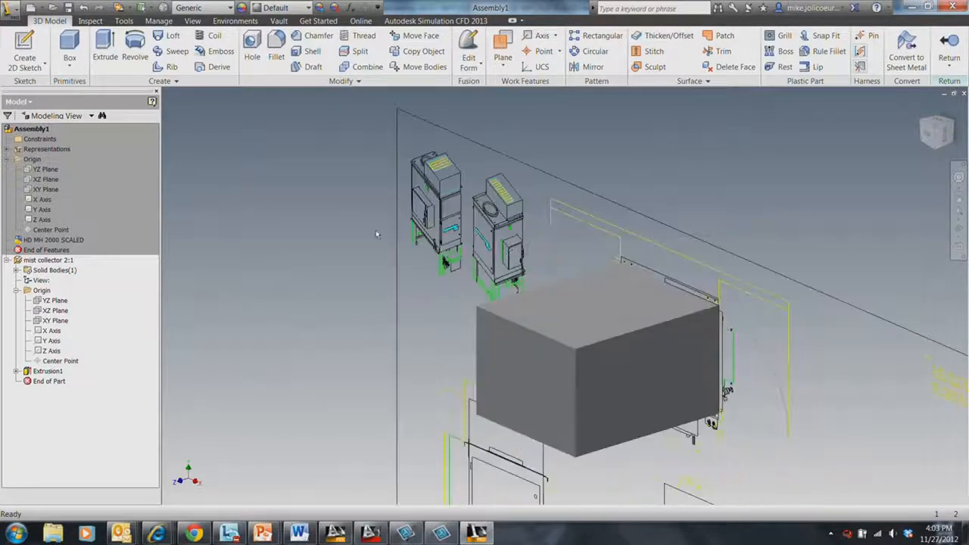
pyautogui.scroll(5, 376, 234)
pyautogui.moveTo(646, 91); pyautogui.dragTo(628, 258, button='middle')
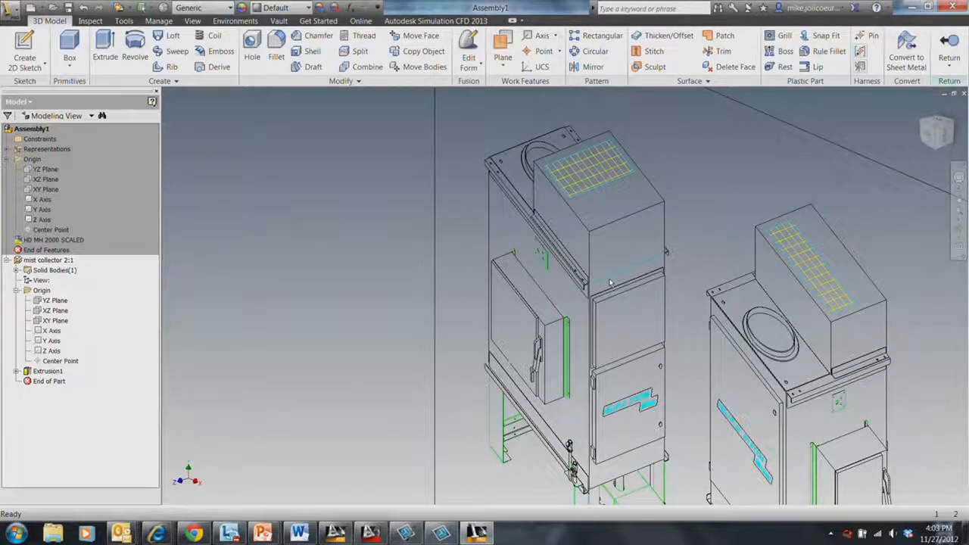
pyautogui.scroll(-3, 617, 246)
pyautogui.scroll(1, 617, 246)
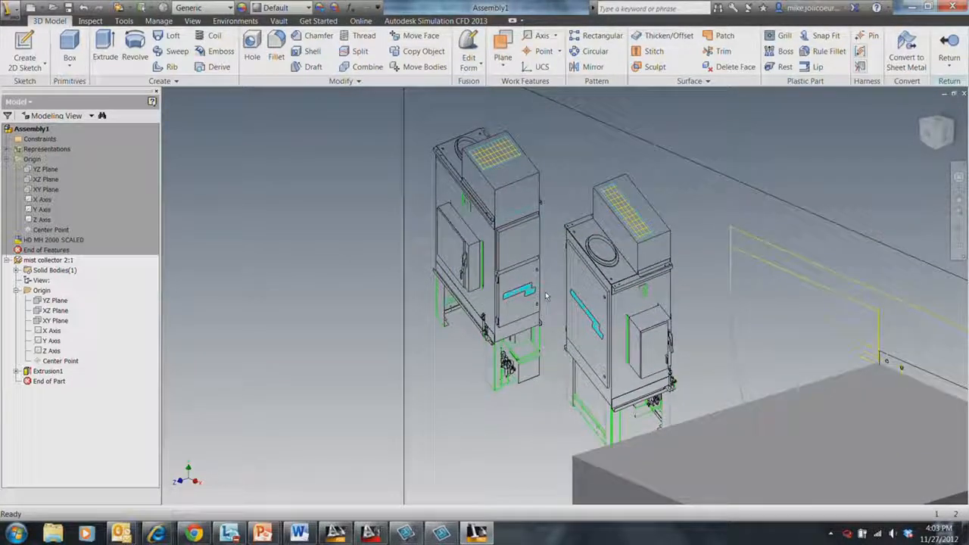
pyautogui.moveTo(543, 466); pyautogui.dragTo(322, 218, button='middle')
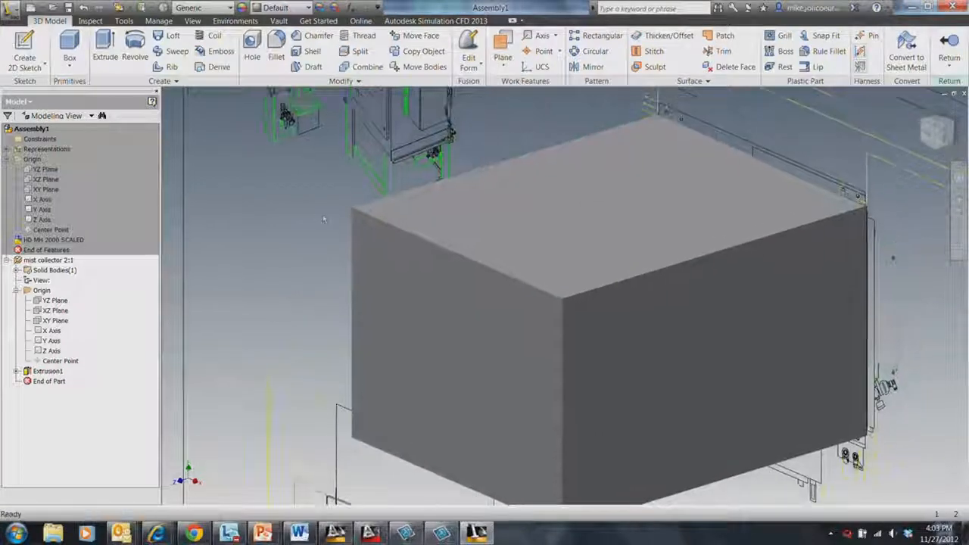
# - Sketch a rectangle about 23 by 32 in on the block's plan-view face, covering its right-hand section in the overlay
pyautogui.click(486, 317)
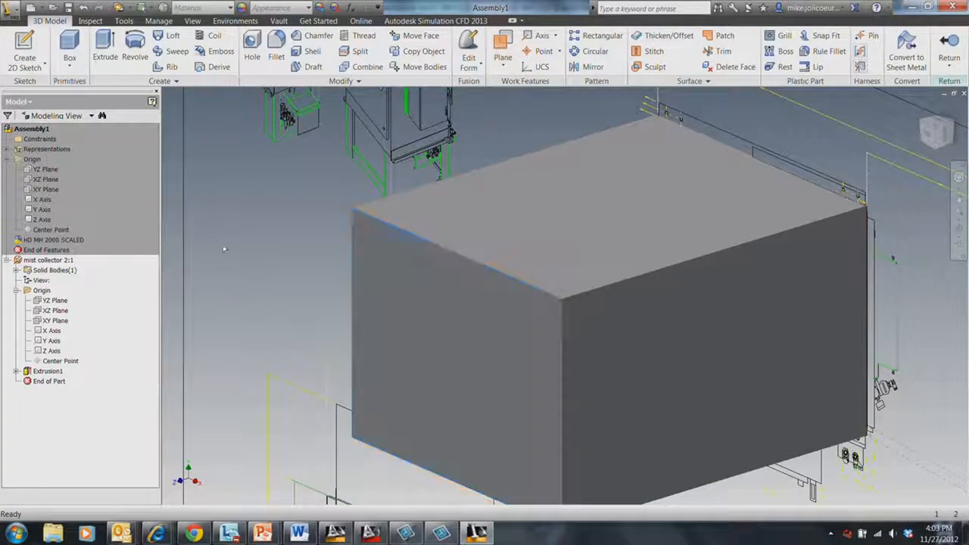
pyautogui.rightClick(467, 333)
pyautogui.click(468, 366)
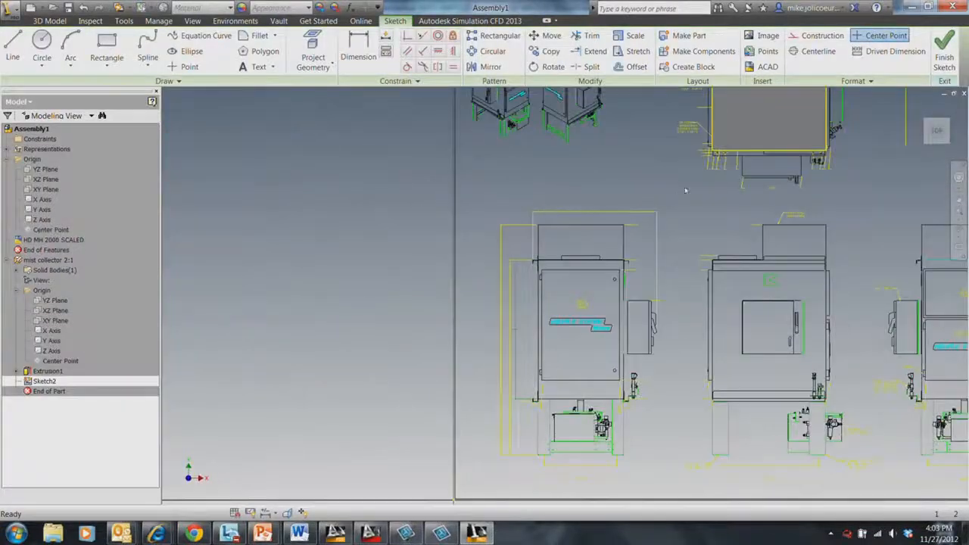
pyautogui.click(109, 44)
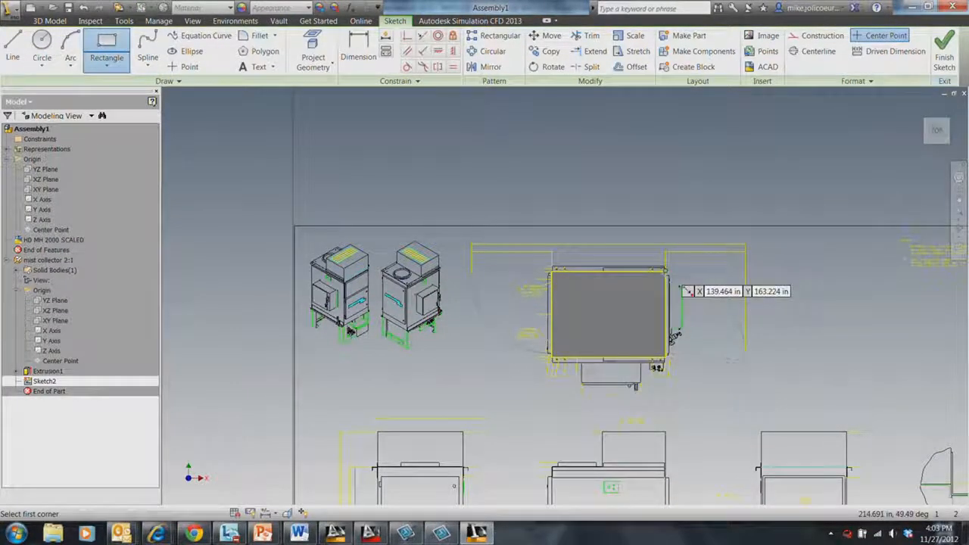
pyautogui.click(666, 270)
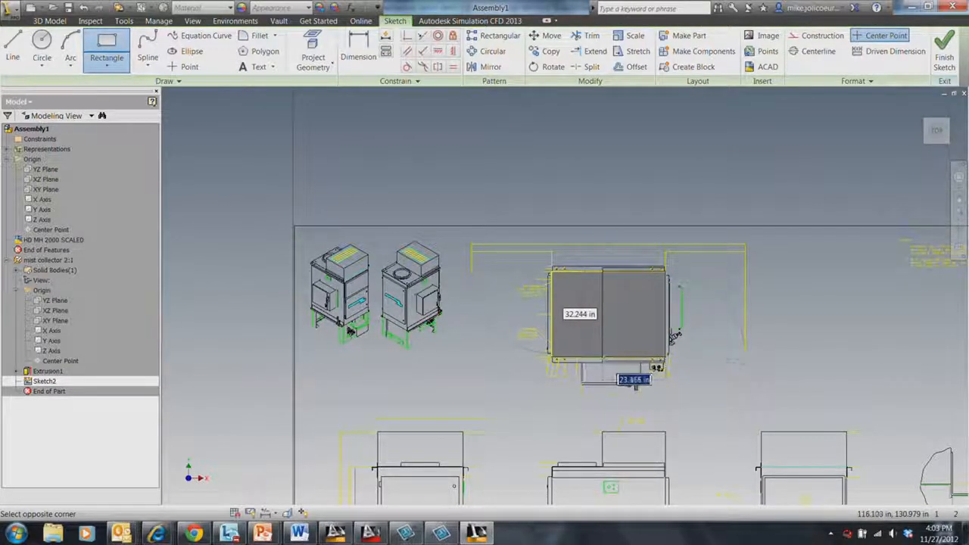
pyautogui.click(636, 386)
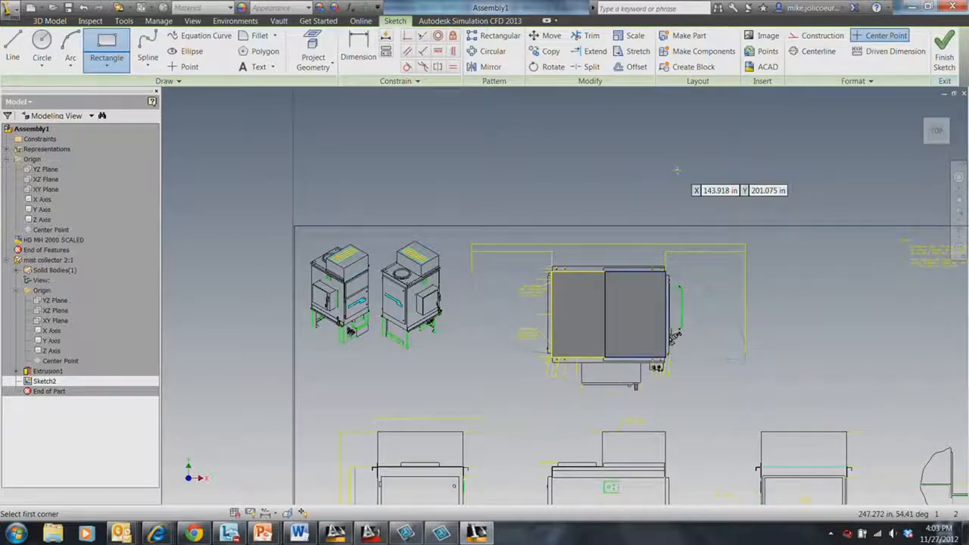
# - Extrude the right-hand rectangle 10 in outward from the block
pyautogui.press('e')
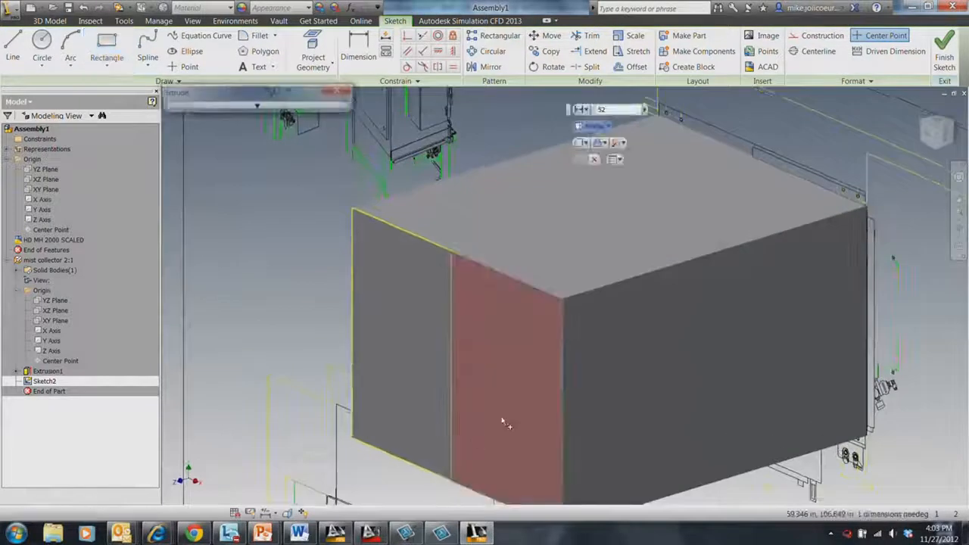
pyautogui.moveTo(281, 362); pyautogui.dragTo(413, 292, button='middle')
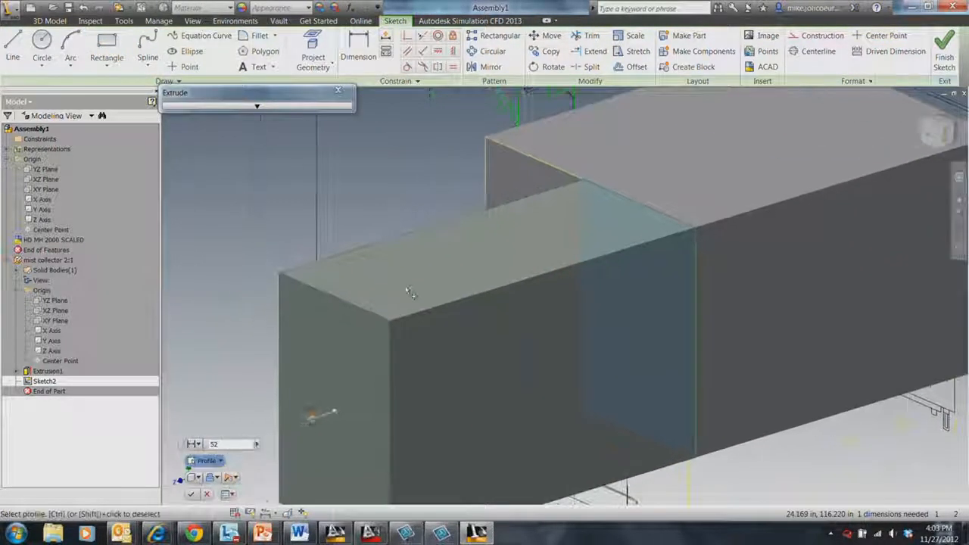
pyautogui.doubleClick(222, 445)
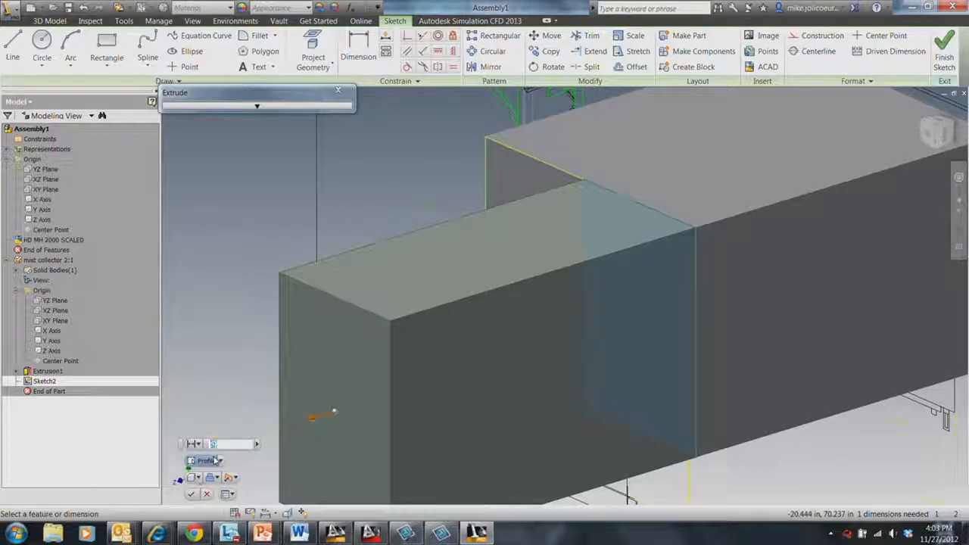
pyautogui.write('10')
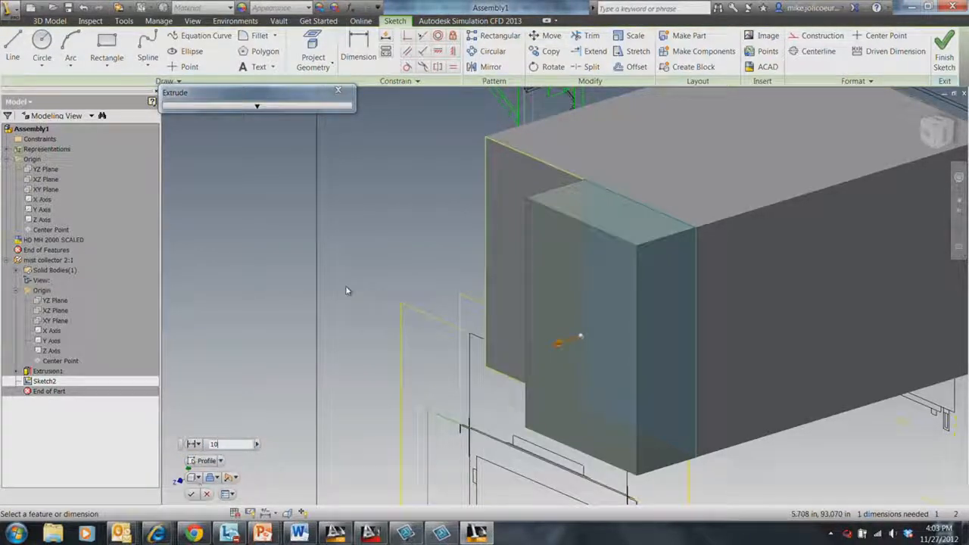
pyautogui.rightClick(346, 290)
pyautogui.click(396, 283)
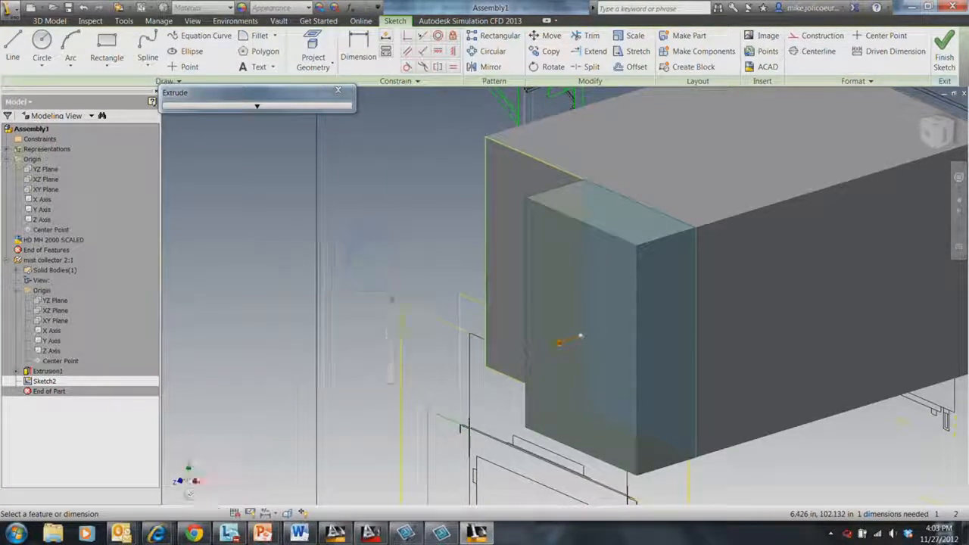
# - Start a 2D sketch on the lower face beside the raised section of the block
pyautogui.click(509, 305)
pyautogui.rightClick(509, 306)
pyautogui.click(498, 337)
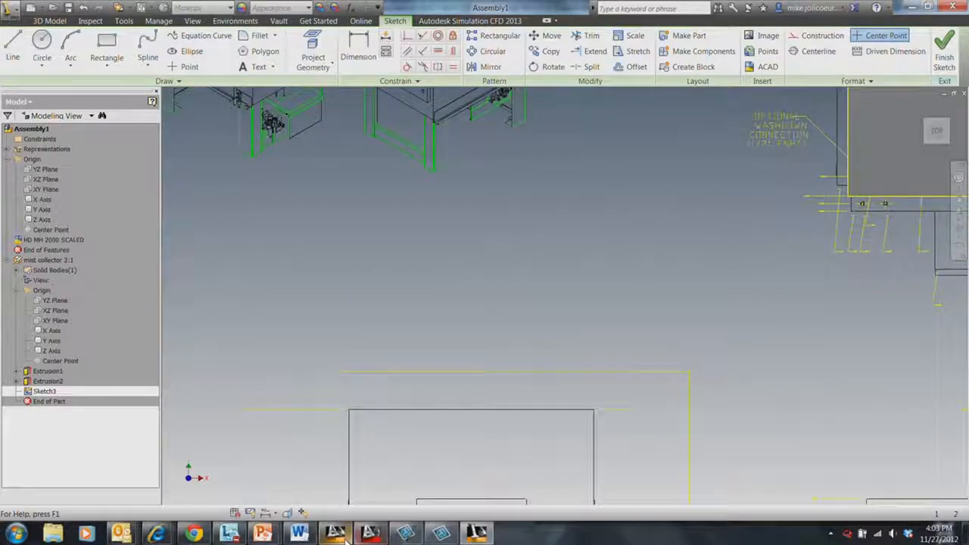
# - Switch to the HD MH 2000 SCALED drawing in AutoCAD and select the outlet's outer and inner circles in the plan view
pyautogui.click(371, 534)
pyautogui.moveTo(634, 250); pyautogui.dragTo(413, 455, button='middle')
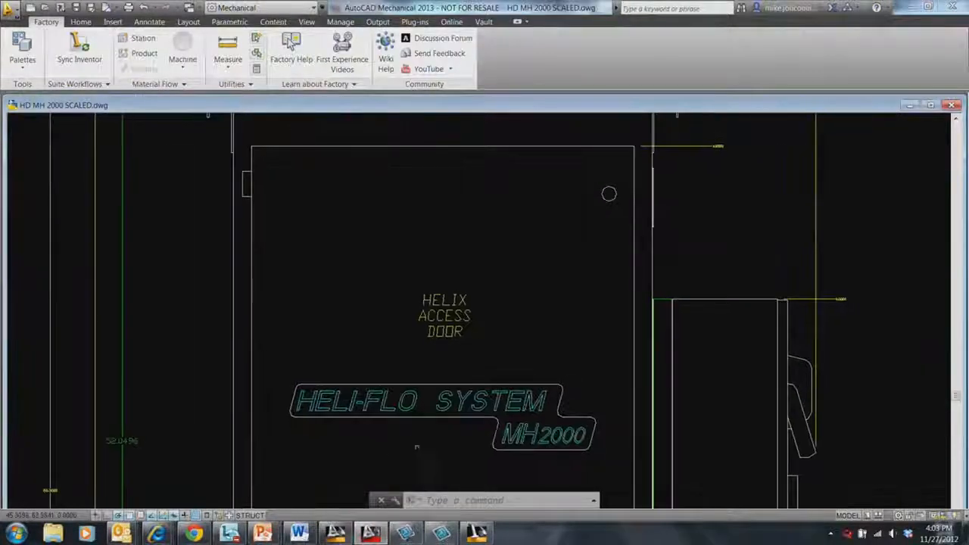
pyautogui.scroll(4, 440, 412)
pyautogui.scroll(-10, 440, 411)
pyautogui.scroll(6, 554, 291)
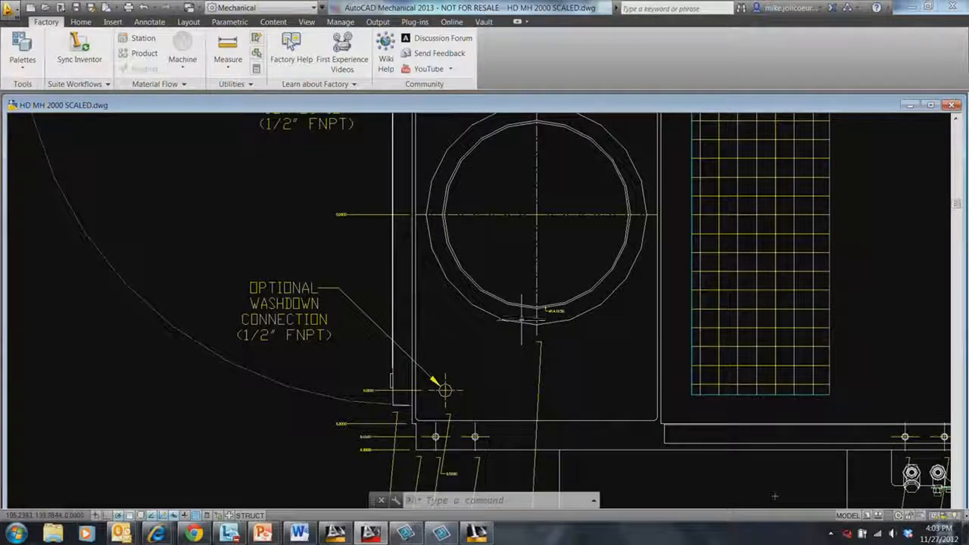
pyautogui.click(528, 323)
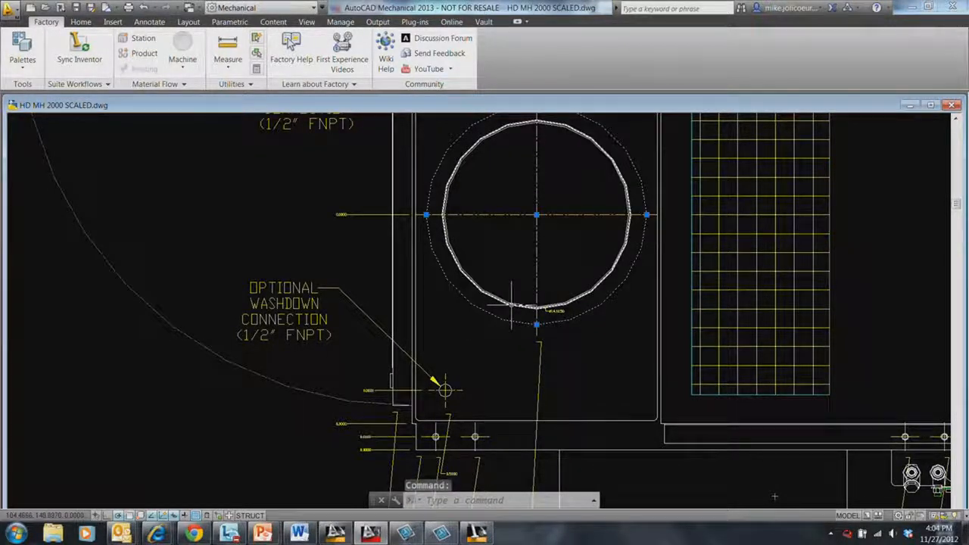
pyautogui.click(510, 306)
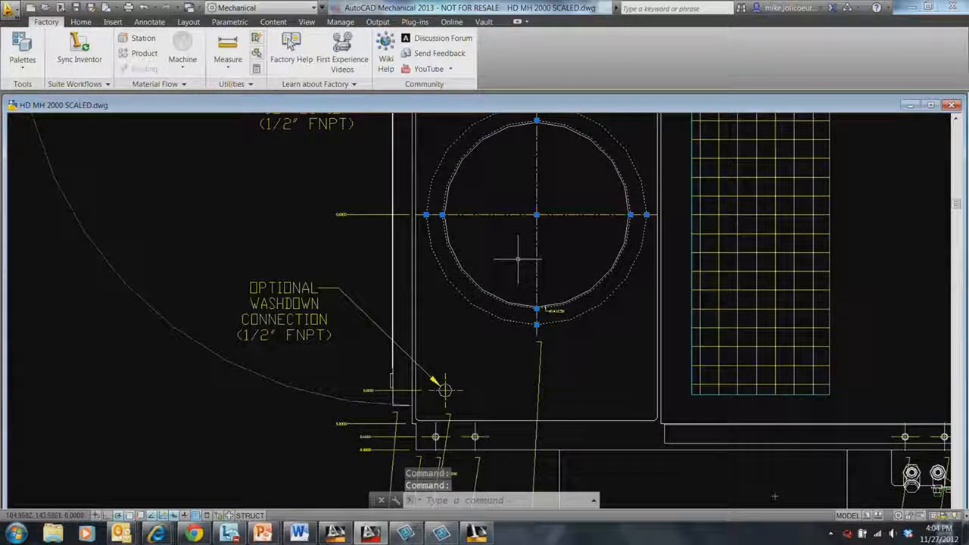
# - Add the lower edge line of the plan view's right-hand section to the selection and copy it with the two circles
pyautogui.scroll(-2, 436, 387)
pyautogui.scroll(4, 436, 386)
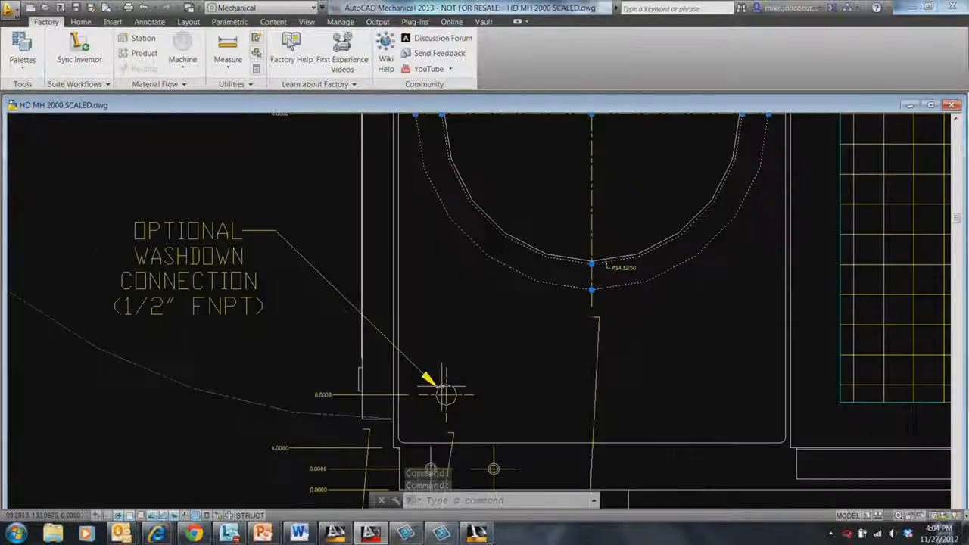
pyautogui.moveTo(446, 395); pyautogui.dragTo(470, 302, button='middle')
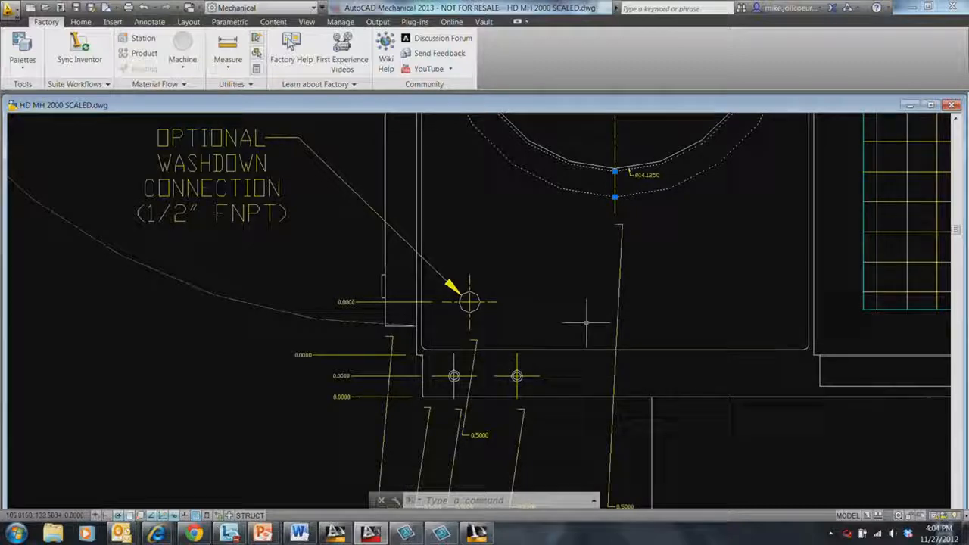
pyautogui.moveTo(680, 324)
pyautogui.mouseDown(button='middle')
pyautogui.moveTo(548, 353)
pyautogui.moveTo(273, 356)
pyautogui.mouseUp(button='middle')
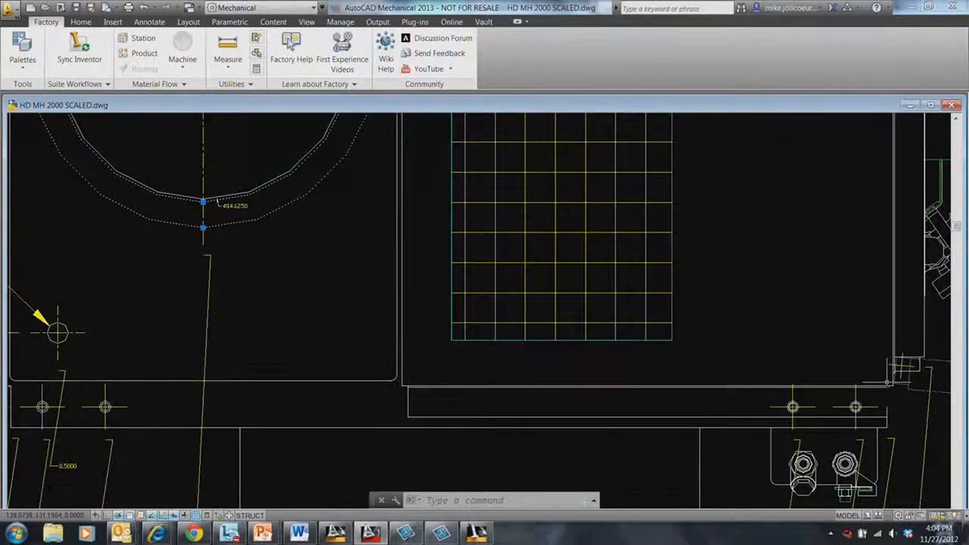
pyautogui.scroll(4, 886, 384)
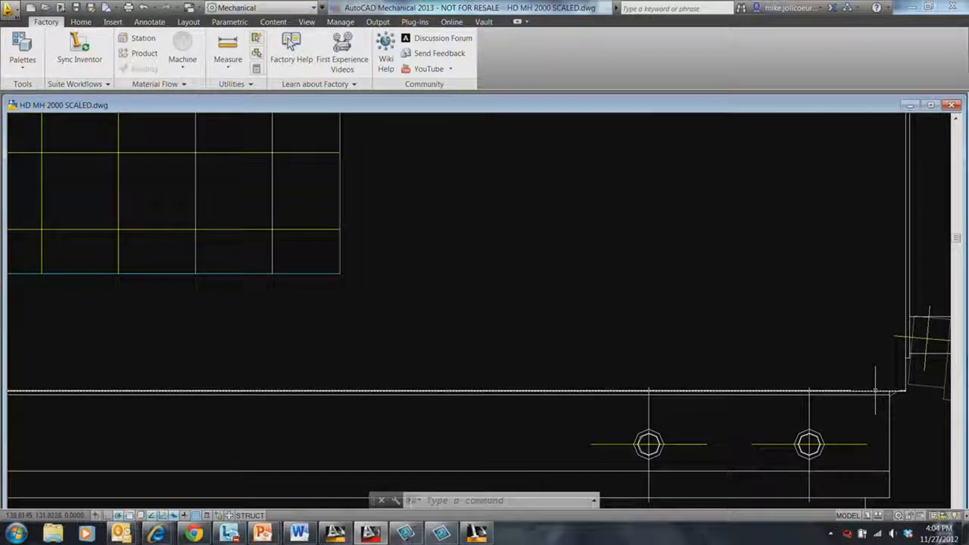
pyautogui.click(882, 391)
pyautogui.scroll(-4, 813, 335)
pyautogui.scroll(-4, 711, 341)
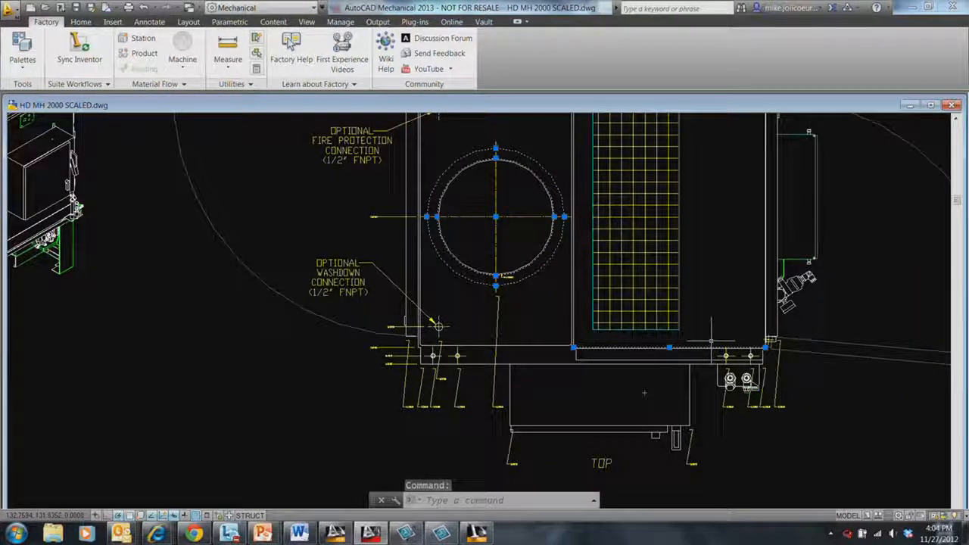
pyautogui.moveTo(509, 234); pyautogui.dragTo(533, 286, button='middle')
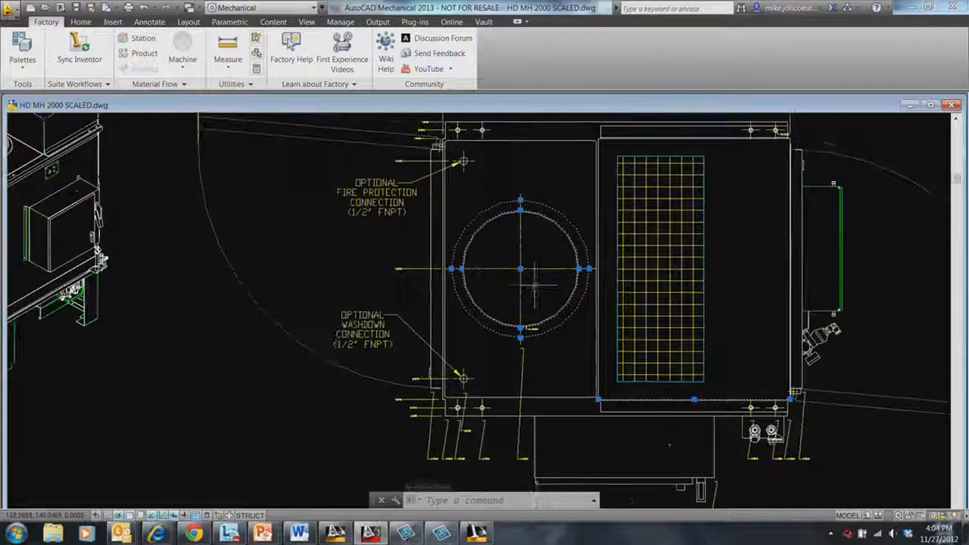
pyautogui.hotkey('ctrl', 'c')
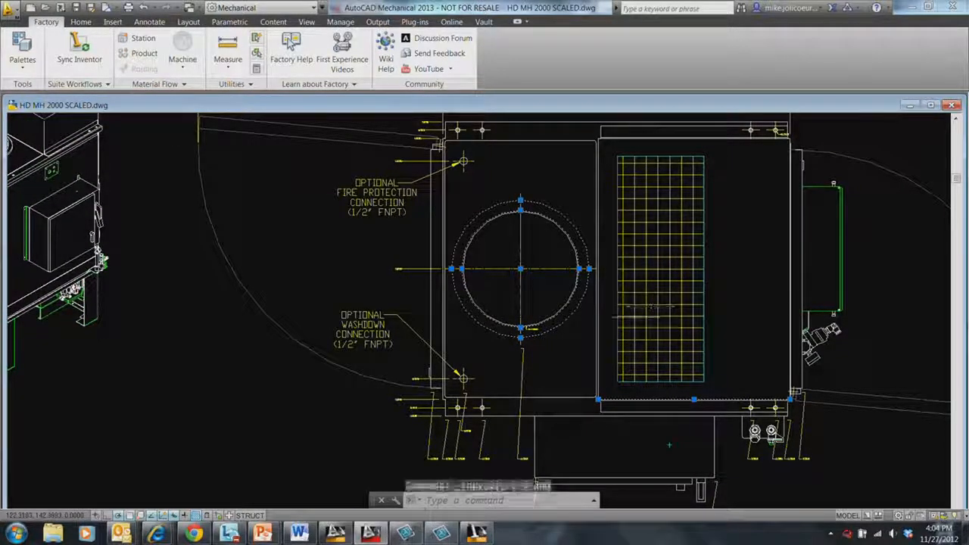
# - Switch back to Inventor and paste the copied circles and edge line into the sketch
pyautogui.click(370, 534)
pyautogui.moveTo(797, 89)
pyautogui.mouseDown(button='middle')
pyautogui.moveTo(870, 292)
pyautogui.moveTo(281, 327)
pyautogui.mouseUp(button='middle')
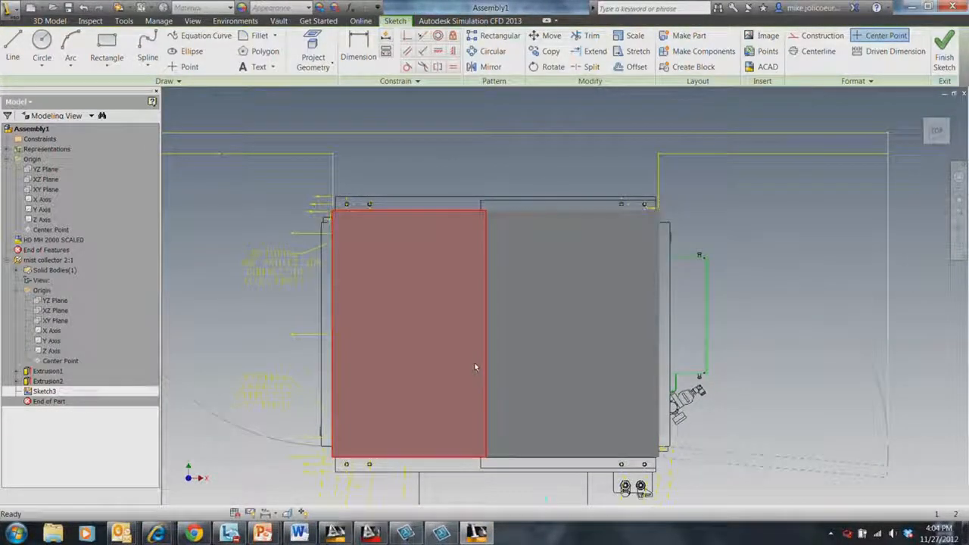
pyautogui.click(466, 366)
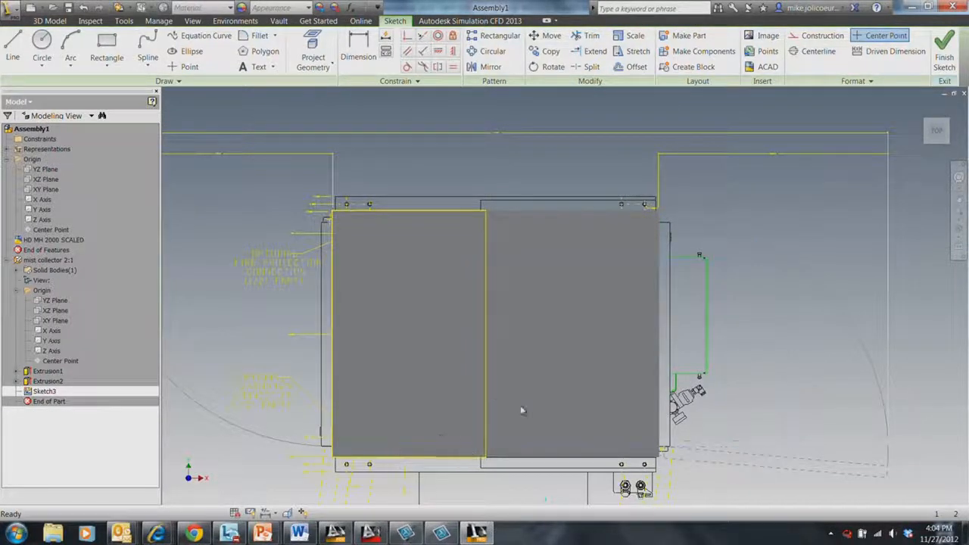
pyautogui.moveTo(733, 473)
pyautogui.mouseDown(button='middle')
pyautogui.moveTo(554, 444)
pyautogui.moveTo(435, 404)
pyautogui.mouseUp(button='middle')
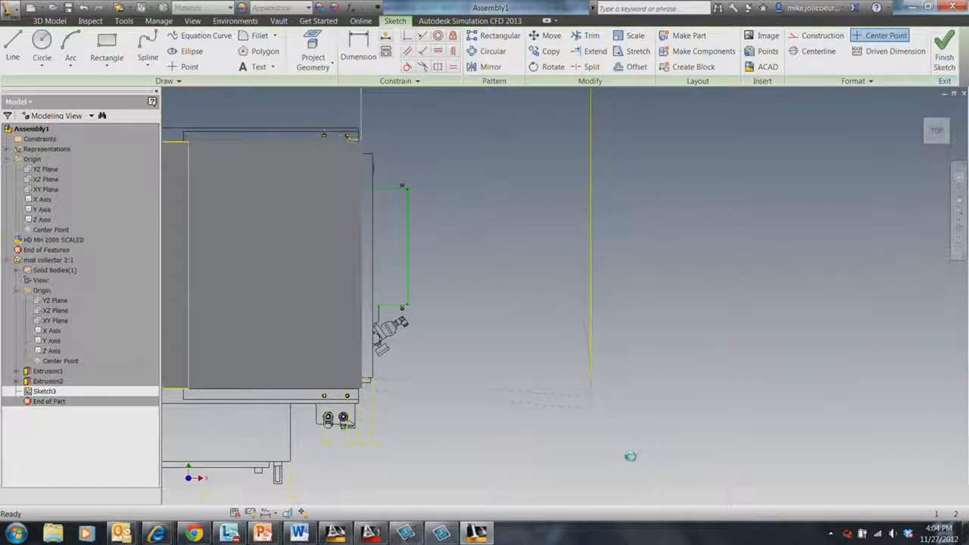
pyautogui.moveTo(702, 432); pyautogui.dragTo(633, 415, button='middle')
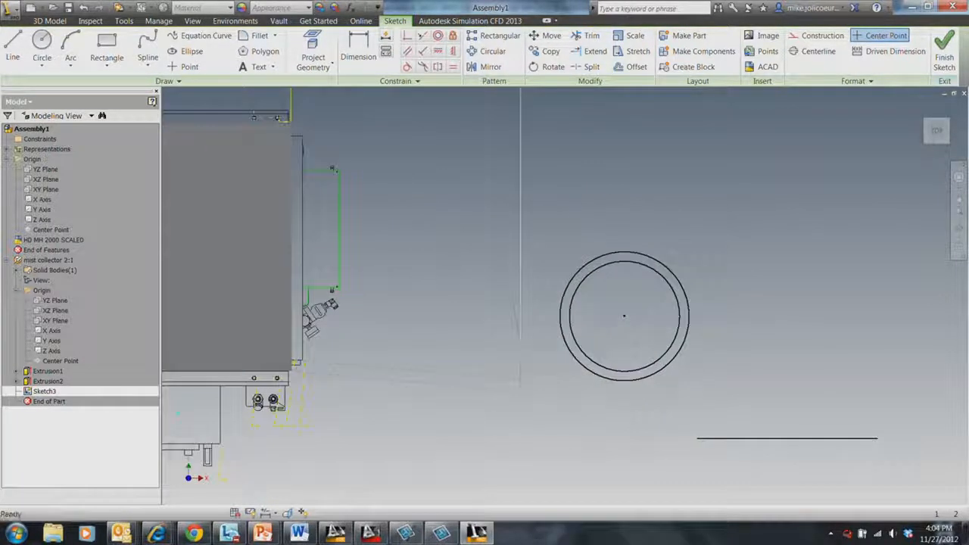
pyautogui.click(549, 37)
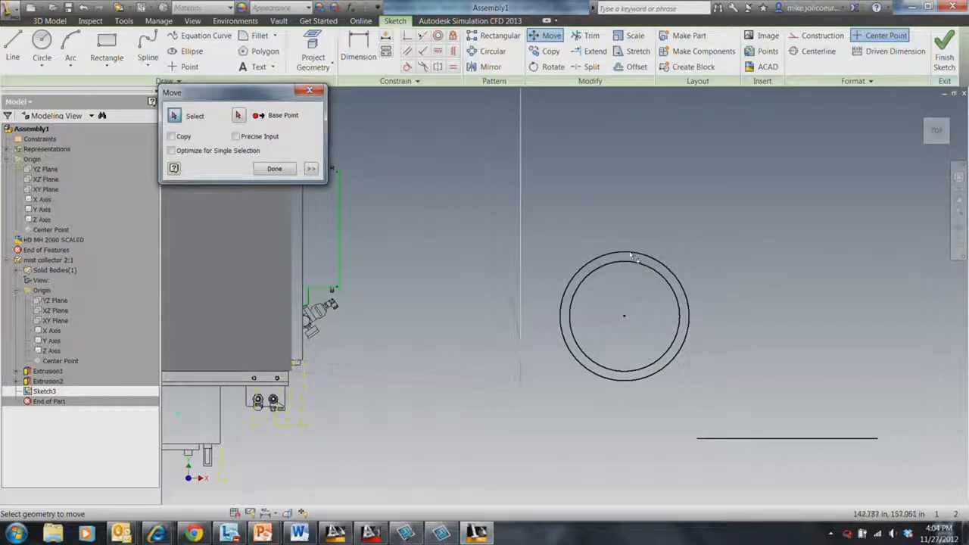
pyautogui.moveTo(535, 216); pyautogui.dragTo(936, 474)
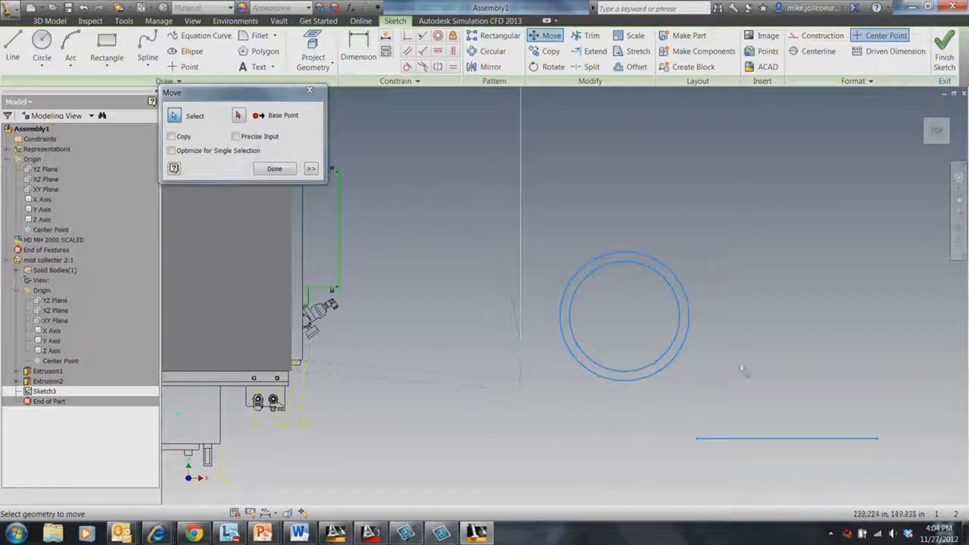
pyautogui.click(239, 116)
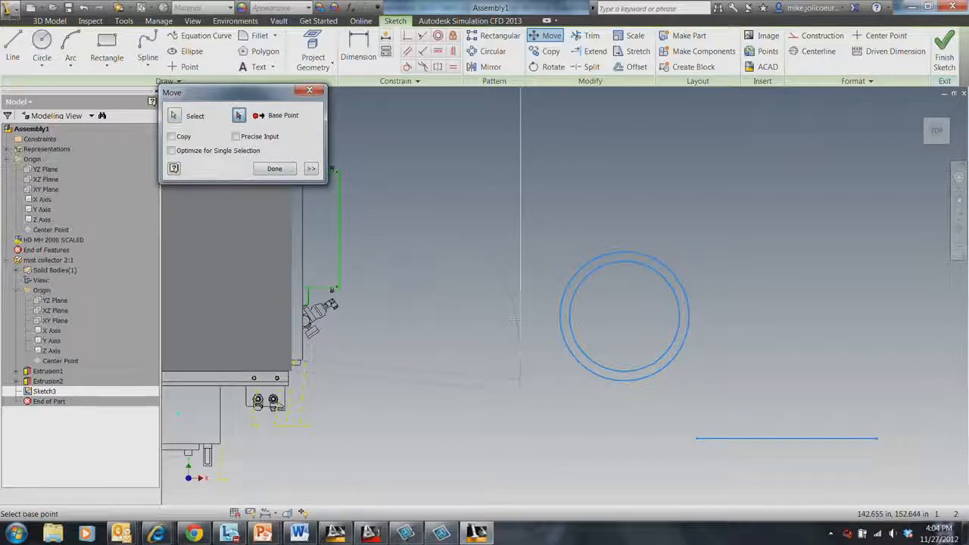
pyautogui.click(877, 439)
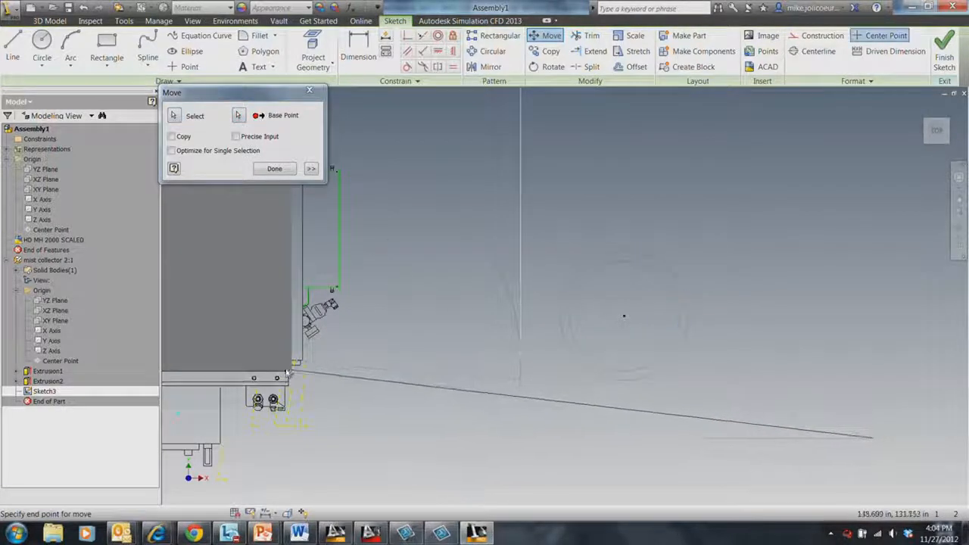
pyautogui.moveTo(294, 372); pyautogui.dragTo(632, 423, button='middle')
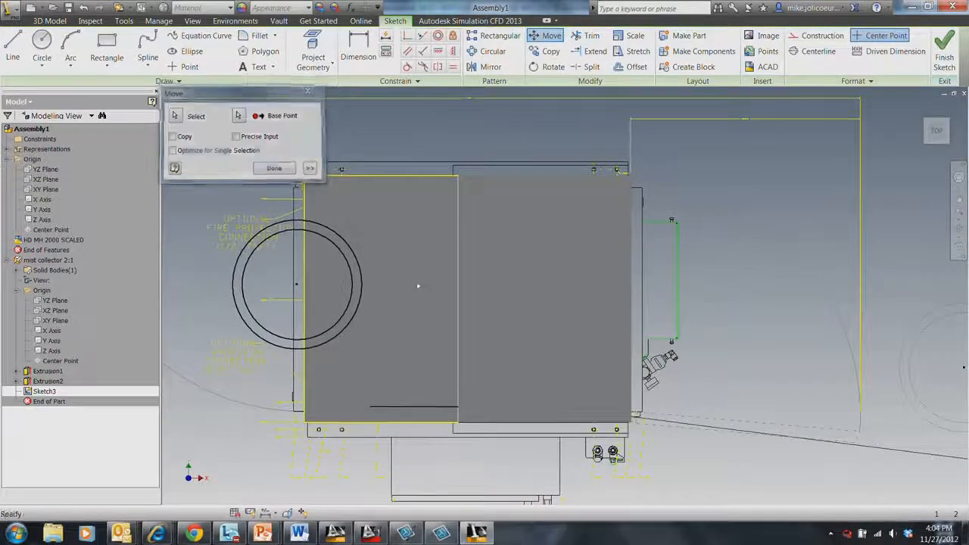
pyautogui.press('Escape')
# - Project the lower edge of the block's raised section into the sketch
pyautogui.click(314, 53)
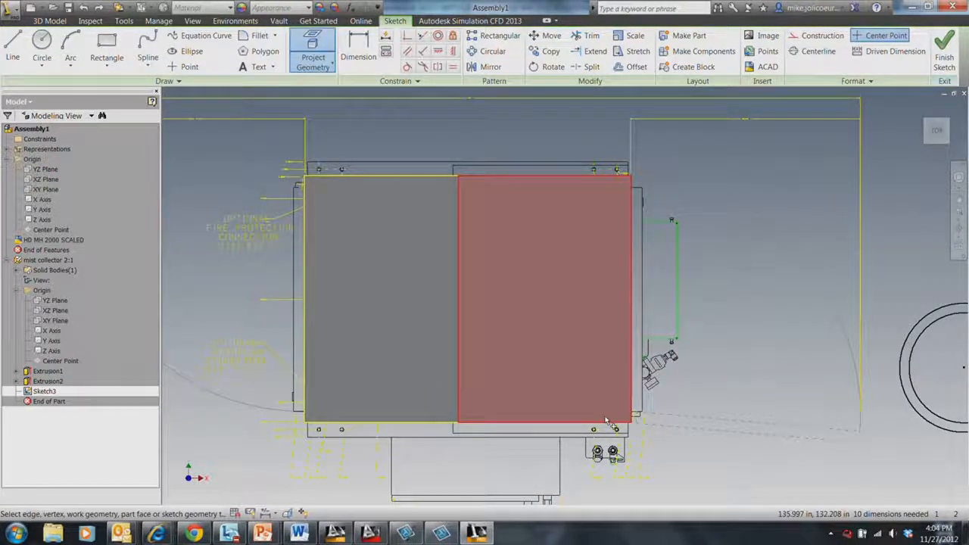
pyautogui.moveTo(835, 411); pyautogui.dragTo(495, 397, button='middle')
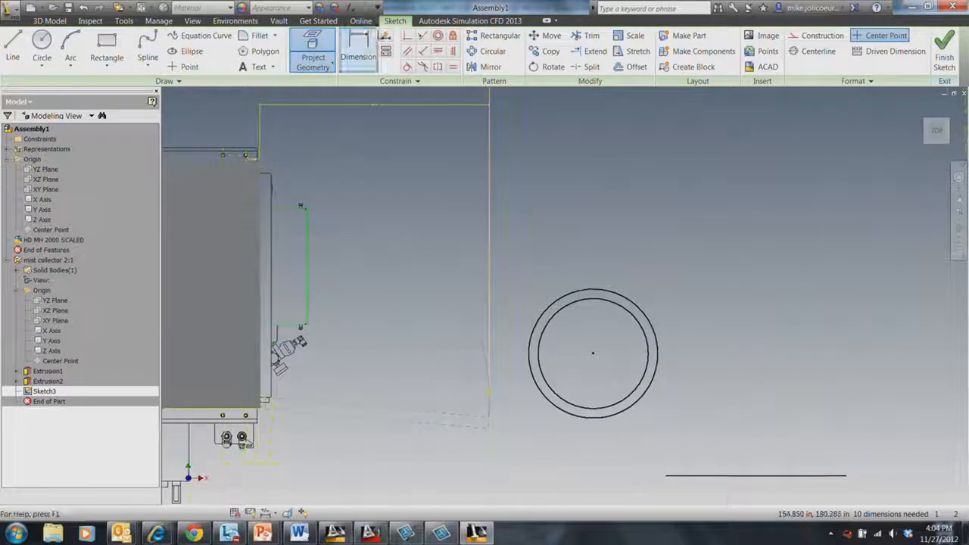
# - Move the two circles and edge line so the line's right endpoint lands on the block's lower-right corner
pyautogui.click(542, 38)
pyautogui.moveTo(512, 253); pyautogui.dragTo(852, 494)
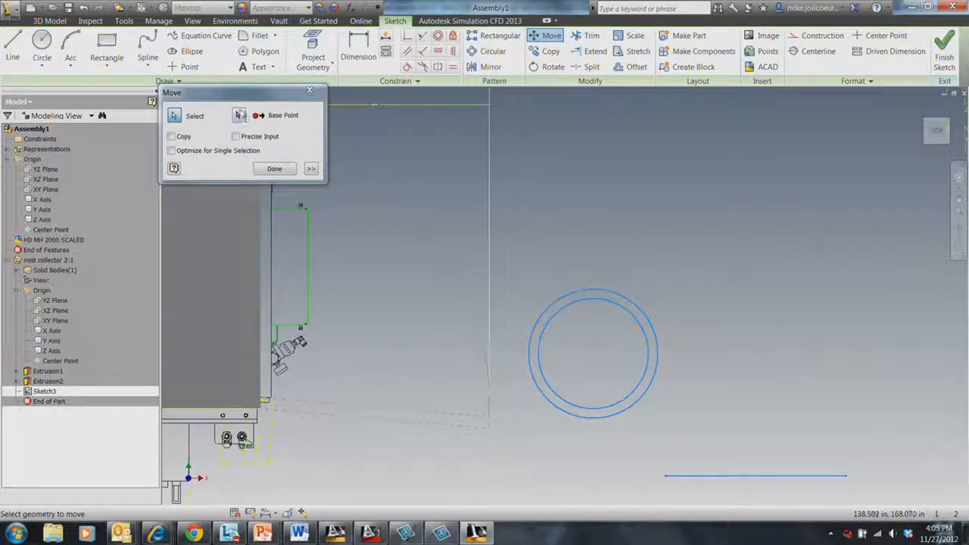
pyautogui.click(239, 115)
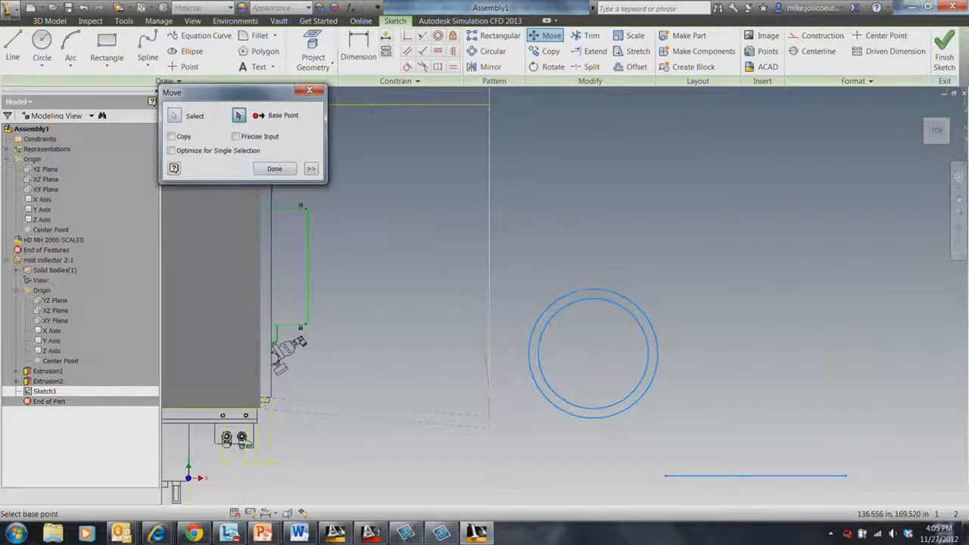
pyautogui.click(846, 476)
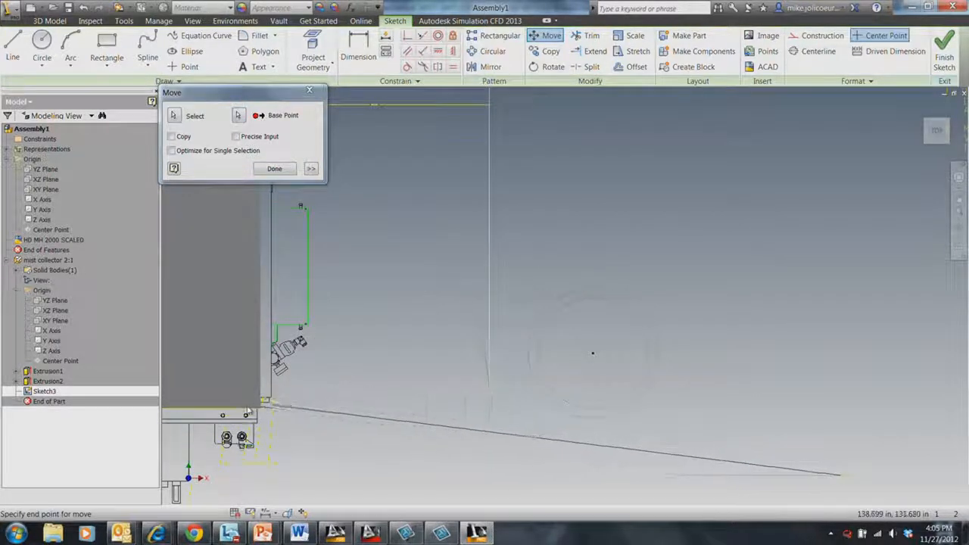
pyautogui.click(261, 409)
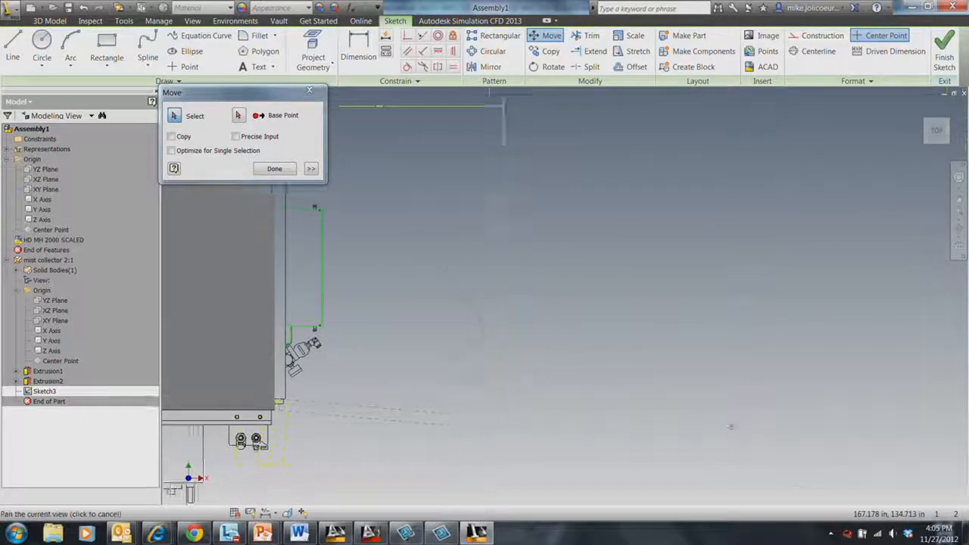
pyautogui.click(261, 169)
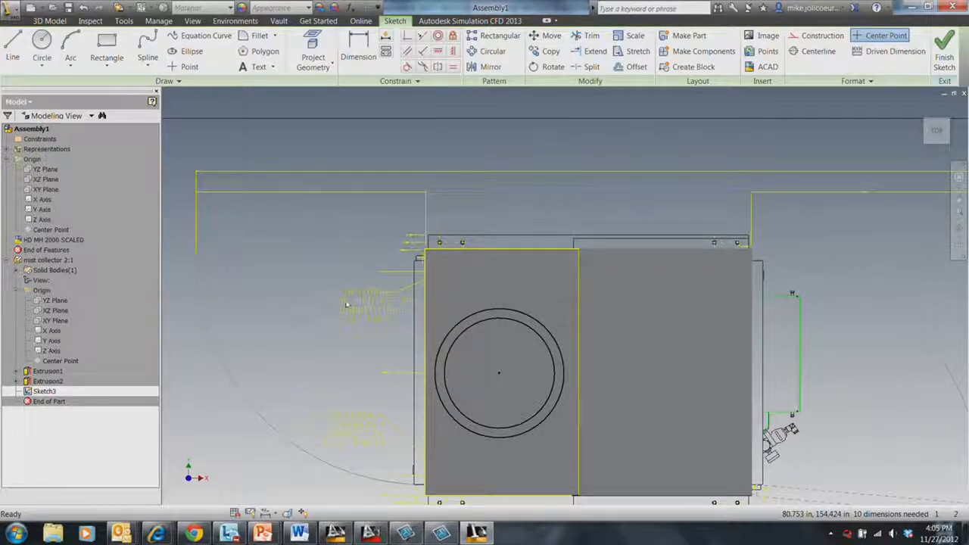
# - Dimension the diameters of the inner and outer outlet circles
pyautogui.moveTo(534, 436); pyautogui.dragTo(608, 358, button='middle')
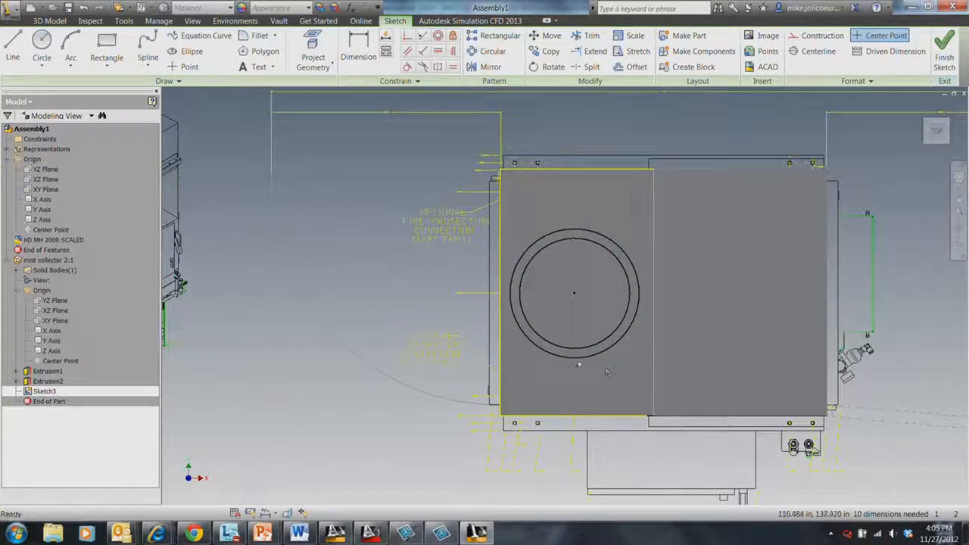
pyautogui.press('d')
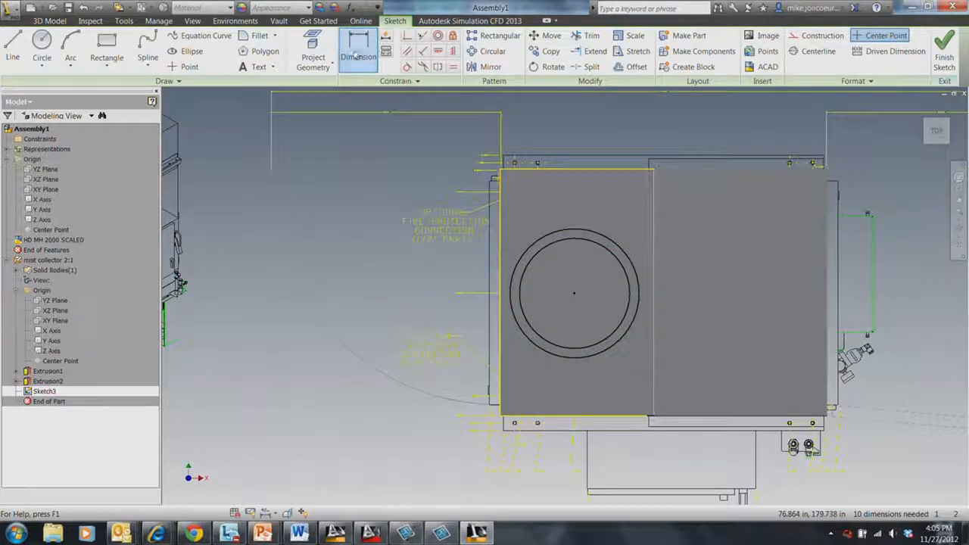
pyautogui.click(553, 246)
pyautogui.click(335, 250)
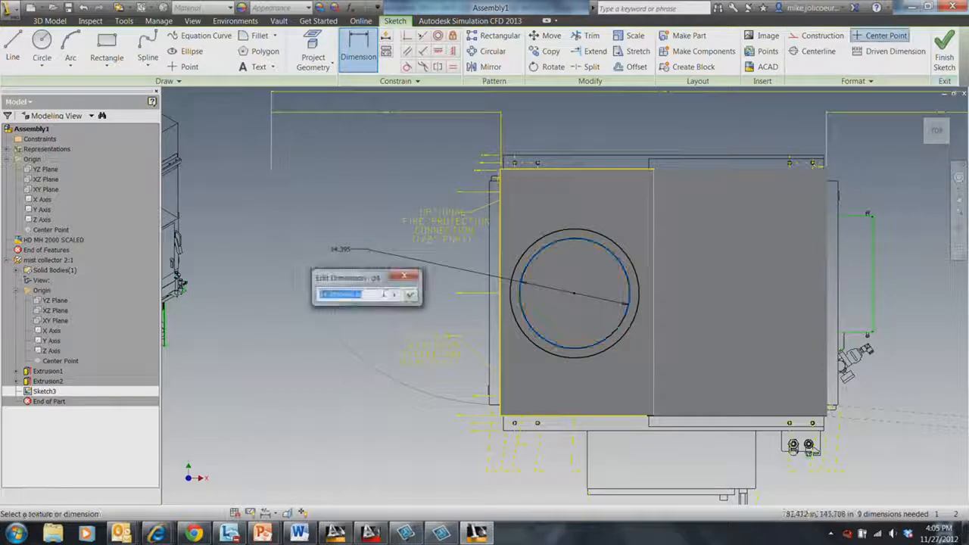
pyautogui.click(410, 296)
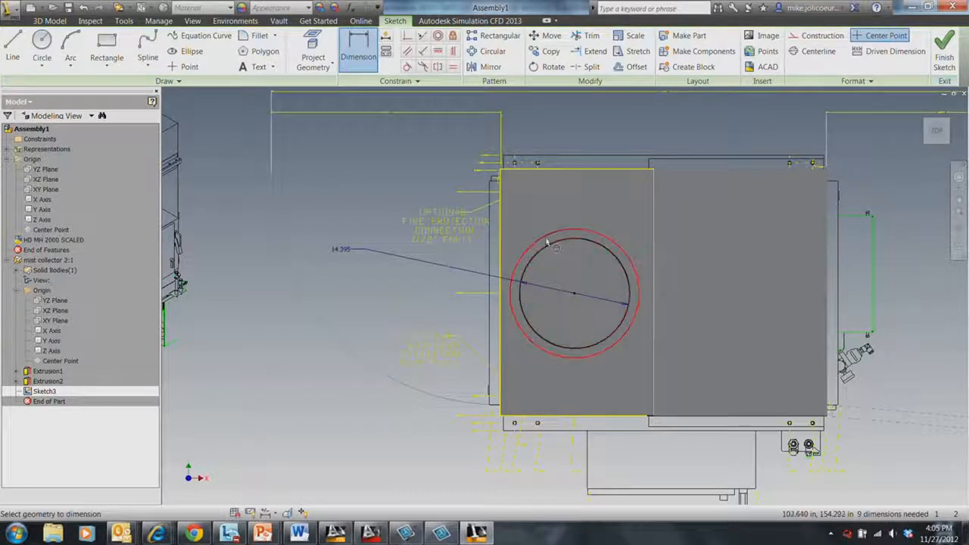
pyautogui.click(390, 195)
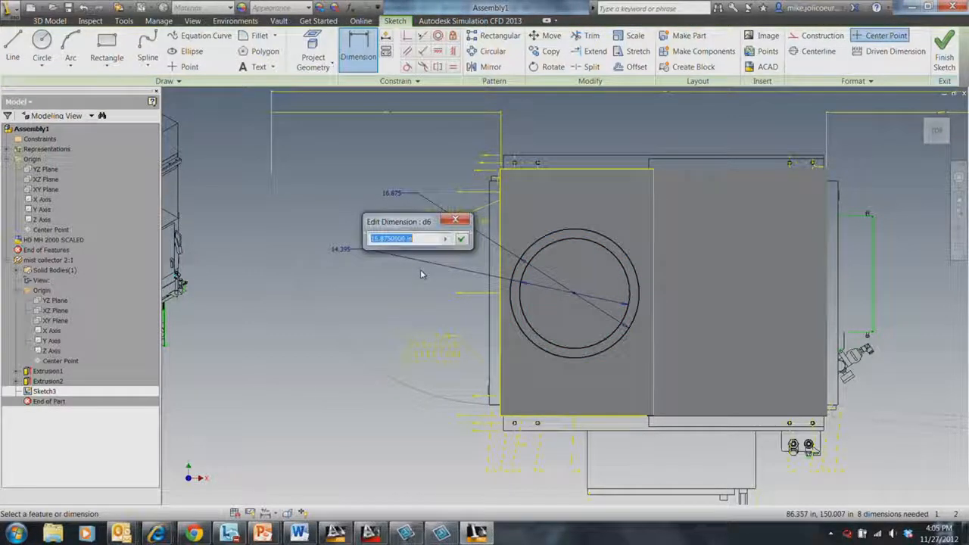
pyautogui.press('Return')
pyautogui.press('Escape')
# - Dimension the horizontal distance from the block's left edge to the inner circle's center
pyautogui.moveTo(574, 302); pyautogui.dragTo(463, 270, button='middle')
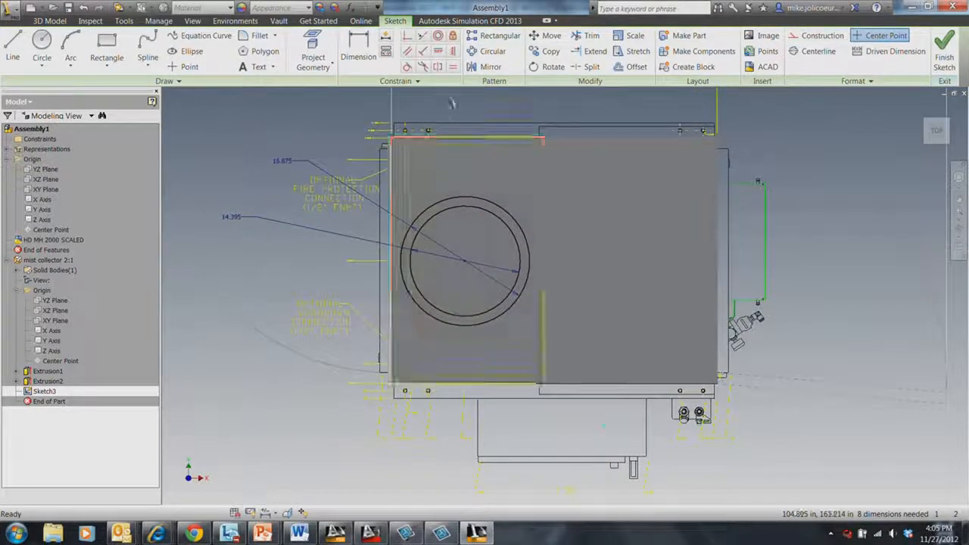
pyautogui.press('d')
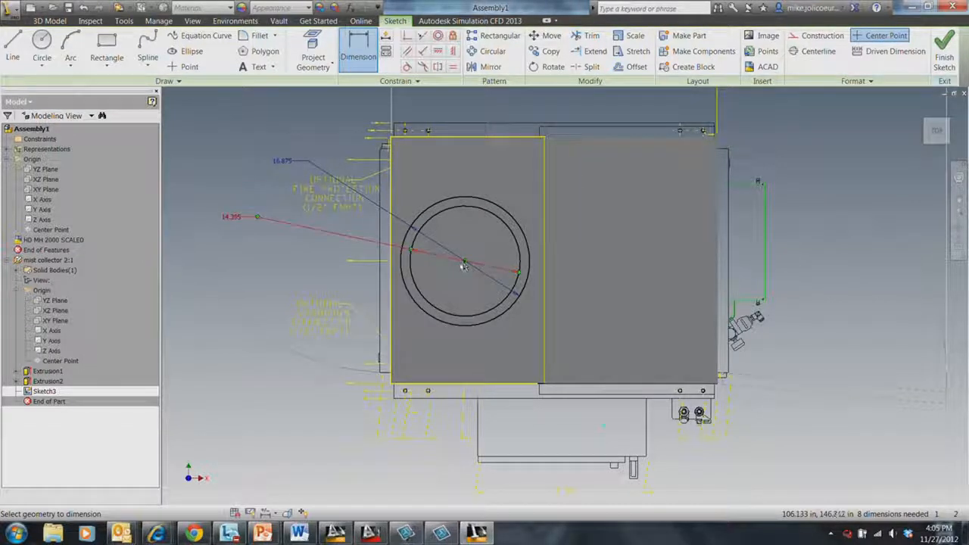
pyautogui.click(392, 285)
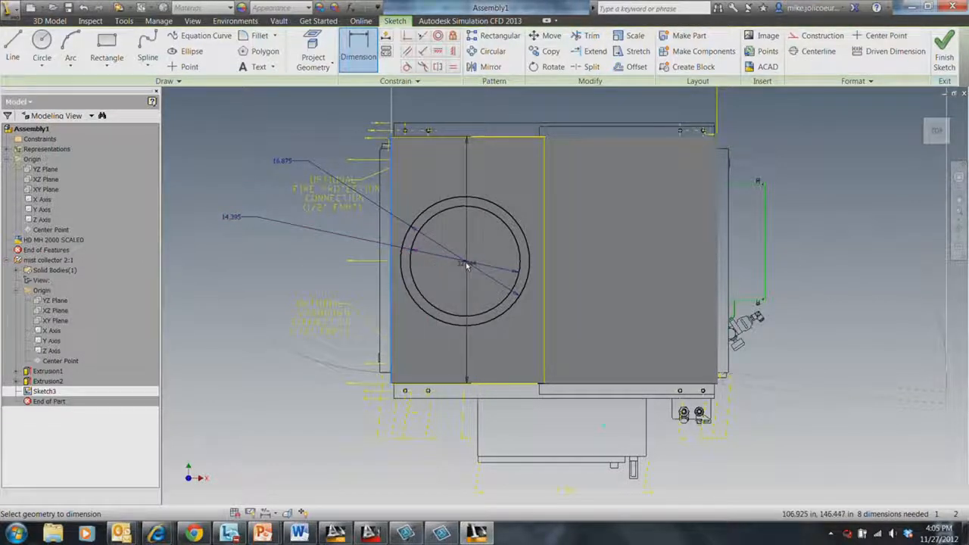
pyautogui.click(465, 262)
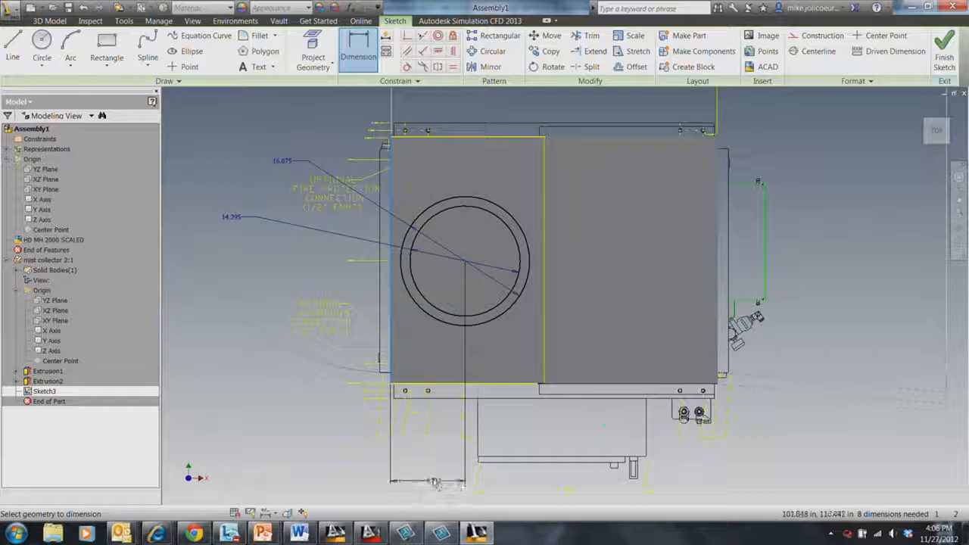
pyautogui.click(437, 482)
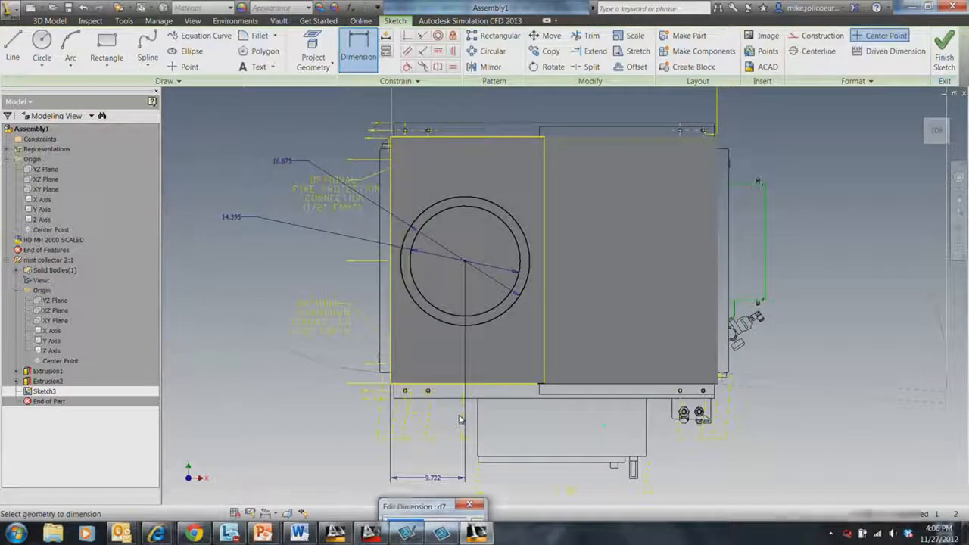
pyautogui.press('Return')
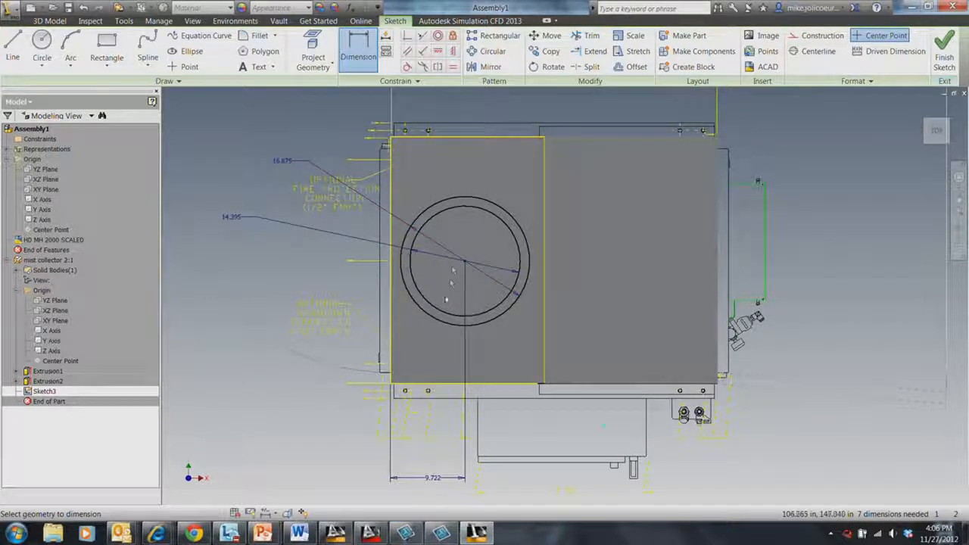
pyautogui.click(439, 139)
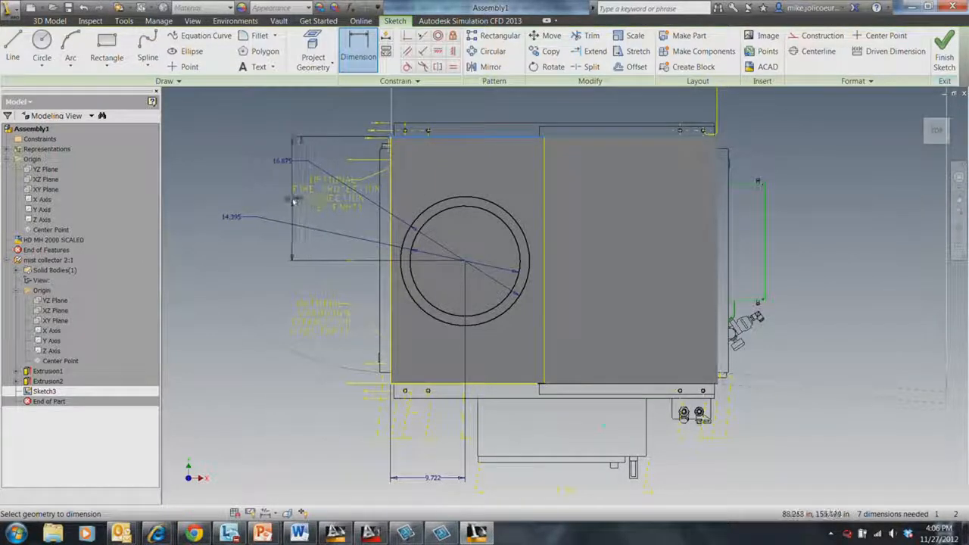
pyautogui.press('Escape')
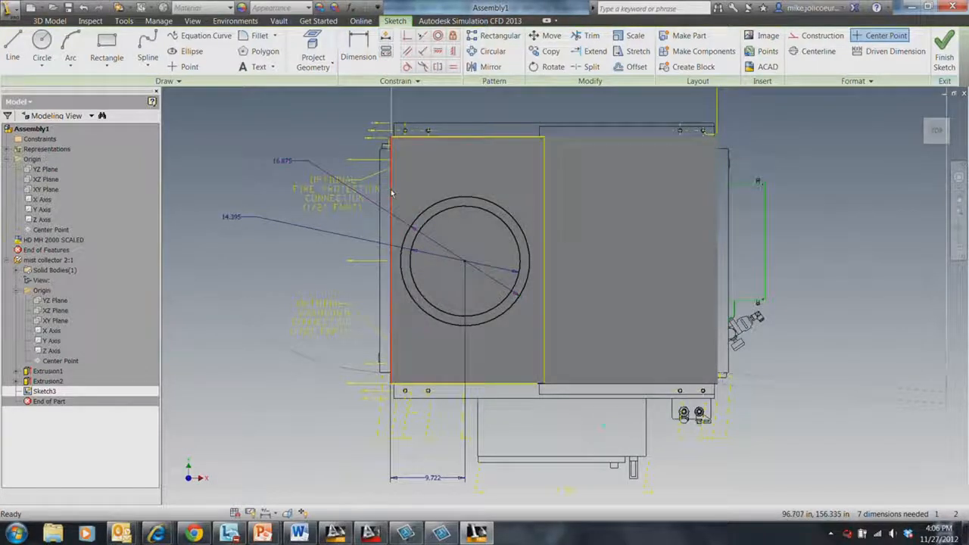
pyautogui.press('d')
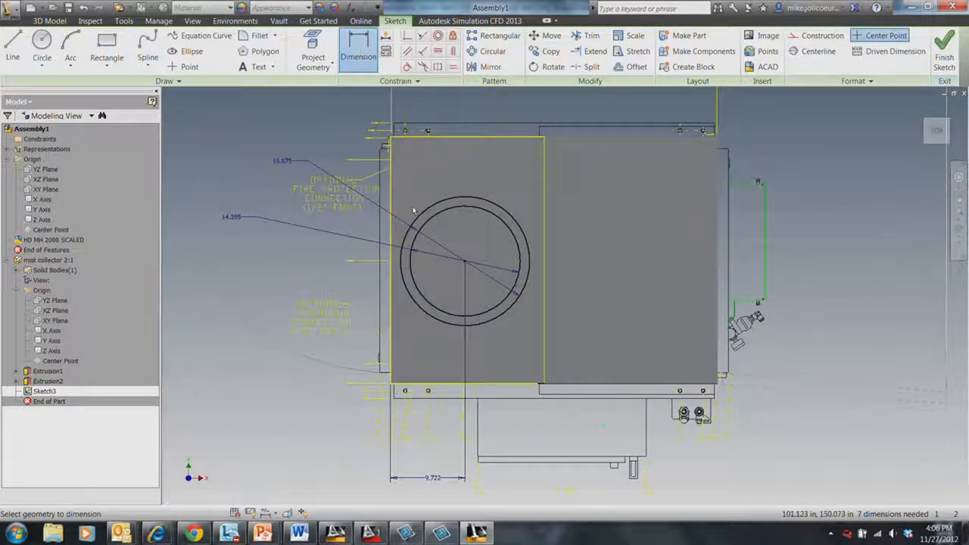
pyautogui.press('Escape')
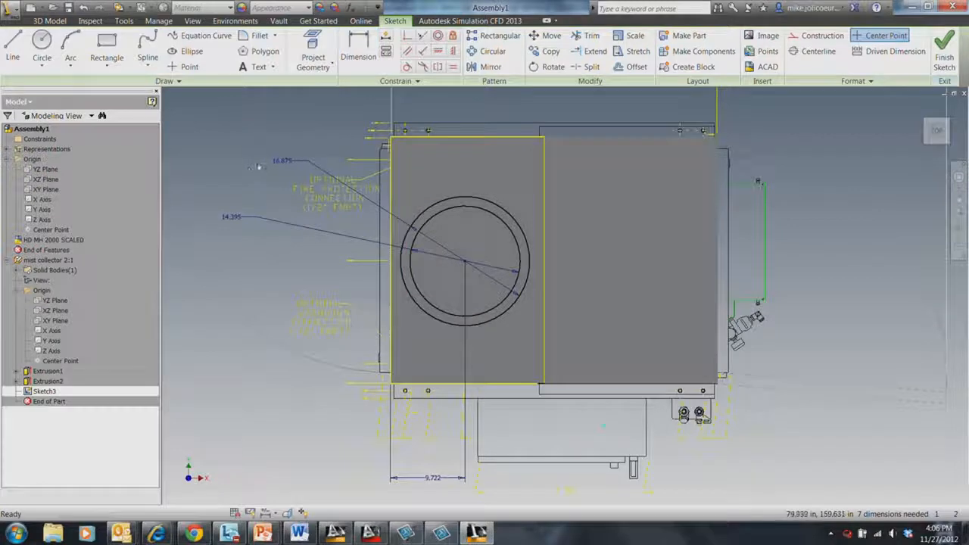
# - Finish the circle sketch and open the first extrusion's base sketch for editing
pyautogui.rightClick(253, 168)
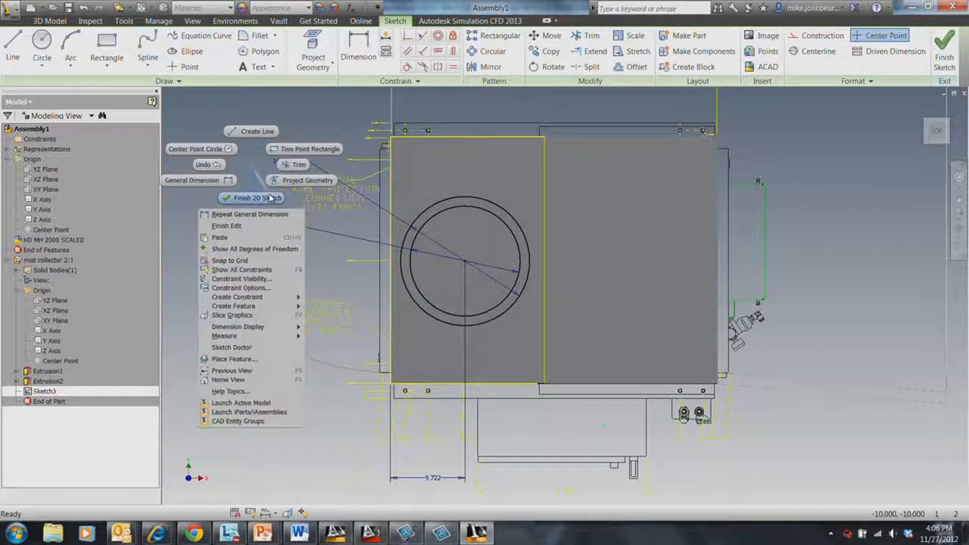
pyautogui.click(270, 198)
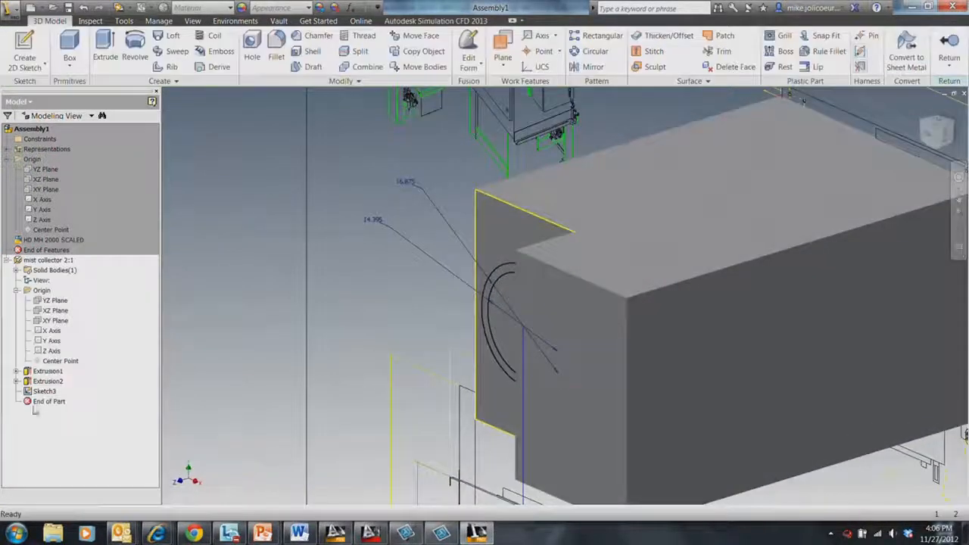
pyautogui.click(17, 372)
pyautogui.doubleClick(61, 382)
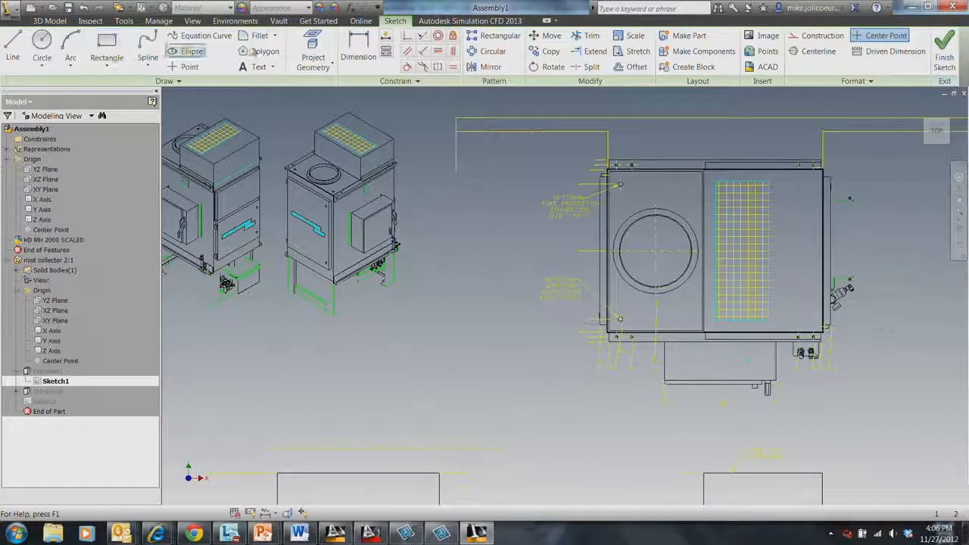
# - Dimension the base rectangle 32 in high and 42 in wide, and finish the sketch
pyautogui.click(359, 50)
pyautogui.click(606, 271)
pyautogui.click(521, 257)
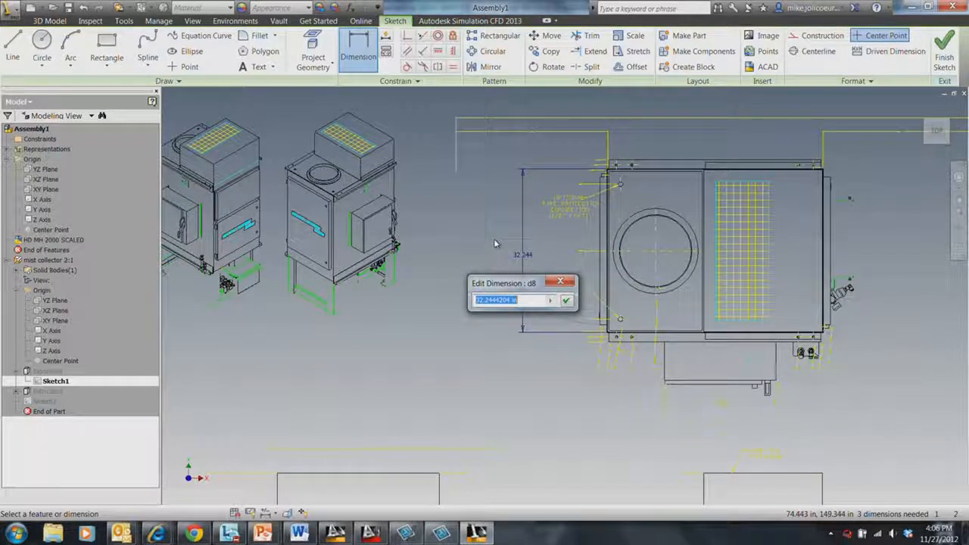
pyautogui.press('Return')
pyautogui.click(704, 339)
pyautogui.click(697, 410)
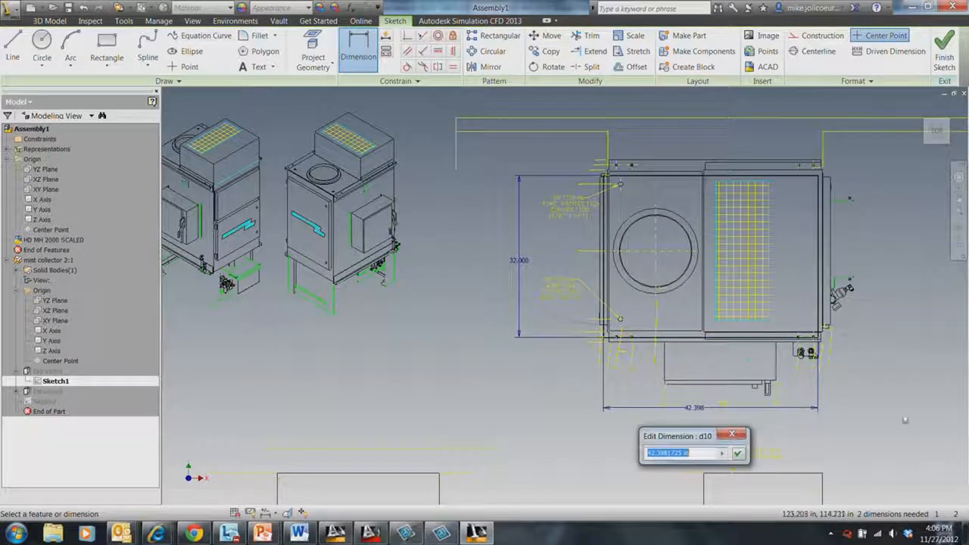
pyautogui.press('Return')
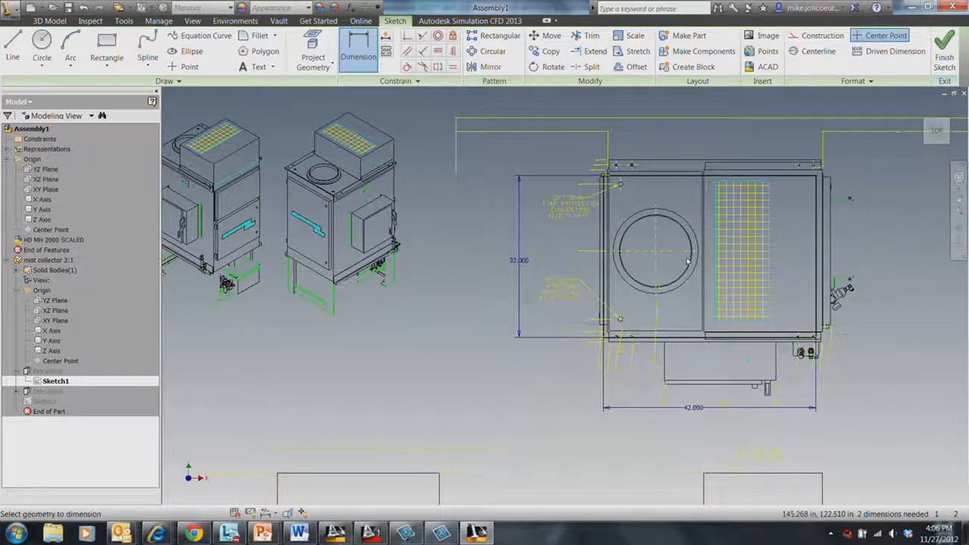
pyautogui.rightClick(459, 200)
pyautogui.click(457, 229)
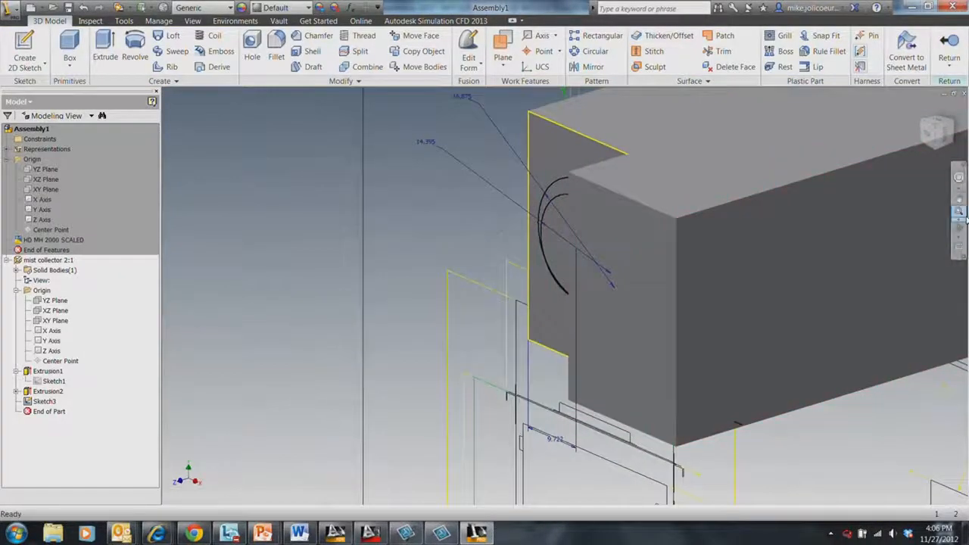
# - Reopen the outlet circle sketch and dimension the vertical distance from the block's lower edge to the larger circle's center
pyautogui.click(959, 231)
pyautogui.moveTo(530, 310); pyautogui.dragTo(580, 345)
pyautogui.moveTo(578, 347); pyautogui.dragTo(483, 431, button='middle')
pyautogui.doubleClick(38, 402)
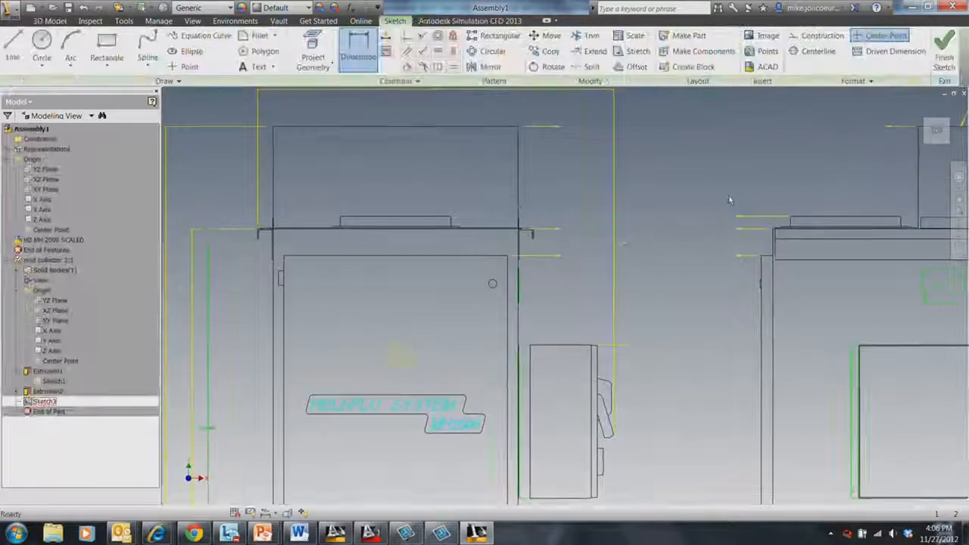
pyautogui.click(358, 50)
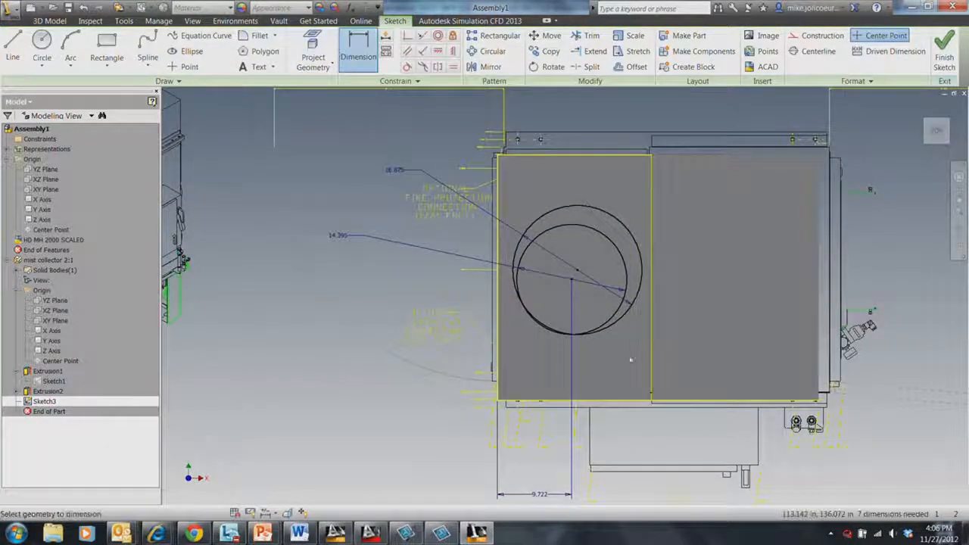
pyautogui.click(542, 402)
pyautogui.click(577, 270)
pyautogui.click(426, 309)
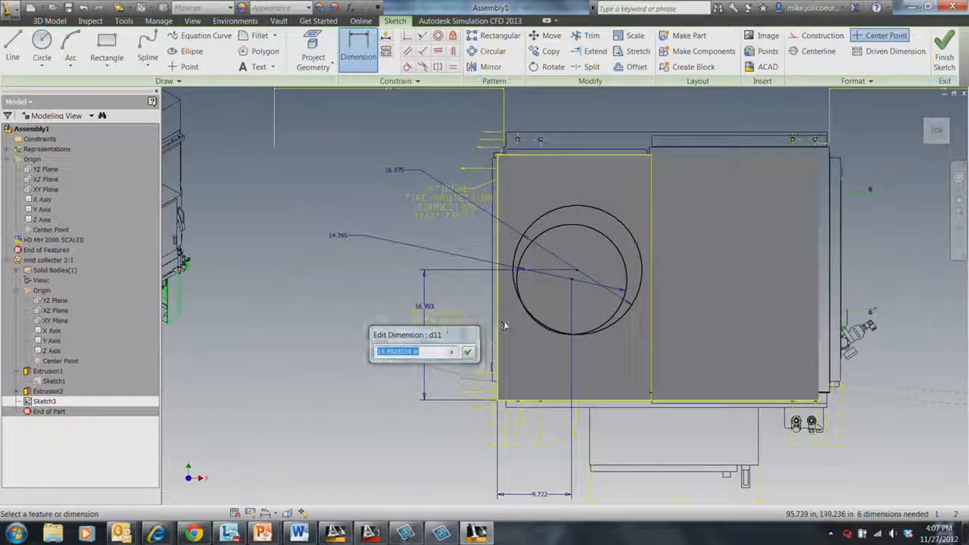
pyautogui.rightClick(506, 323)
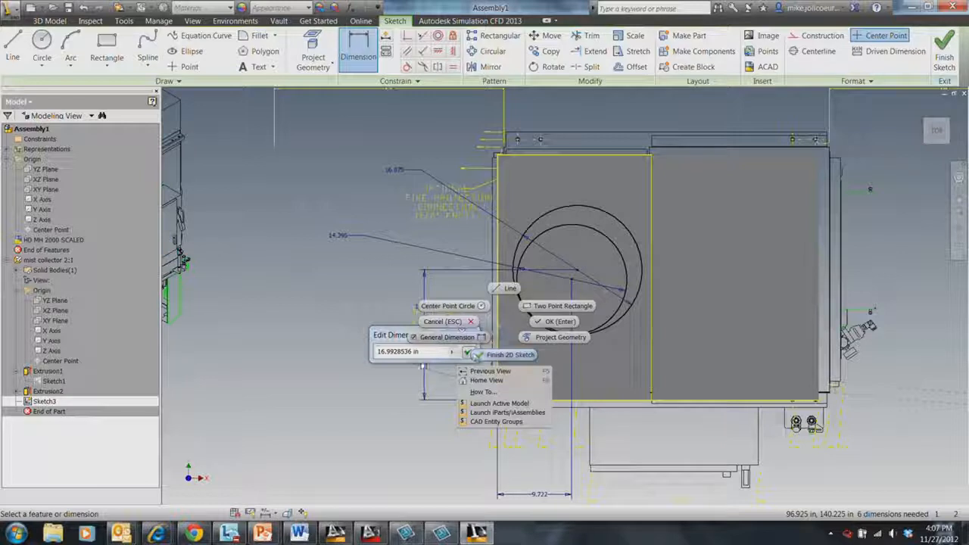
pyautogui.press('Return')
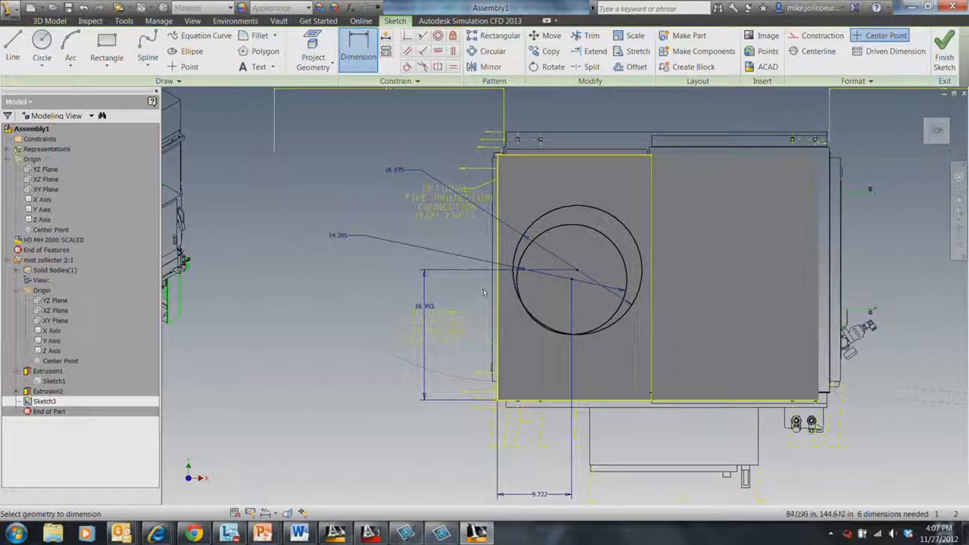
# - Add a numeric user parameter named Width in inches
pyautogui.moveTo(467, 309); pyautogui.dragTo(479, 297, button='middle')
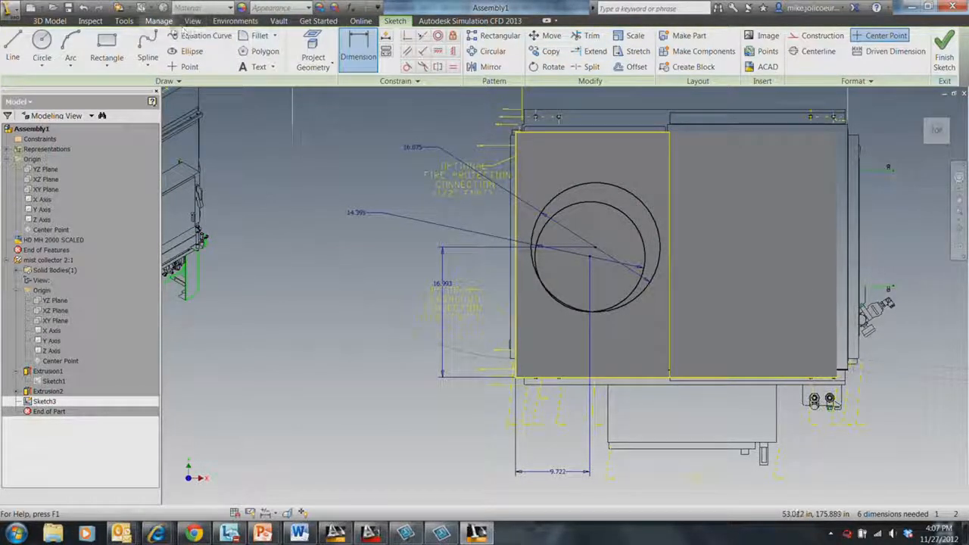
pyautogui.click(160, 21)
pyautogui.click(130, 49)
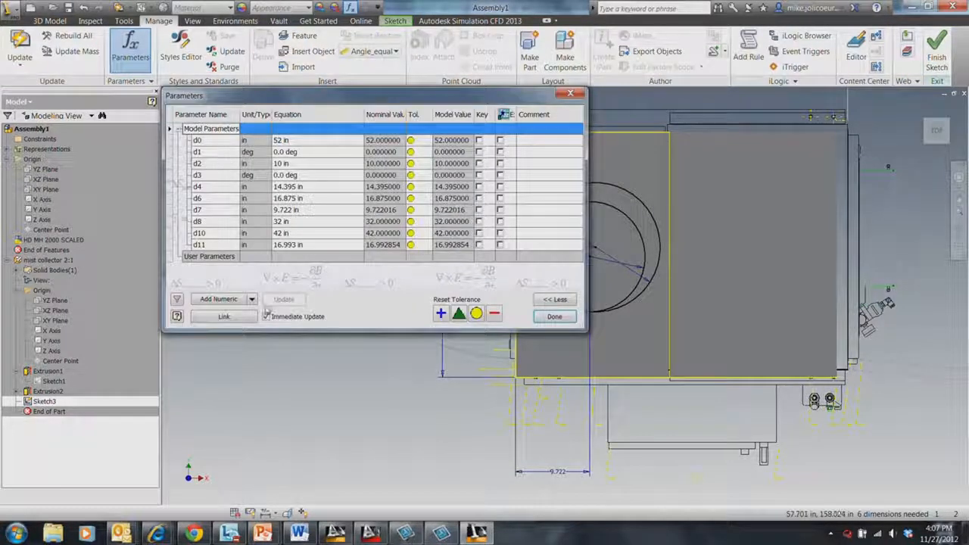
pyautogui.click(221, 299)
pyautogui.write('M')
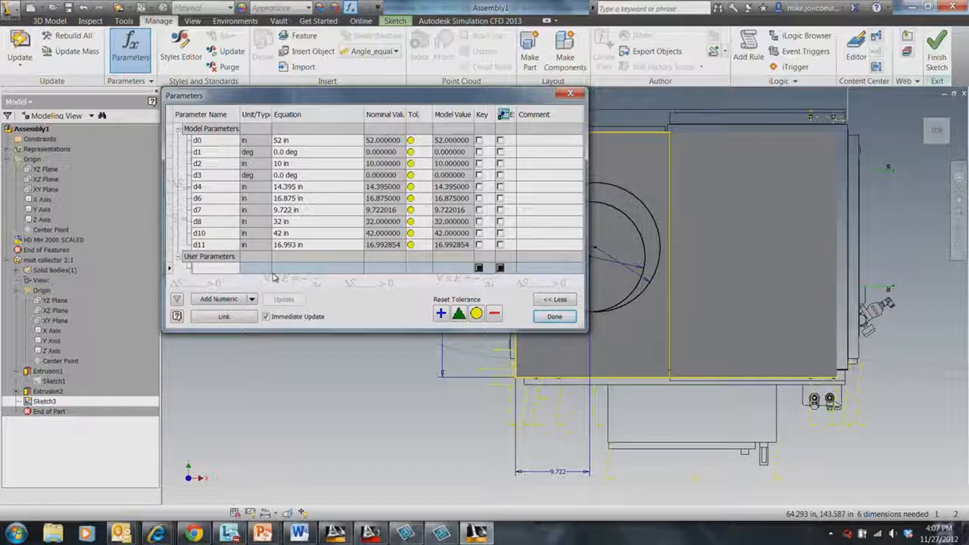
pyautogui.write('idth')
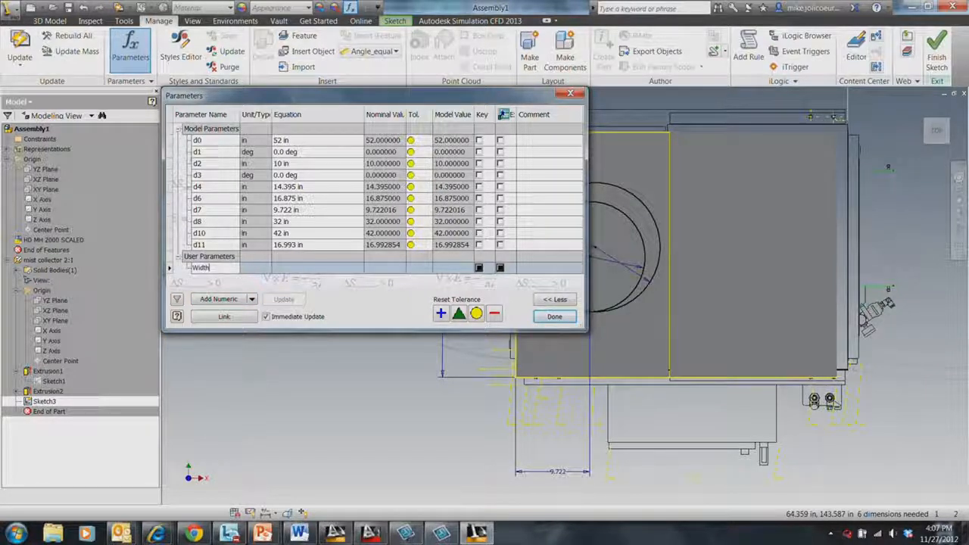
pyautogui.click(315, 268)
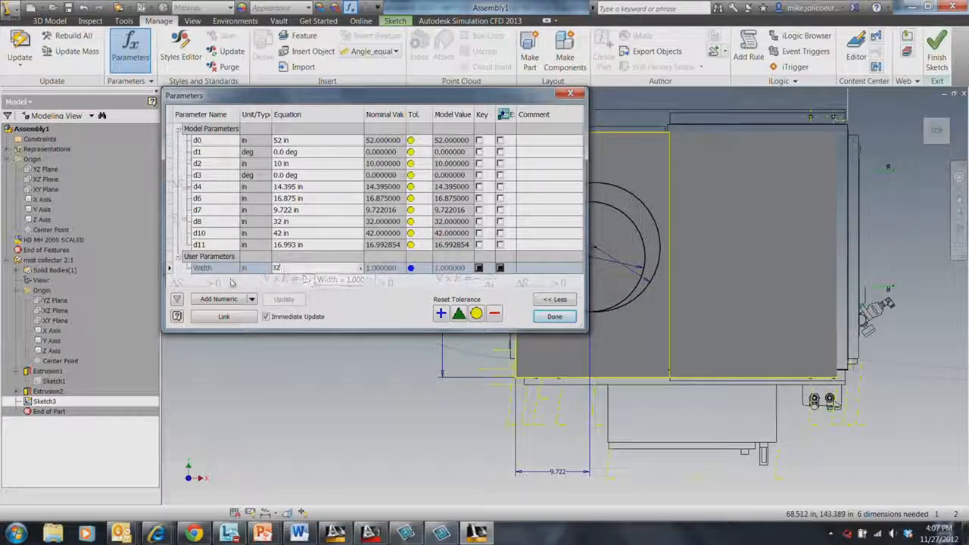
# - Add a numeric user parameter named Length with the value 42 in
pyautogui.click(216, 300)
pyautogui.write('Length')
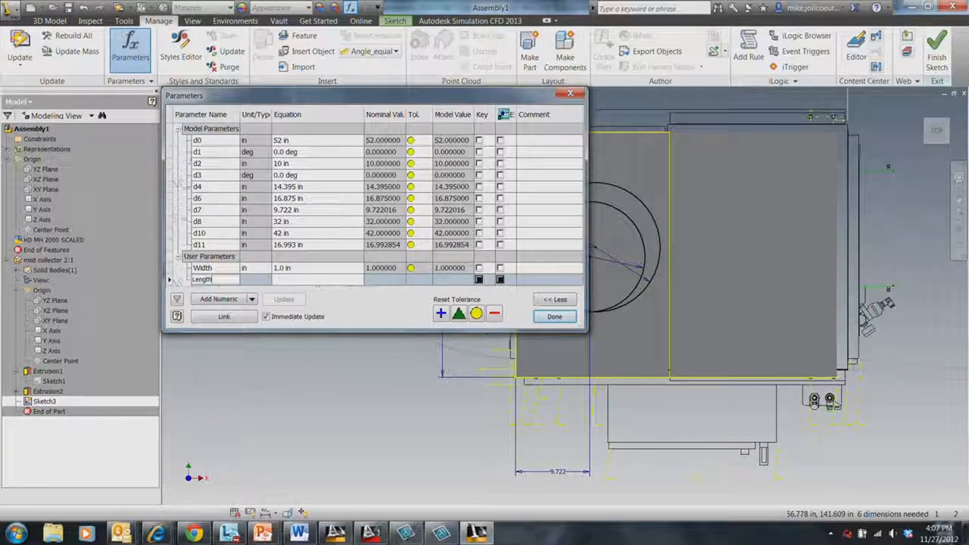
pyautogui.click(284, 280)
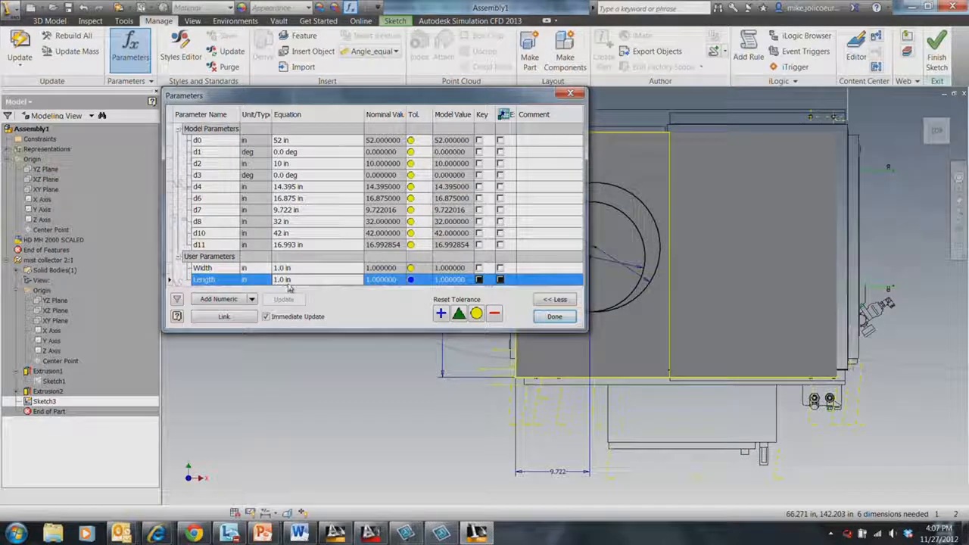
pyautogui.click(285, 280)
pyautogui.write('42')
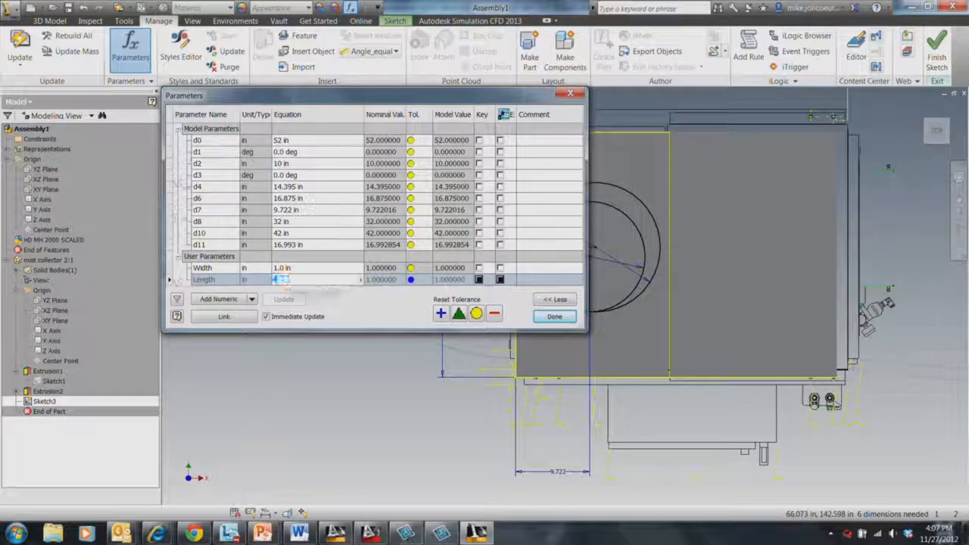
# - Set the Width user parameter to 32 in and close the parameter list
pyautogui.click(294, 268)
pyautogui.click(294, 268)
pyautogui.write('32')
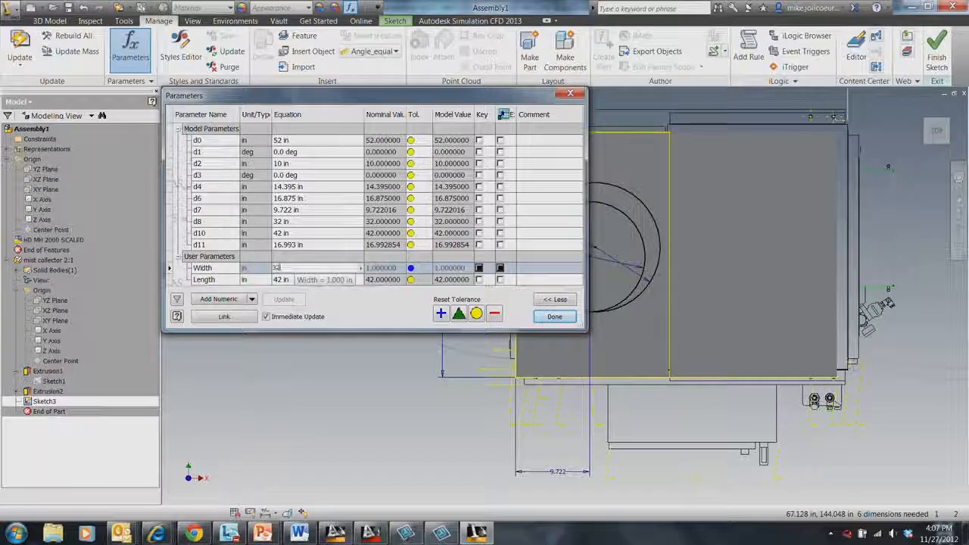
pyautogui.press('Return')
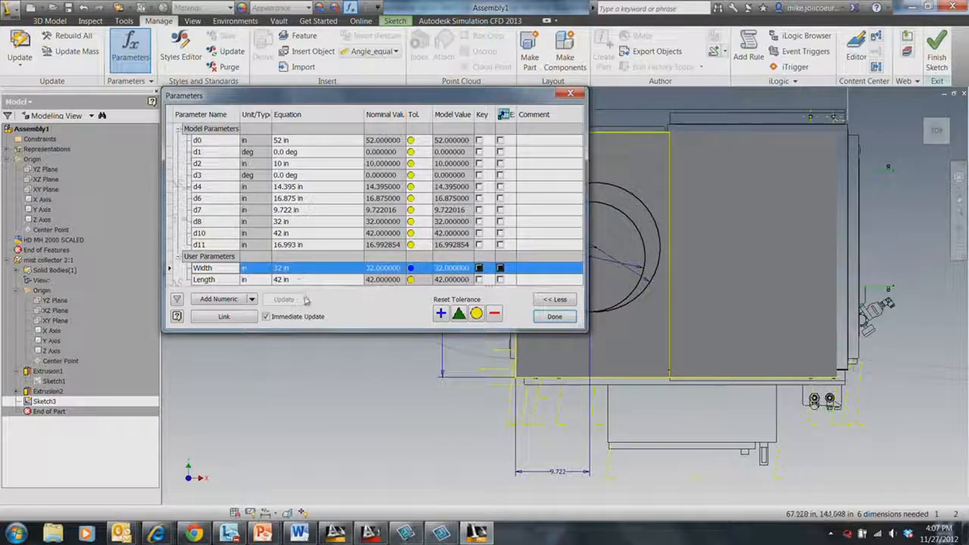
pyautogui.click(554, 316)
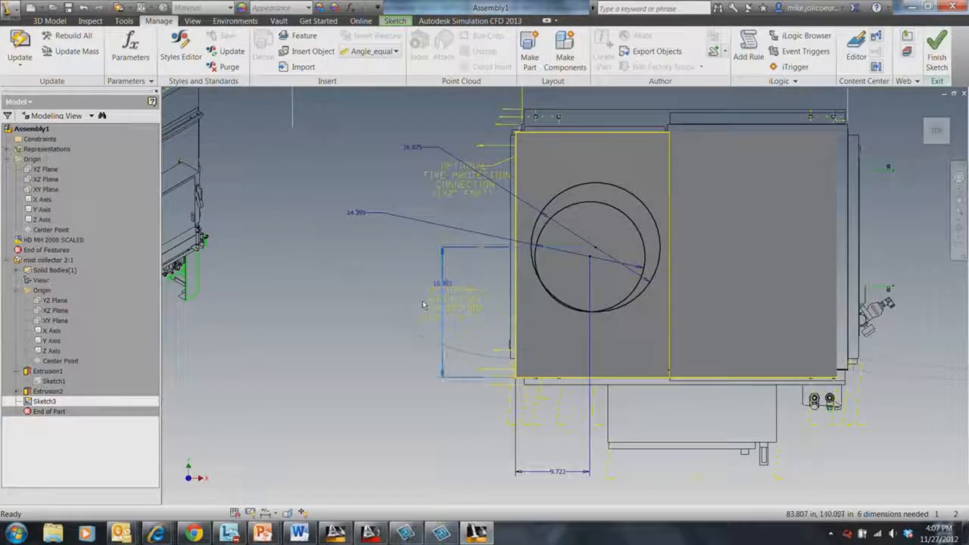
# - Set the vertical dimension from the block's lower edge to the larger circle's center to Width/2
pyautogui.doubleClick(447, 287)
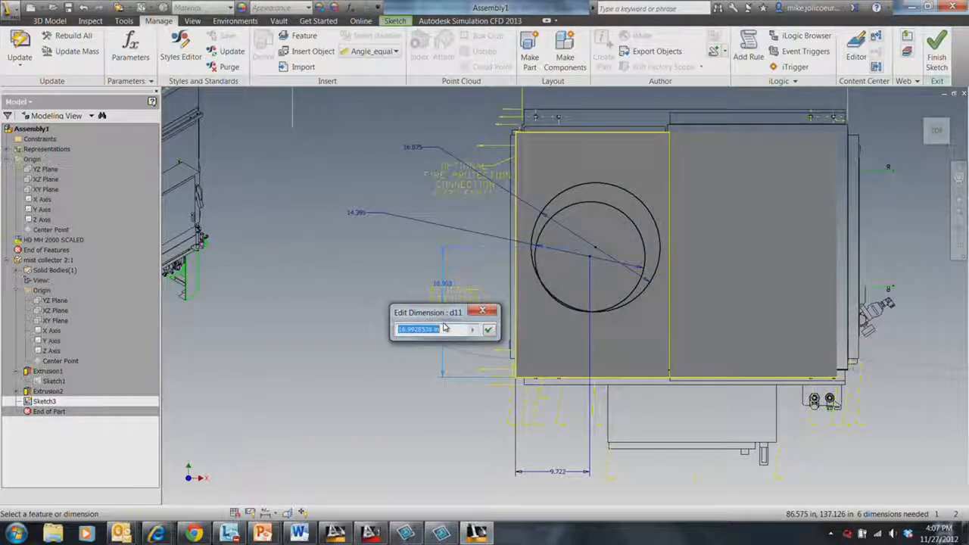
pyautogui.write('w')
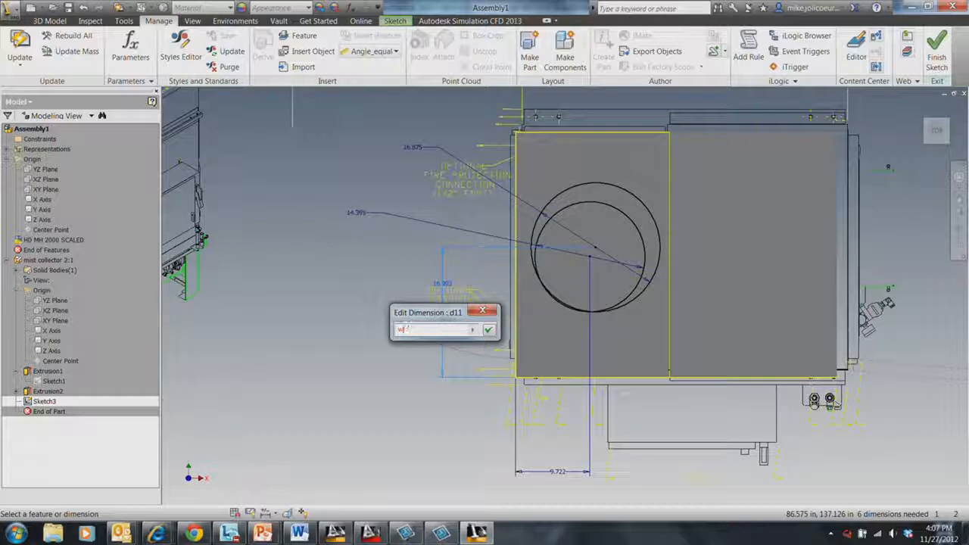
pyautogui.press('BackSpace')
pyautogui.rightClick(436, 333)
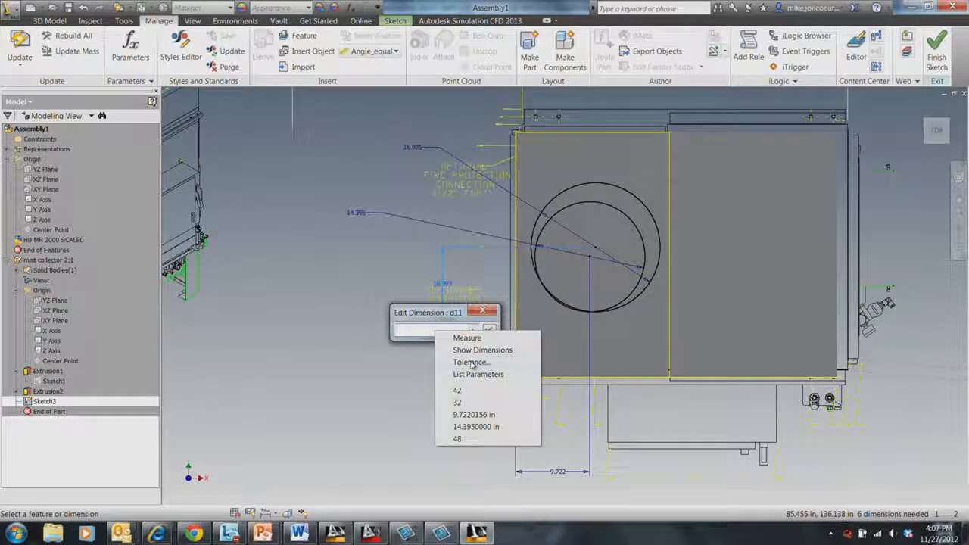
pyautogui.click(470, 374)
pyautogui.click(412, 357)
pyautogui.write('/2')
pyautogui.click(489, 331)
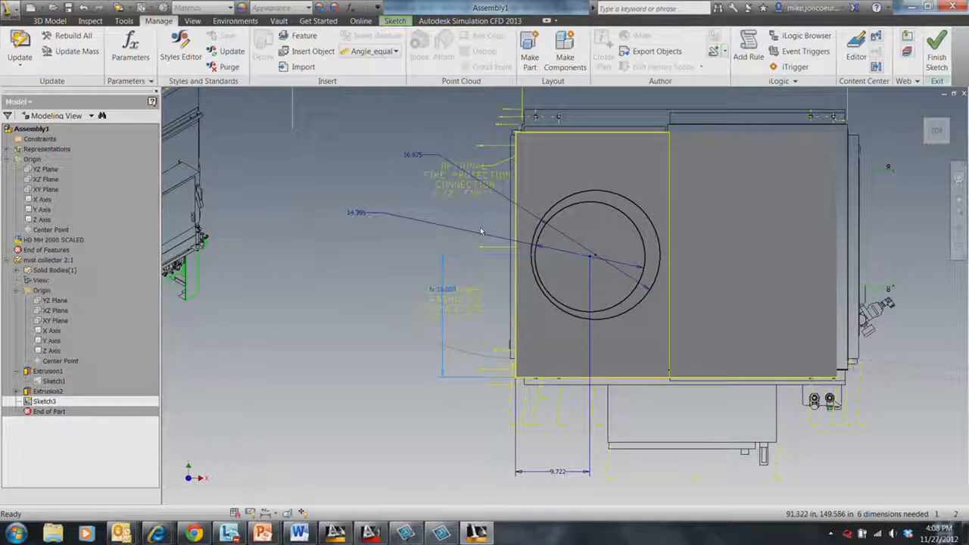
# - Make the inner and outer outlet circles concentric
pyautogui.moveTo(483, 255); pyautogui.dragTo(448, 267, button='middle')
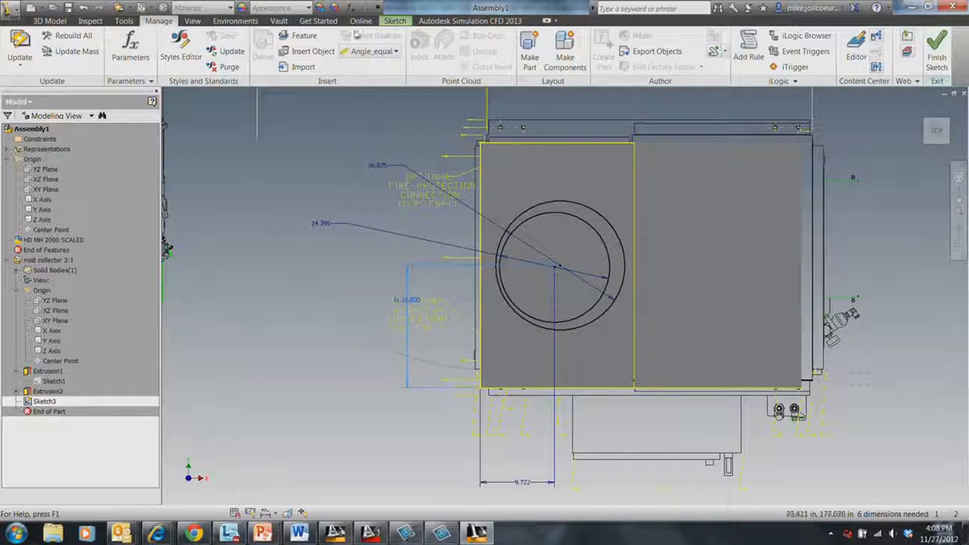
pyautogui.click(394, 21)
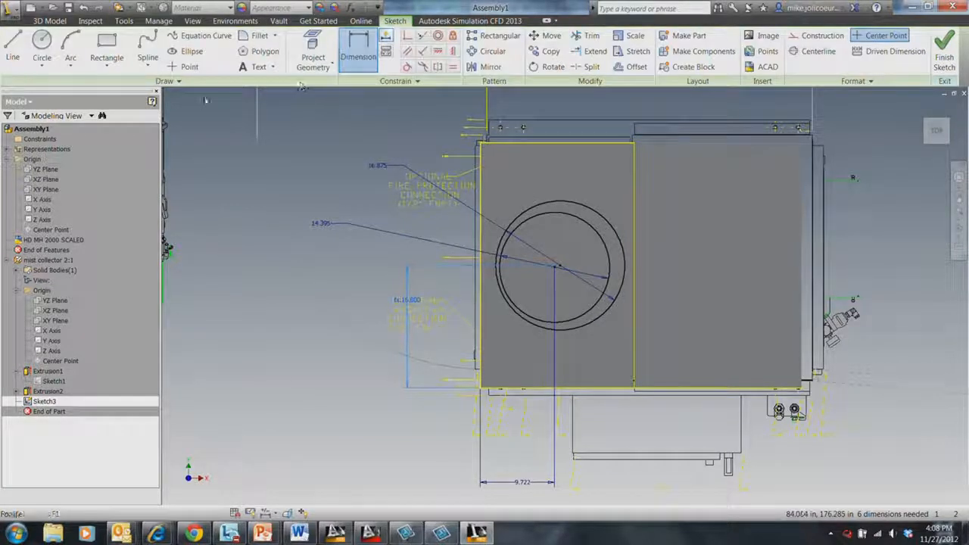
pyautogui.click(437, 35)
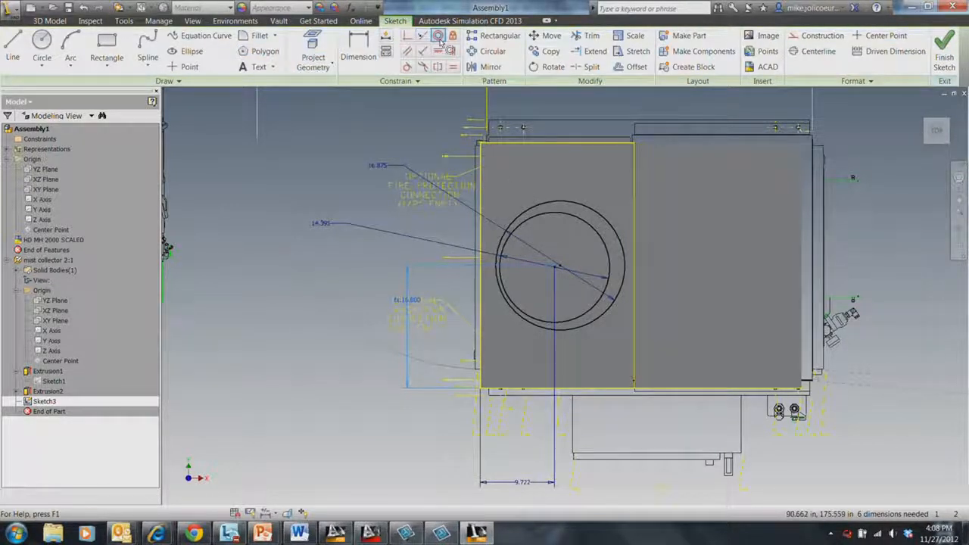
pyautogui.click(555, 212)
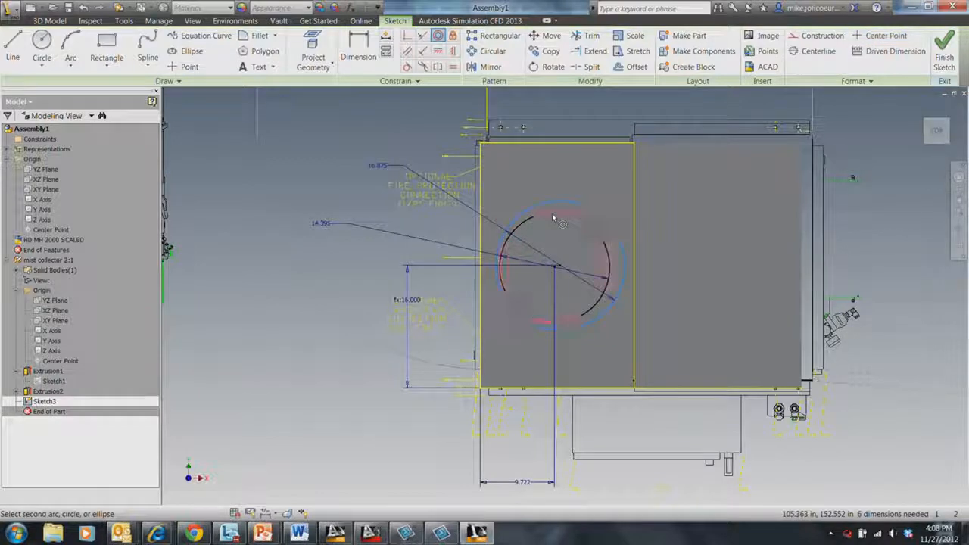
pyautogui.click(583, 298)
# - Extrude the inner outlet circle 10 in upward from the block
pyautogui.scroll(-3, 317, 294)
pyautogui.scroll(3, 633, 327)
pyautogui.keyDown('shift'); pyautogui.moveTo(638, 328); pyautogui.dragTo(610, 305, button='middle'); pyautogui.keyUp('shift')
pyautogui.press('e')
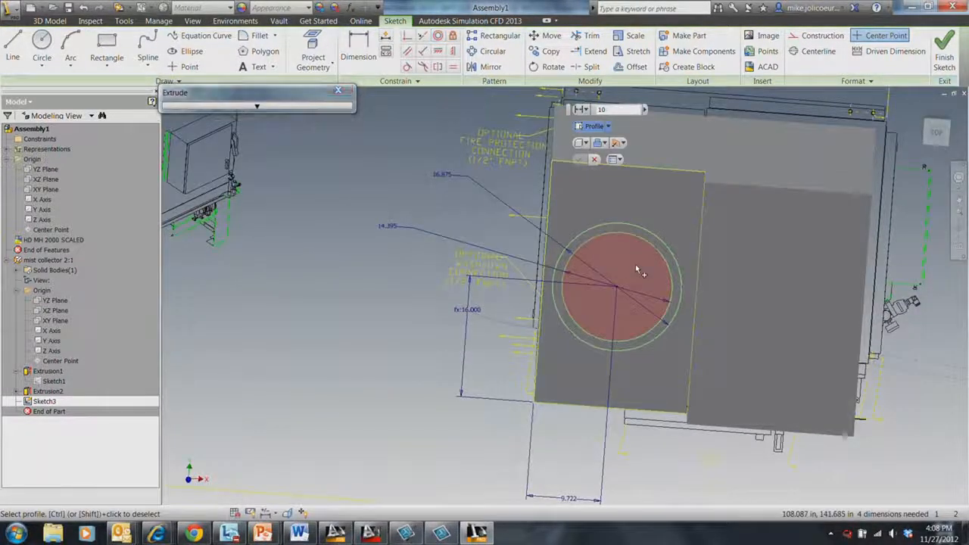
pyautogui.click(638, 271)
pyautogui.click(575, 317)
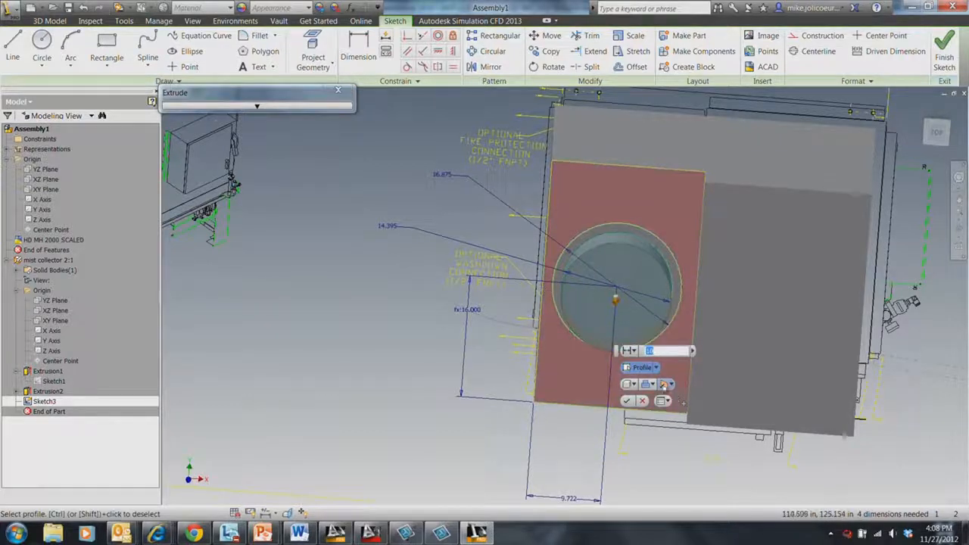
pyautogui.click(626, 400)
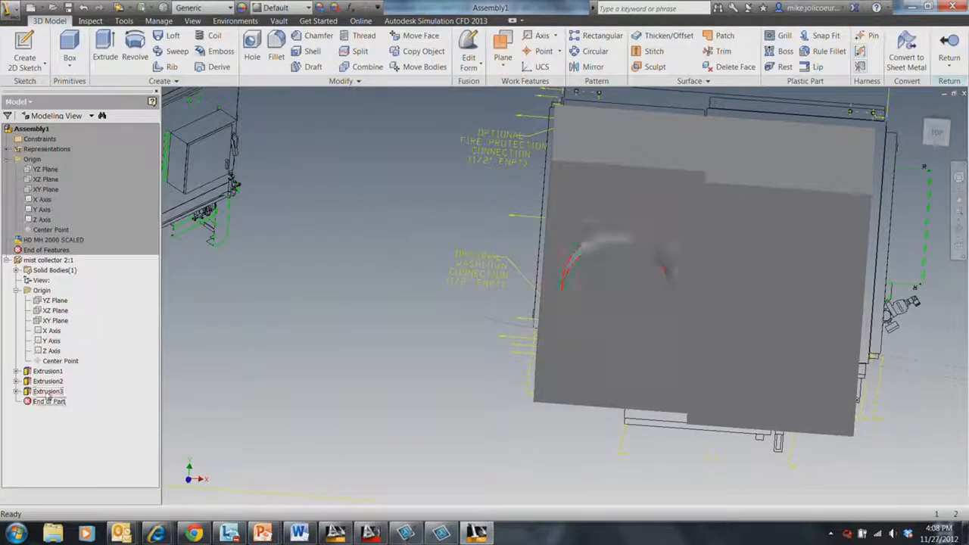
# - Share the outlet circle sketch used by the newest extrusion so that its profiles can be reused
pyautogui.rightClick(44, 392)
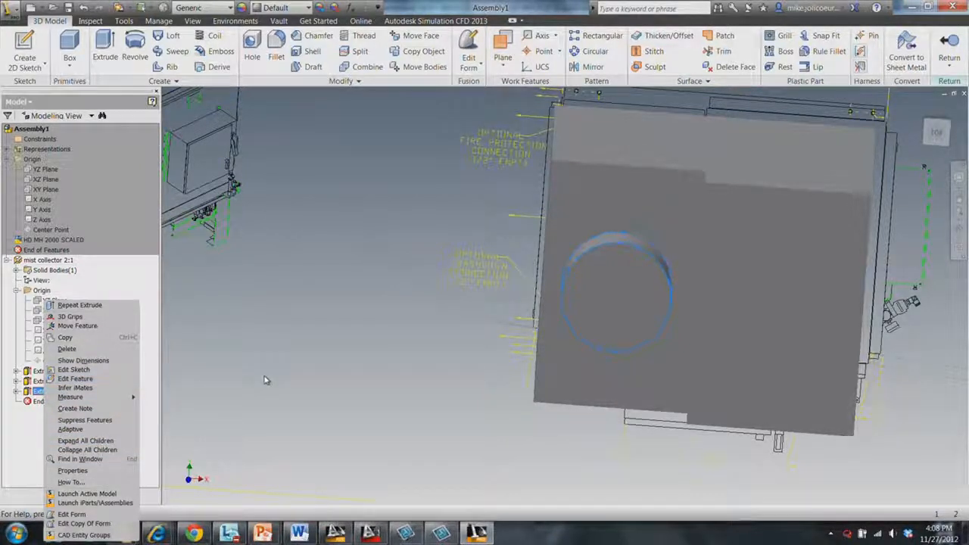
pyautogui.click(310, 396)
pyautogui.moveTo(309, 396); pyautogui.dragTo(248, 375, button='middle')
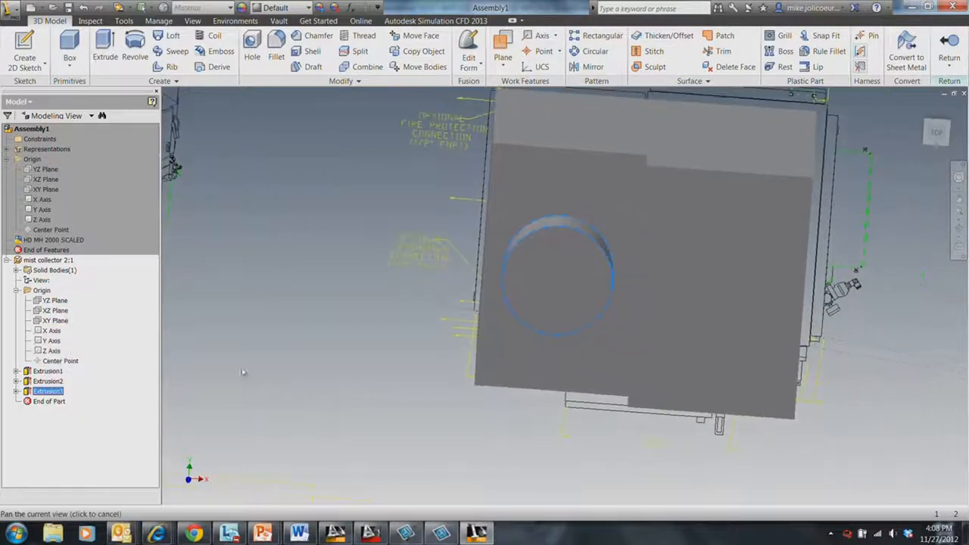
pyautogui.click(16, 391)
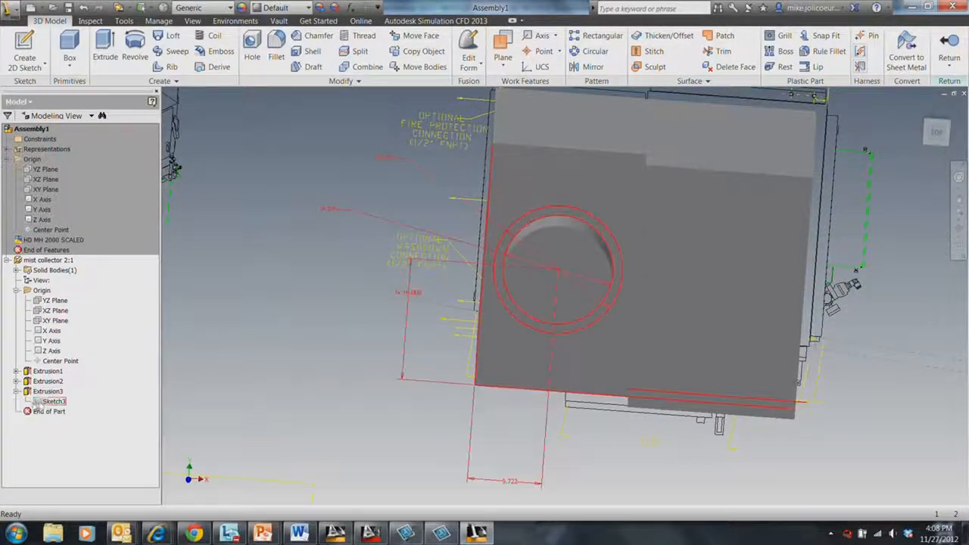
pyautogui.rightClick(44, 401)
pyautogui.click(79, 413)
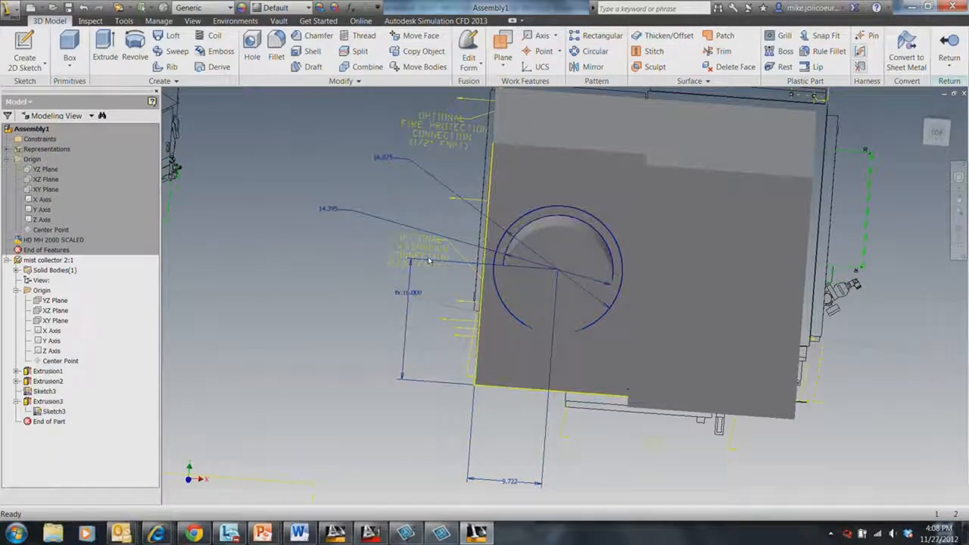
# - Extrude the ring between the two outlet circles 0.5 in
pyautogui.press('e')
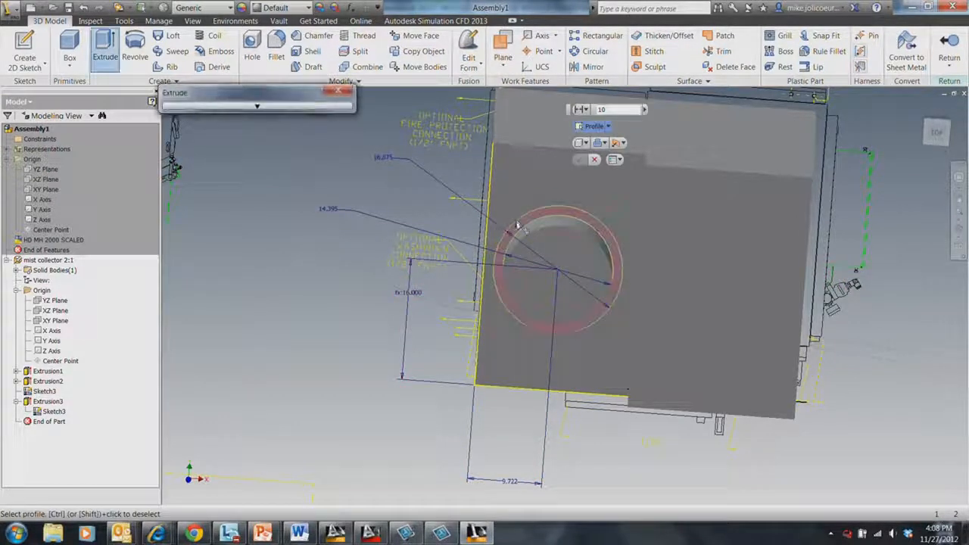
pyautogui.click(555, 279)
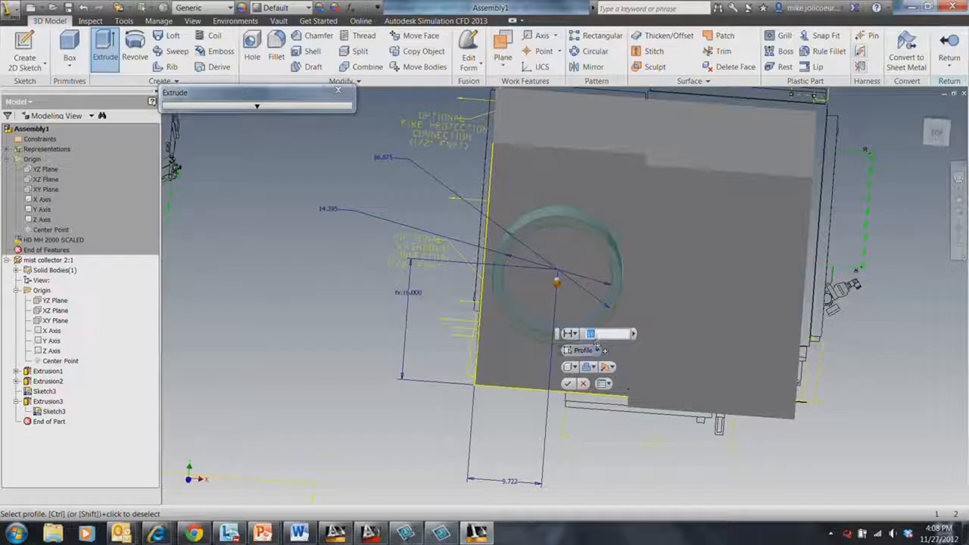
pyautogui.write('.5')
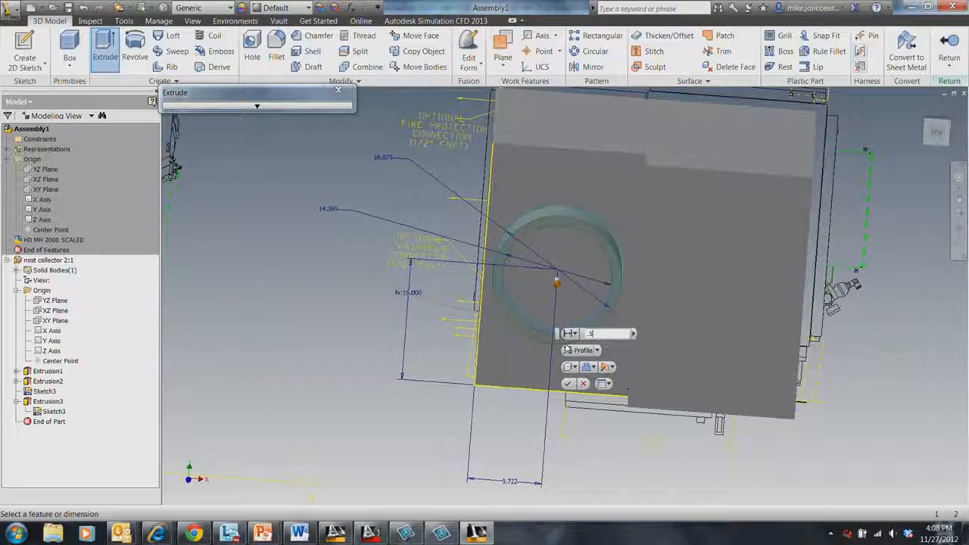
pyautogui.click(568, 384)
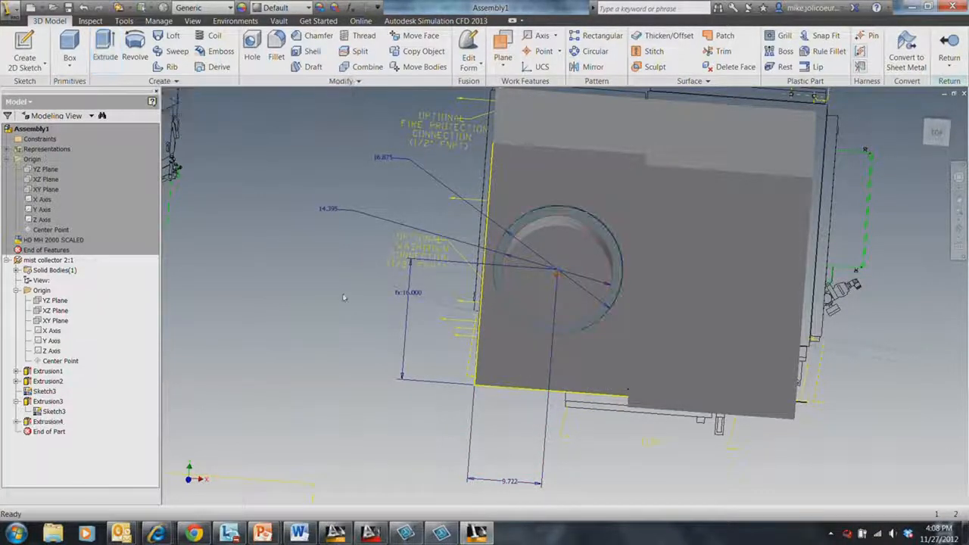
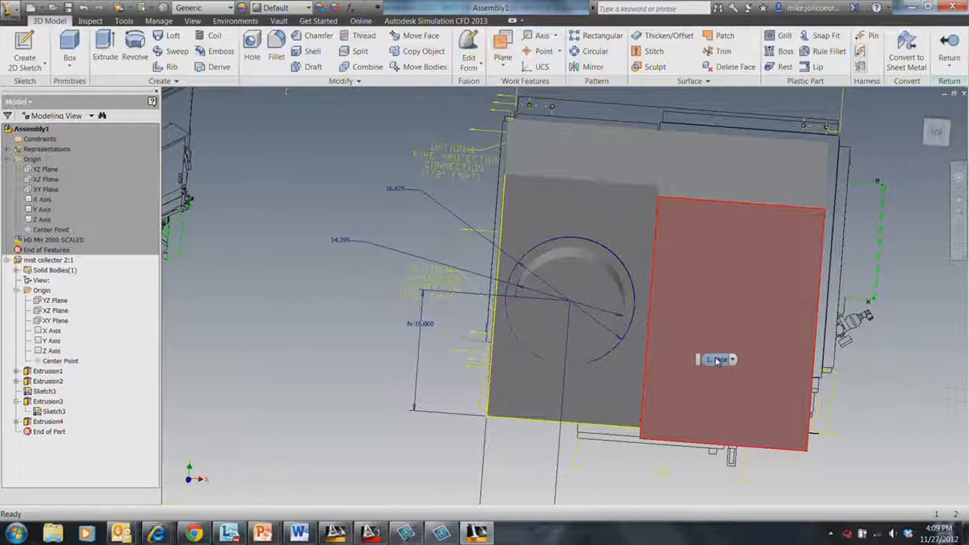
# - Open the first extrusion's base rectangle sketch for editing and bring its 32 in dimension into view
pyautogui.moveTo(790, 324); pyautogui.dragTo(810, 321, button='middle')
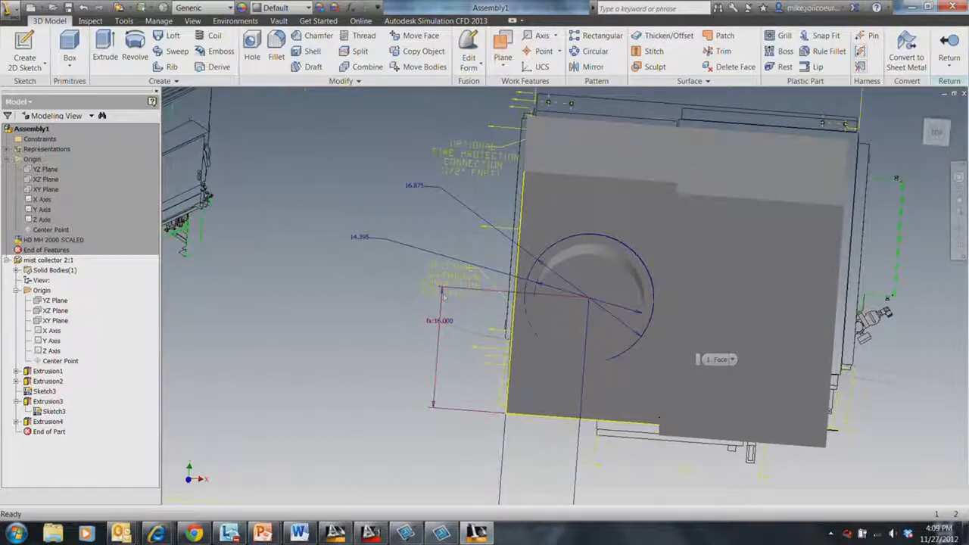
pyautogui.click(16, 371)
pyautogui.rightClick(54, 383)
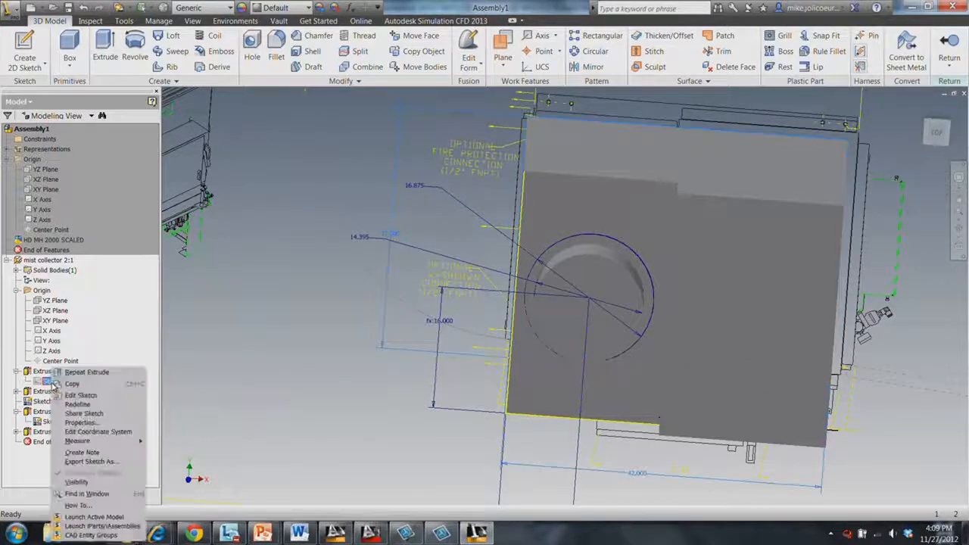
pyautogui.click(76, 396)
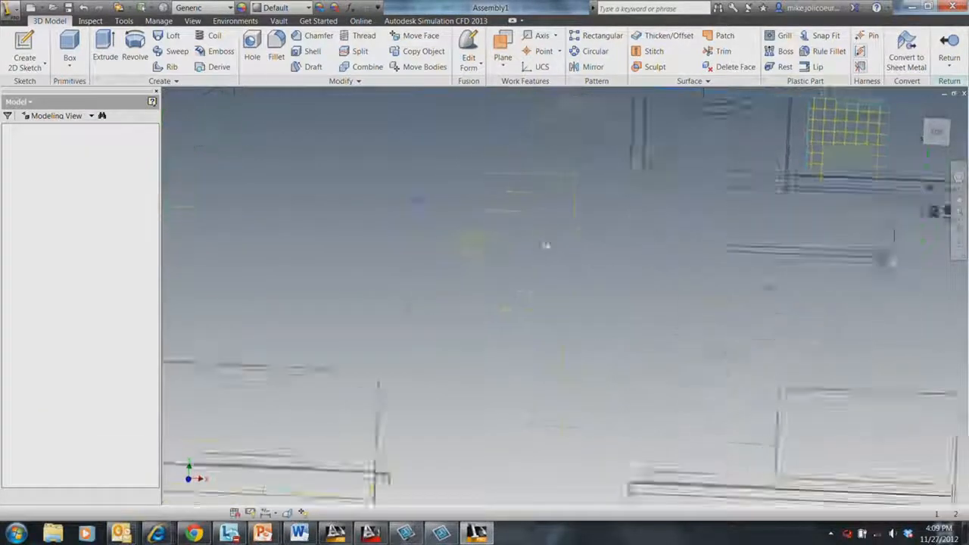
pyautogui.moveTo(498, 283)
pyautogui.mouseDown(button='middle')
pyautogui.moveTo(489, 329)
pyautogui.moveTo(401, 492)
pyautogui.mouseUp(button='middle')
pyautogui.moveTo(534, 118); pyautogui.dragTo(490, 286, button='middle')
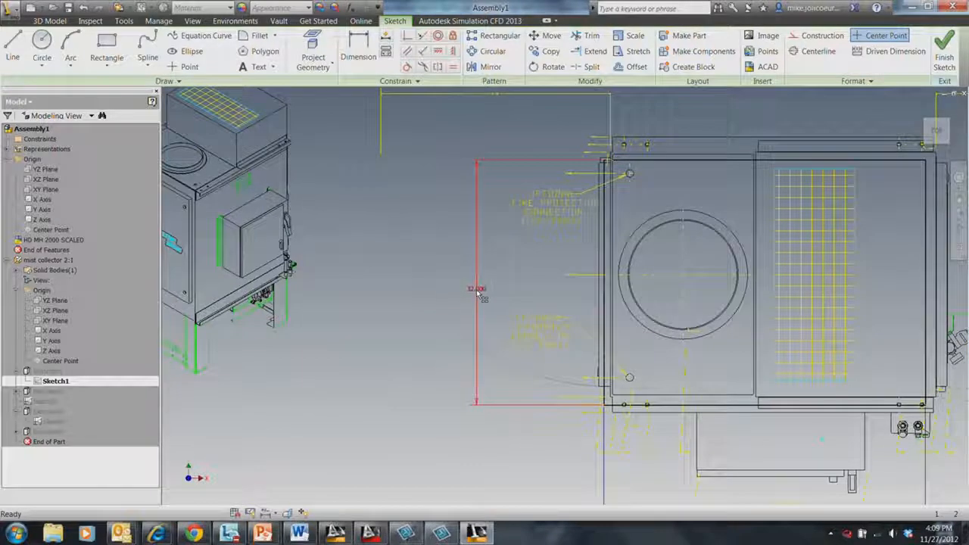
# - Set the base rectangle's vertical dimension equal to the Width user parameter
pyautogui.doubleClick(477, 290)
pyautogui.click(503, 335)
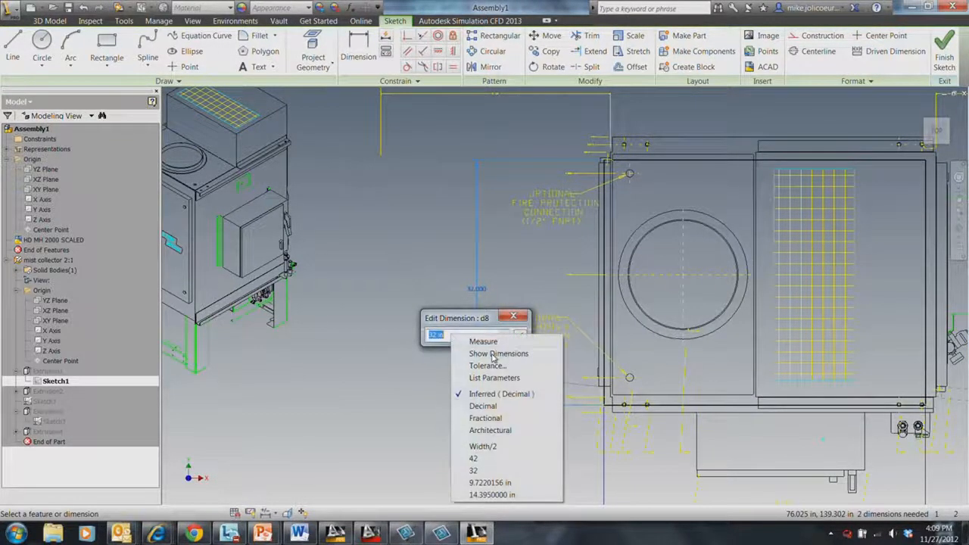
pyautogui.click(493, 377)
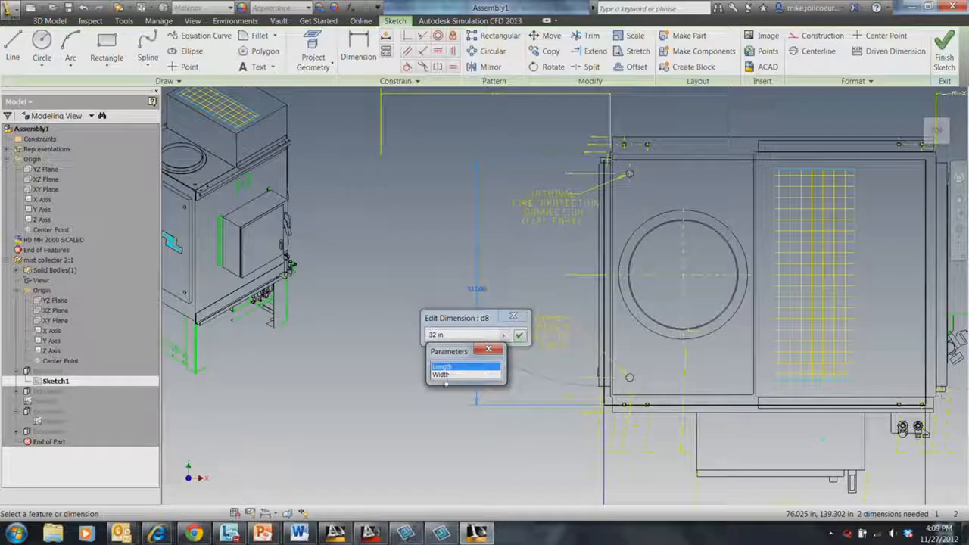
pyautogui.click(443, 375)
pyautogui.press('Return')
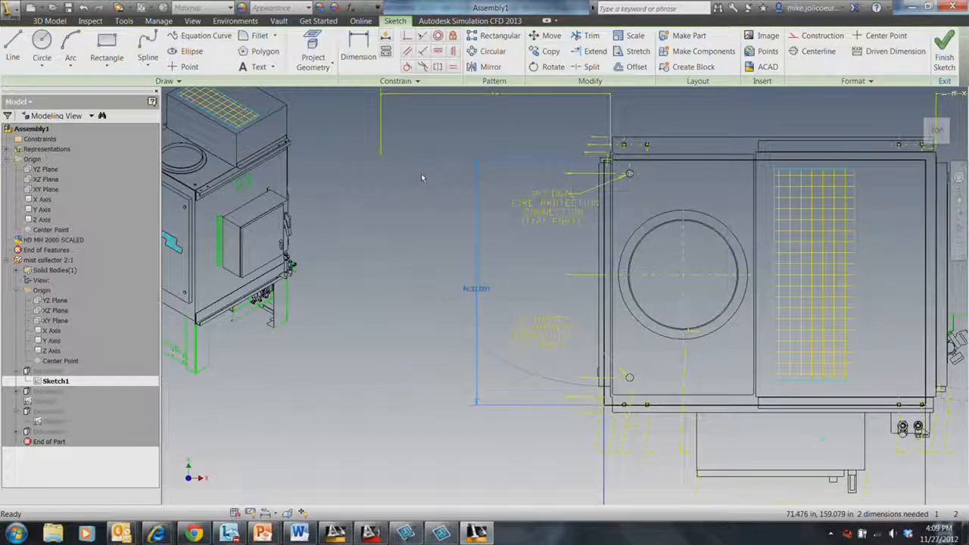
# - Set the base rectangle's horizontal dimension equal to the Length user parameter
pyautogui.moveTo(610, 425)
pyautogui.mouseDown(button='middle')
pyautogui.moveTo(525, 263)
pyautogui.moveTo(498, 235)
pyautogui.mouseUp(button='middle')
pyautogui.rightClick(630, 323)
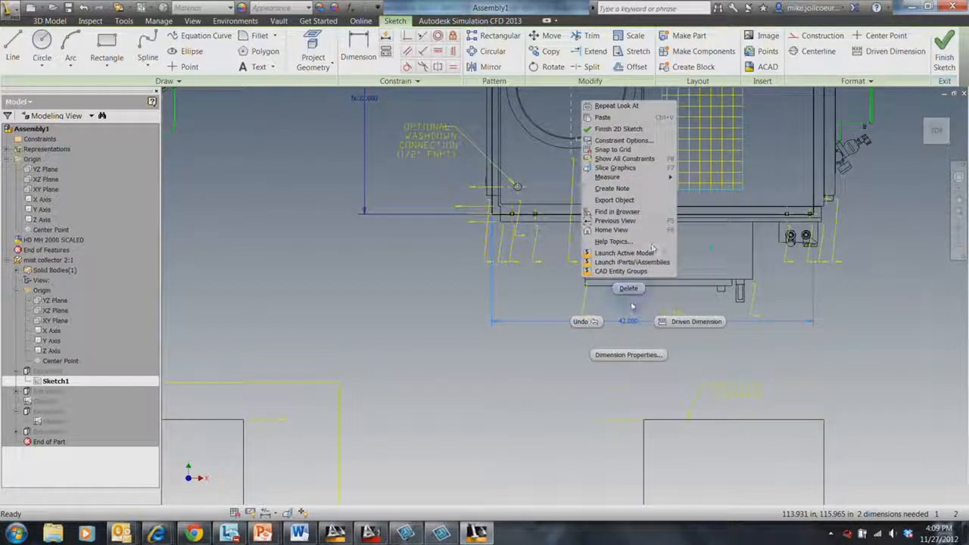
pyautogui.click(626, 324)
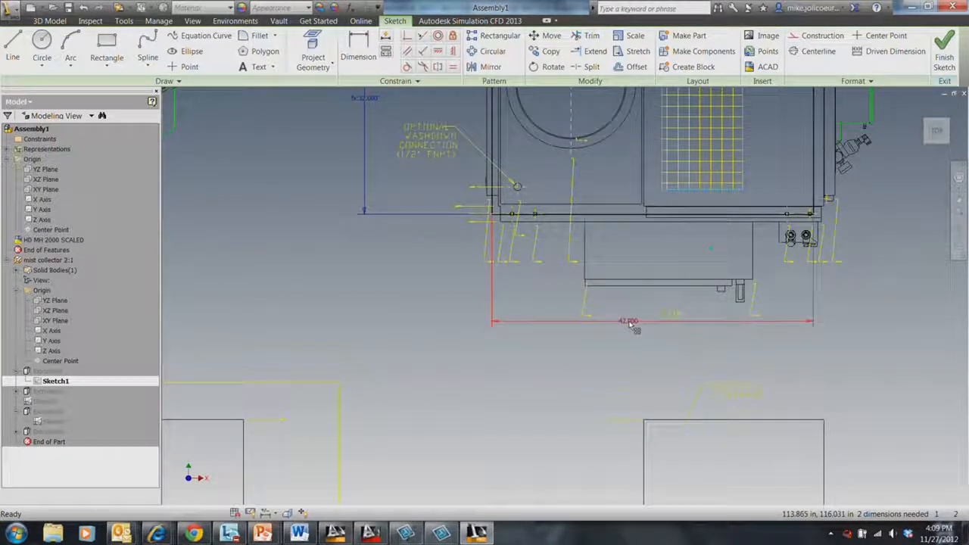
pyautogui.doubleClick(628, 322)
pyautogui.click(656, 367)
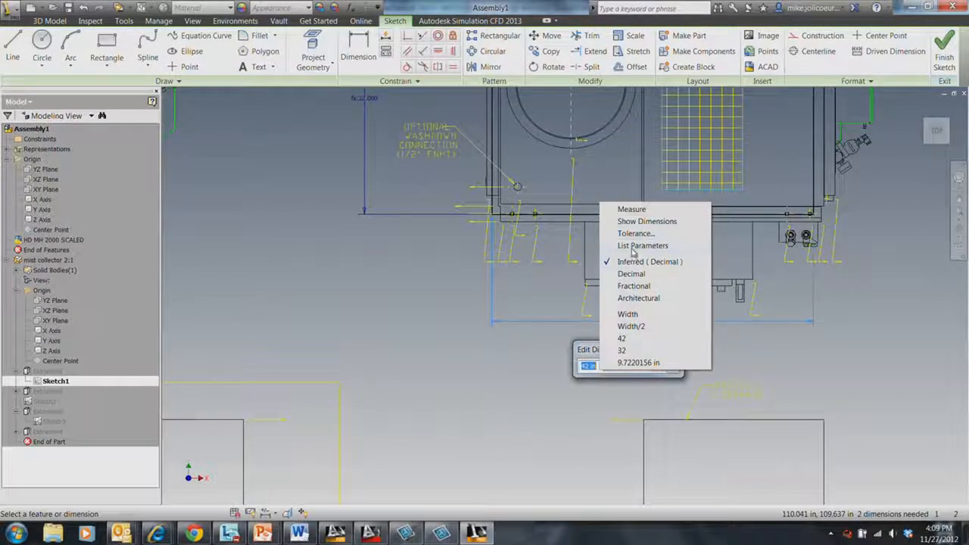
pyautogui.click(632, 246)
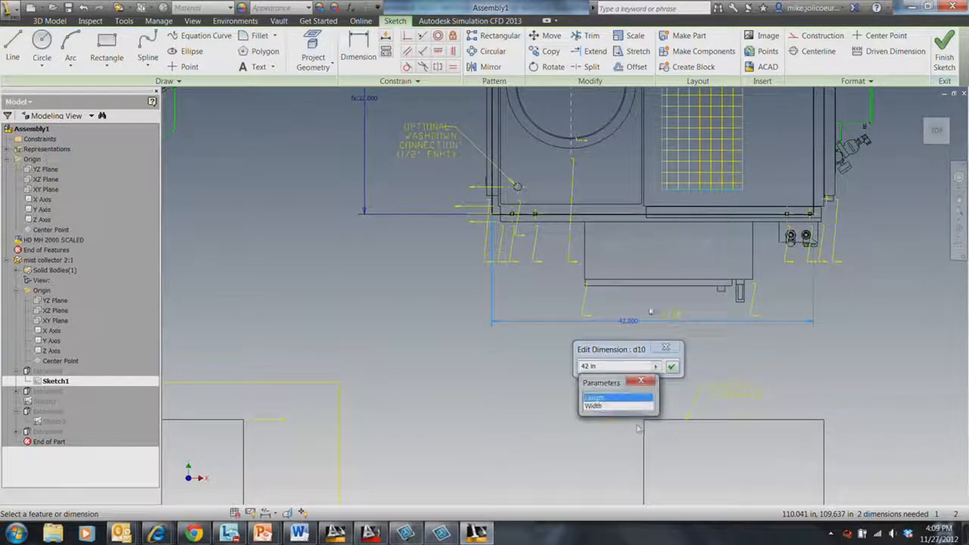
pyautogui.click(593, 406)
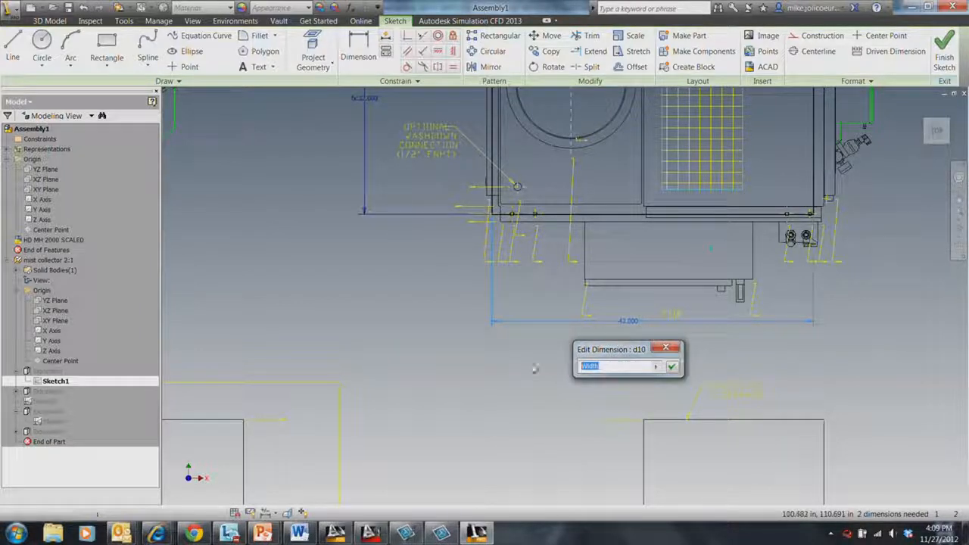
pyautogui.rightClick(603, 367)
pyautogui.click(633, 409)
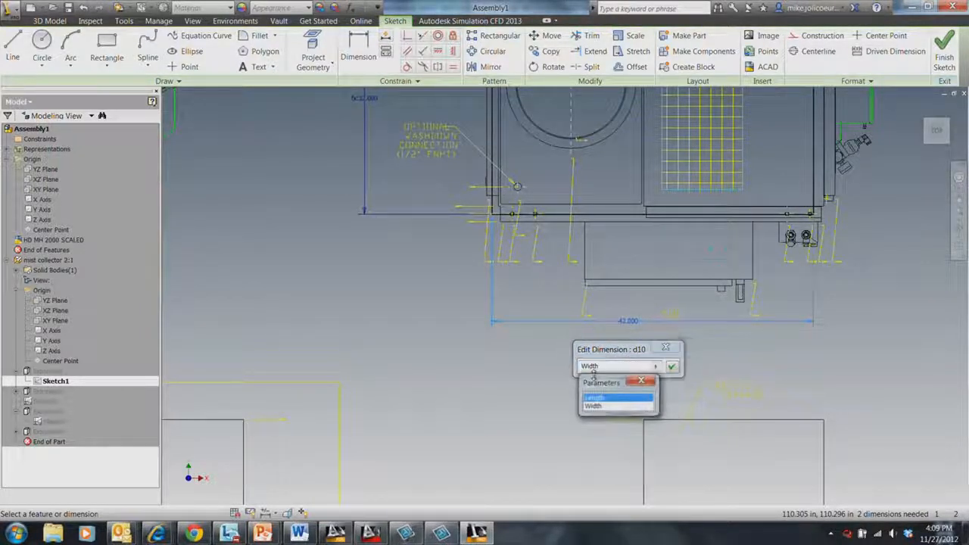
pyautogui.click(593, 396)
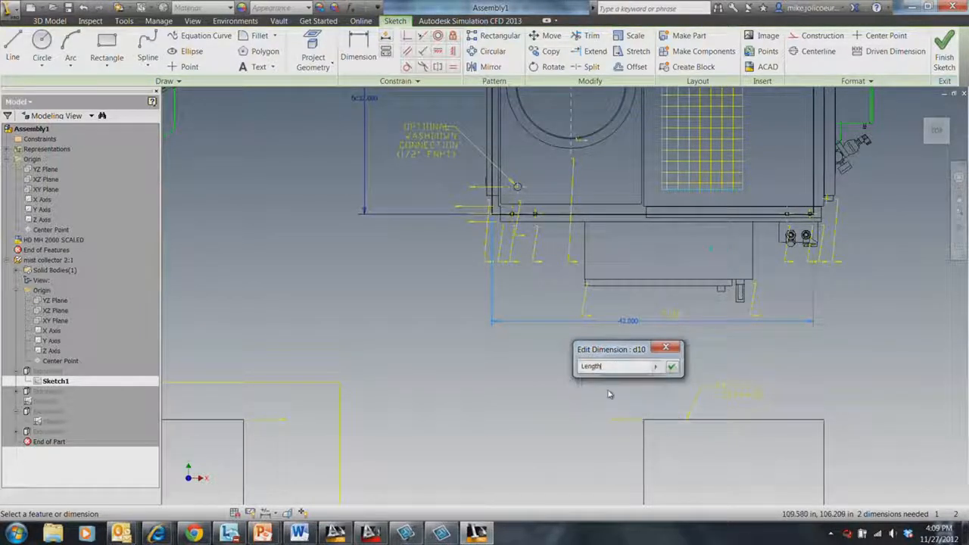
pyautogui.click(672, 367)
# - Finish editing the base rectangle sketch and return to the solid part
pyautogui.scroll(-3, 381, 326)
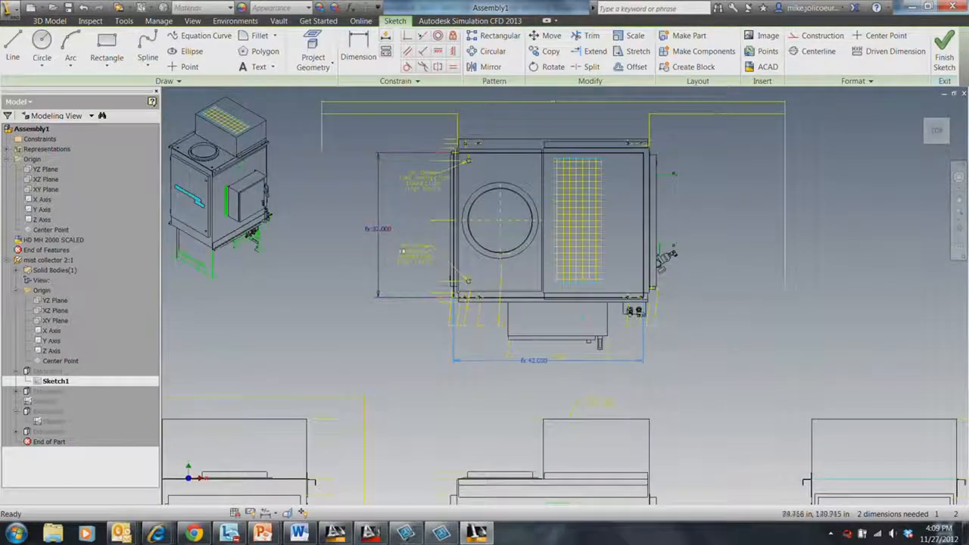
pyautogui.rightClick(343, 266)
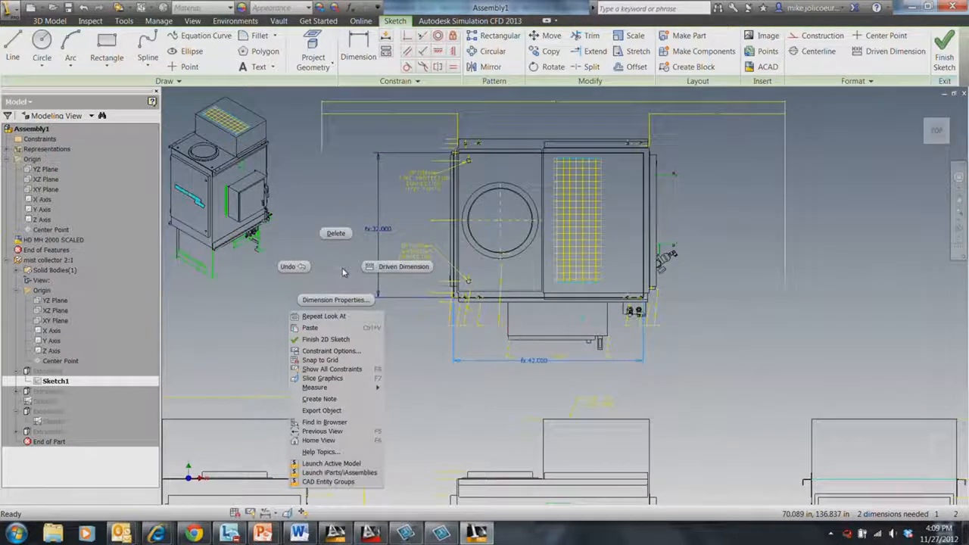
pyautogui.click(352, 288)
pyautogui.rightClick(346, 272)
pyautogui.click(349, 305)
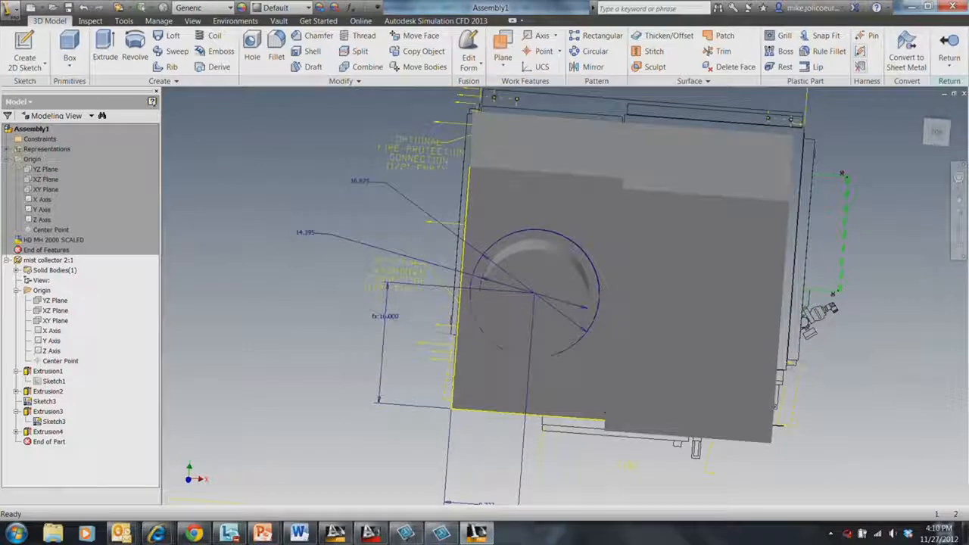
# - Orbit around the mist collector part to examine the side faces of its block
pyautogui.click(959, 229)
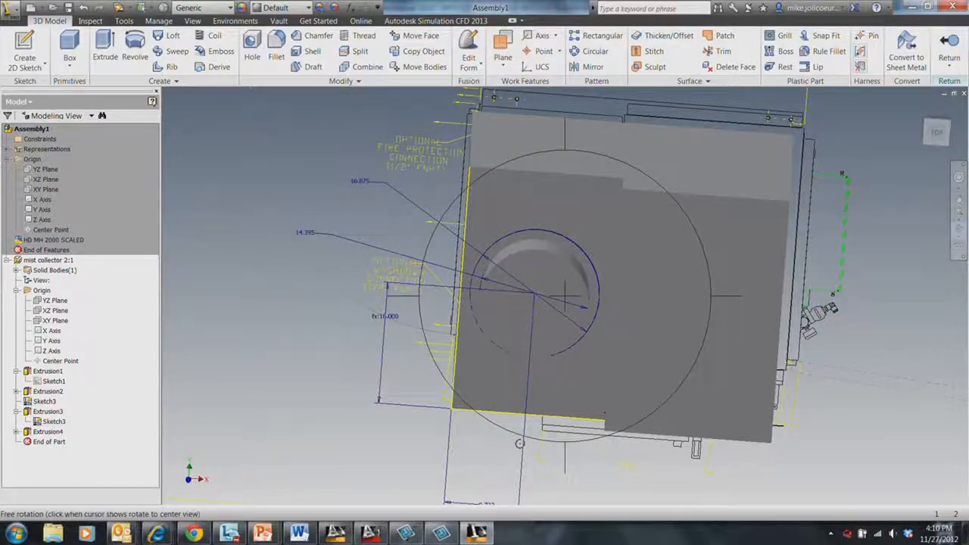
pyautogui.moveTo(533, 435); pyautogui.dragTo(447, 470)
pyautogui.moveTo(447, 470); pyautogui.dragTo(406, 311, button='middle')
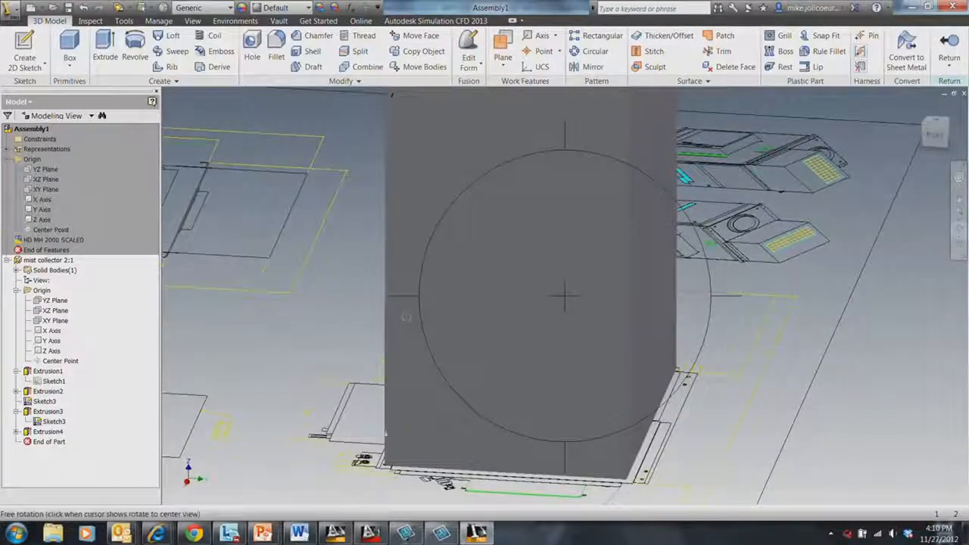
pyautogui.moveTo(305, 444); pyautogui.dragTo(469, 448, button='middle')
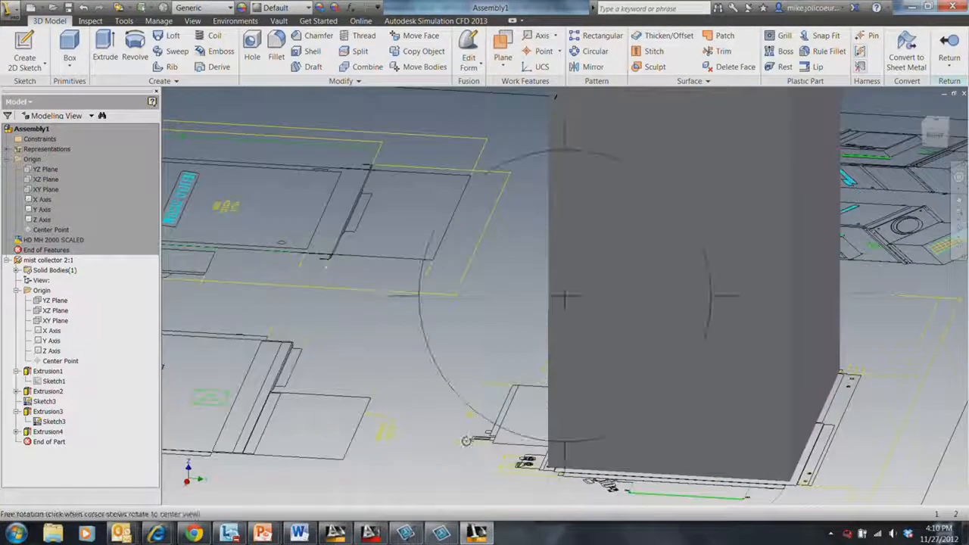
# - Start a new sketch on the wide front face of the tall mist collector body
pyautogui.press('Escape')
pyautogui.moveTo(428, 423); pyautogui.dragTo(614, 438, button='middle')
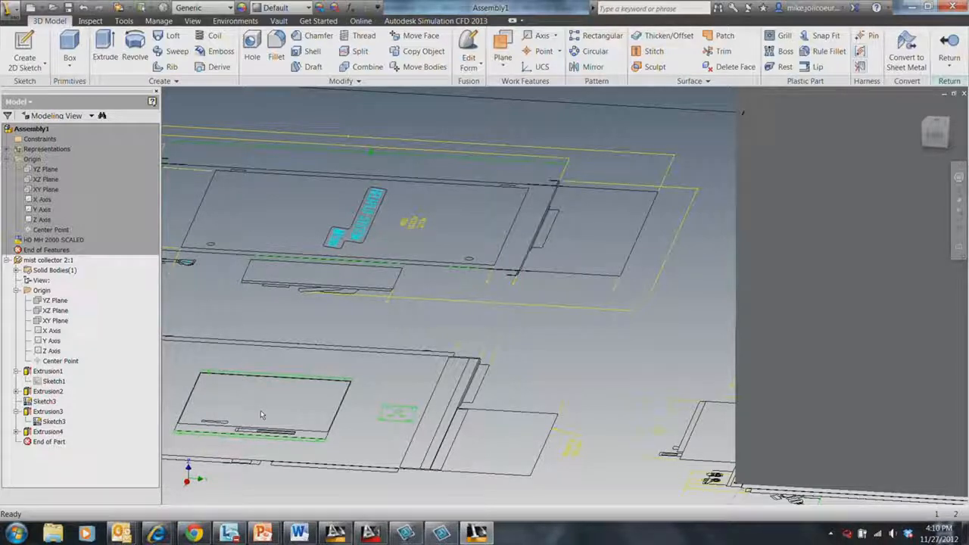
pyautogui.moveTo(262, 414); pyautogui.dragTo(407, 403, button='middle')
pyautogui.scroll(-3, 406, 403)
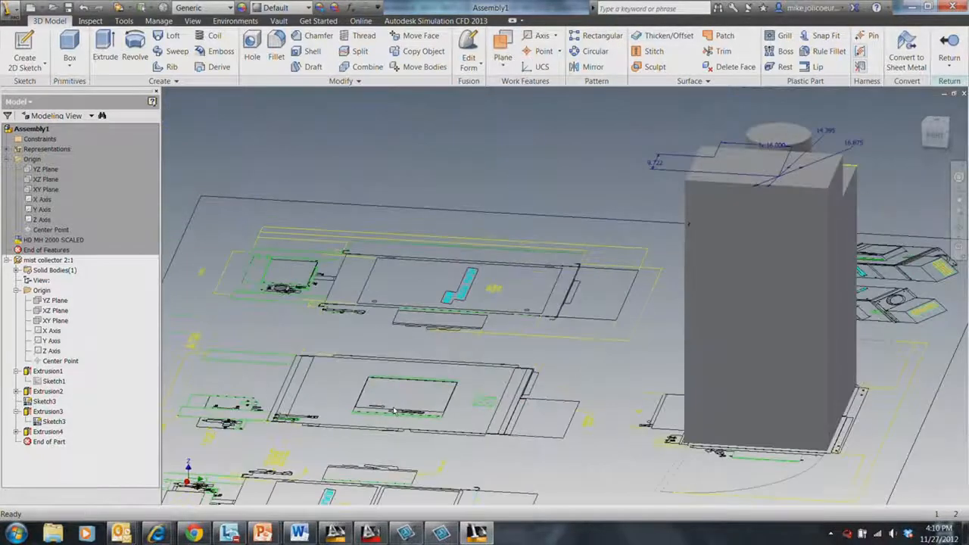
pyautogui.moveTo(420, 469); pyautogui.dragTo(452, 396, button='middle')
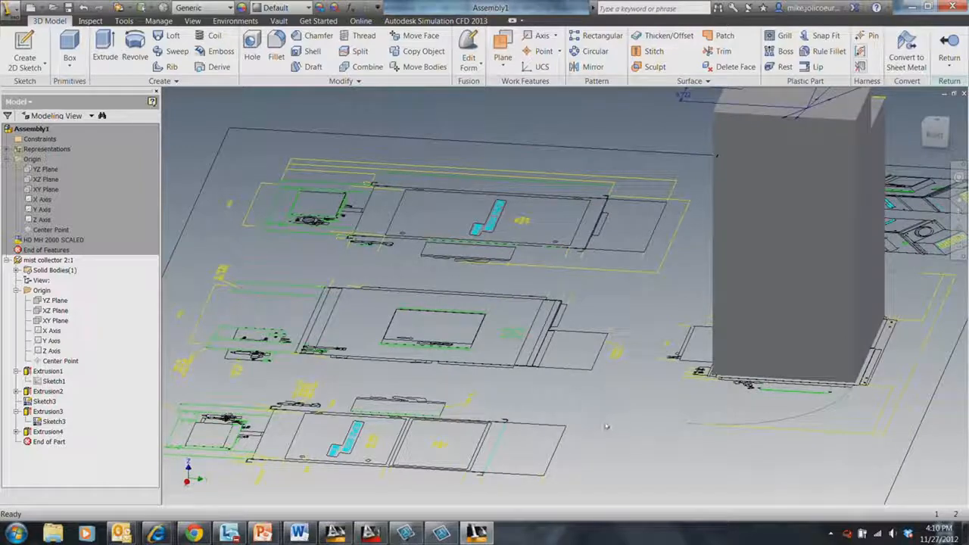
pyautogui.press('F4')
pyautogui.moveTo(497, 374); pyautogui.dragTo(522, 403)
pyautogui.rightClick(566, 242)
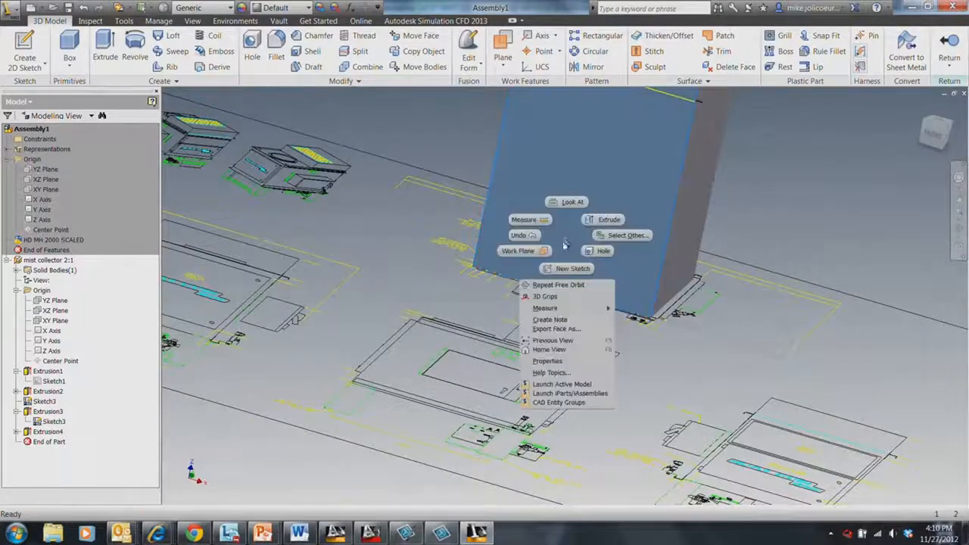
pyautogui.click(571, 268)
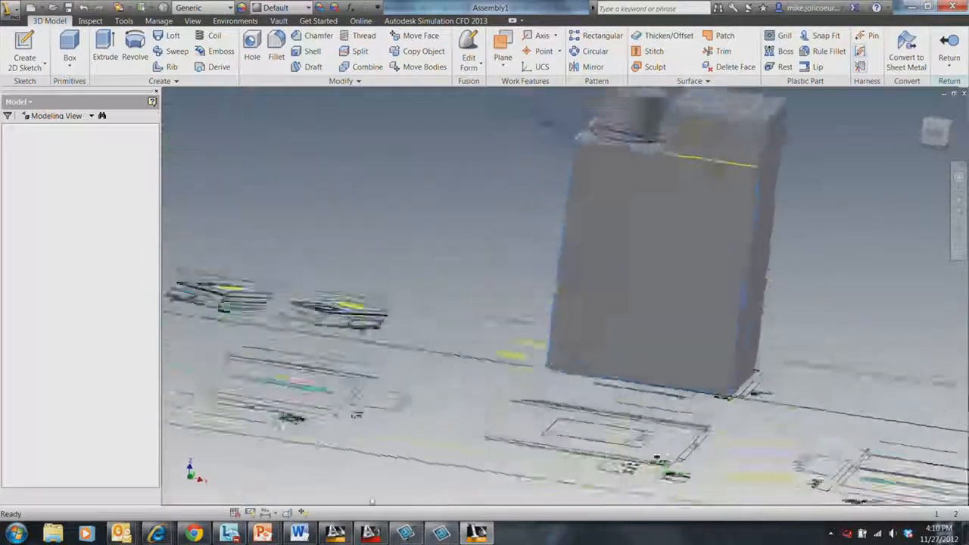
# - Switch to AutoCAD Mechanical and select the four outer edges of the square enclosure with the handle in the middle elevation view
pyautogui.click(337, 535)
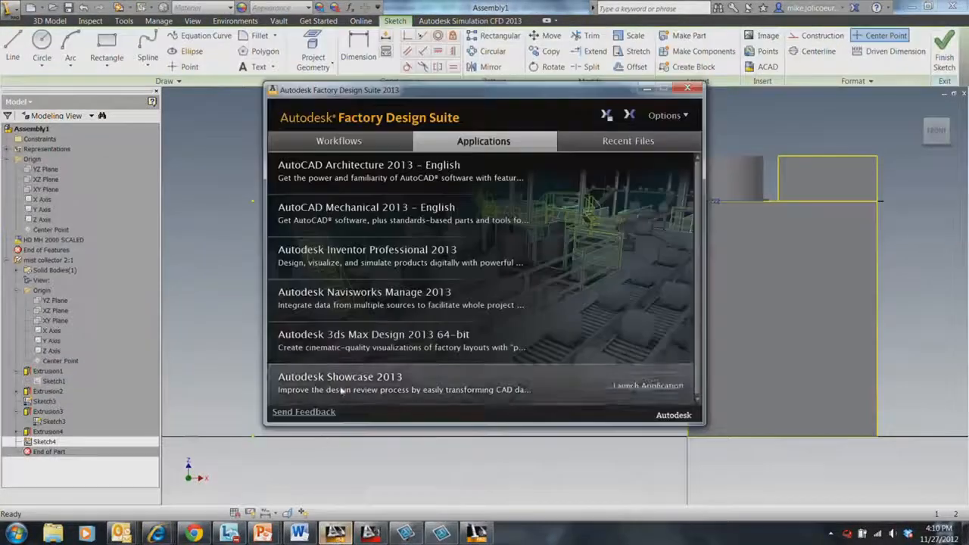
pyautogui.click(377, 540)
pyautogui.moveTo(413, 315); pyautogui.dragTo(536, 292, button='middle')
pyautogui.scroll(4, 524, 303)
pyautogui.scroll(-10, 531, 318)
pyautogui.scroll(6, 545, 432)
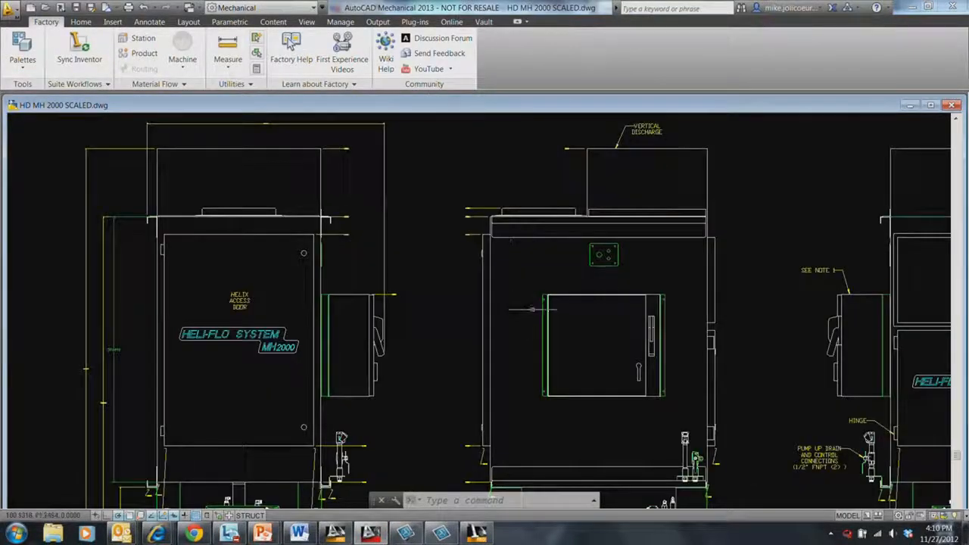
pyautogui.scroll(2, 457, 246)
pyautogui.scroll(-2, 439, 244)
pyautogui.scroll(2, 443, 256)
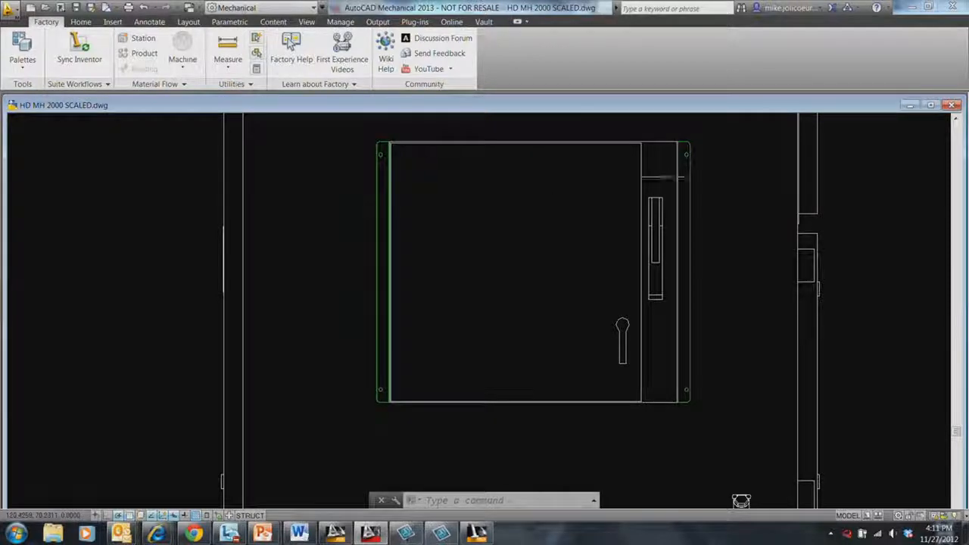
pyautogui.click(675, 172)
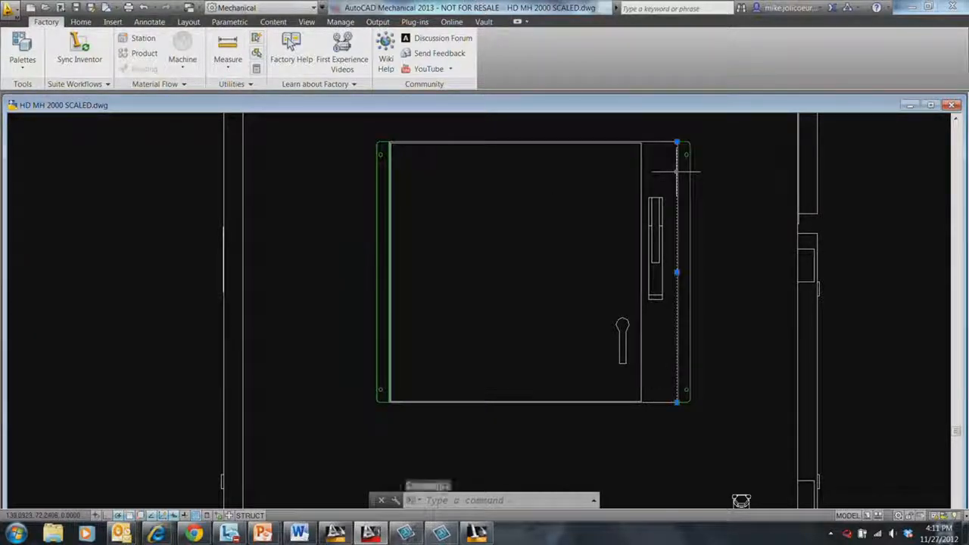
pyautogui.click(655, 142)
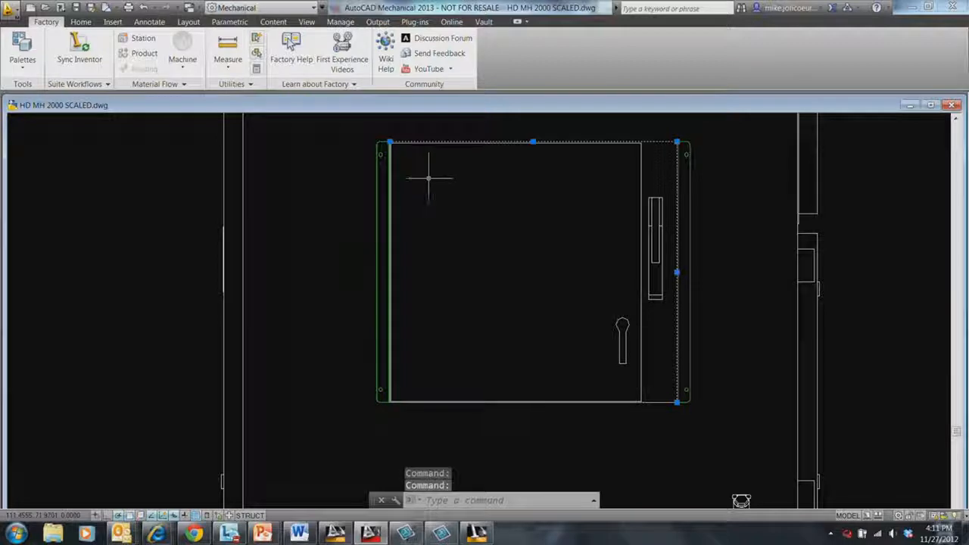
pyautogui.click(389, 237)
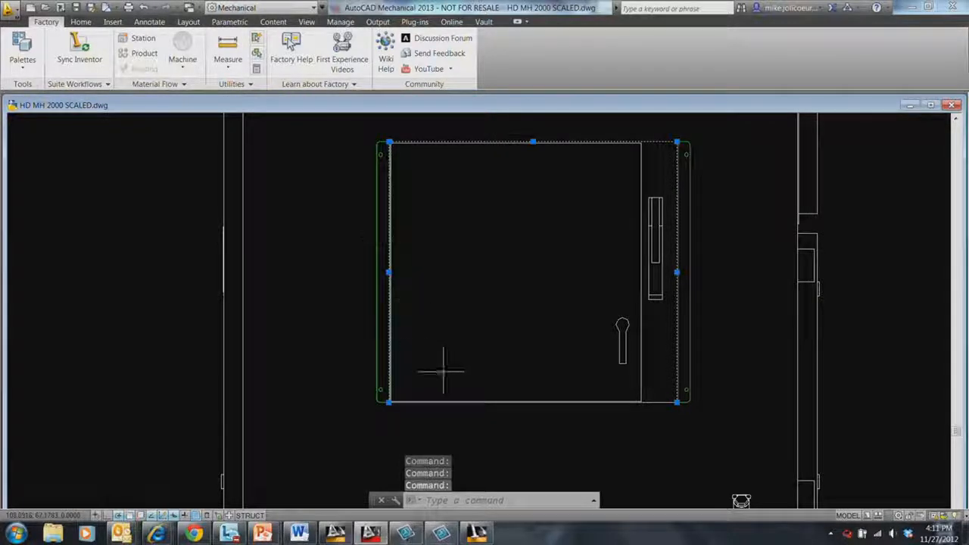
pyautogui.click(446, 403)
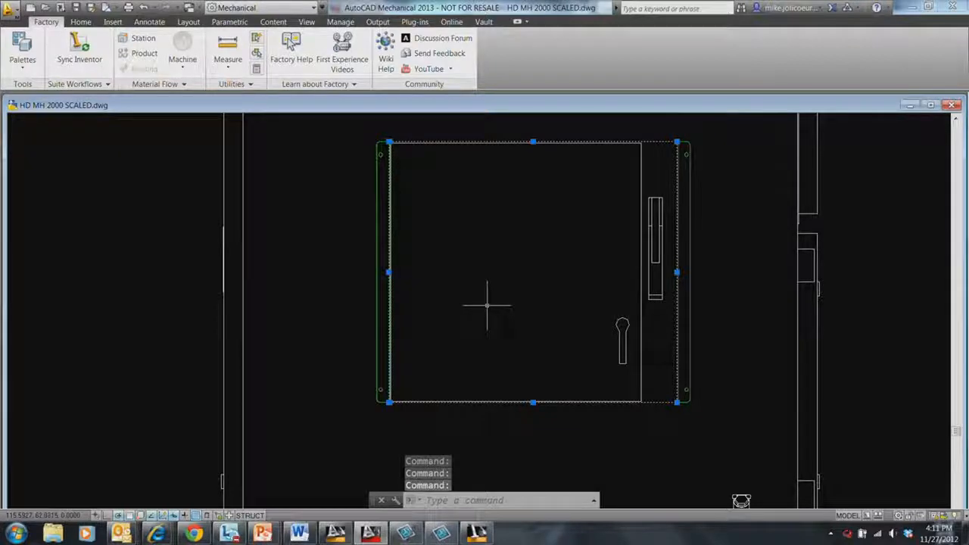
# - Add the cabinet's long vertical edge beside the enclosure to the selection as an alignment reference and copy the selected lines
pyautogui.scroll(2, 486, 306)
pyautogui.scroll(-4, 487, 305)
pyautogui.moveTo(497, 342); pyautogui.dragTo(401, 209, button='middle')
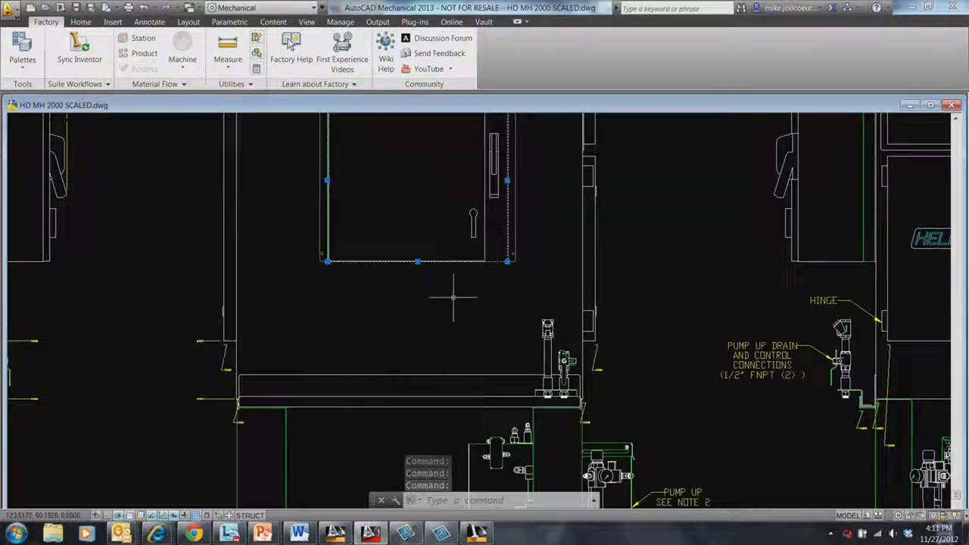
pyautogui.moveTo(411, 319); pyautogui.dragTo(641, 355, button='middle')
pyautogui.moveTo(528, 265); pyautogui.dragTo(599, 397, button='middle')
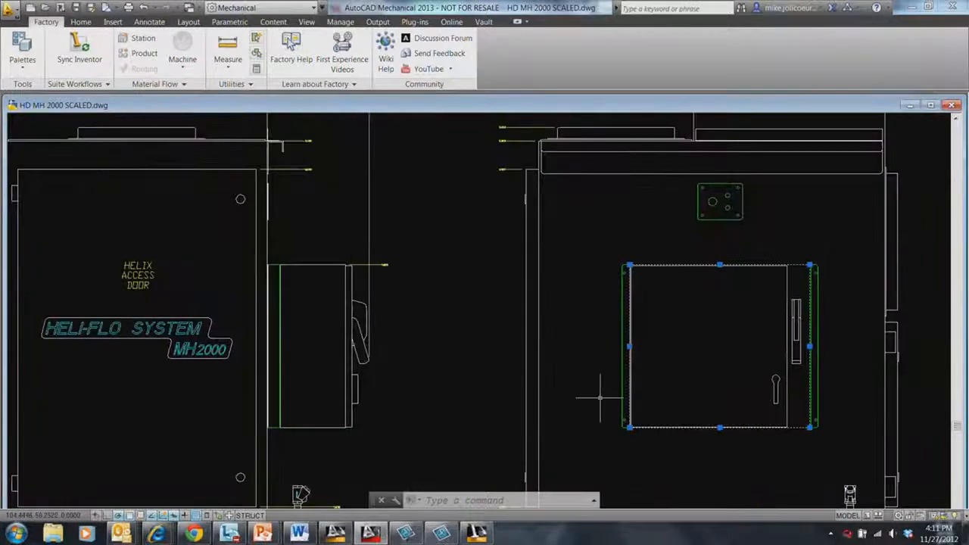
pyautogui.click(539, 273)
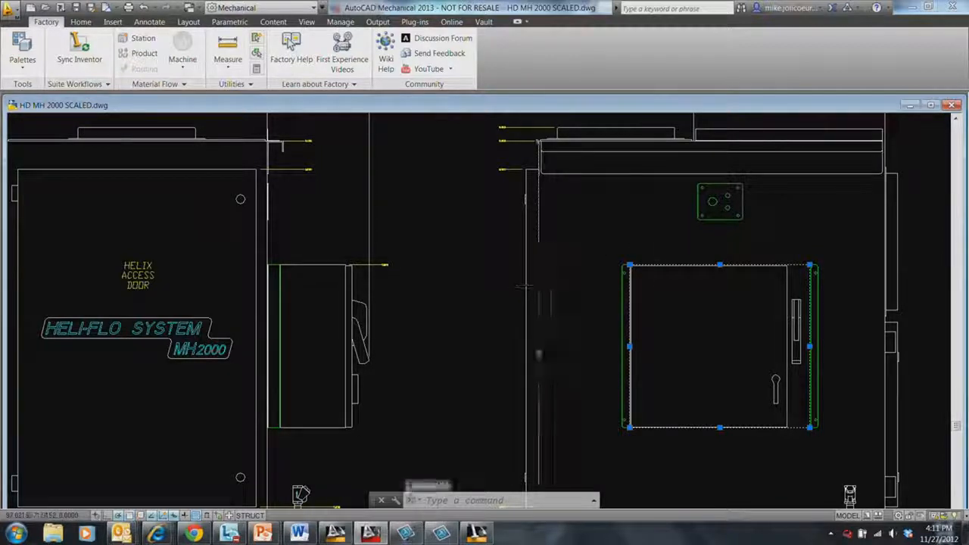
pyautogui.hotkey('ctrl', 'c')
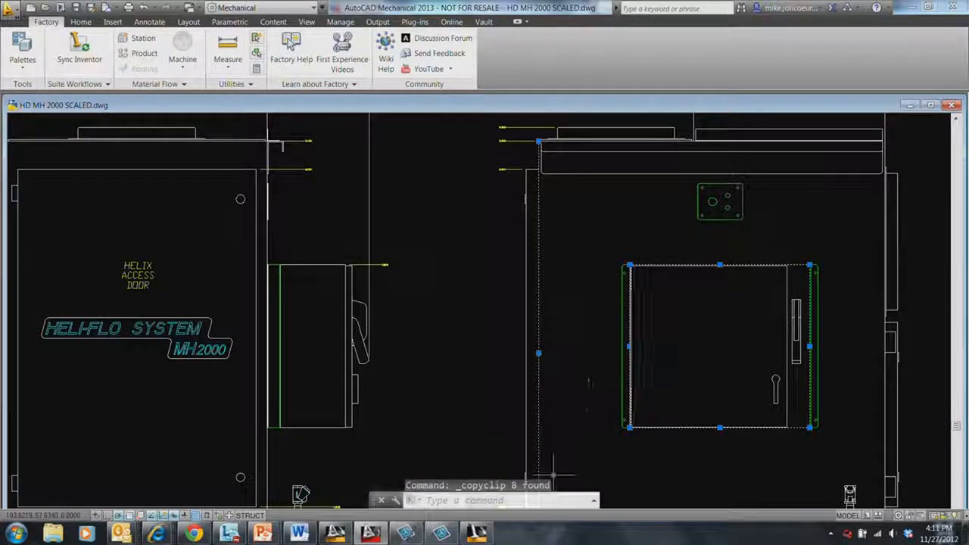
# - Switch back to Inventor and paste the copied enclosure outline and reference line into the front-face sketch, beside the body
pyautogui.click(477, 533)
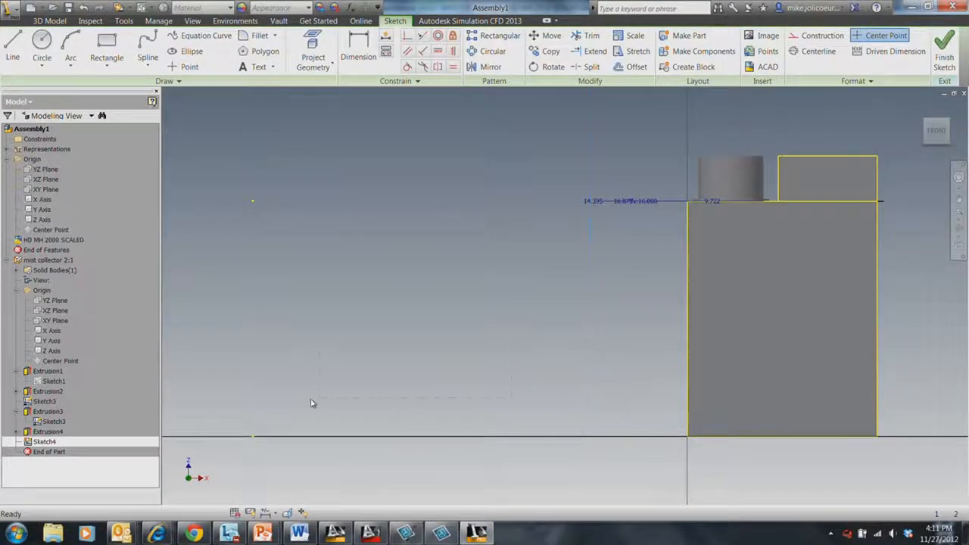
pyautogui.hotkey('ctrl', 'v')
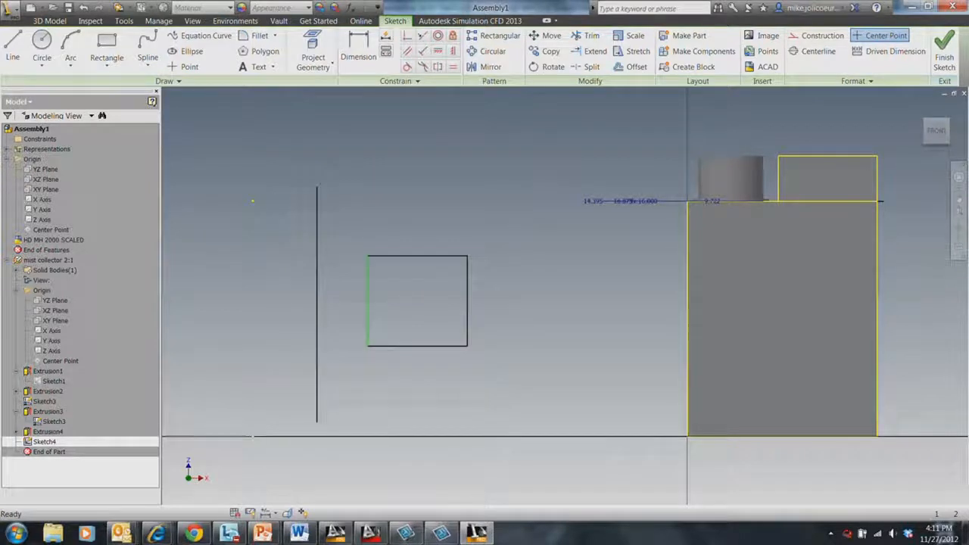
pyautogui.moveTo(522, 440); pyautogui.dragTo(572, 407)
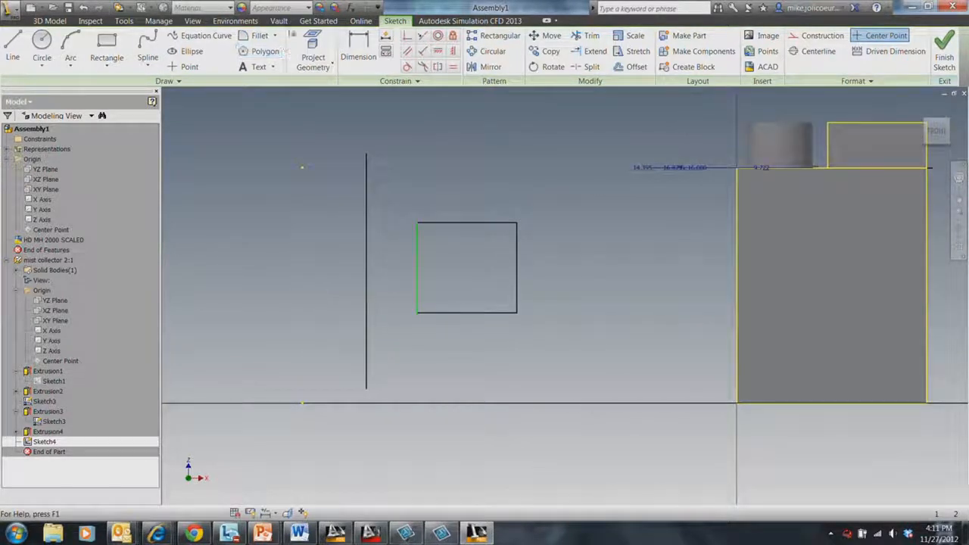
# - Move the pasted geometry so the lower end of the reference line lands on the body's lower-left corner
pyautogui.click(548, 35)
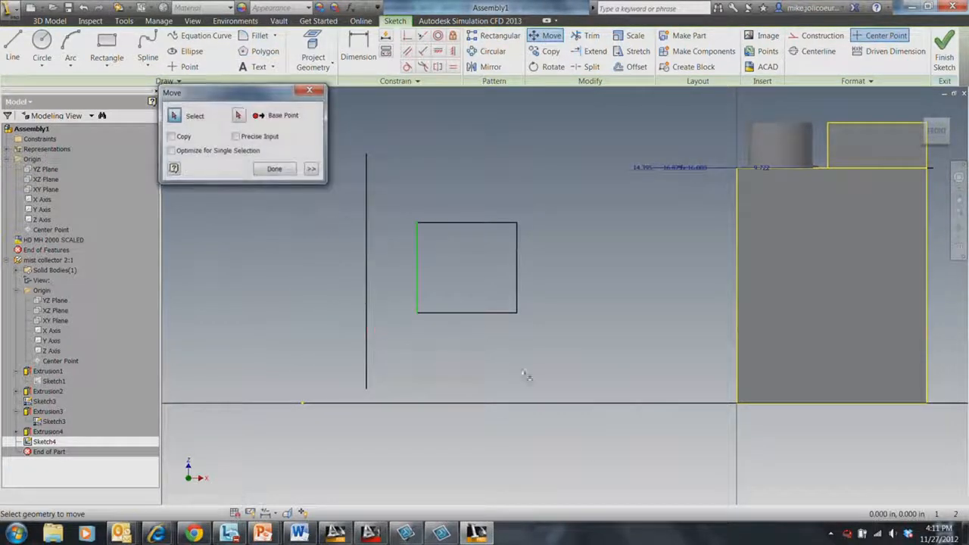
pyautogui.moveTo(533, 380); pyautogui.dragTo(349, 200)
pyautogui.moveTo(342, 158); pyautogui.dragTo(342, 158)
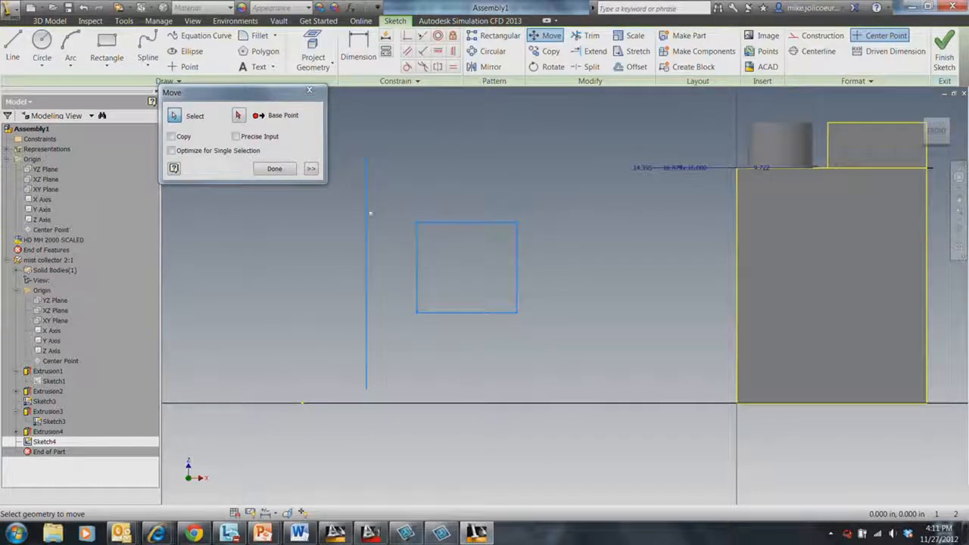
pyautogui.click(239, 115)
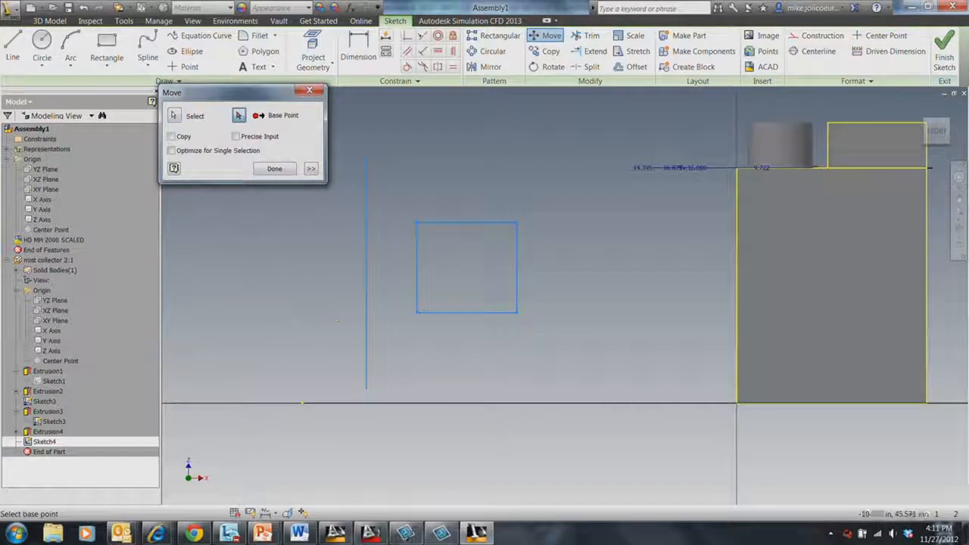
pyautogui.click(367, 389)
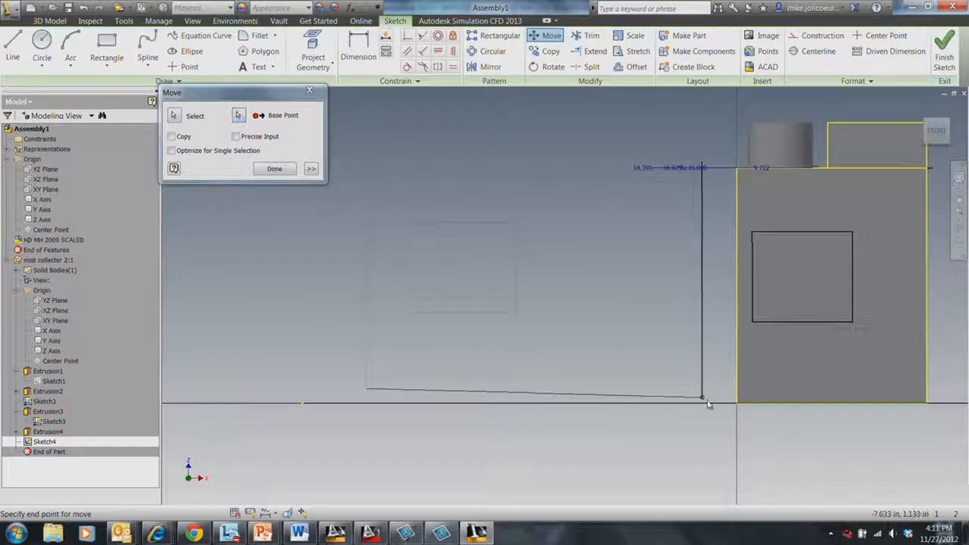
pyautogui.click(736, 403)
pyautogui.moveTo(552, 259); pyautogui.dragTo(449, 312, button='middle')
pyautogui.keyDown('shift'); pyautogui.moveTo(682, 294); pyautogui.dragTo(566, 219, button='middle'); pyautogui.keyUp('shift')
pyautogui.press('e')
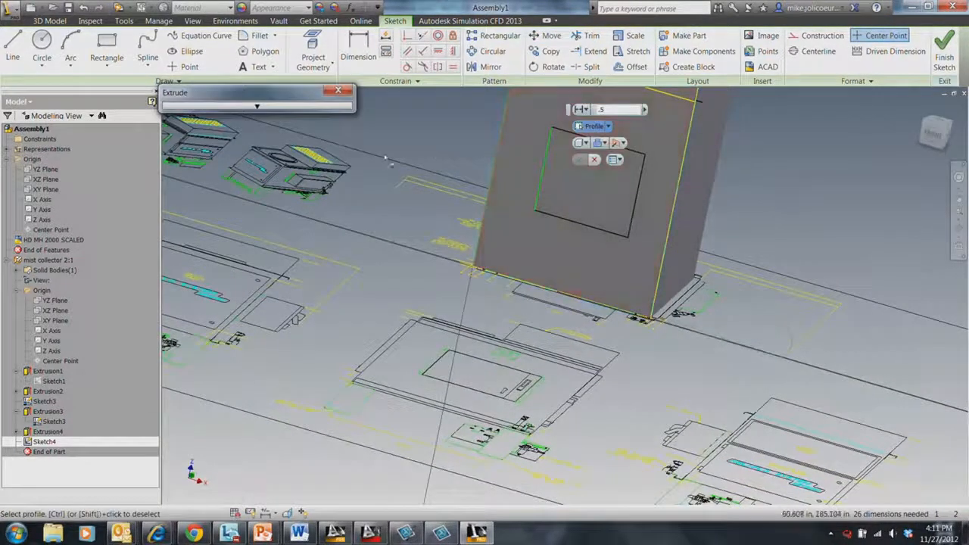
pyautogui.press('Escape')
# - Close the gap at the enclosure rectangle's lower-left corner by joining the bottom line's endpoint to the green vertical line
pyautogui.moveTo(412, 145); pyautogui.dragTo(455, 276, button='middle')
pyautogui.scroll(6, 456, 276)
pyautogui.moveTo(598, 313)
pyautogui.mouseDown(button='middle')
pyautogui.moveTo(378, 221)
pyautogui.moveTo(279, 156)
pyautogui.mouseUp(button='middle')
pyautogui.moveTo(614, 298)
pyautogui.mouseDown(button='middle')
pyautogui.moveTo(638, 283)
pyautogui.moveTo(647, 295)
pyautogui.mouseUp(button='middle')
pyautogui.scroll(3, 648, 296)
pyautogui.moveTo(621, 363); pyautogui.dragTo(739, 188, button='middle')
pyautogui.scroll(3, 659, 302)
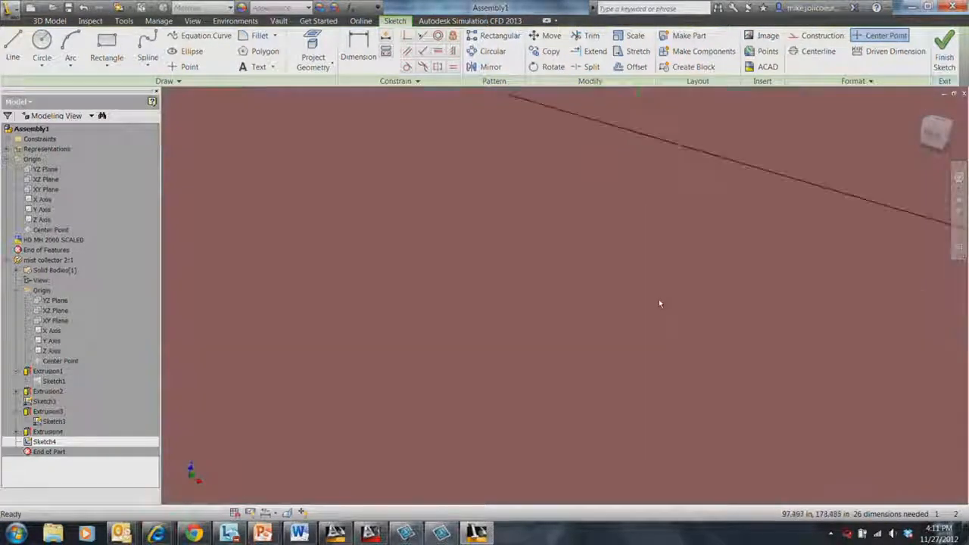
pyautogui.moveTo(628, 172); pyautogui.dragTo(784, 405, button='middle')
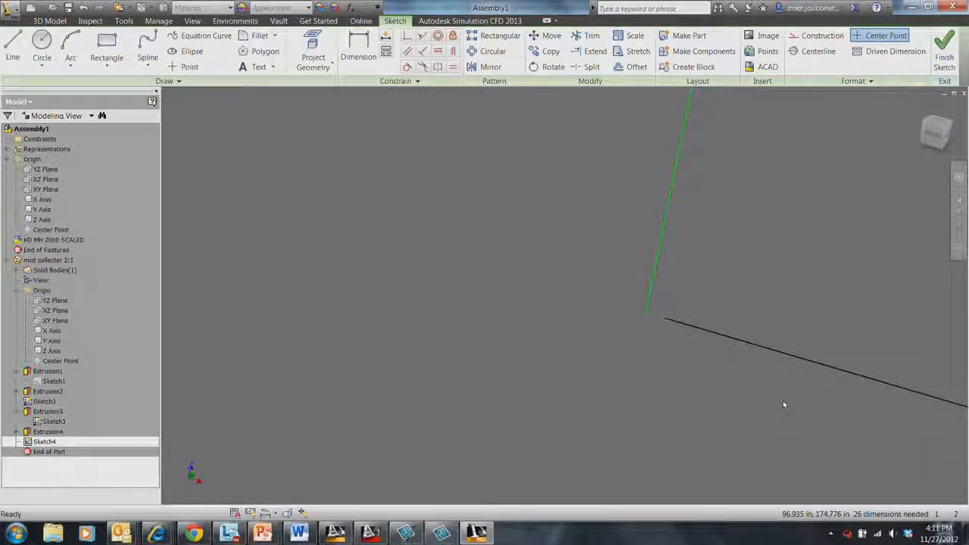
pyautogui.moveTo(783, 402)
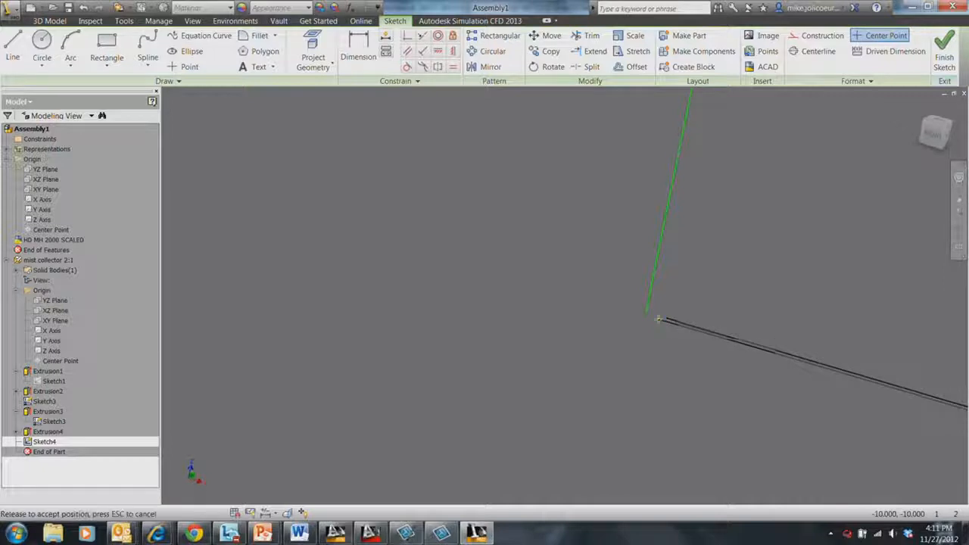
# - Close the gap at the enclosure rectangle's upper-left corner by joining the top line endpoints to the vertical line ends
pyautogui.moveTo(685, 307); pyautogui.dragTo(584, 492, button='middle')
pyautogui.moveTo(762, 199); pyautogui.dragTo(680, 323, button='middle')
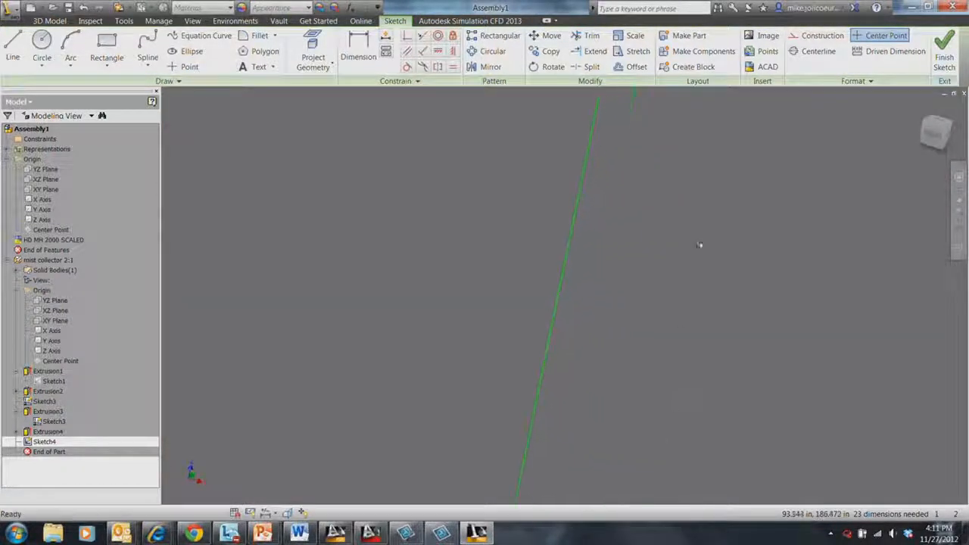
pyautogui.scroll(-4, 716, 182)
pyautogui.moveTo(788, 154); pyautogui.dragTo(669, 403, button='middle')
pyautogui.scroll(-1, 675, 404)
pyautogui.scroll(4, 671, 167)
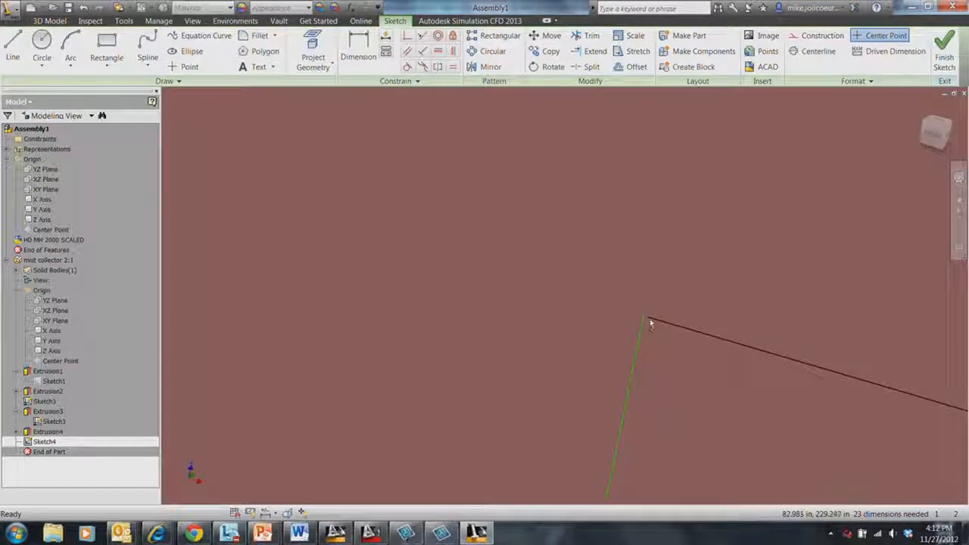
pyautogui.moveTo(649, 318); pyautogui.dragTo(643, 318)
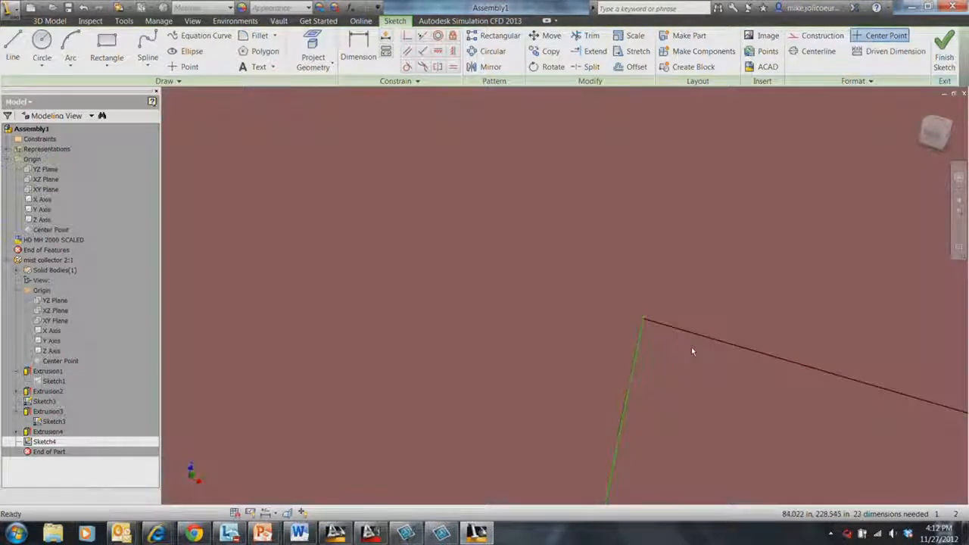
pyautogui.scroll(-3, 634, 343)
pyautogui.scroll(5, 635, 342)
pyautogui.scroll(-3, 685, 200)
pyautogui.moveTo(657, 279); pyautogui.dragTo(660, 262)
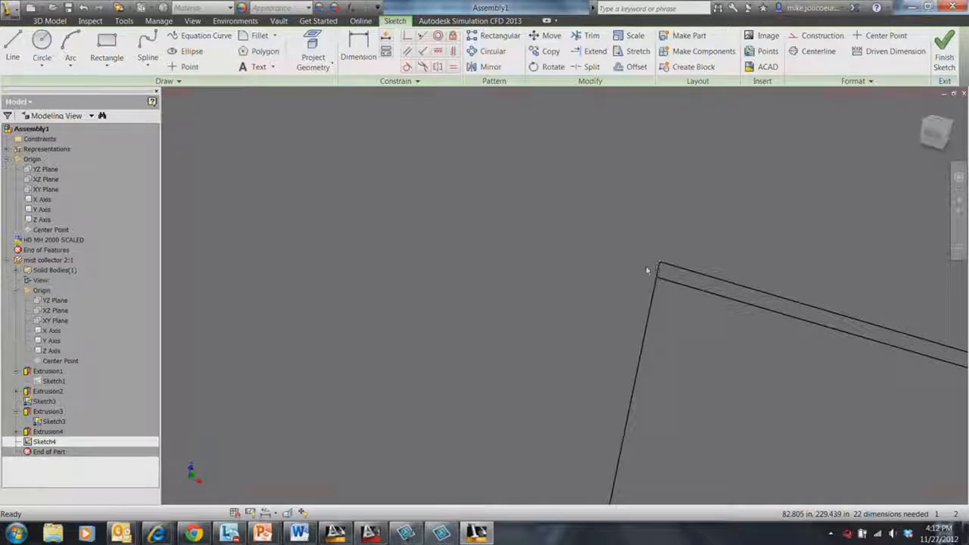
# - Extrude the closed enclosure rectangle 12 in outward from the body's front face
pyautogui.scroll(-5, 621, 295)
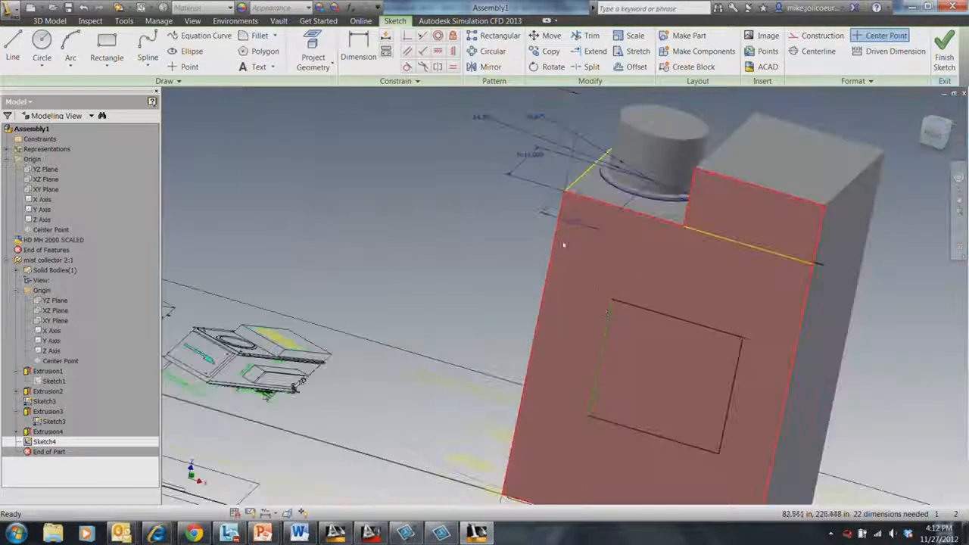
pyautogui.press('e')
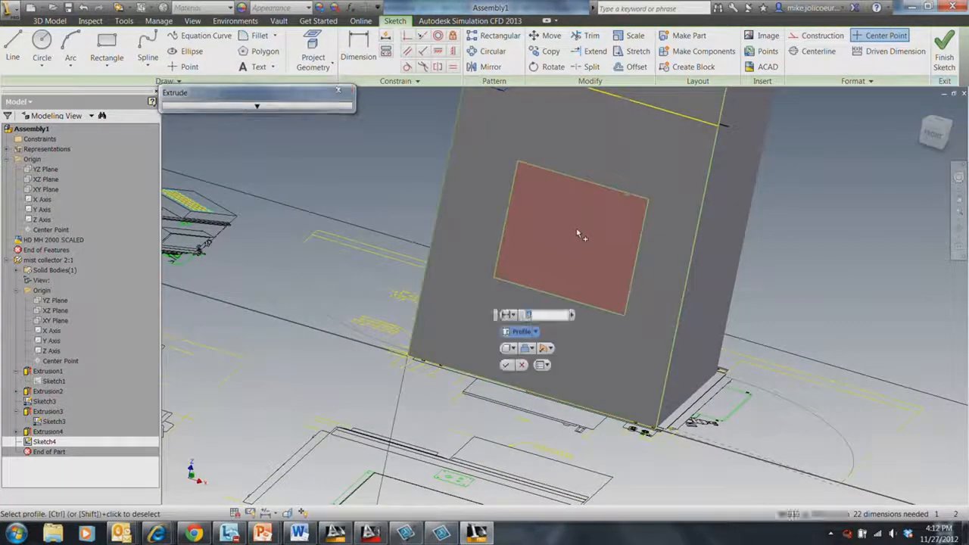
pyautogui.click(579, 235)
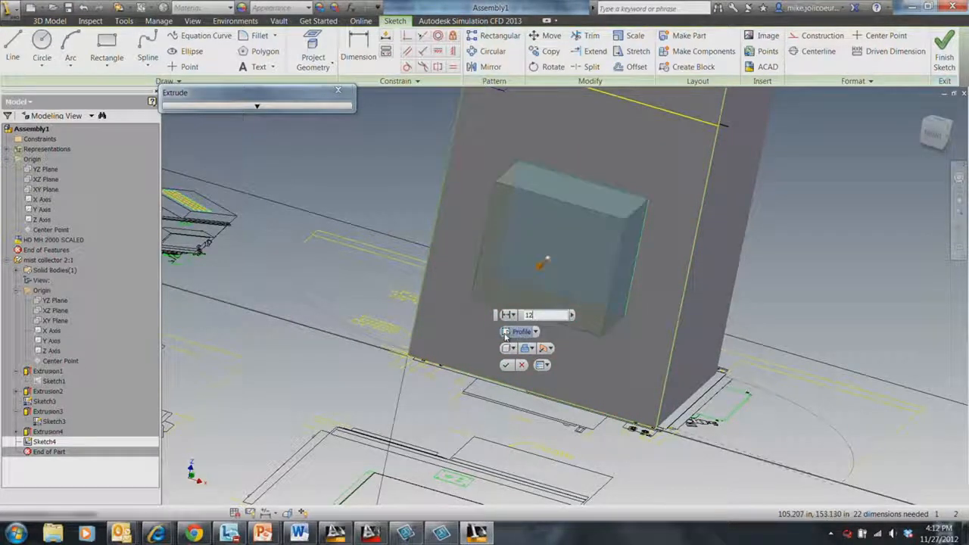
pyautogui.click(505, 364)
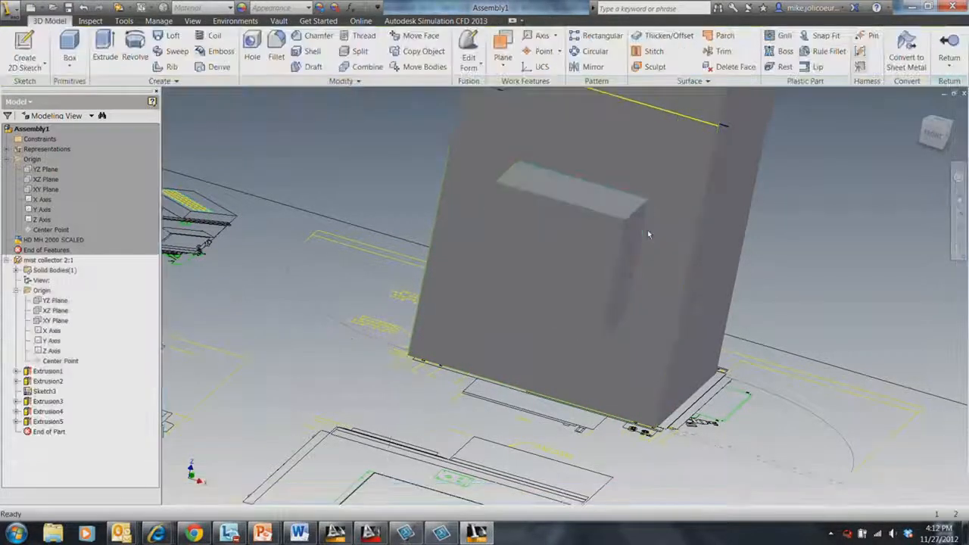
# - Sketch a 44.2 in diameter circle on the enclosure's top face, centred on its outer right corner and passing through the outer left corner
pyautogui.rightClick(578, 199)
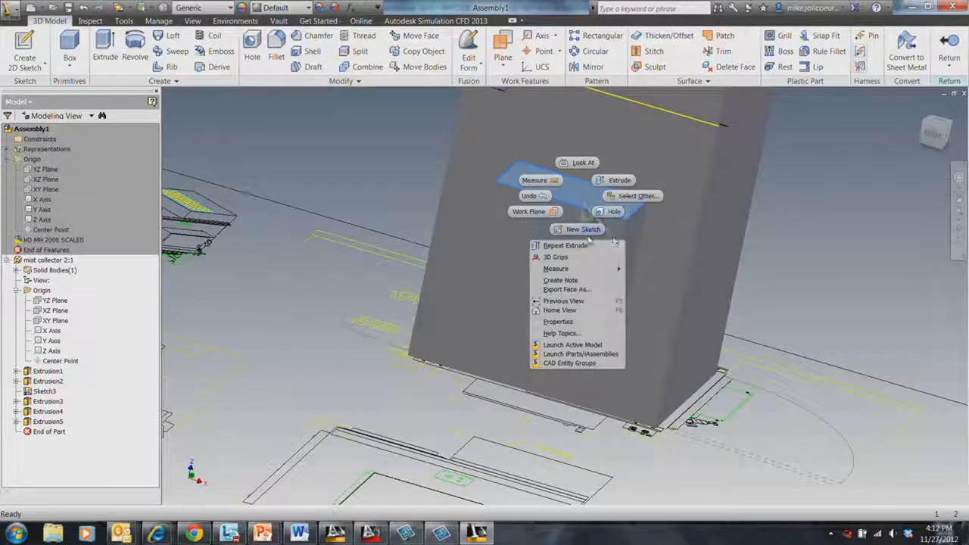
pyautogui.click(583, 230)
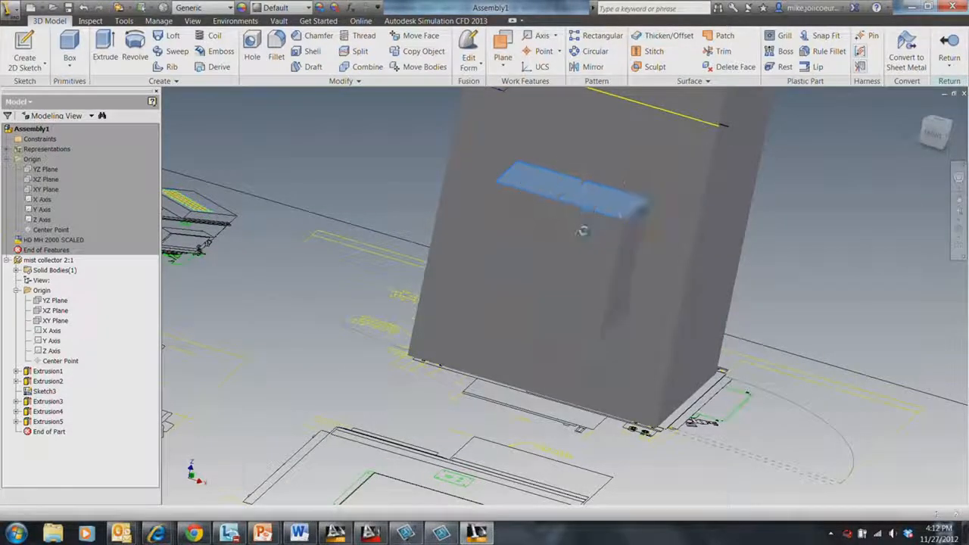
pyautogui.moveTo(836, 184)
pyautogui.mouseDown(button='middle')
pyautogui.moveTo(582, 380)
pyautogui.moveTo(583, 439)
pyautogui.moveTo(606, 326)
pyautogui.mouseUp(button='middle')
pyautogui.scroll(3, 586, 440)
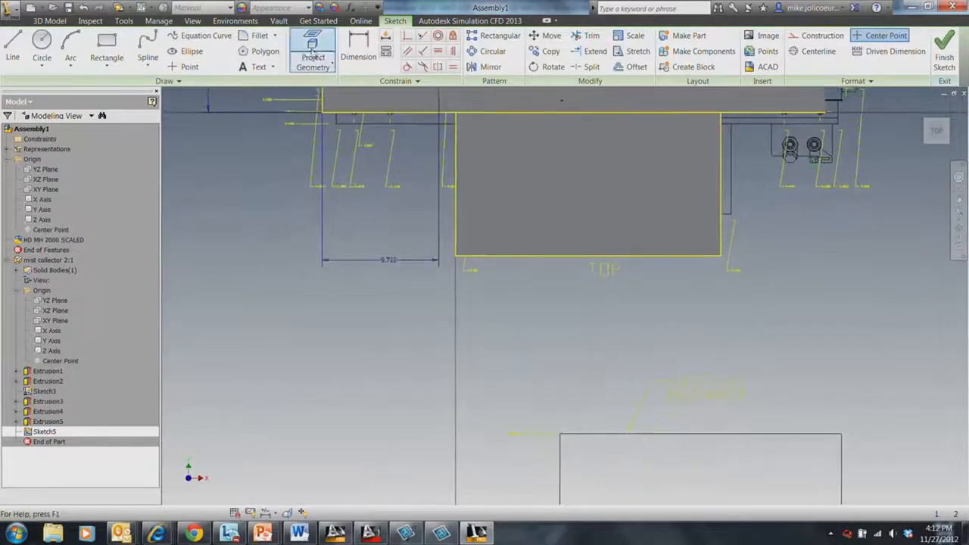
pyautogui.click(15, 47)
pyautogui.click(719, 255)
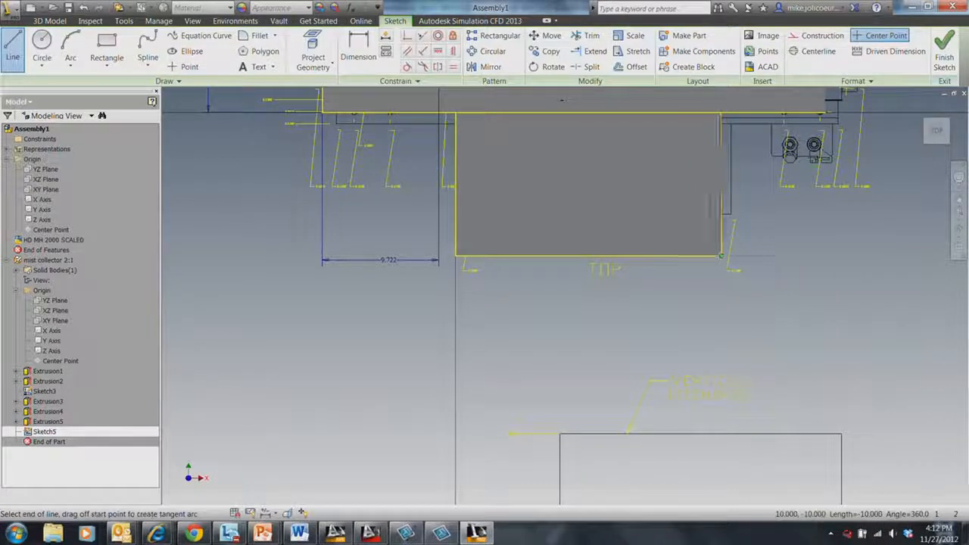
pyautogui.click(42, 59)
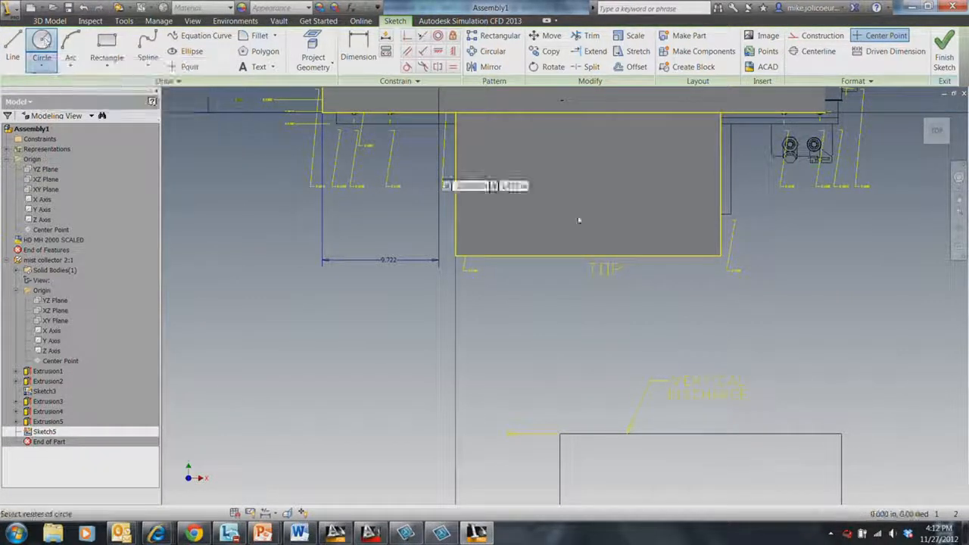
pyautogui.click(723, 259)
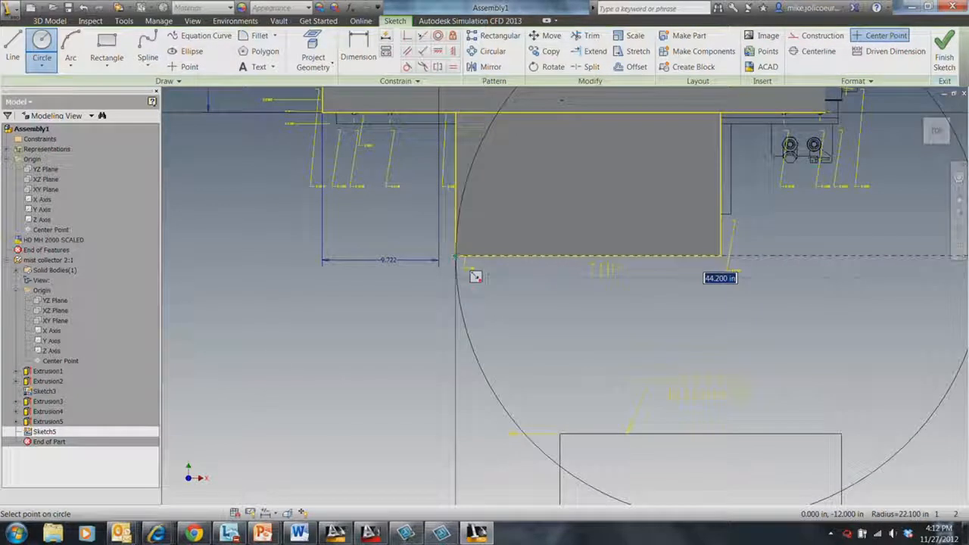
pyautogui.click(470, 277)
pyautogui.scroll(5, 718, 392)
pyautogui.scroll(-5, 719, 392)
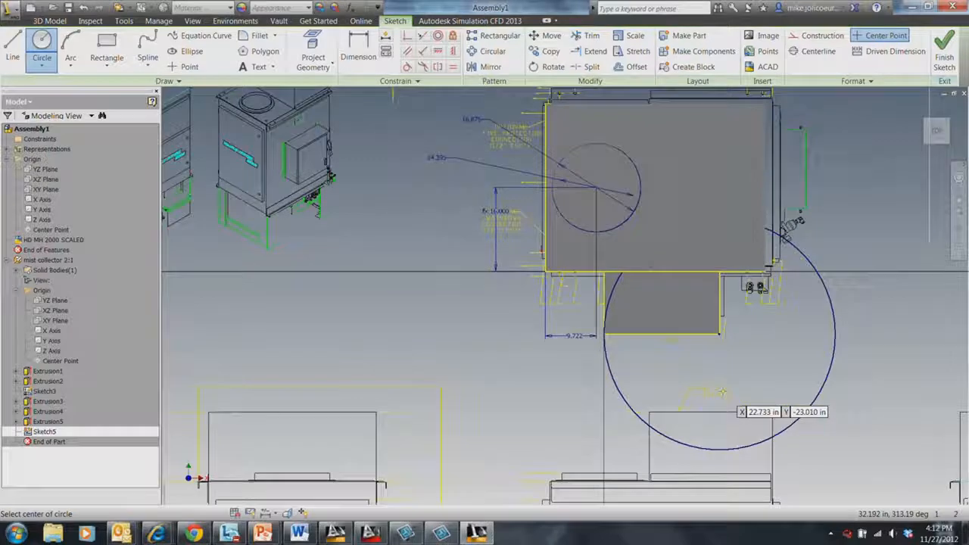
# - Draw a 22.1 in line from the circle's centre straight outward, perpendicular to the enclosure's front edge, ending on the circle
pyautogui.moveTo(719, 392); pyautogui.dragTo(582, 345, button='middle')
pyautogui.click(11, 53)
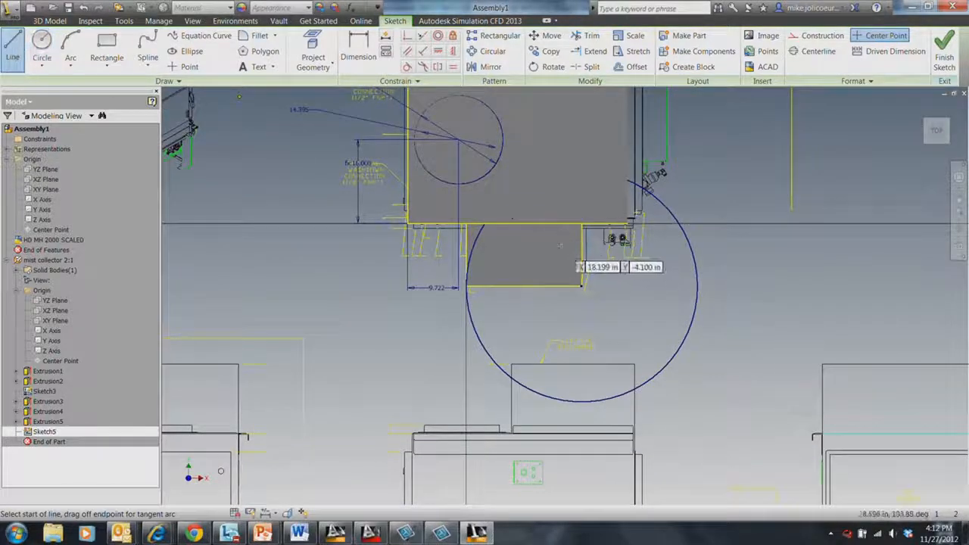
pyautogui.click(581, 286)
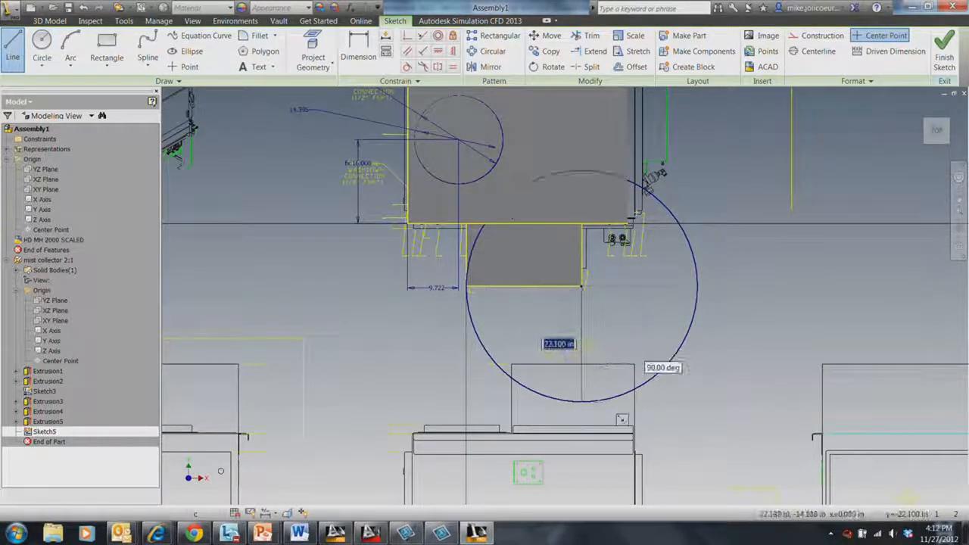
pyautogui.doubleClick(583, 403)
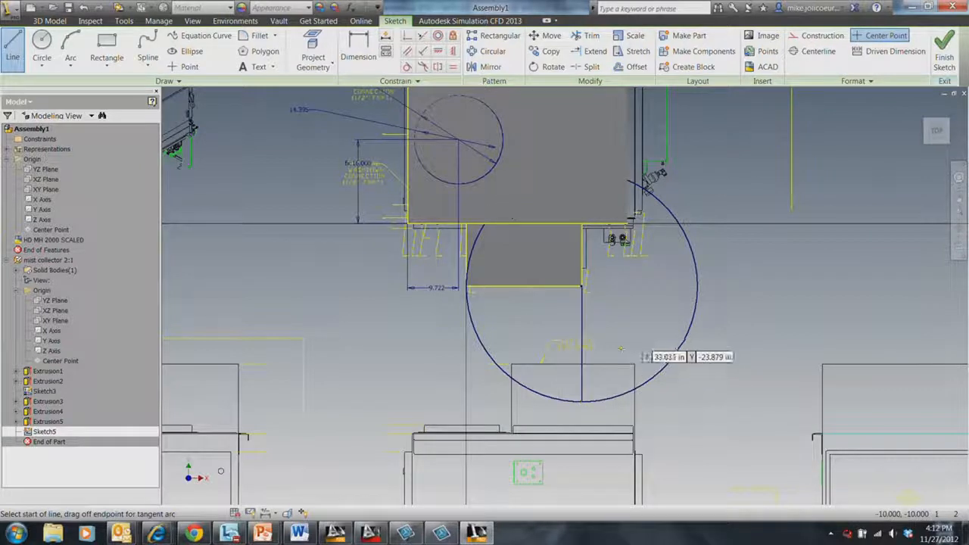
# - Trim the circle to the quarter arc between the enclosure's outer left corner and the end of the radius line
pyautogui.click(588, 35)
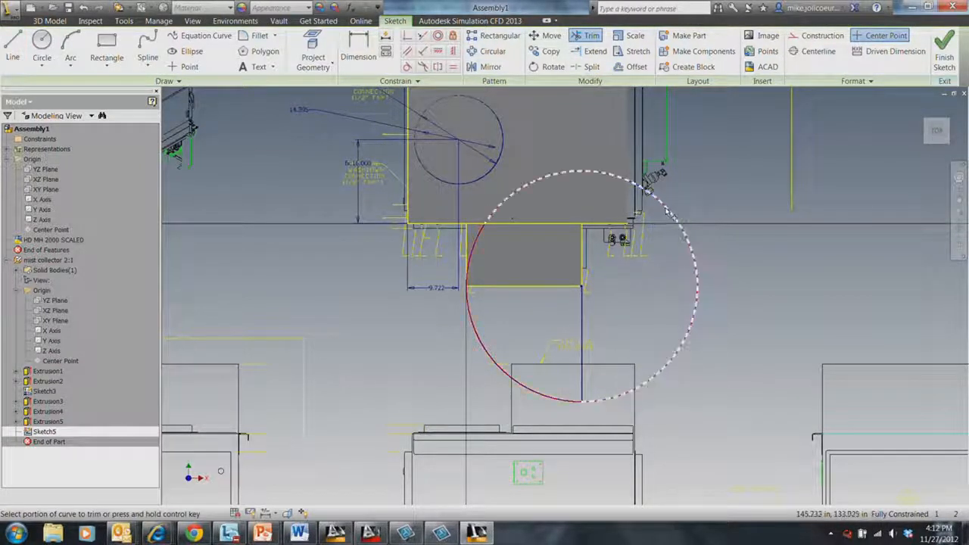
pyautogui.click(669, 211)
pyautogui.click(471, 254)
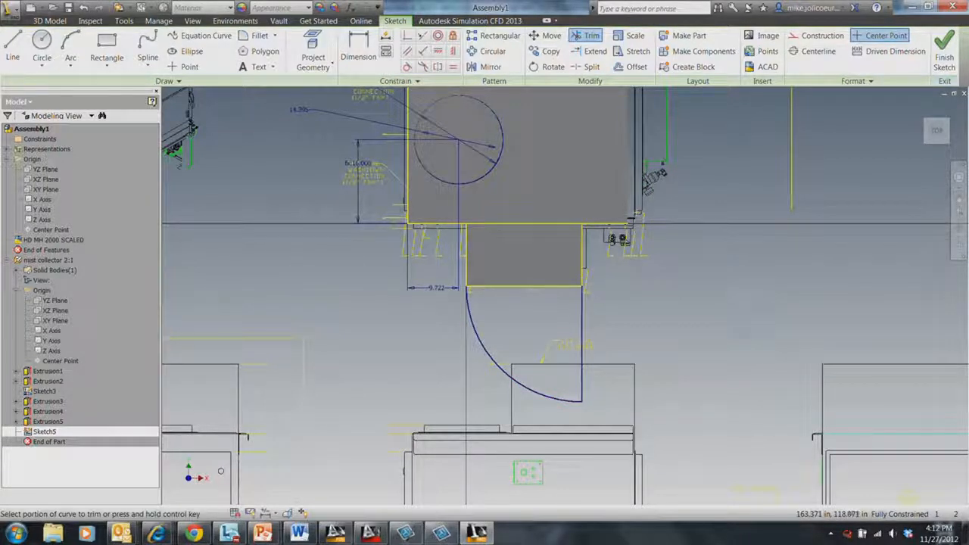
# - Extrude the door-swing arc and line as a surface down to the enclosure's bottom face, using the To extent
pyautogui.moveTo(738, 340)
pyautogui.keyDown('shift'); pyautogui.mouseDown(button='middle')
pyautogui.moveTo(572, 447)
pyautogui.moveTo(551, 359)
pyautogui.mouseUp(button='middle'); pyautogui.keyUp('shift')
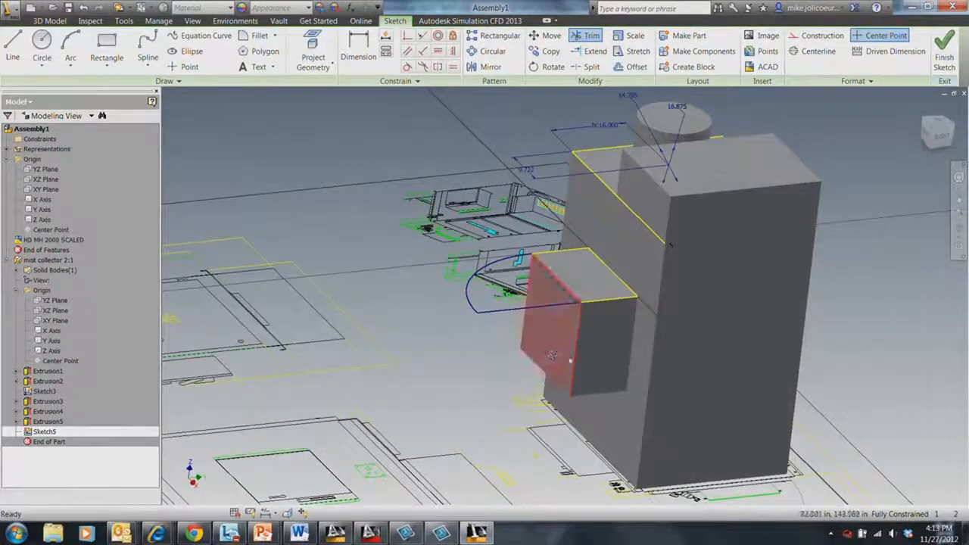
pyautogui.press('e')
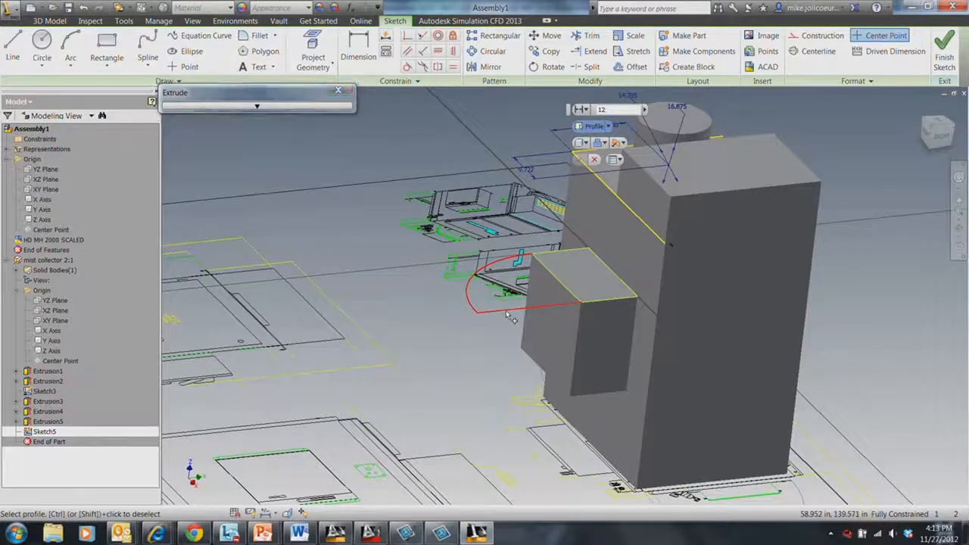
pyautogui.click(509, 315)
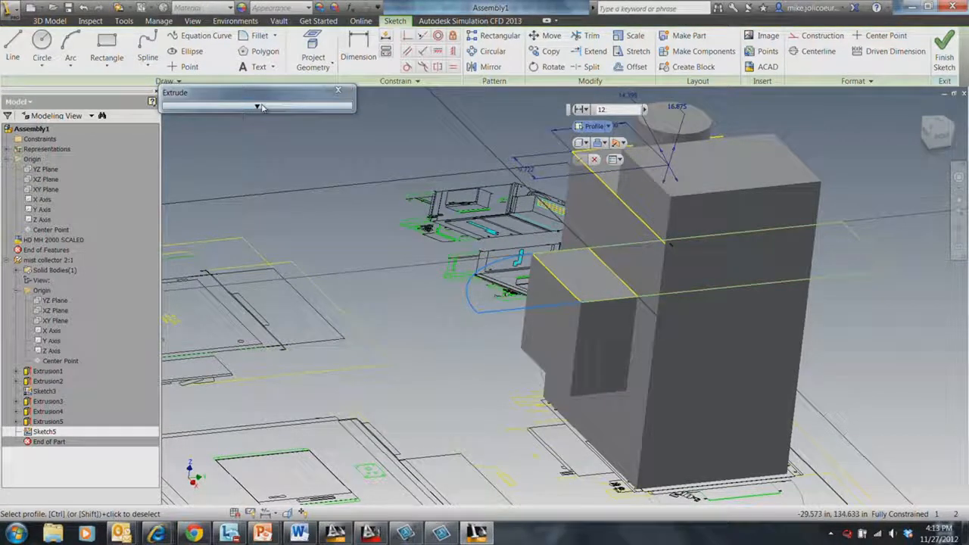
pyautogui.click(259, 108)
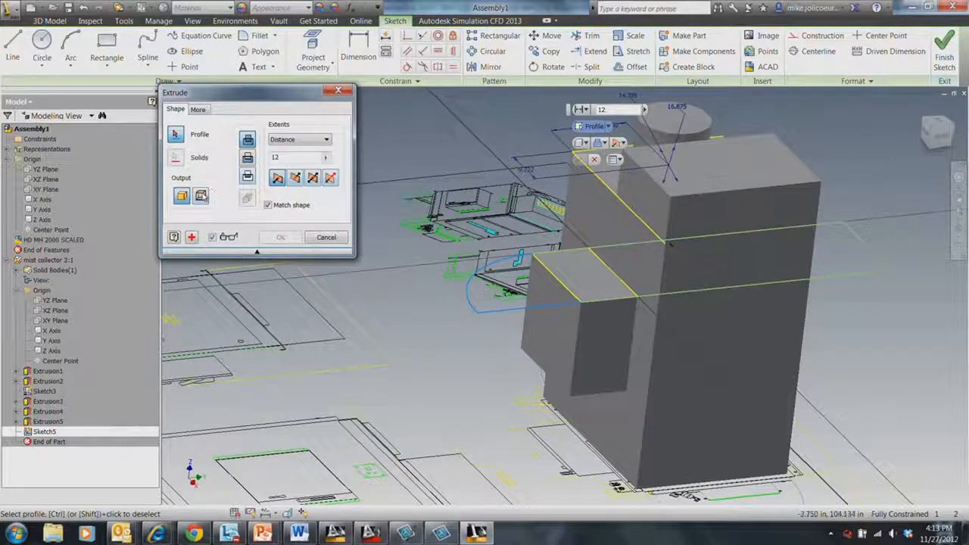
pyautogui.click(494, 317)
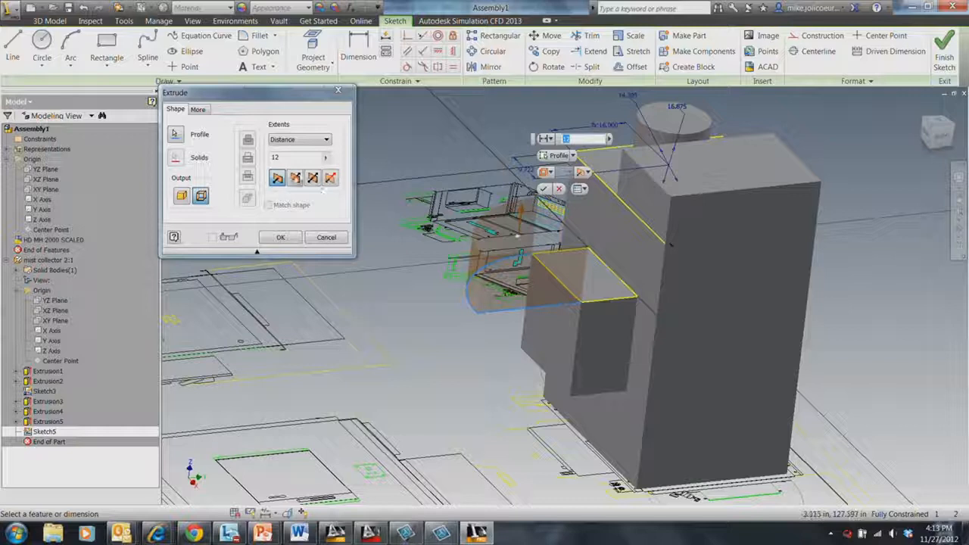
pyautogui.click(295, 178)
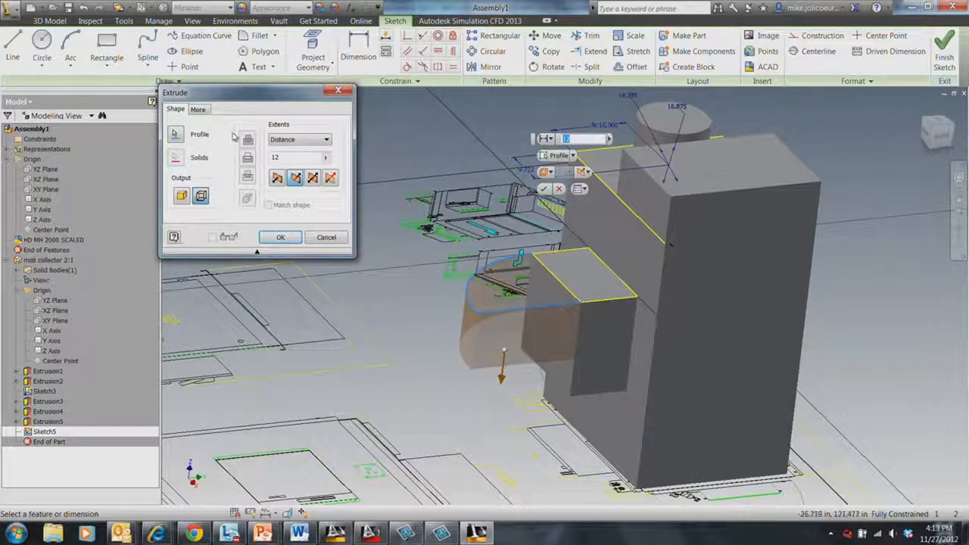
pyautogui.click(322, 140)
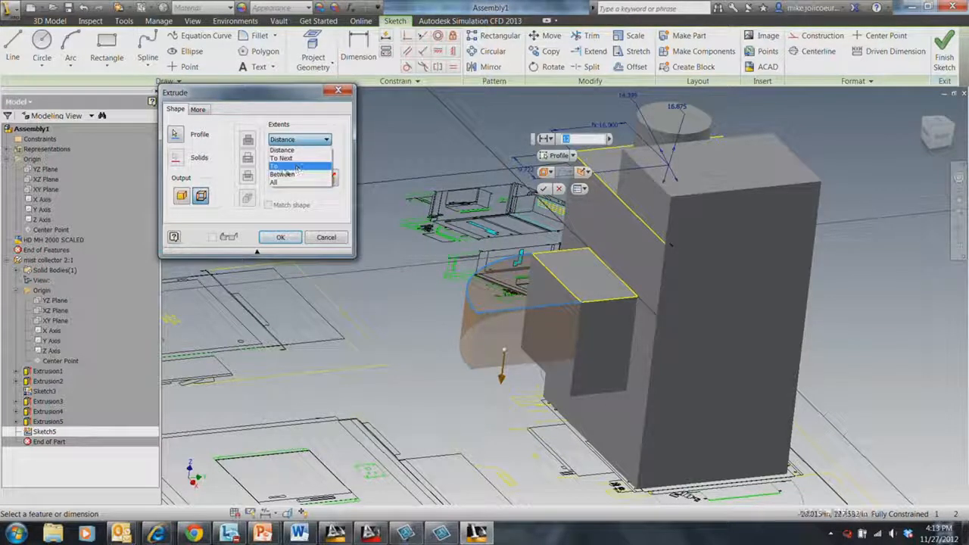
pyautogui.click(288, 169)
pyautogui.keyDown('shift'); pyautogui.moveTo(508, 369); pyautogui.dragTo(564, 372, button='middle'); pyautogui.keyUp('shift')
pyautogui.click(573, 371)
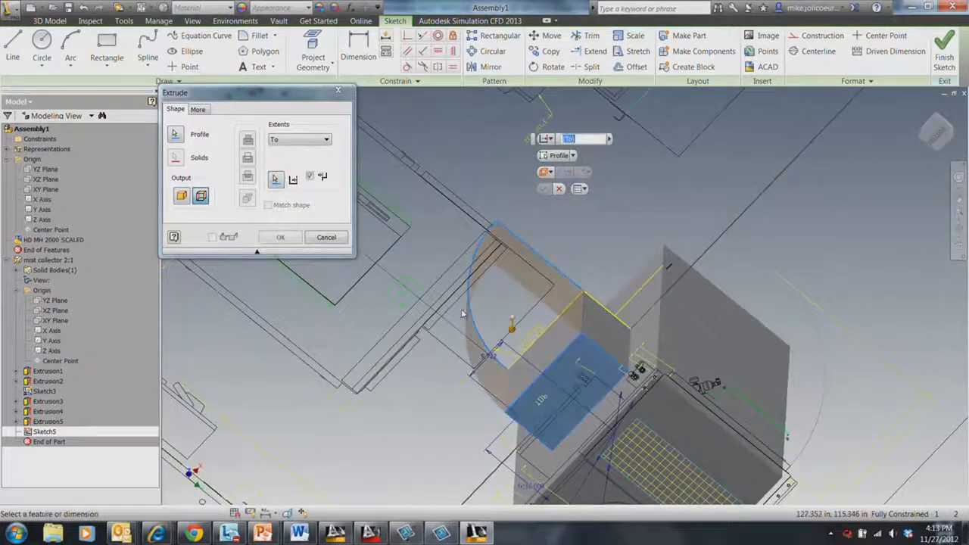
pyautogui.click(277, 237)
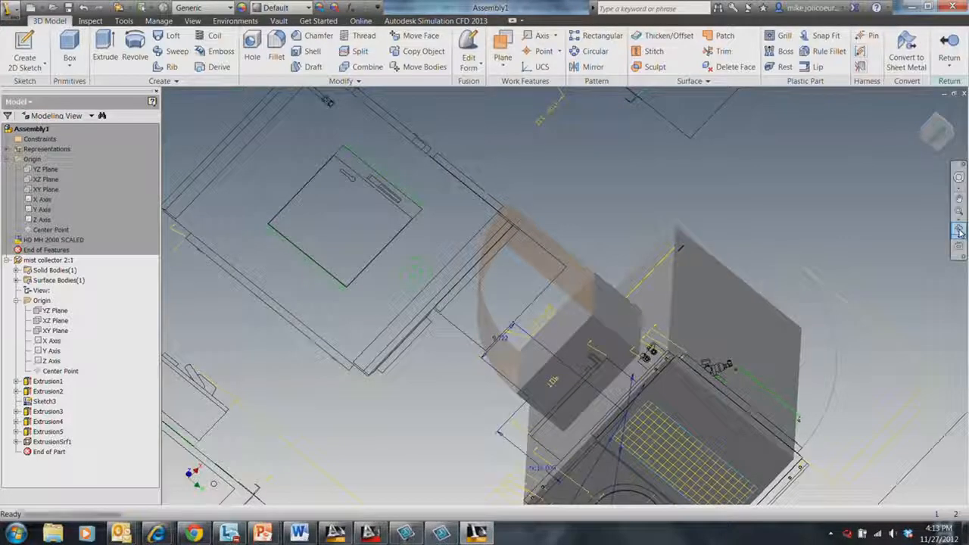
# - Examine the door-swing surface, the enclosure and the collector body from several sides
pyautogui.click(959, 231)
pyautogui.moveTo(569, 249); pyautogui.dragTo(582, 280)
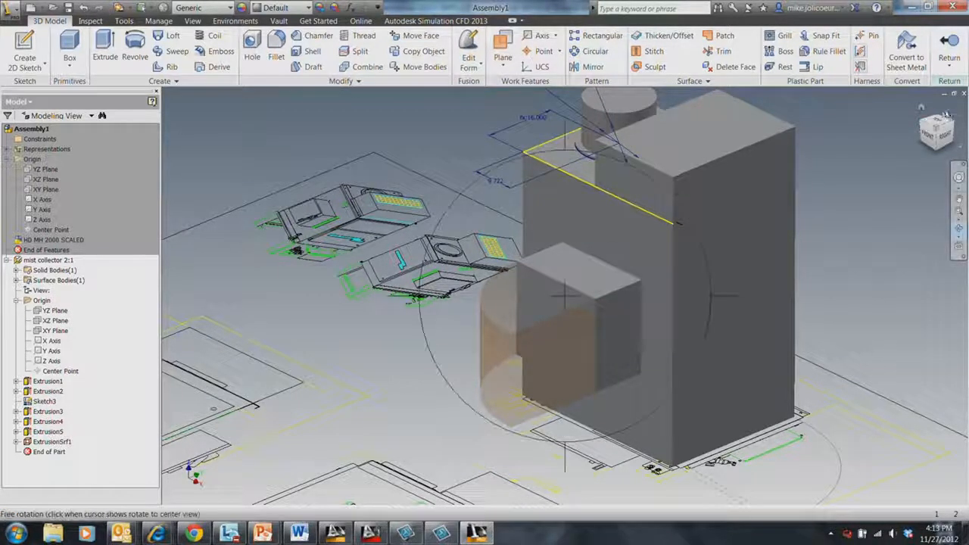
pyautogui.moveTo(941, 141); pyautogui.dragTo(926, 192, button='middle')
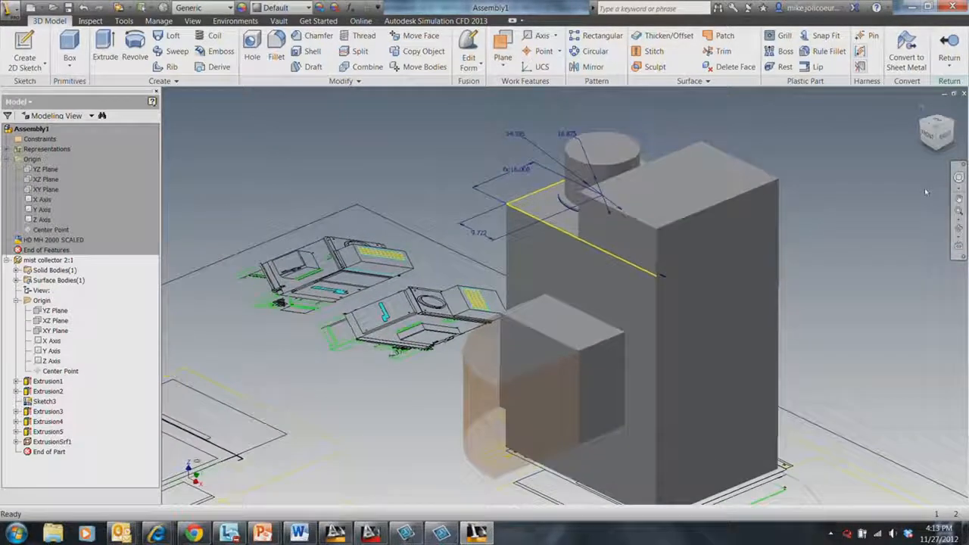
pyautogui.scroll(-3, 963, 233)
pyautogui.moveTo(963, 235); pyautogui.dragTo(847, 254, button='middle')
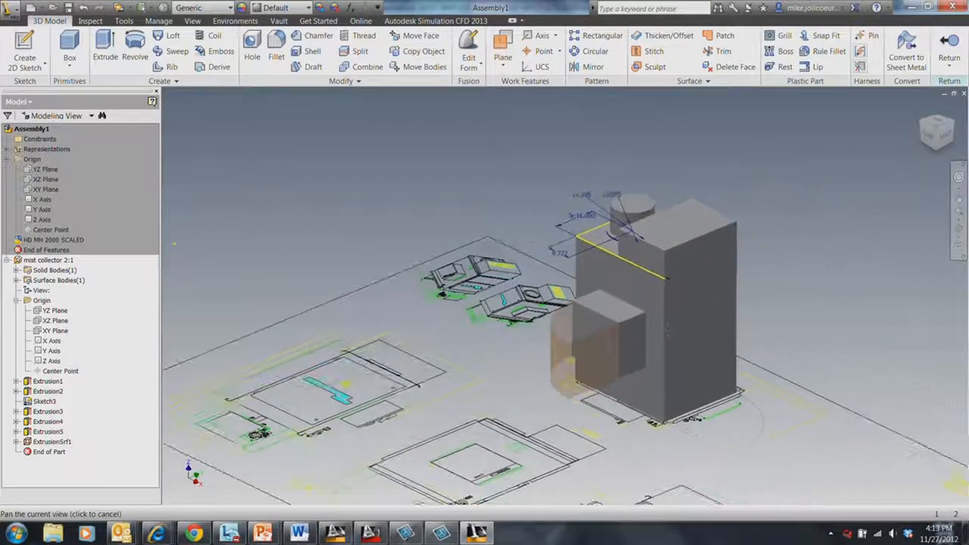
pyautogui.click(959, 227)
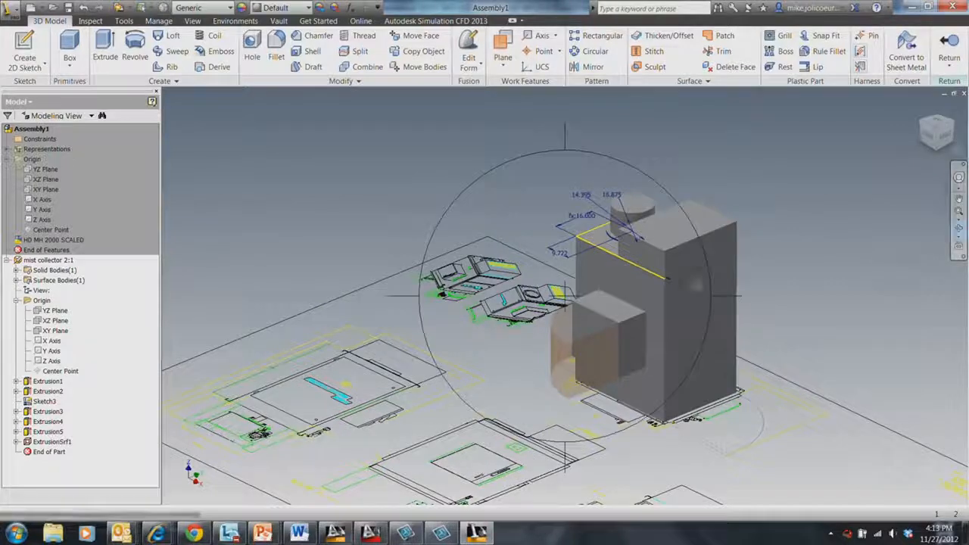
pyautogui.moveTo(566, 336); pyautogui.dragTo(627, 364)
pyautogui.moveTo(632, 356); pyautogui.dragTo(825, 341, button='middle')
pyautogui.moveTo(592, 284); pyautogui.dragTo(651, 352, button='middle')
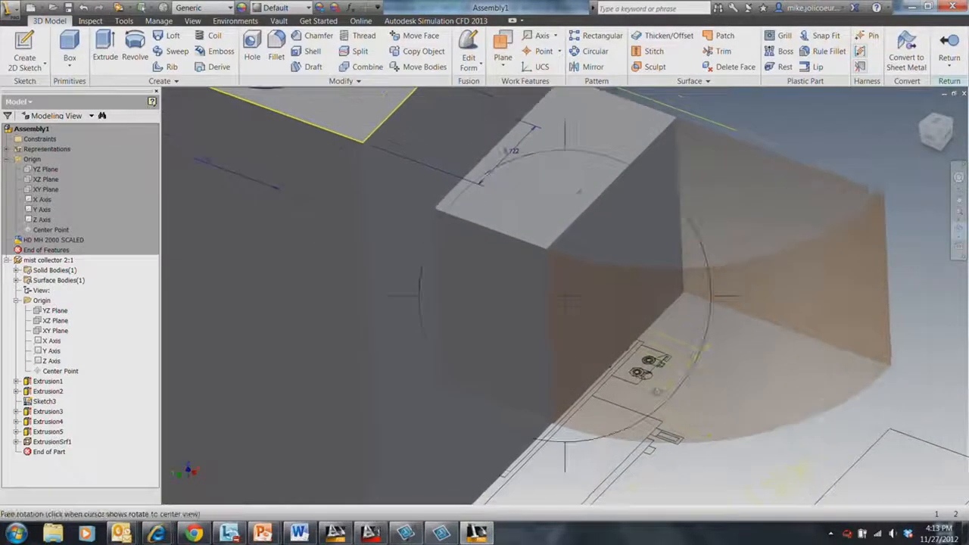
pyautogui.scroll(-6, 651, 352)
pyautogui.scroll(3, 651, 352)
pyautogui.press('Escape')
pyautogui.rightClick(248, 236)
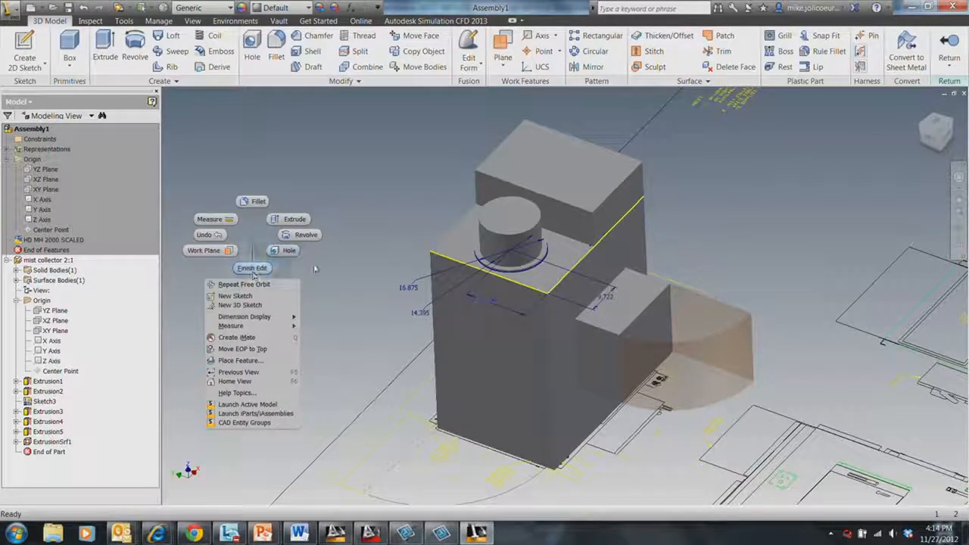
pyautogui.click(286, 250)
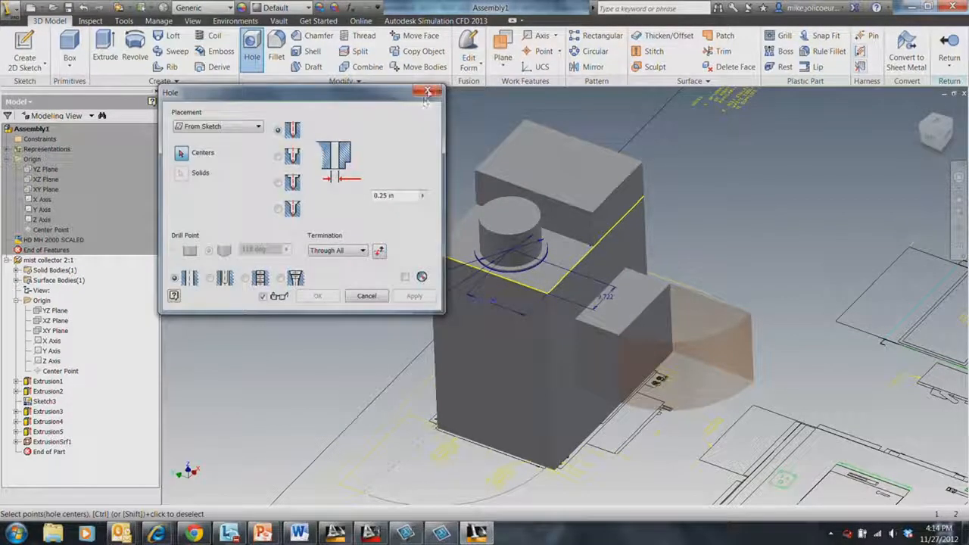
pyautogui.click(427, 91)
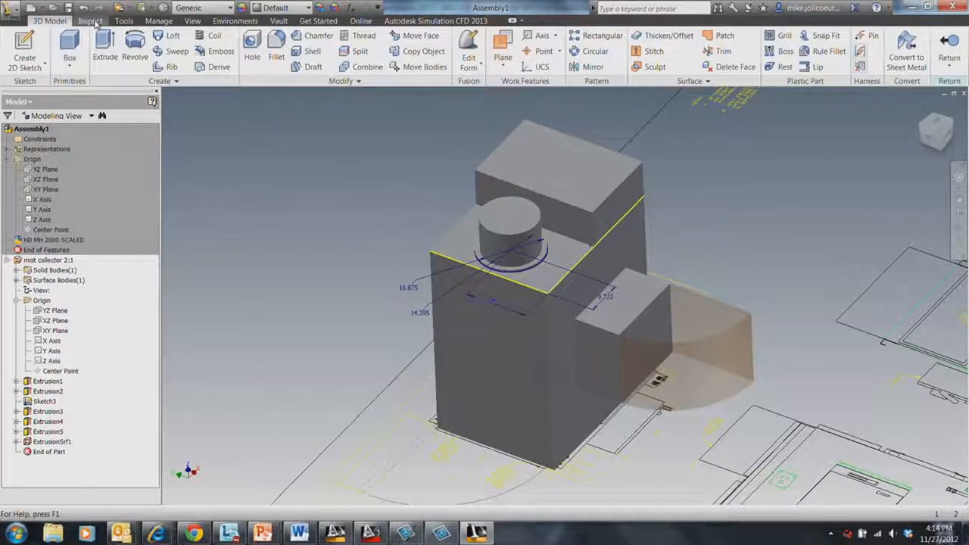
# - Make the Width user parameter multi-value, adding 28 and 40 to its value list alongside 32 in
pyautogui.click(245, 24)
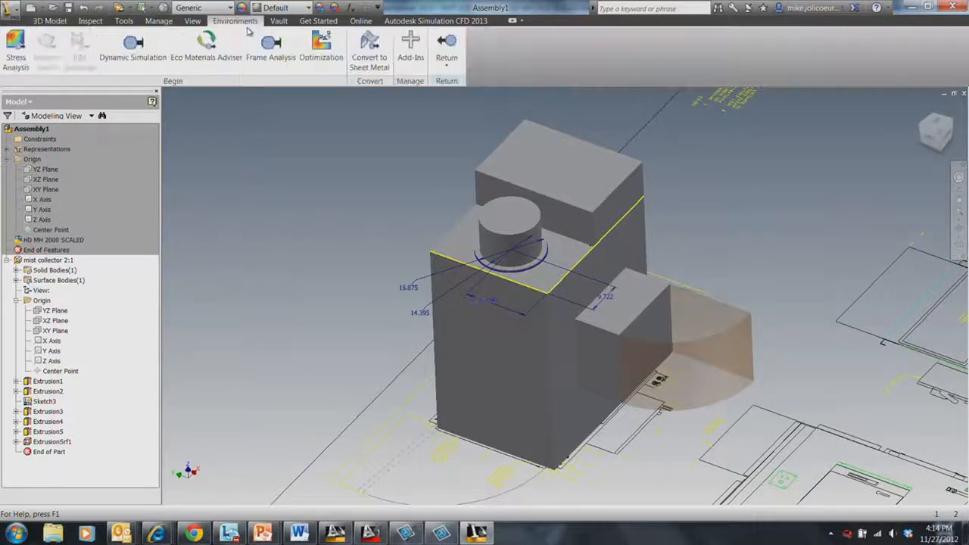
pyautogui.click(158, 20)
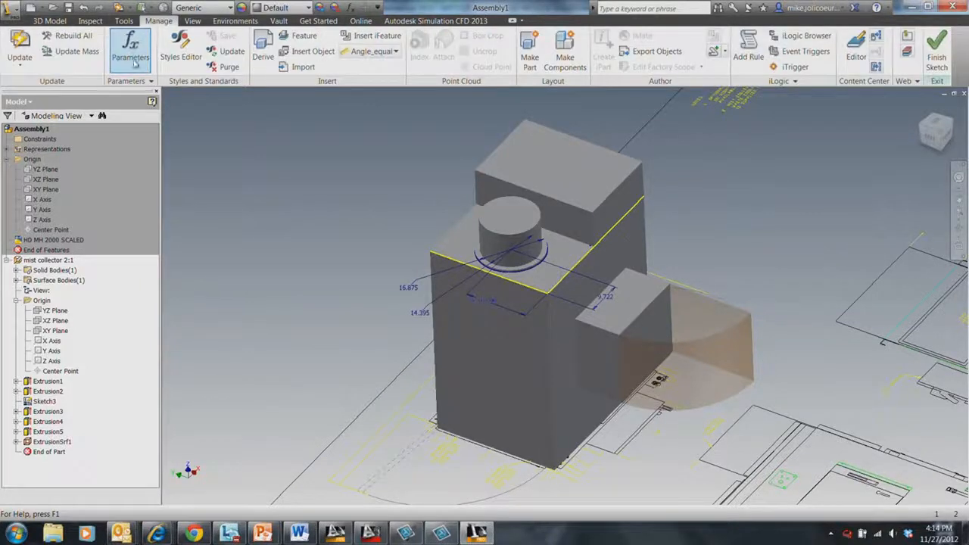
pyautogui.click(132, 54)
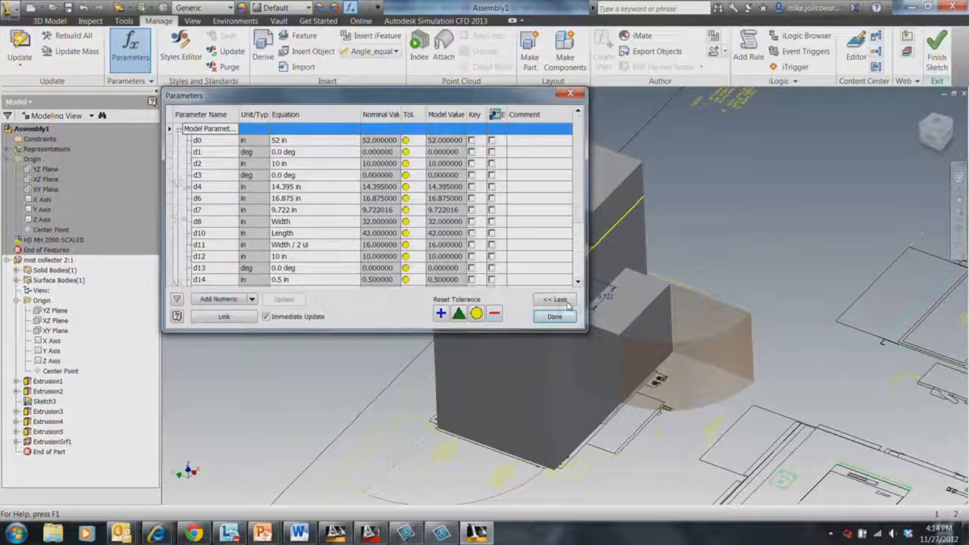
pyautogui.scroll(-3, 580, 219)
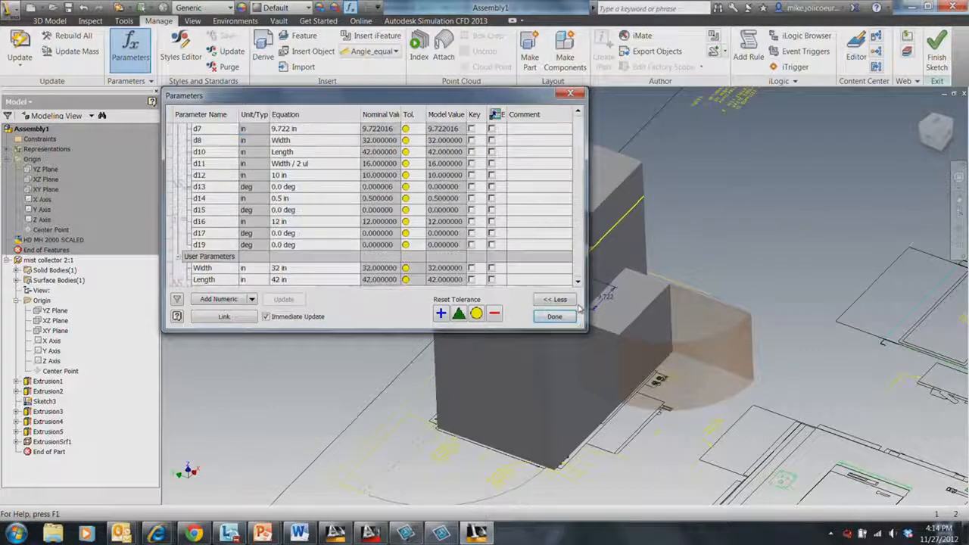
pyautogui.click(312, 268)
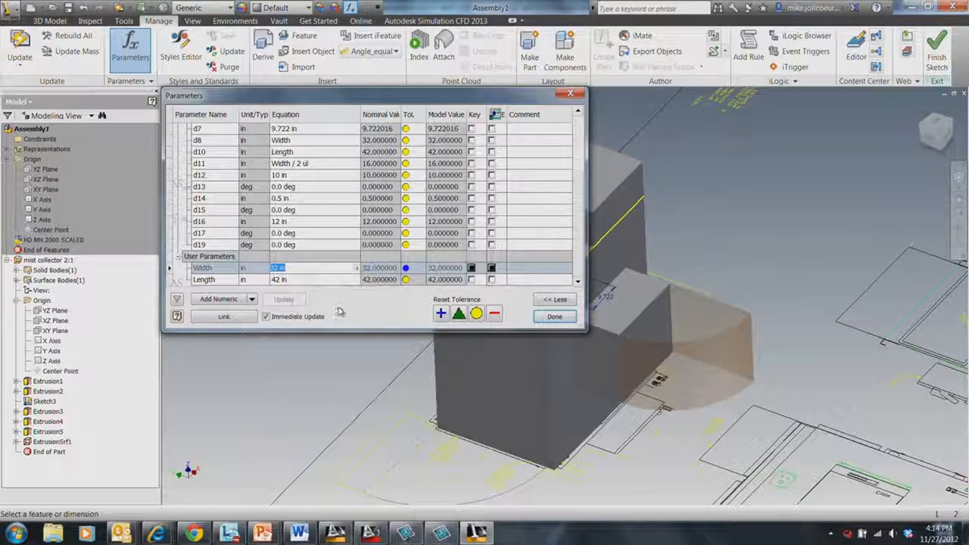
pyautogui.click(331, 236)
pyautogui.rightClick(320, 270)
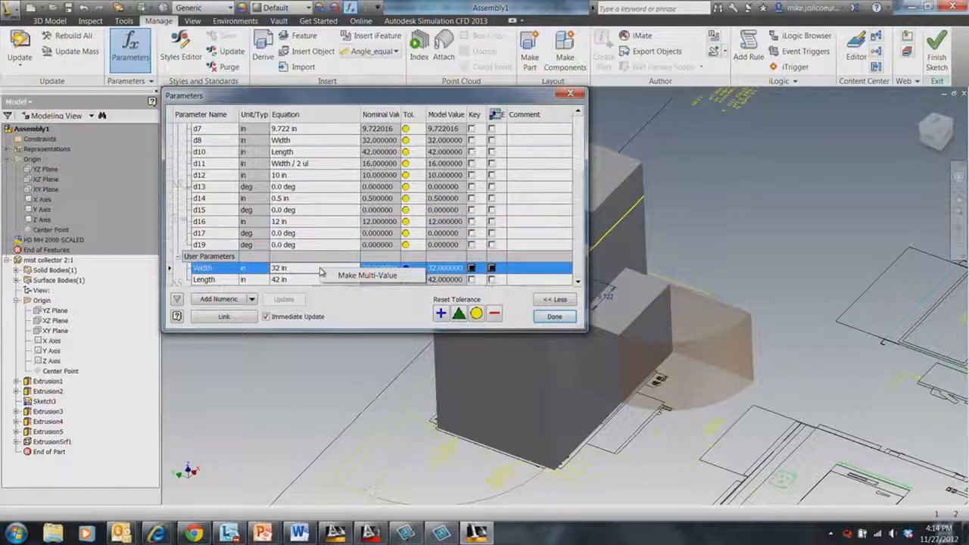
pyautogui.click(349, 276)
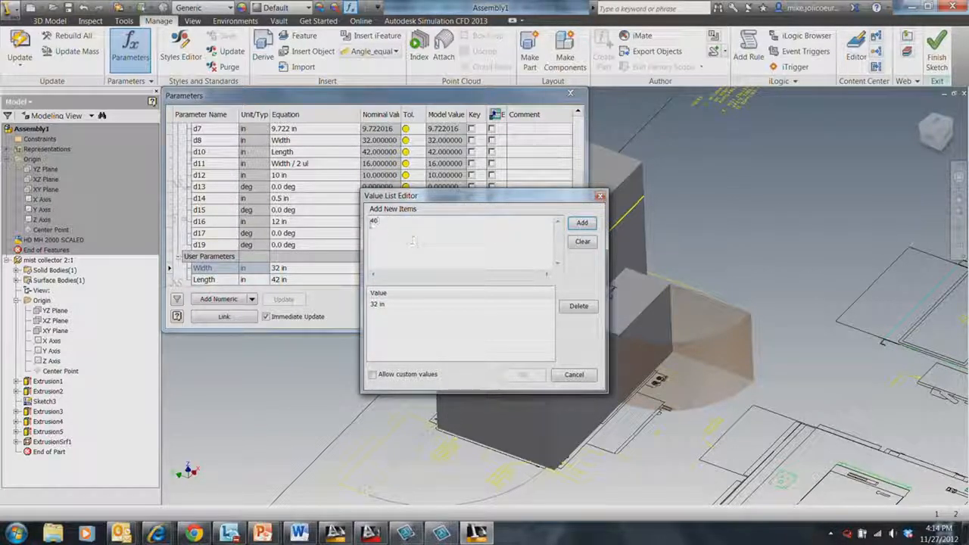
pyautogui.doubleClick(386, 222)
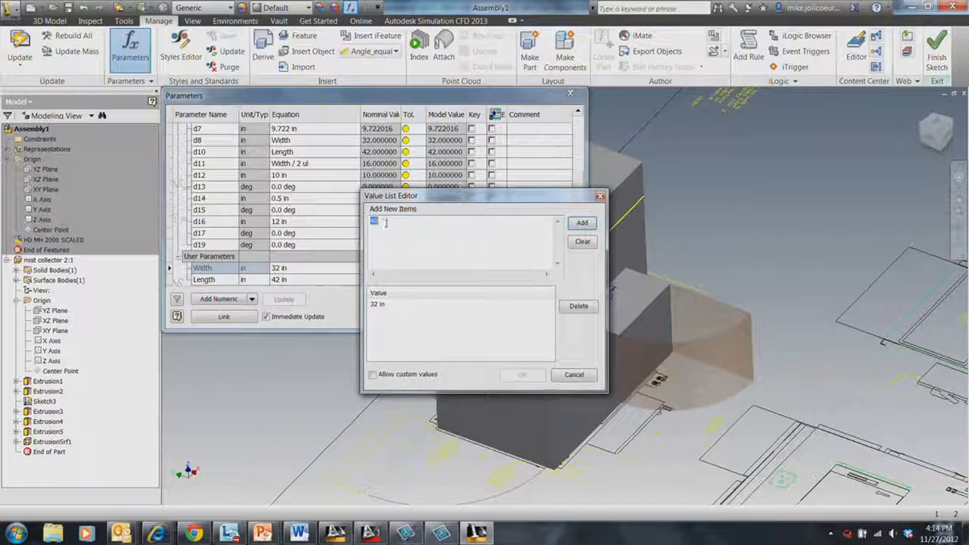
pyautogui.write('28 ')
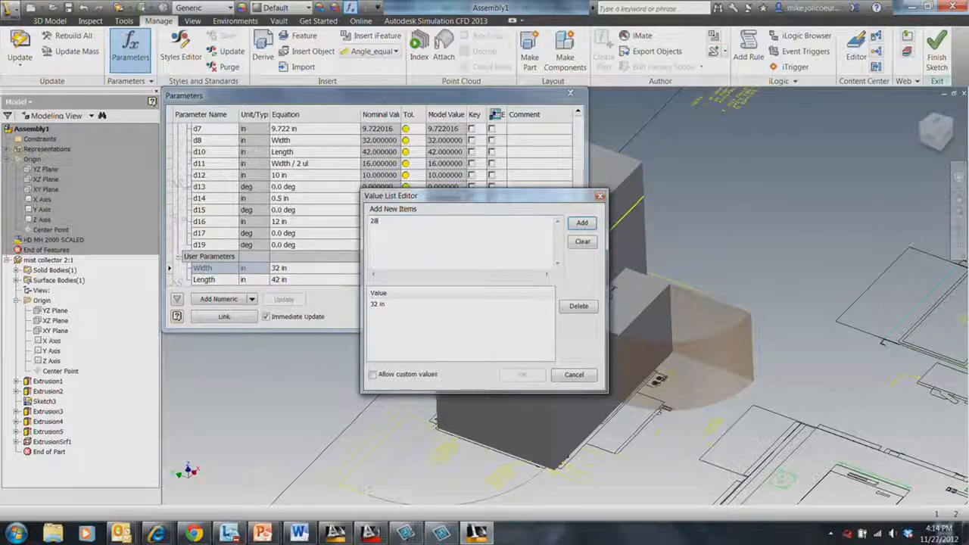
pyautogui.write('40')
pyautogui.click(582, 223)
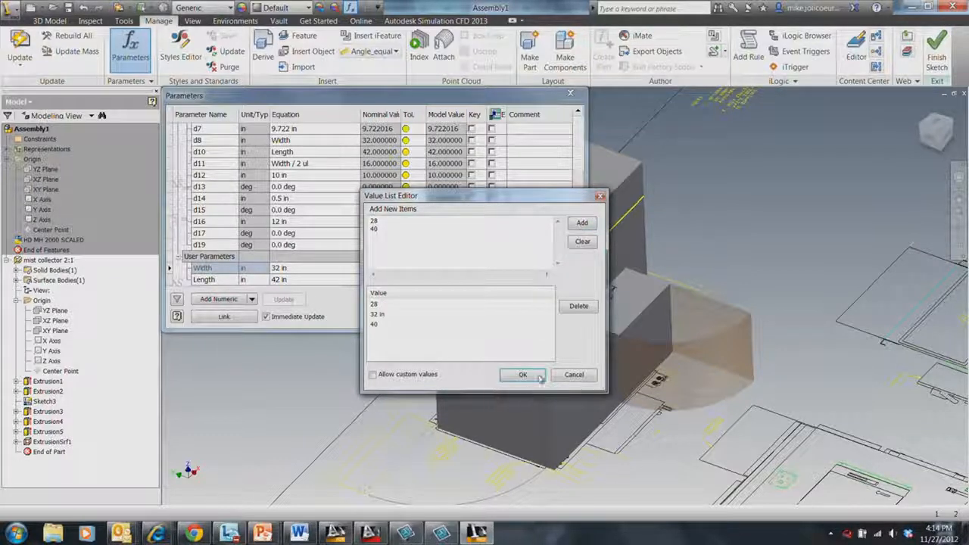
pyautogui.click(522, 374)
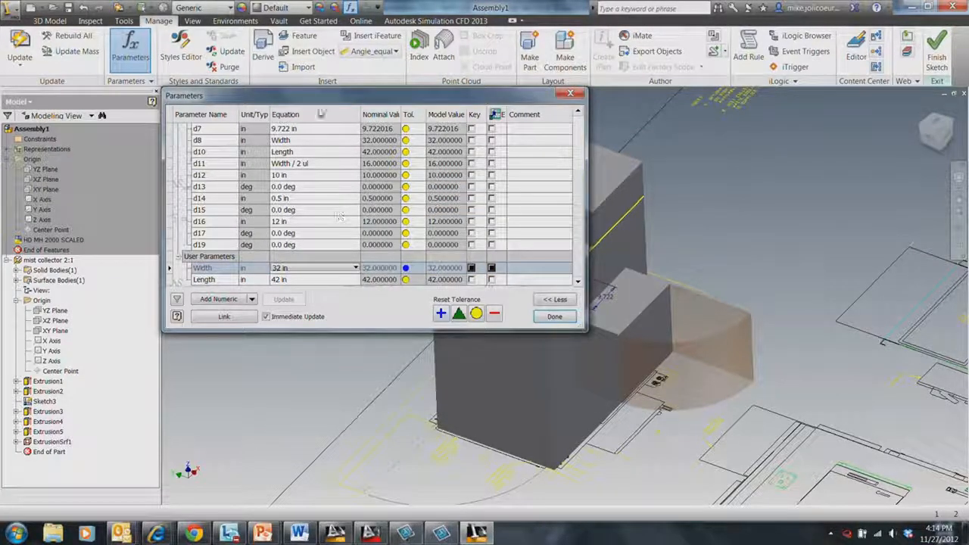
# - Try the Width values 40 in and 28 in on the collector model, keeping the model in sight
pyautogui.moveTo(228, 96); pyautogui.dragTo(101, 114)
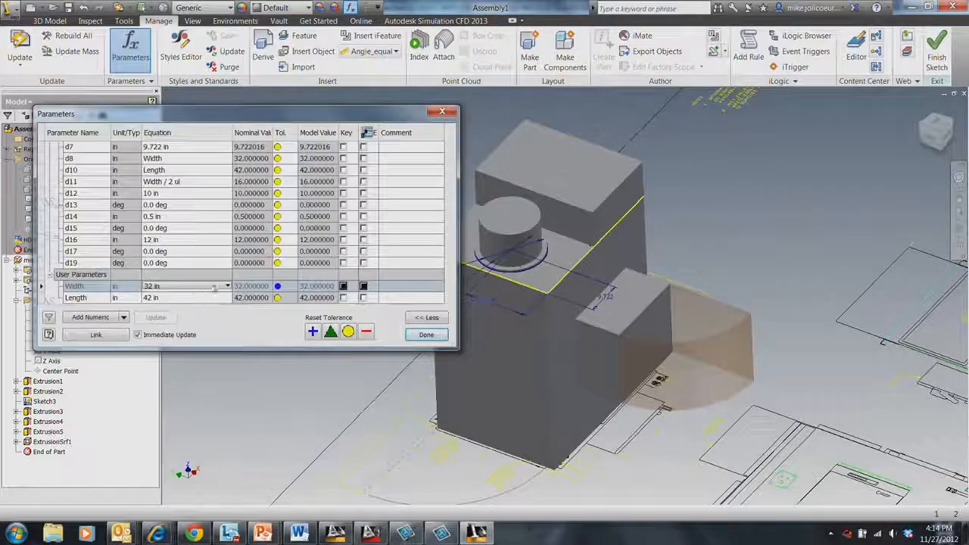
pyautogui.click(227, 287)
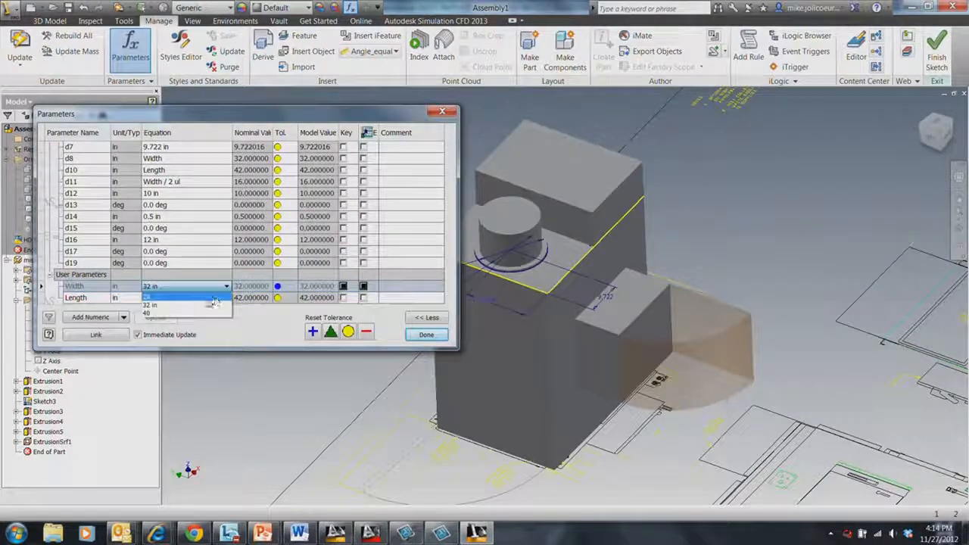
pyautogui.click(162, 312)
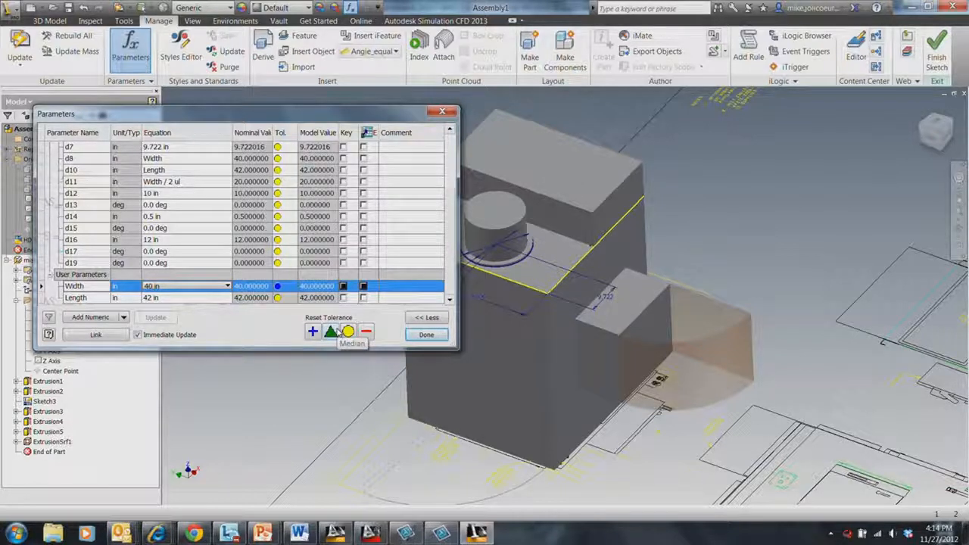
pyautogui.click(226, 286)
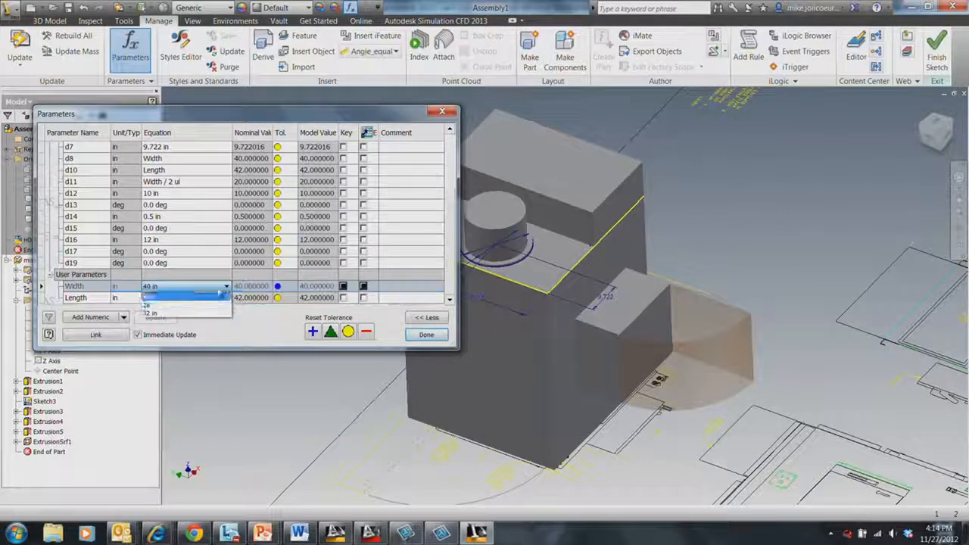
pyautogui.click(155, 305)
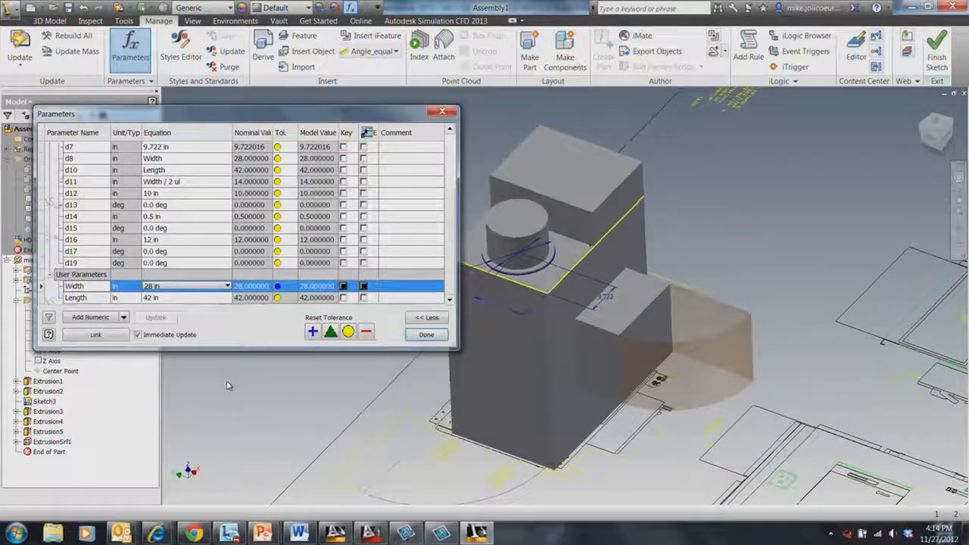
# - Set the Width parameter to 32 in from its value list and finish editing the parameters
pyautogui.click(227, 287)
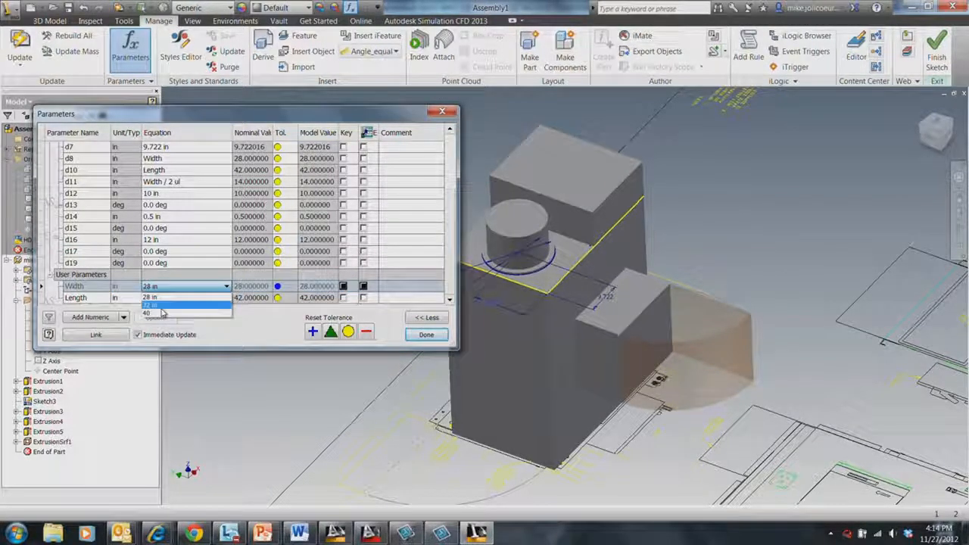
pyautogui.click(160, 307)
pyautogui.click(427, 335)
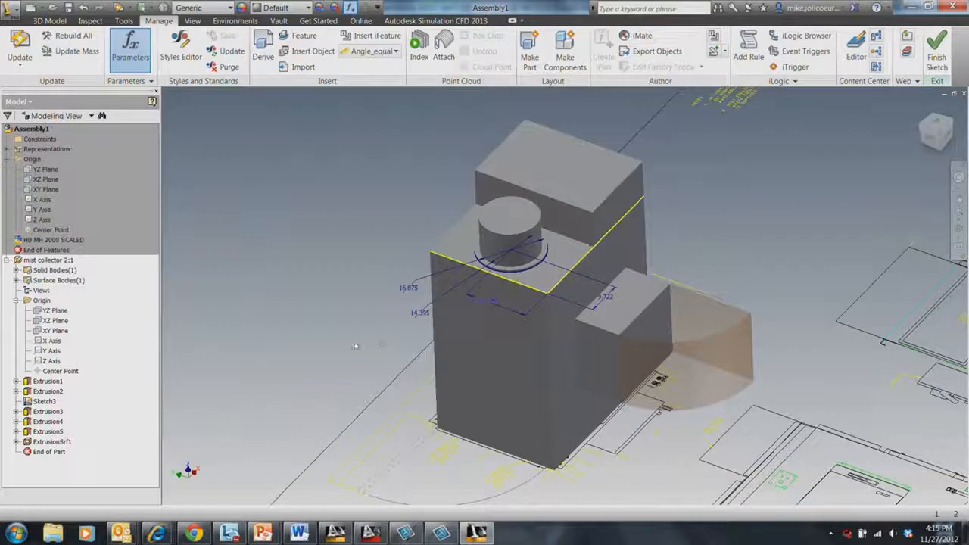
# - Open the mist collector 2 part from the assembly in its own window and fit the whole model in view
pyautogui.scroll(3, 459, 378)
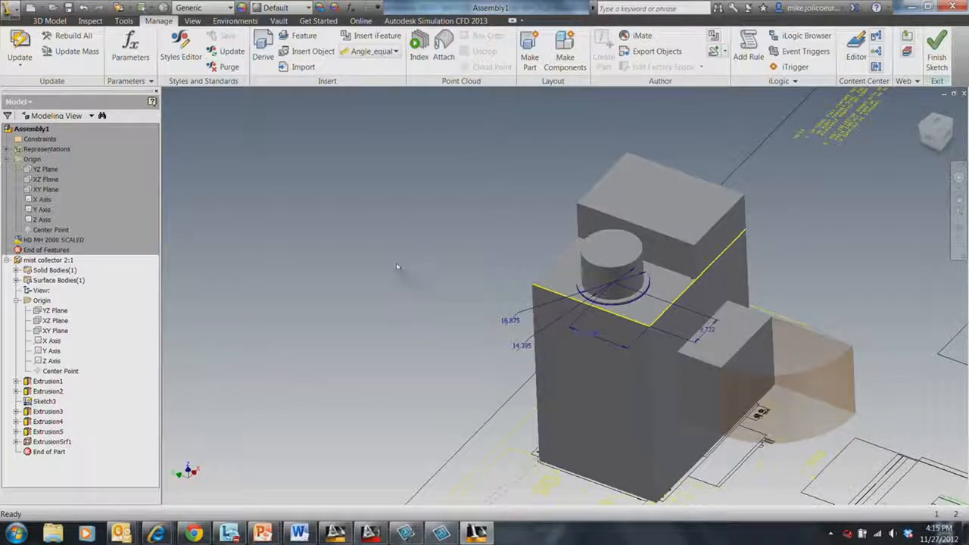
pyautogui.moveTo(339, 252); pyautogui.dragTo(260, 241, button='middle')
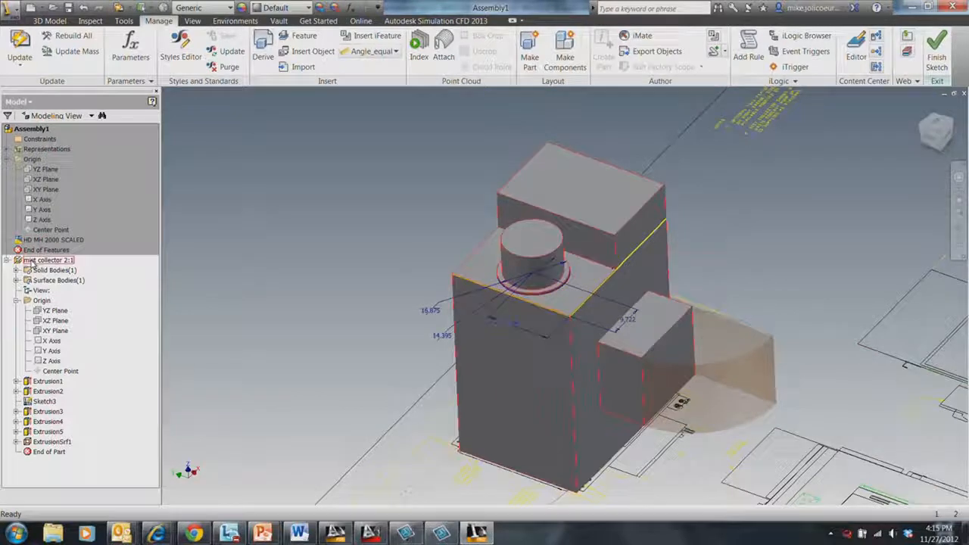
pyautogui.rightClick(34, 259)
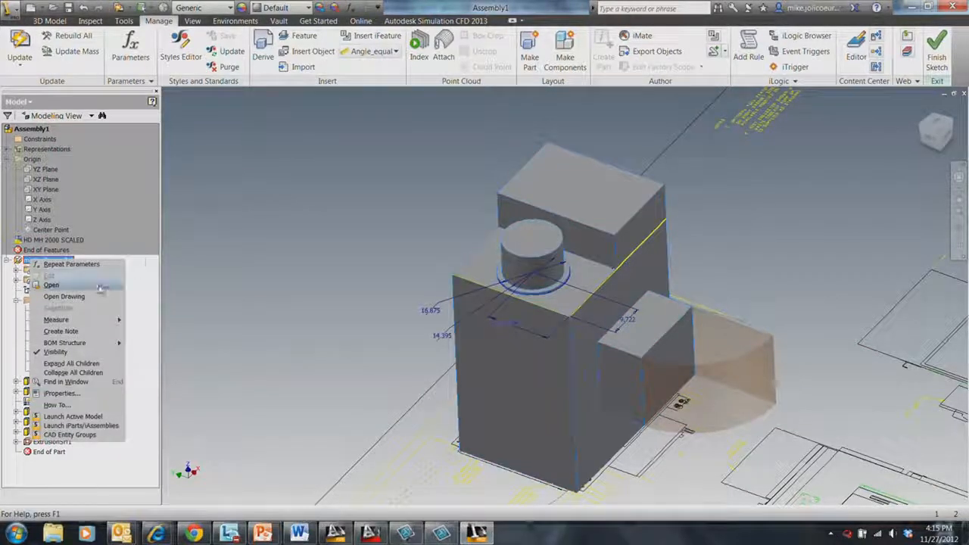
pyautogui.click(69, 286)
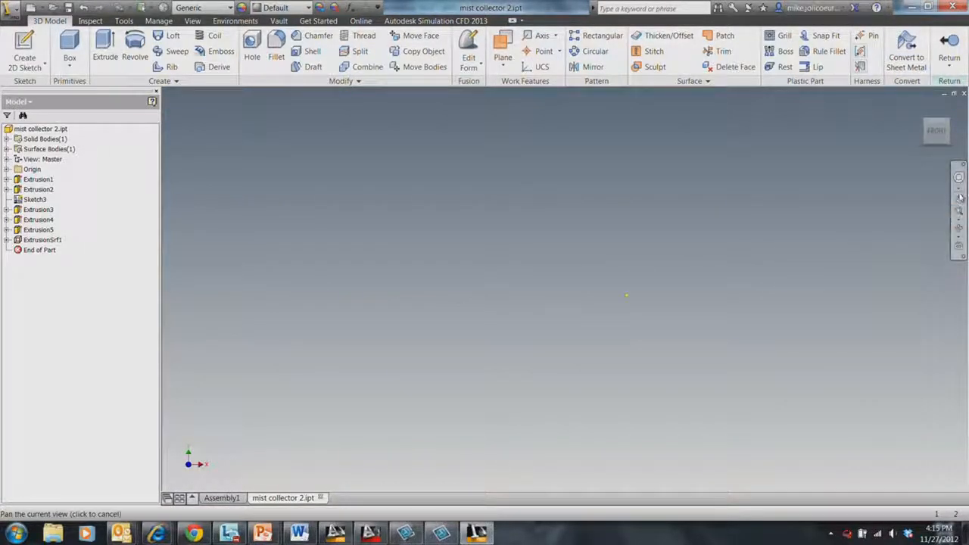
pyautogui.click(956, 221)
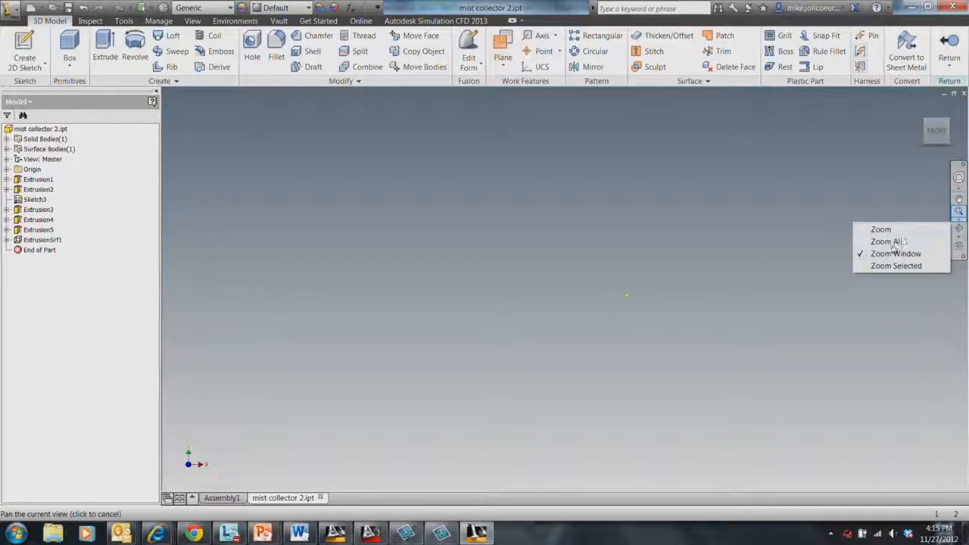
pyautogui.click(832, 239)
pyautogui.moveTo(630, 235); pyautogui.dragTo(426, 372, button='middle')
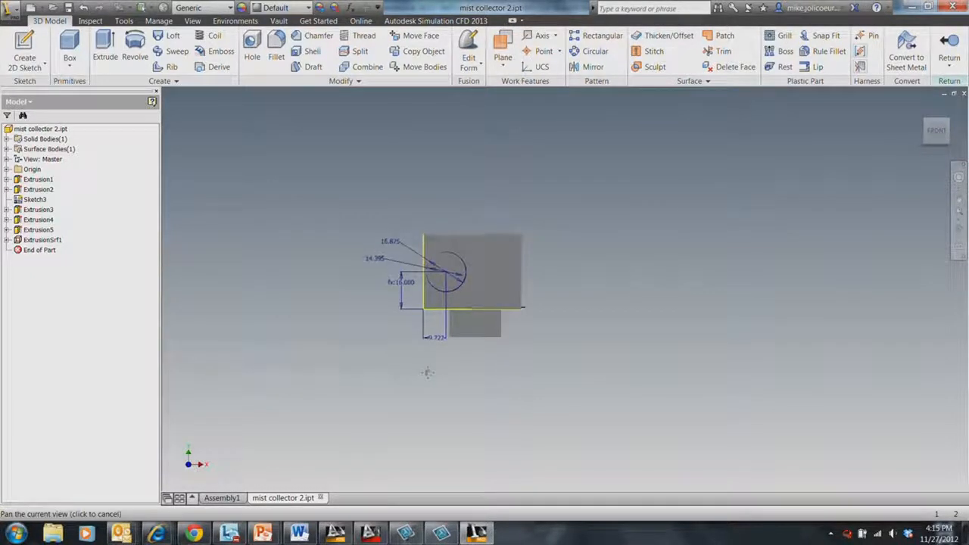
pyautogui.click(308, 7)
pyautogui.moveTo(368, 135); pyautogui.dragTo(343, 191)
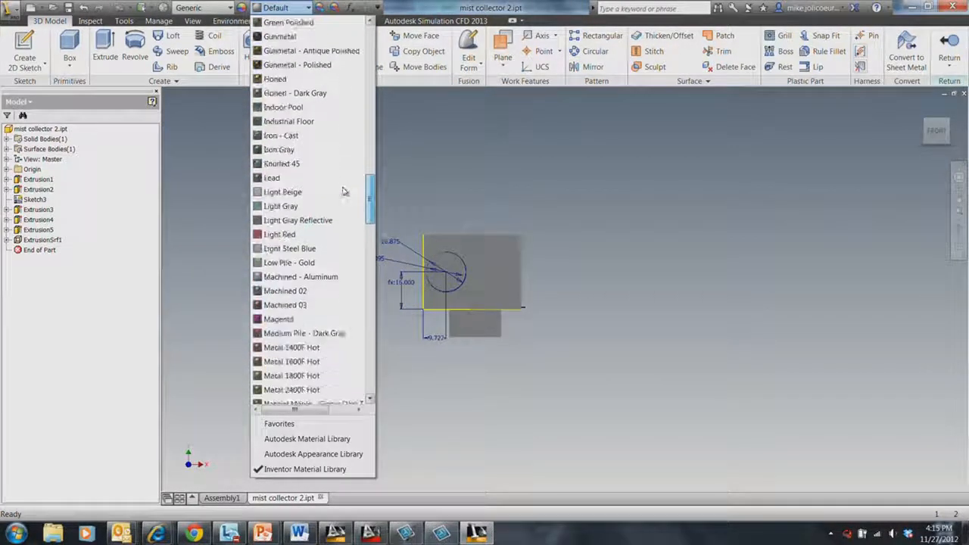
pyautogui.click(299, 9)
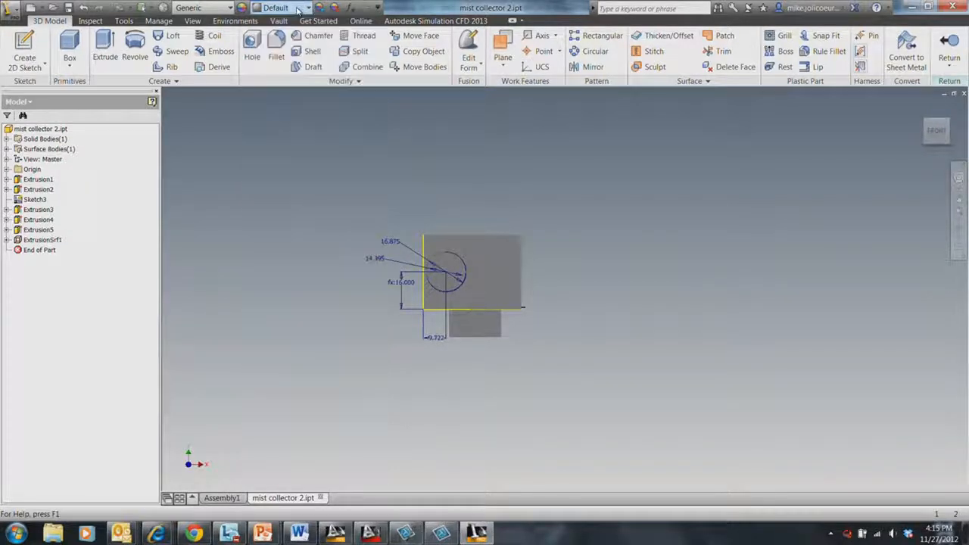
# - Apply the Olive Green appearance from the Inventor Material Library to the whole mist collector part
pyautogui.click(306, 8)
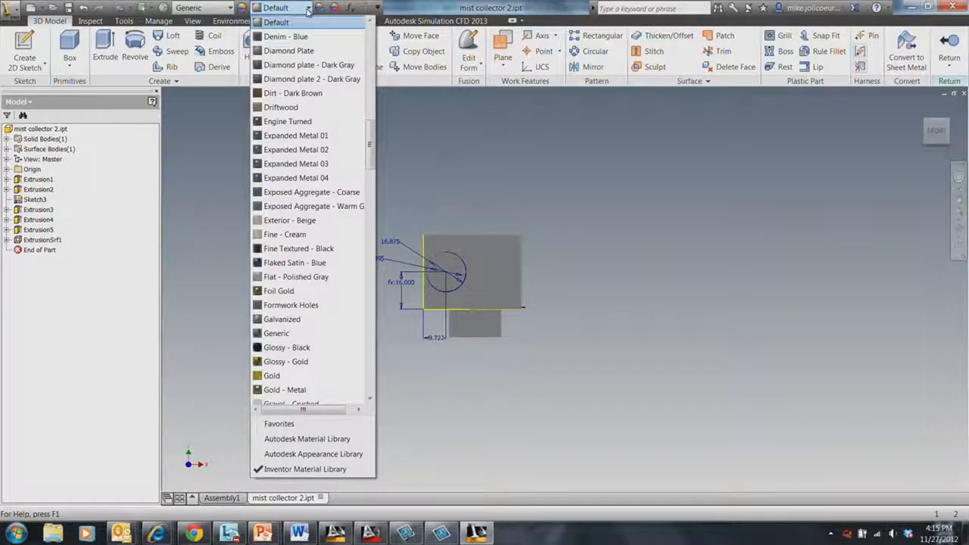
pyautogui.press('o')
pyautogui.press('o')
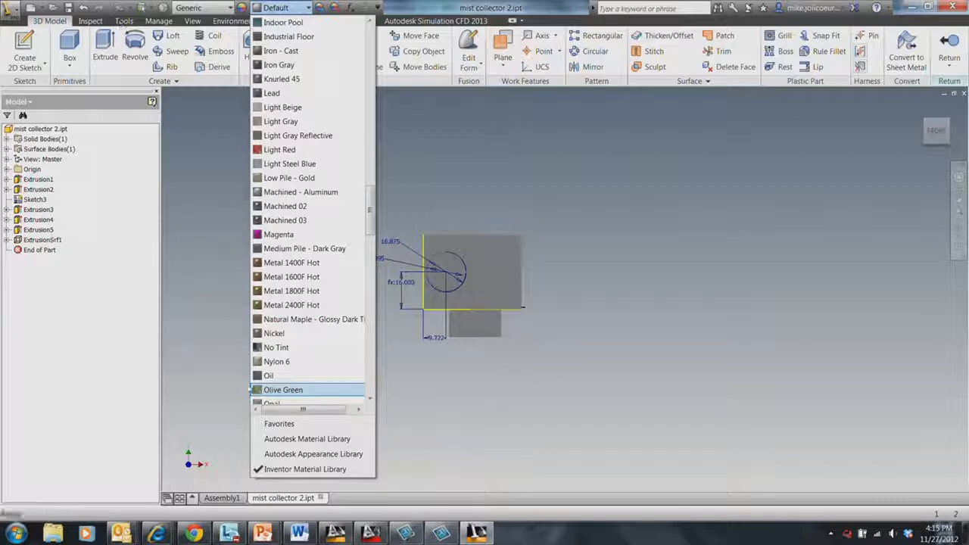
pyautogui.click(347, 297)
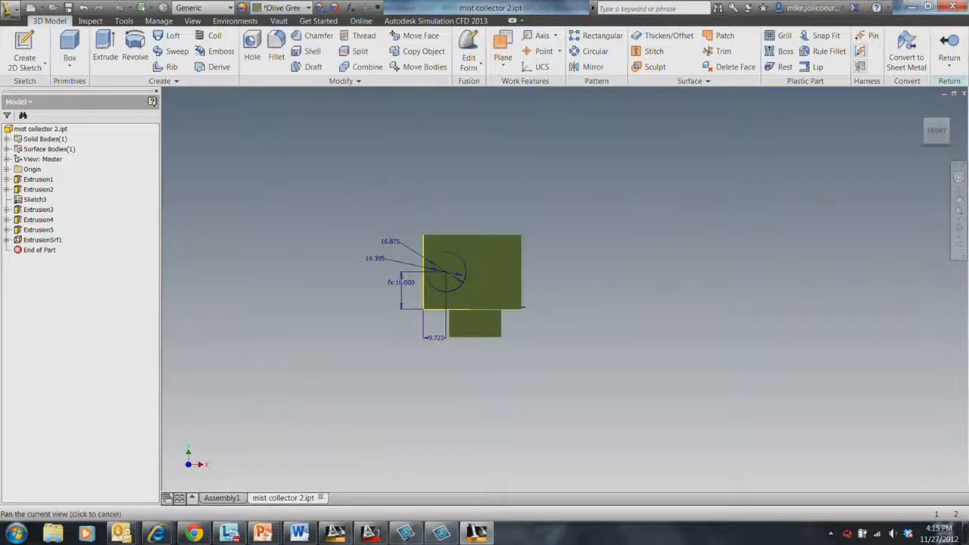
# - Hide Sketch3, the circle sketch with its dimensions on the collector's top face
pyautogui.moveTo(725, 232); pyautogui.dragTo(700, 269, button='middle')
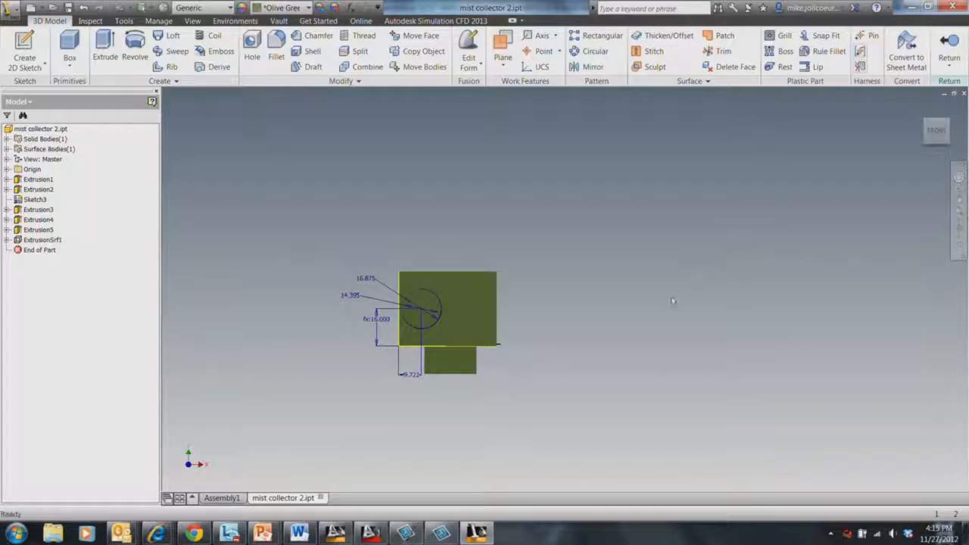
pyautogui.press('F4')
pyautogui.moveTo(571, 344); pyautogui.dragTo(569, 283)
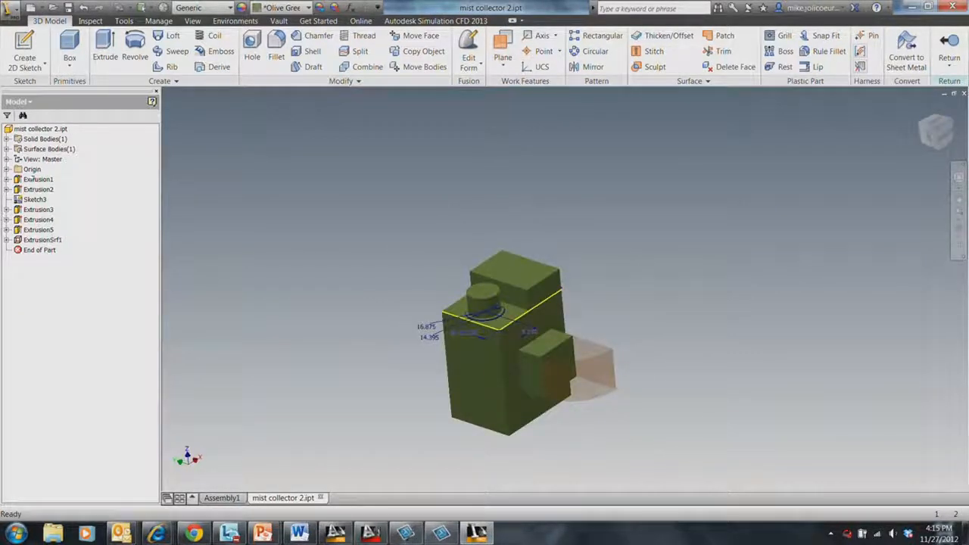
pyautogui.rightClick(24, 198)
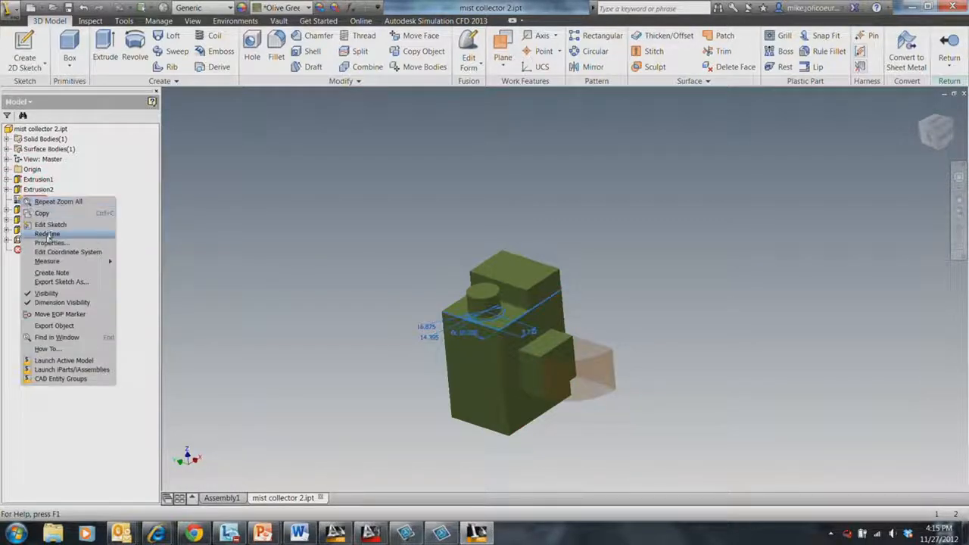
pyautogui.click(47, 298)
pyautogui.scroll(-5, 402, 255)
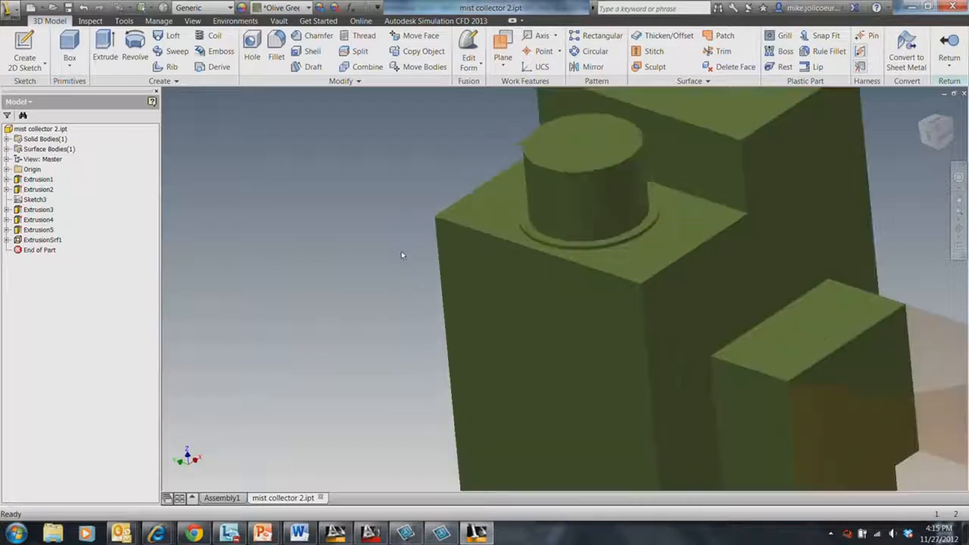
pyautogui.scroll(5, 402, 255)
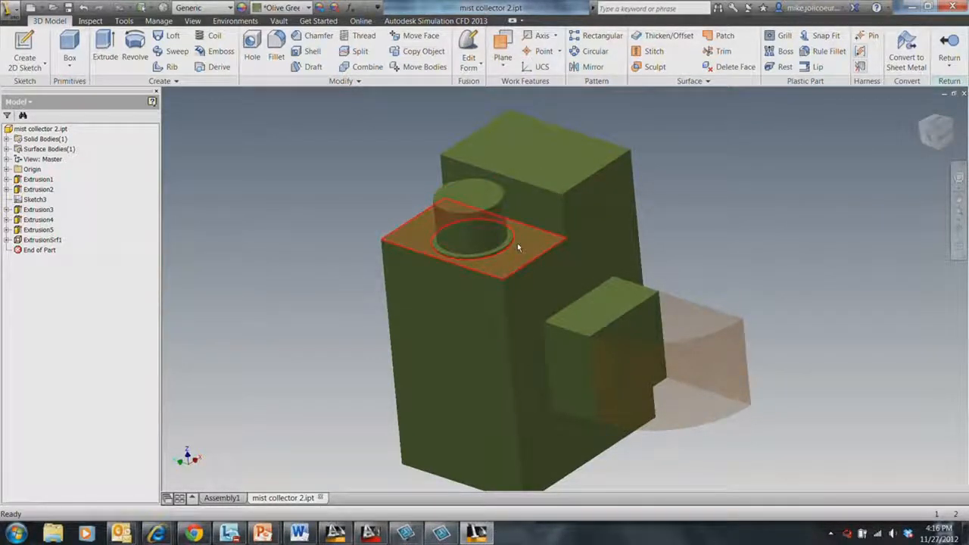
pyautogui.moveTo(519, 242)
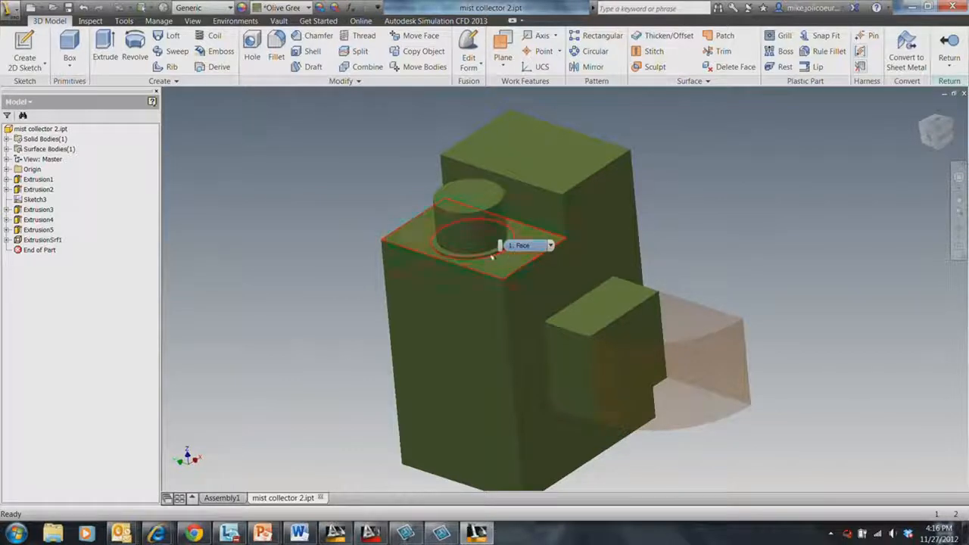
# - Apply the Nickel appearance to the cylindrical side face of the round outlet on the collector's lower top face
pyautogui.scroll(-5, 473, 227)
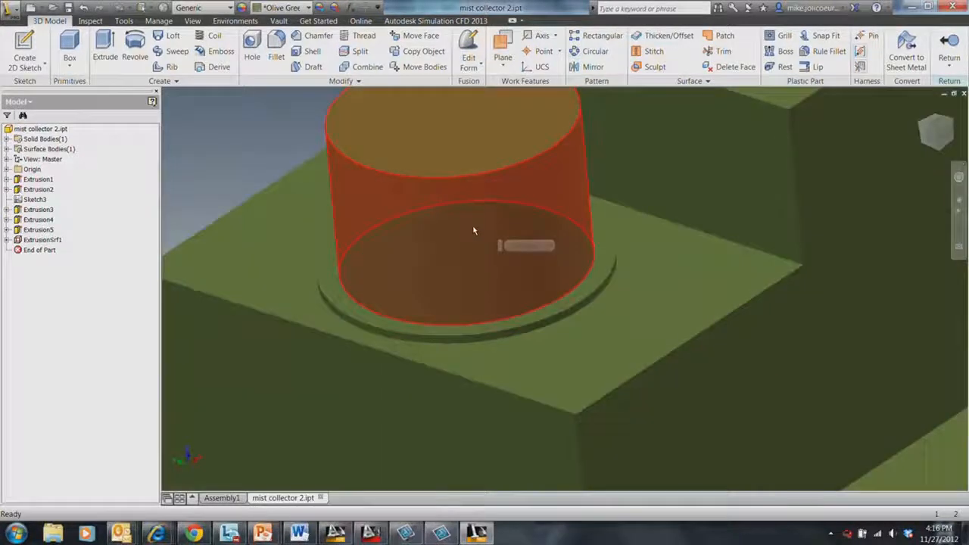
pyautogui.rightClick(396, 201)
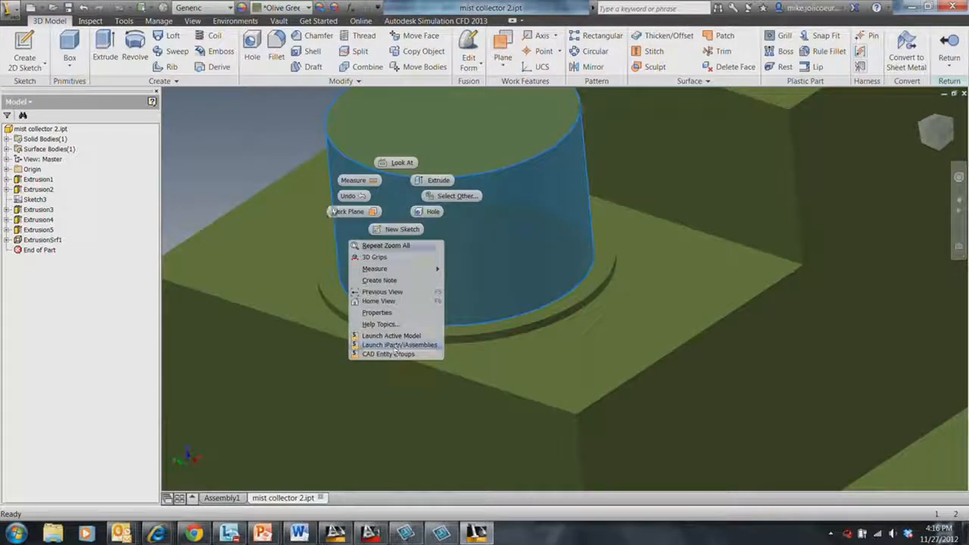
pyautogui.click(244, 148)
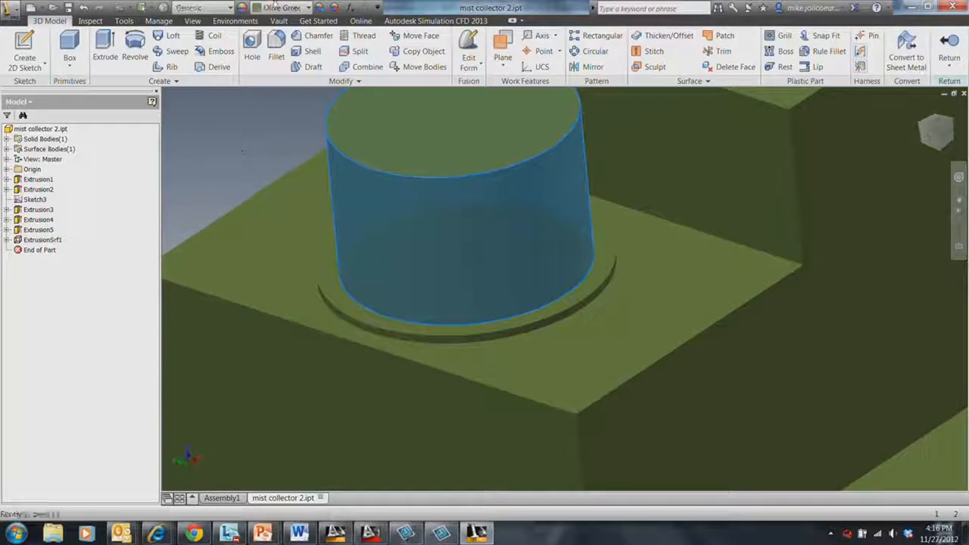
pyautogui.click(319, 8)
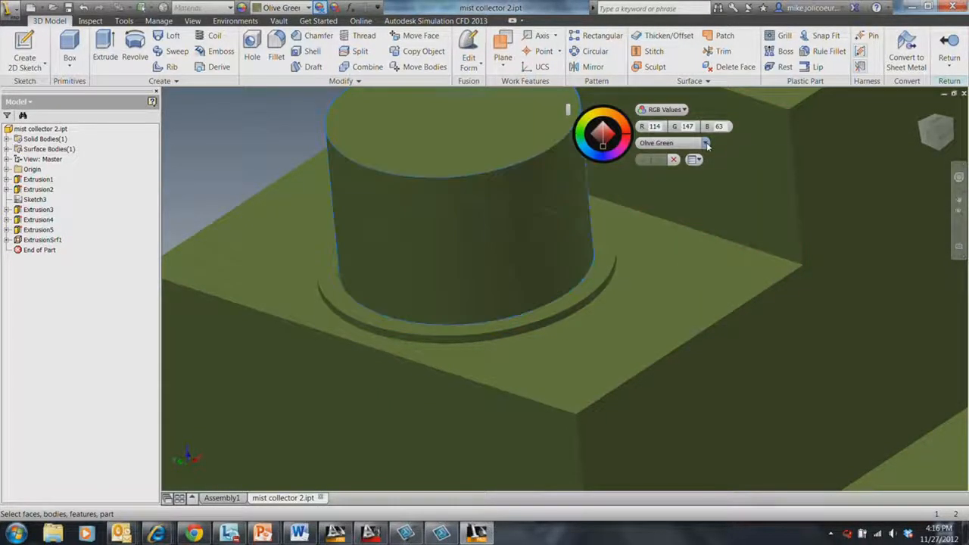
pyautogui.click(706, 144)
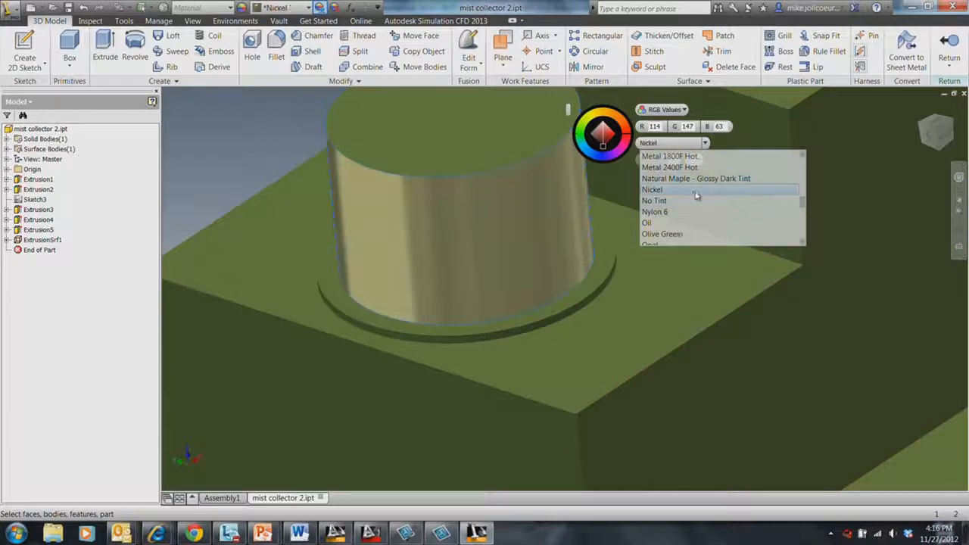
pyautogui.click(695, 190)
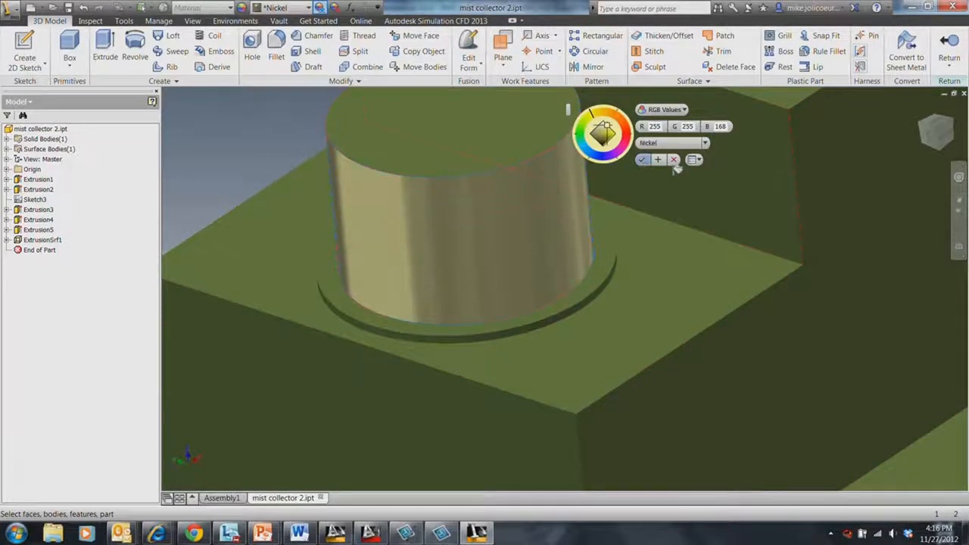
pyautogui.click(642, 160)
pyautogui.click(205, 174)
# - Bring the whole collector back into view and start the Asset Builder environment for the part
pyautogui.scroll(-5, 206, 175)
pyautogui.moveTo(206, 176); pyautogui.dragTo(475, 190, button='middle')
pyautogui.scroll(-3, 485, 190)
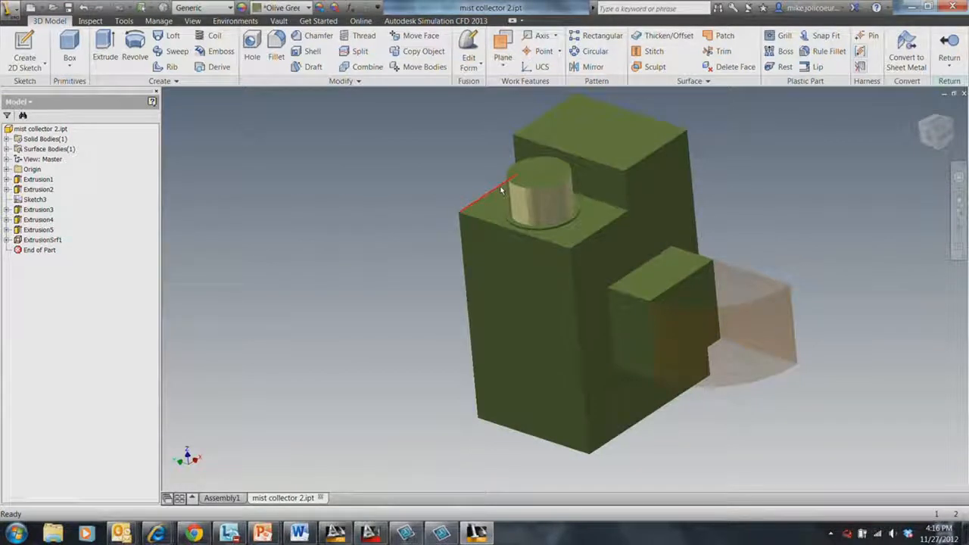
pyautogui.moveTo(501, 191)
pyautogui.moveTo(363, 187); pyautogui.dragTo(334, 212, button='middle')
pyautogui.moveTo(378, 260); pyautogui.dragTo(342, 251, button='middle')
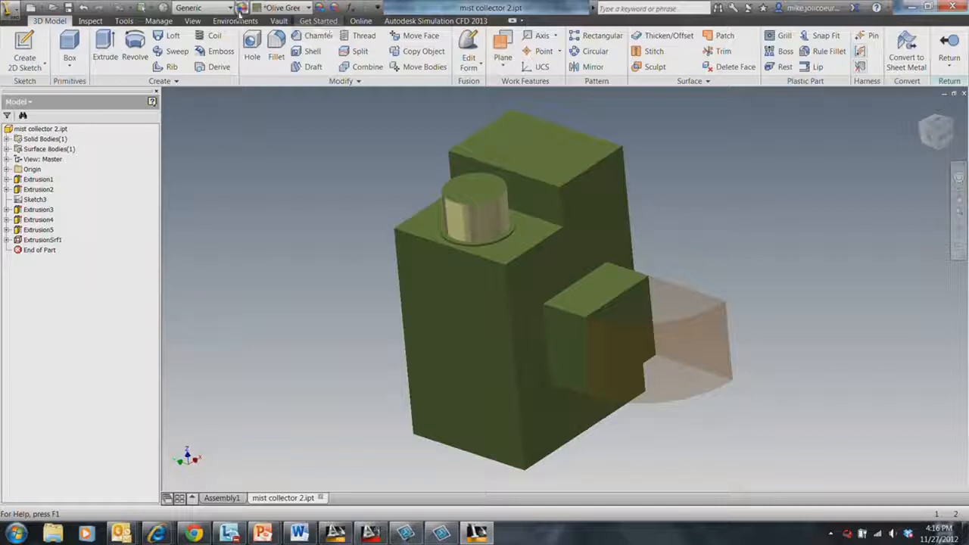
pyautogui.click(235, 20)
pyautogui.click(25, 47)
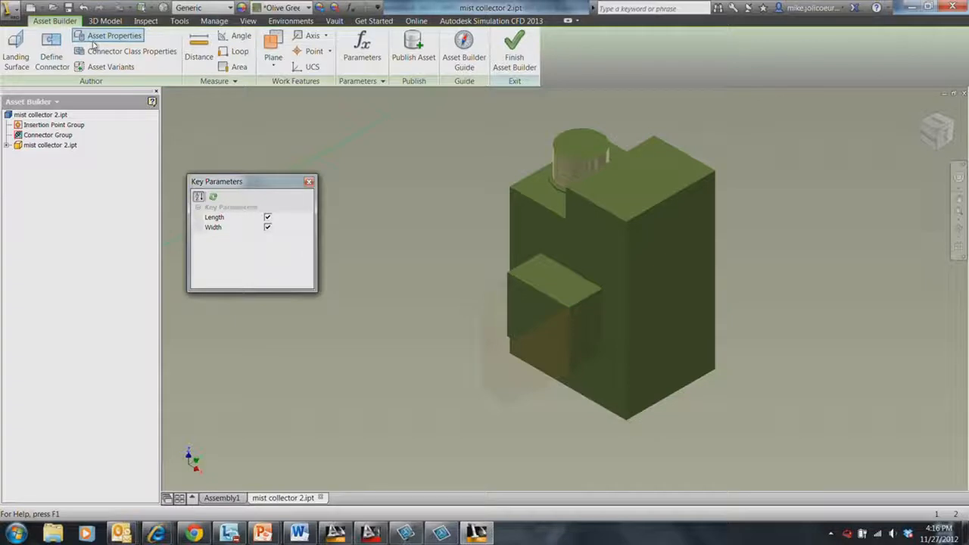
# - Define a connector at the centre of the round outlet's top circular edge, pointing upward
pyautogui.click(51, 46)
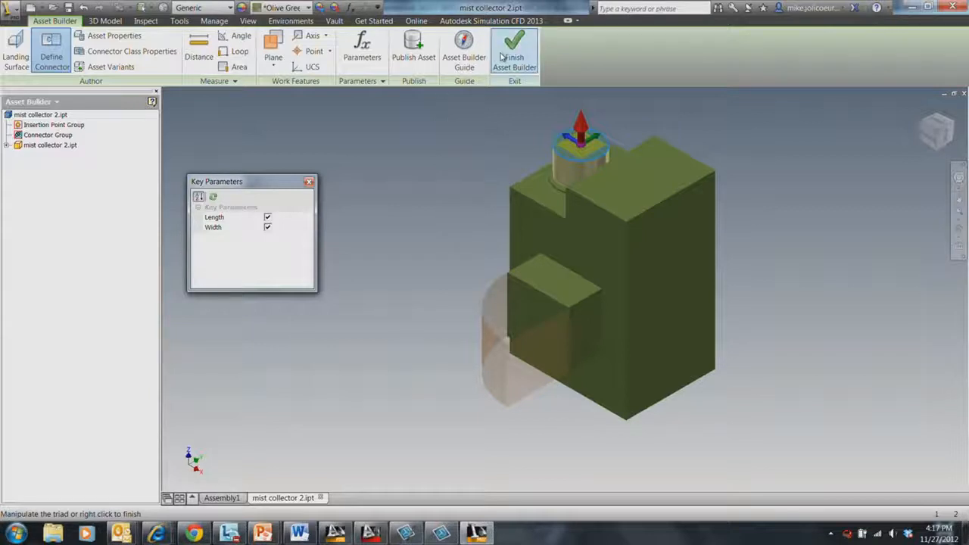
pyautogui.rightClick(420, 188)
pyautogui.click(450, 192)
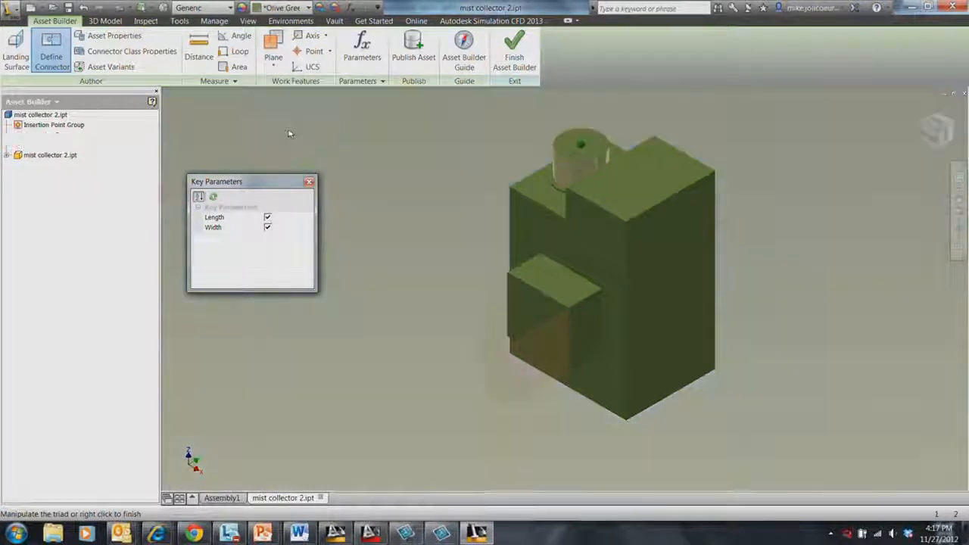
# - Set the asset's title to MH Mist Collector and its company to Mikes Awesome Machines
pyautogui.click(99, 37)
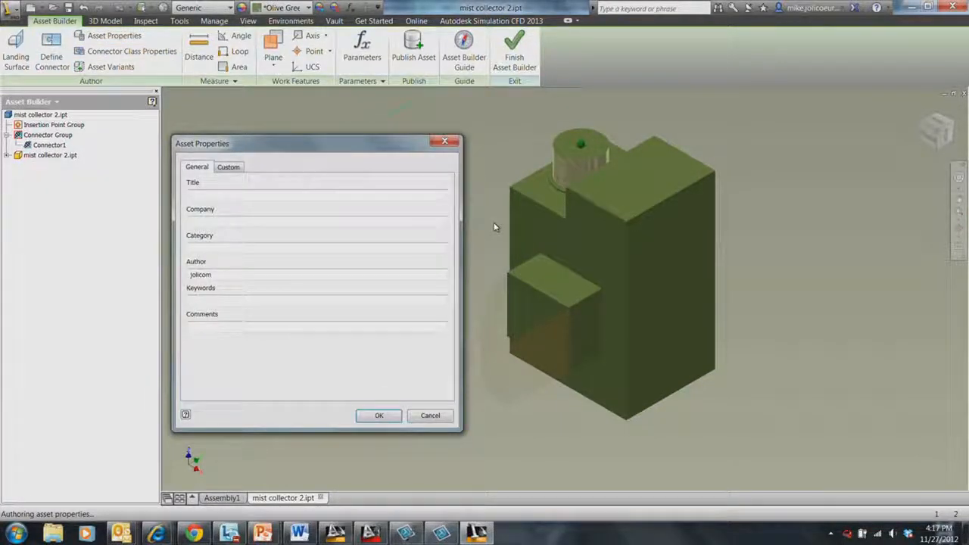
pyautogui.click(226, 196)
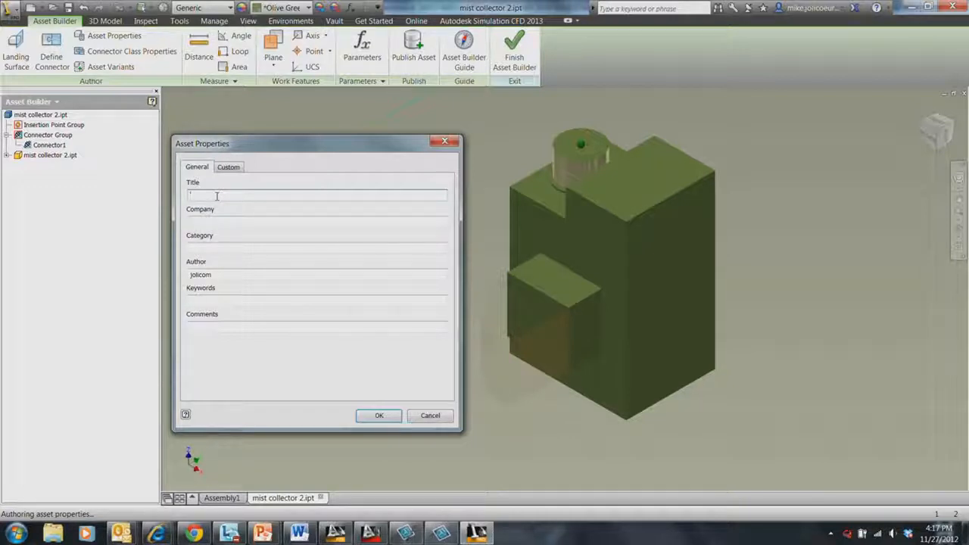
pyautogui.write('MH Mist Collector')
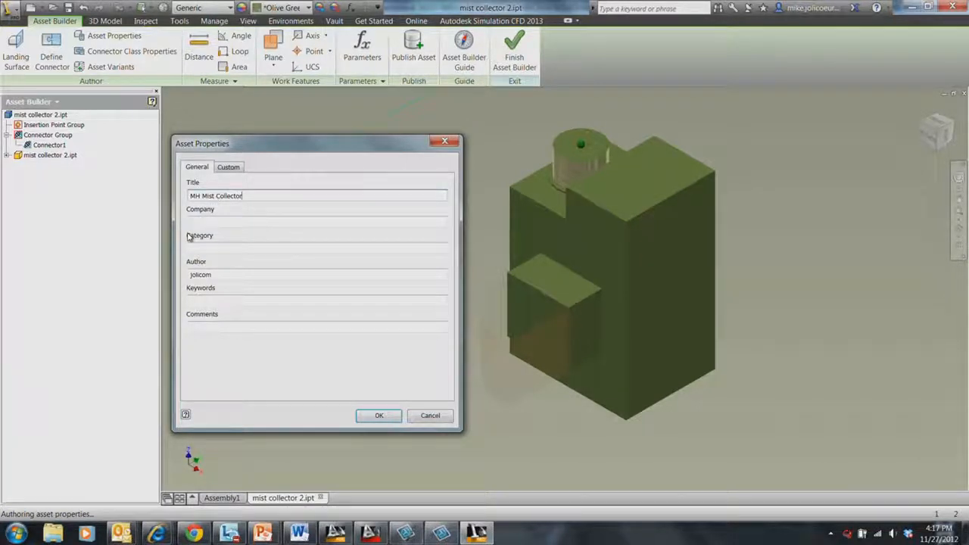
pyautogui.click(196, 223)
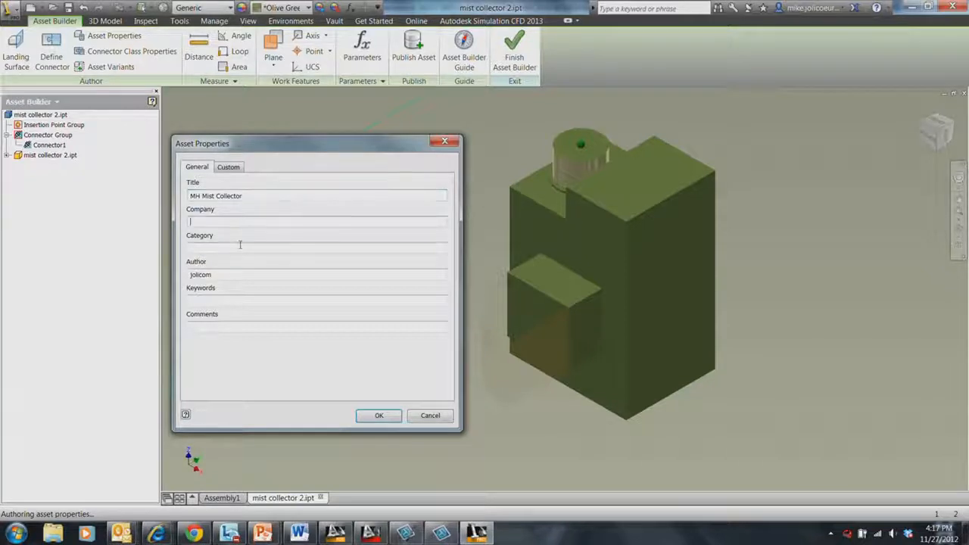
pyautogui.write('Mikes Awesome Machines')
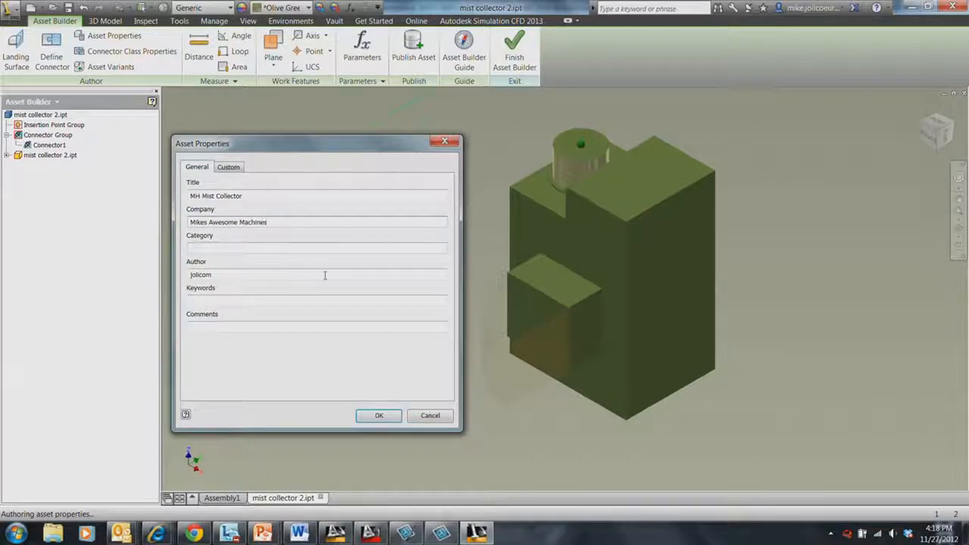
pyautogui.click(191, 247)
pyautogui.write('Machiner')
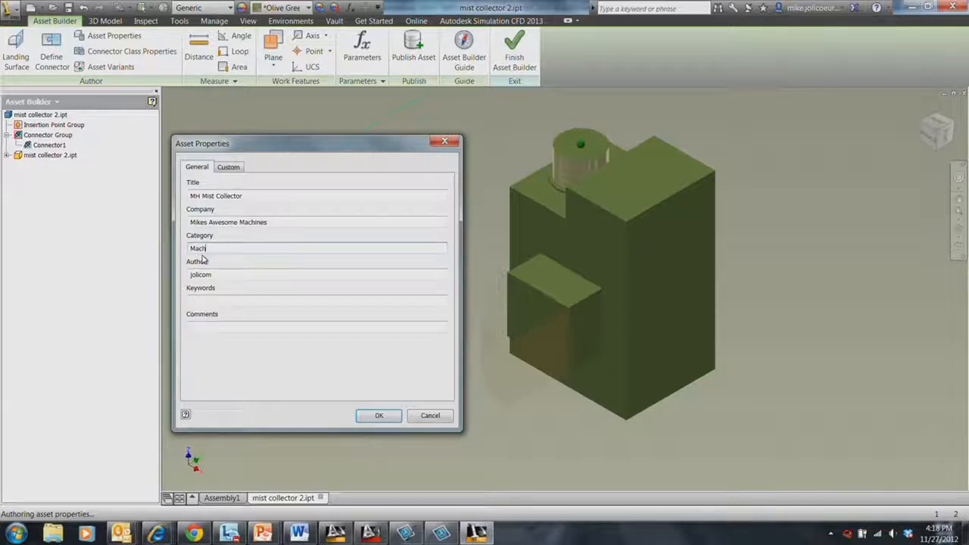
pyautogui.press('BackSpace')
pyautogui.press('BackSpace')
pyautogui.press('BackSpace')
pyautogui.press('BackSpace')
pyautogui.press('BackSpace')
pyautogui.press('BackSpace')
pyautogui.press('BackSpace')
pyautogui.press('BackSpace')
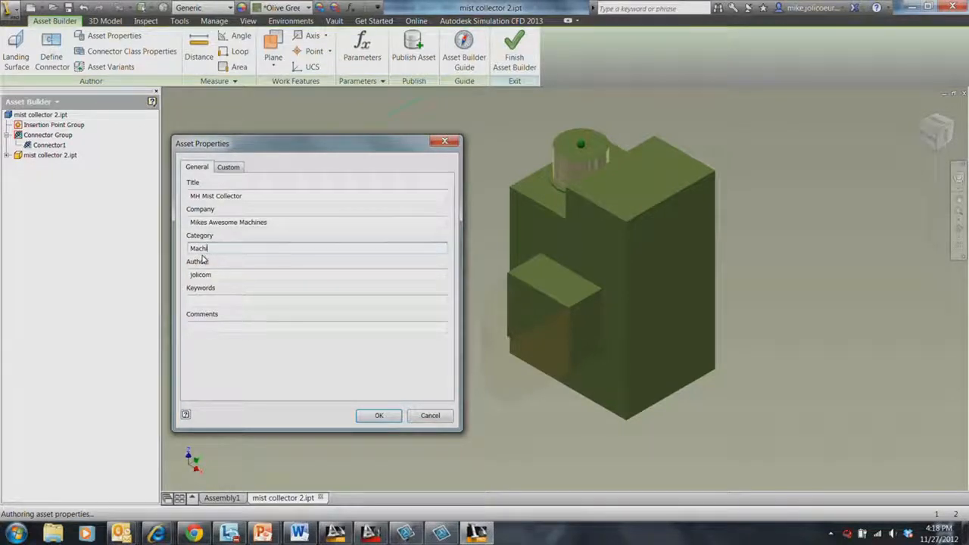
# - Set the asset's category to Air Cleaner in the general asset properties
pyautogui.write('All')
pyautogui.write('r Clea')
pyautogui.press('BackSpace')
pyautogui.press('BackSpace')
pyautogui.press('BackSpace')
pyautogui.press('BackSpace')
pyautogui.write('Clas')
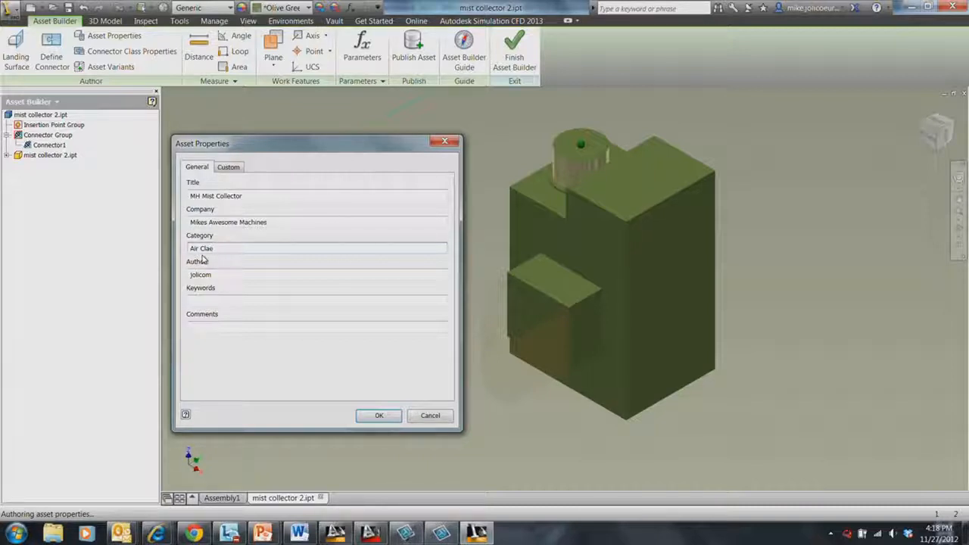
pyautogui.press('BackSpace')
pyautogui.press('BackSpace')
pyautogui.write('eaner')
# - Enter environmental,filter as the asset's keywords
pyautogui.click(204, 302)
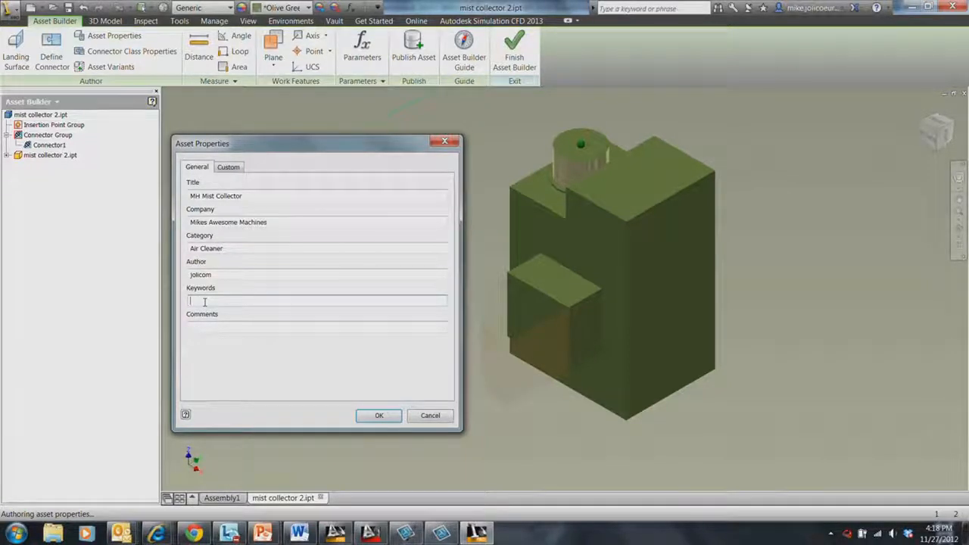
pyautogui.write('environmental')
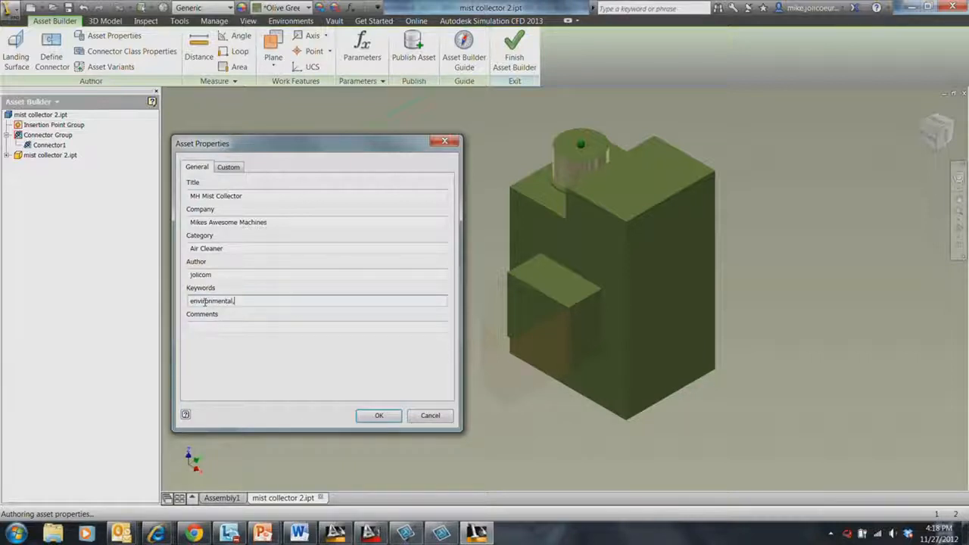
pyautogui.write(',filter')
# - Add a custom asset property named Cost of type Text without a value, and accept the asset properties
pyautogui.click(230, 167)
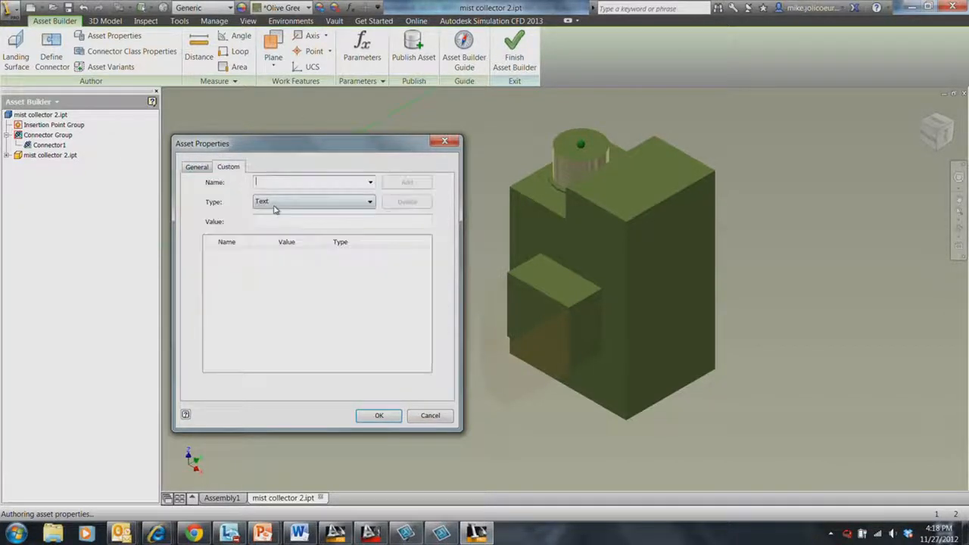
pyautogui.click(370, 182)
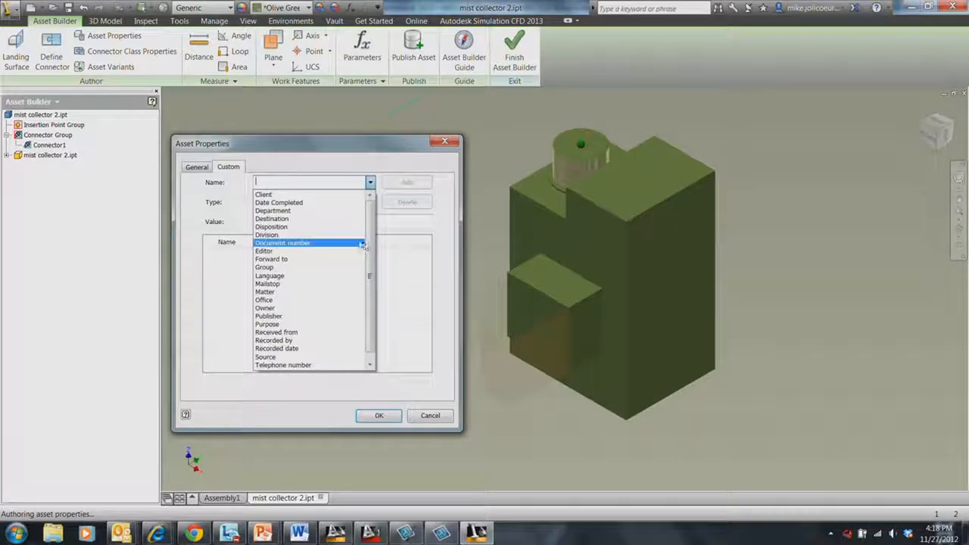
pyautogui.click(239, 215)
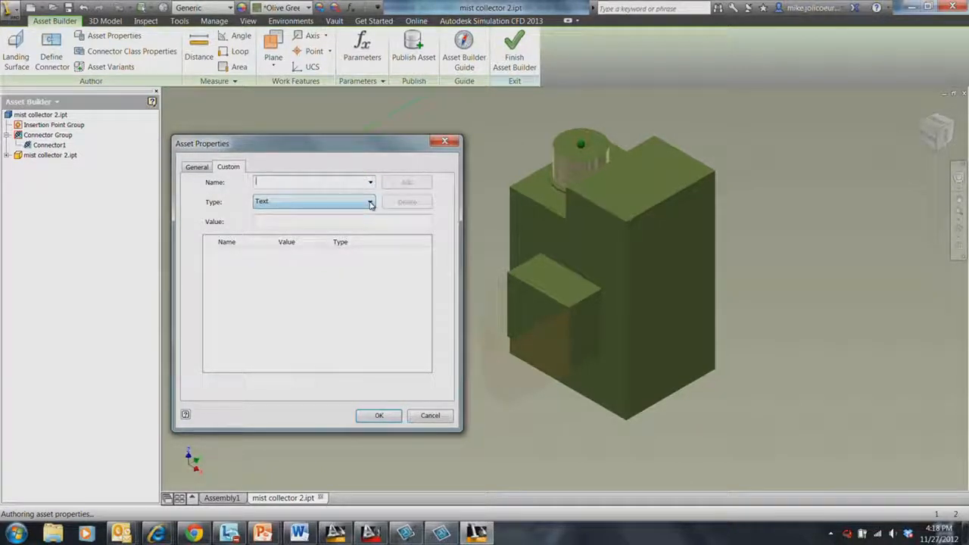
pyautogui.click(266, 184)
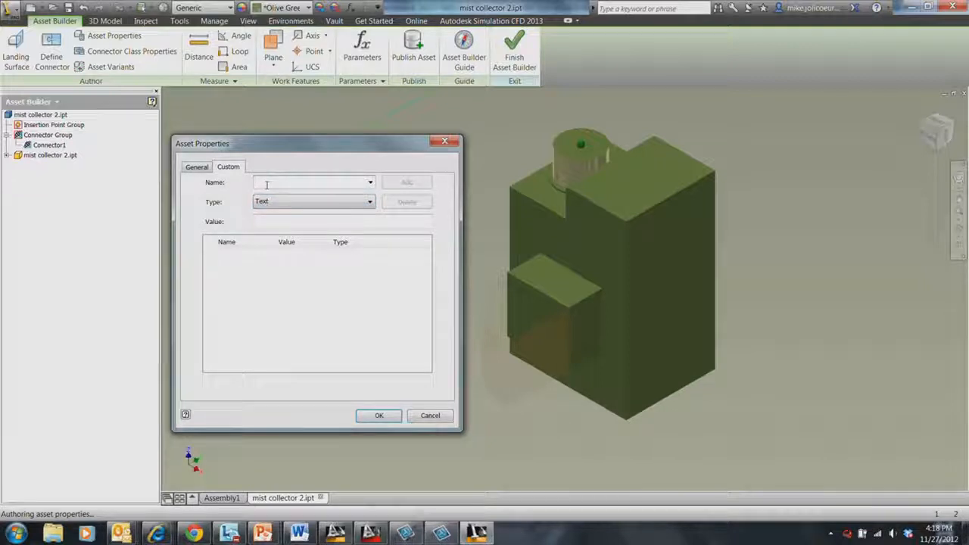
pyautogui.write('Cost')
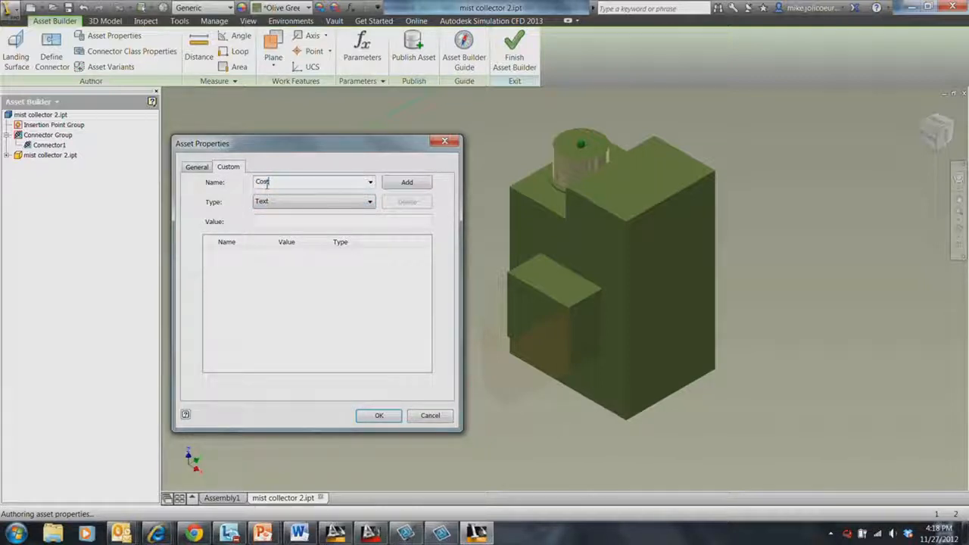
pyautogui.click(408, 184)
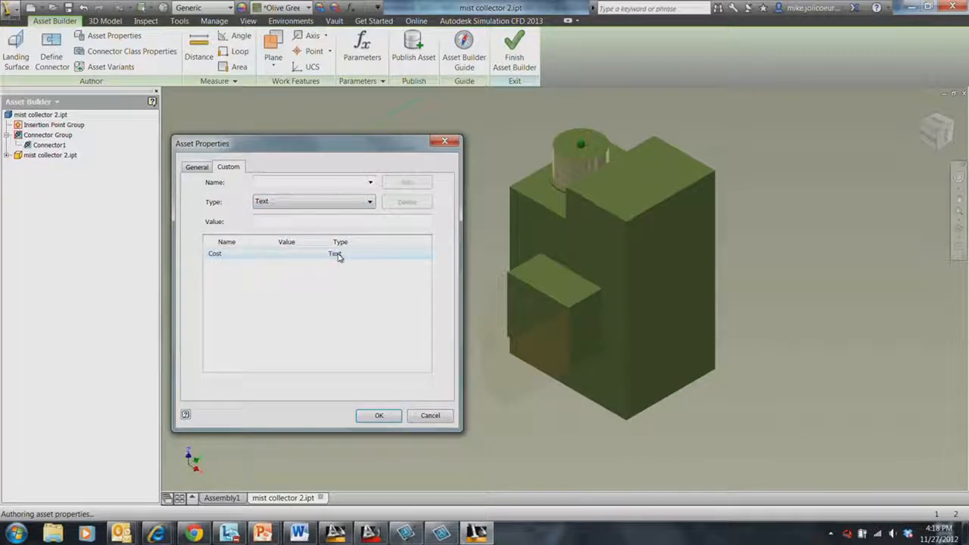
pyautogui.click(340, 256)
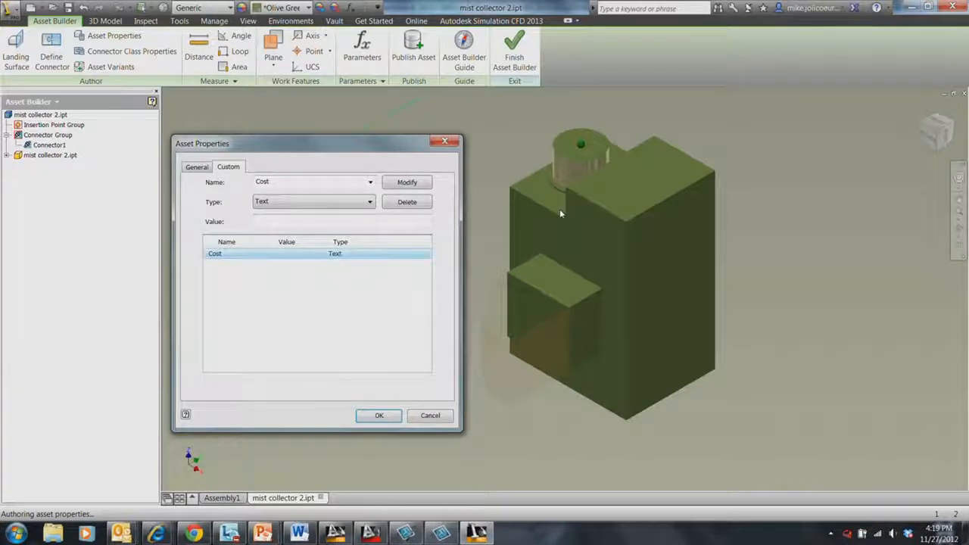
pyautogui.click(380, 416)
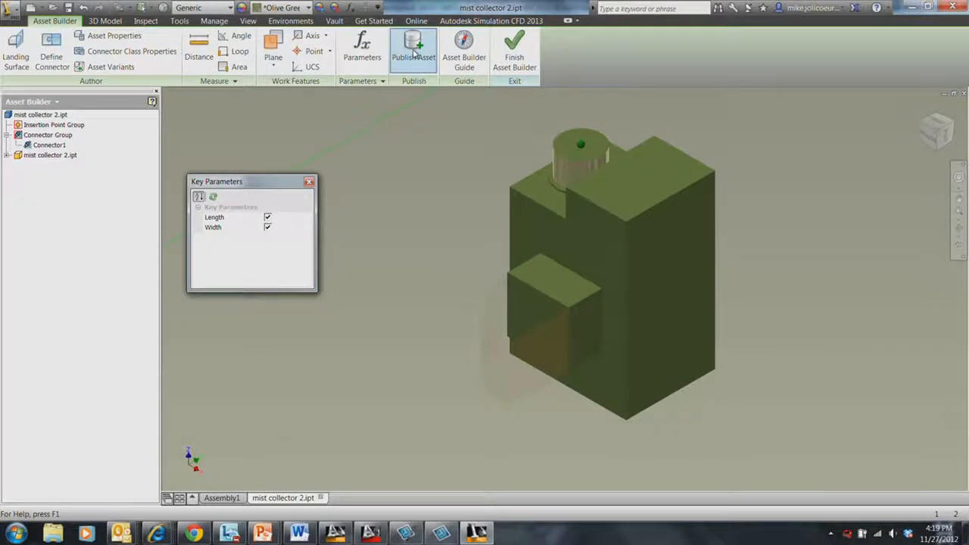
# - Define the landing surface on the collector's bottom face with 0 in offset and the insertion point at the bottom corner vertex
pyautogui.click(17, 61)
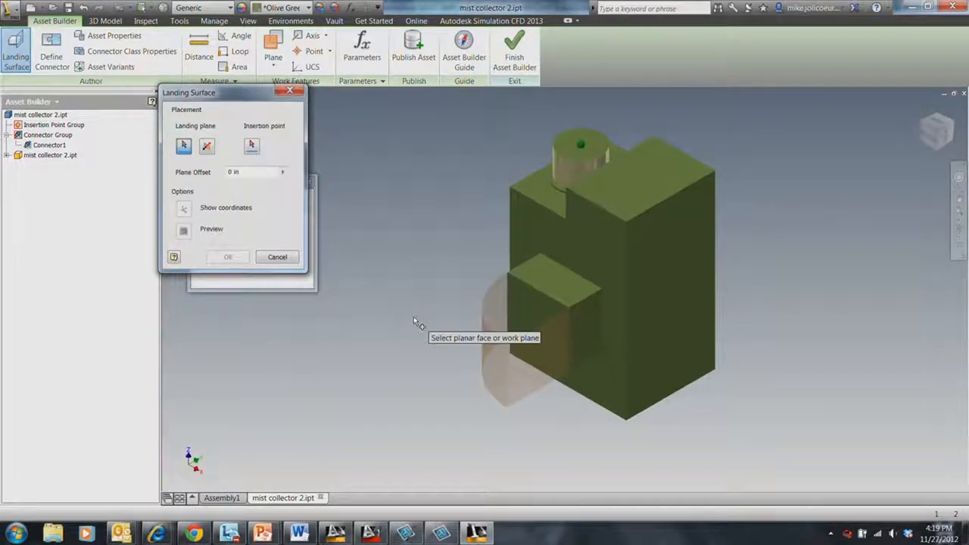
pyautogui.press('F4')
pyautogui.moveTo(535, 389); pyautogui.dragTo(552, 256)
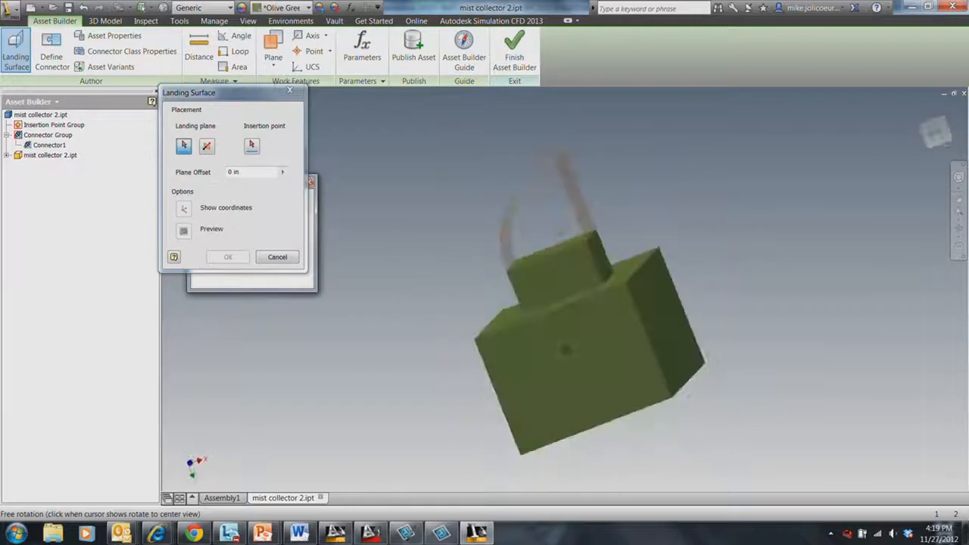
pyautogui.click(539, 342)
pyautogui.press('F4')
pyautogui.moveTo(523, 352); pyautogui.dragTo(474, 371)
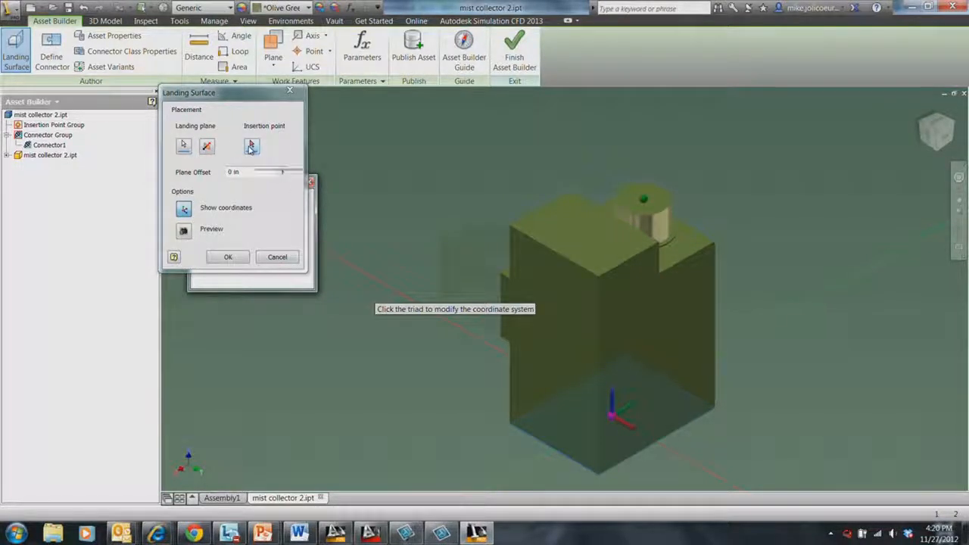
pyautogui.click(251, 148)
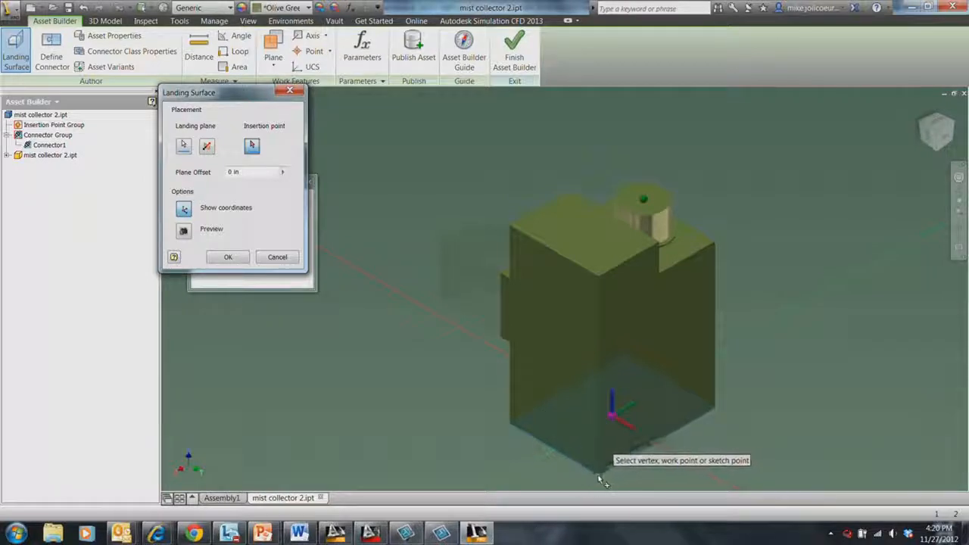
pyautogui.click(228, 257)
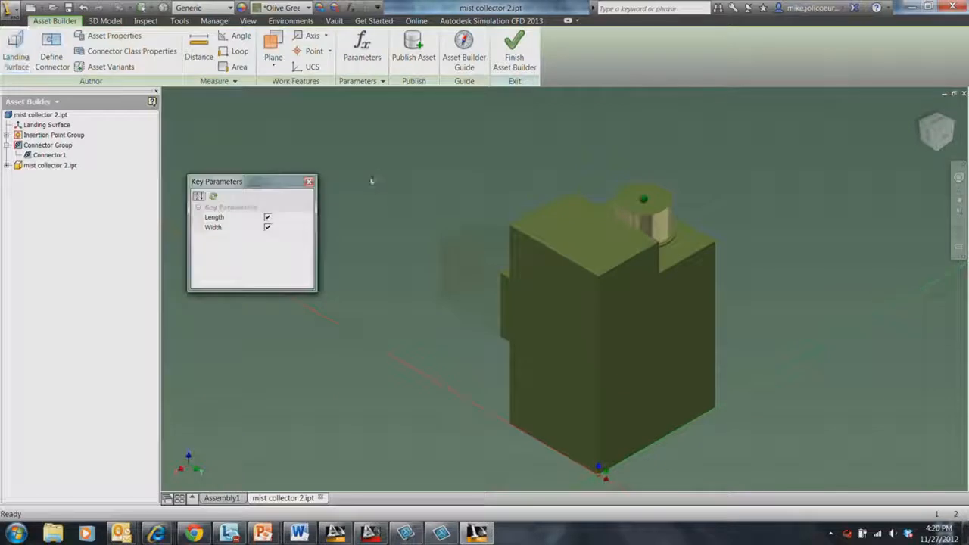
# - Save the part, create a cloud collection named Air Cleaners as publishing destination, and review the 2D options before leaving without publishing
pyautogui.click(414, 47)
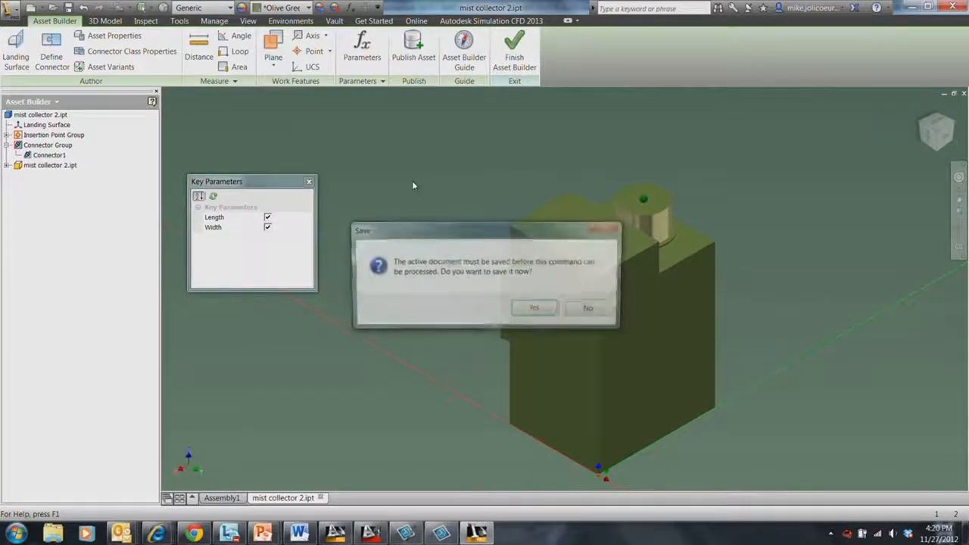
pyautogui.click(527, 310)
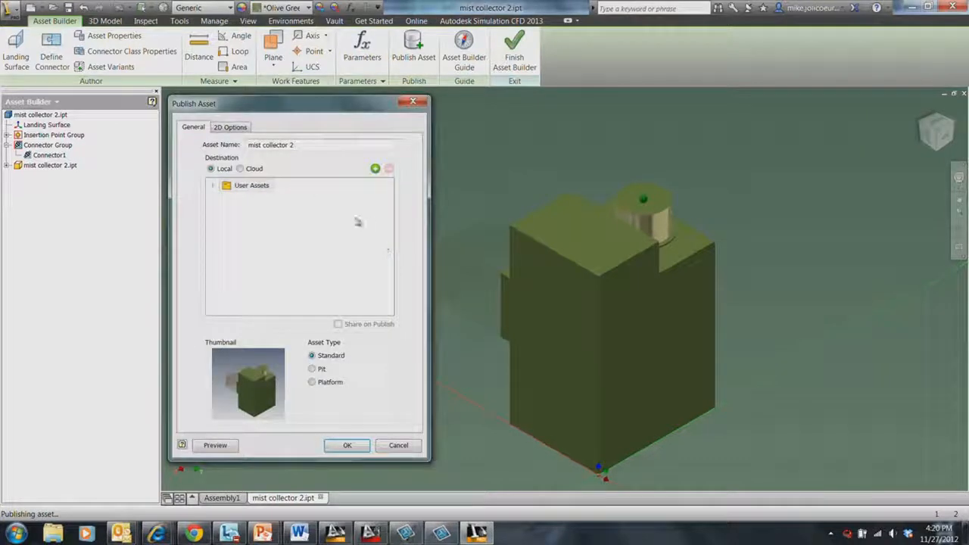
pyautogui.click(213, 185)
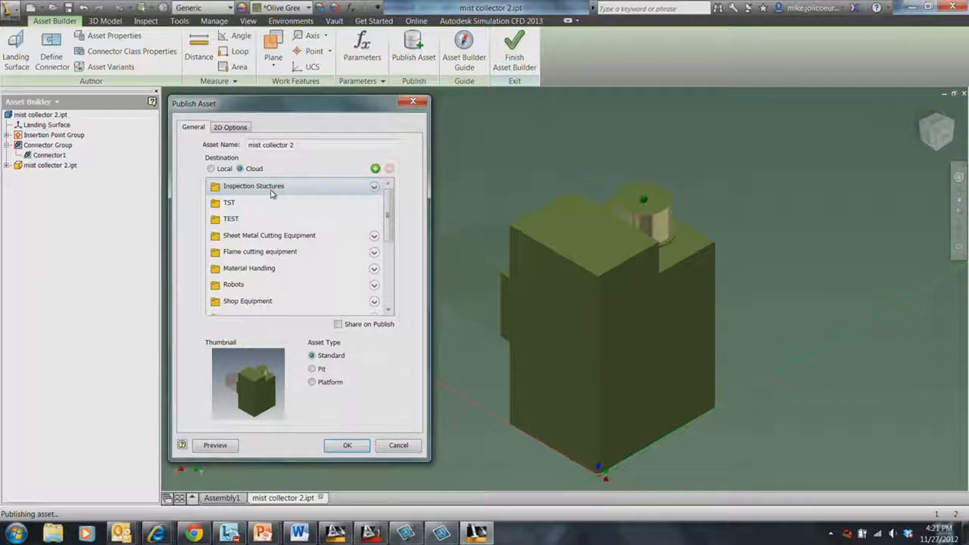
pyautogui.moveTo(390, 214)
pyautogui.mouseDown()
pyautogui.moveTo(393, 301)
pyautogui.moveTo(402, 201)
pyautogui.moveTo(389, 235)
pyautogui.moveTo(390, 206)
pyautogui.mouseUp()
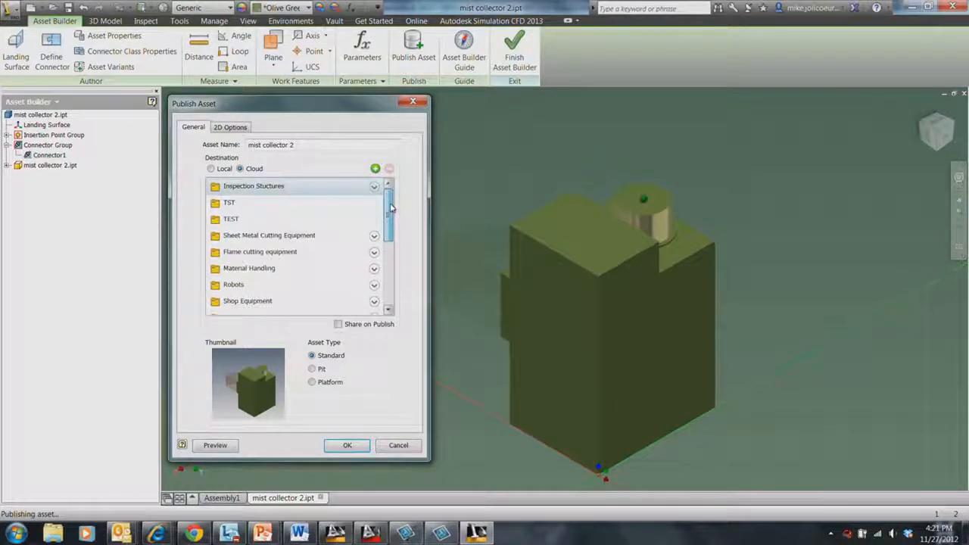
pyautogui.click(374, 168)
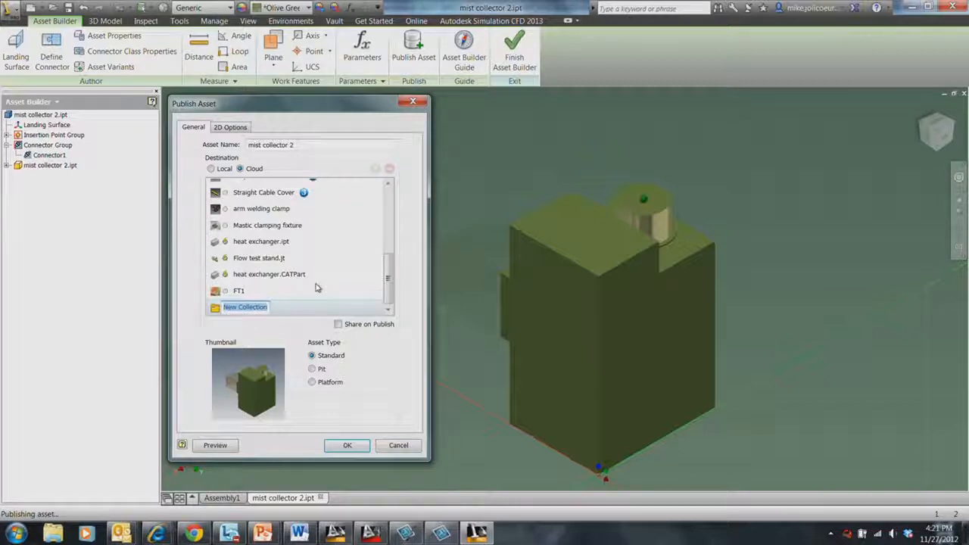
pyautogui.write('Air Cleaners')
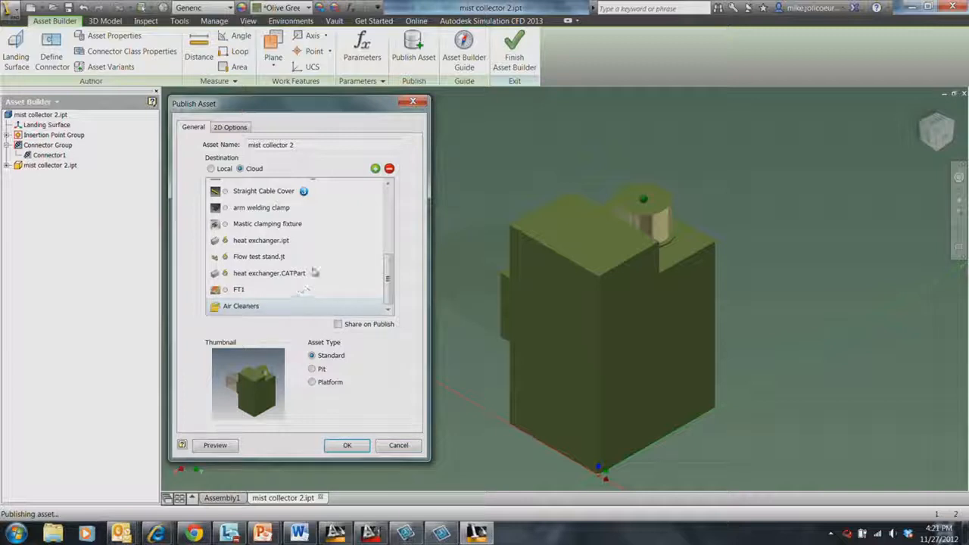
pyautogui.click(231, 127)
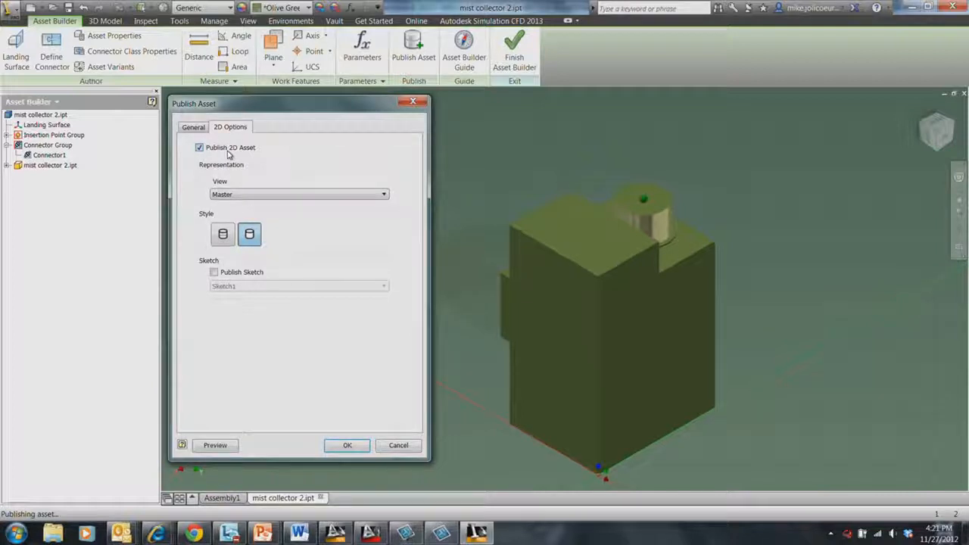
pyautogui.click(396, 447)
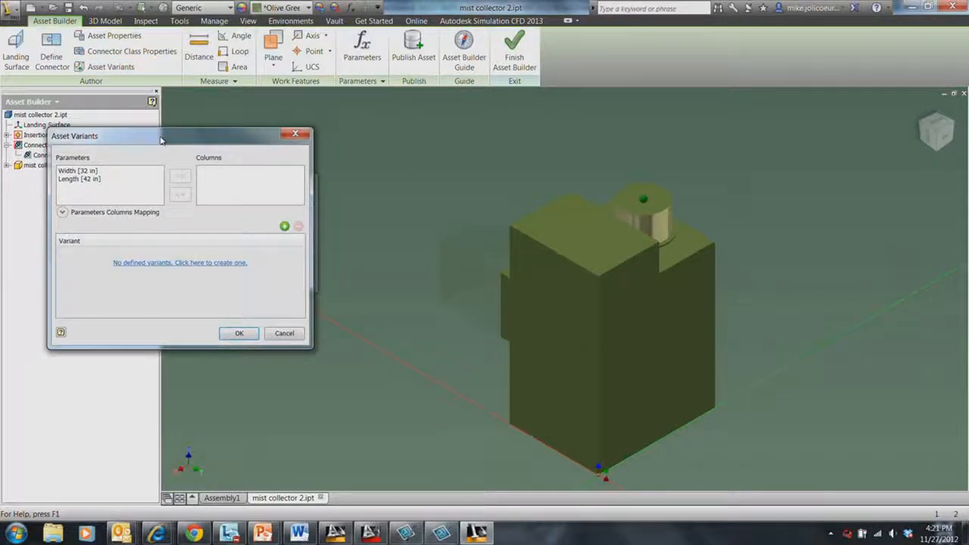
# - Define an asset variant named Small and include the Width parameter as a variant column
pyautogui.moveTo(161, 140); pyautogui.dragTo(440, 148)
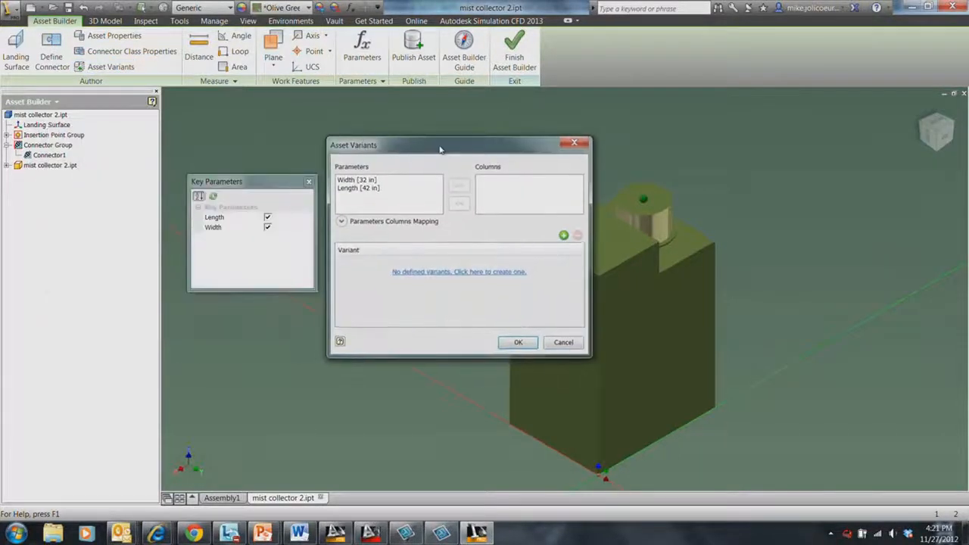
pyautogui.click(564, 235)
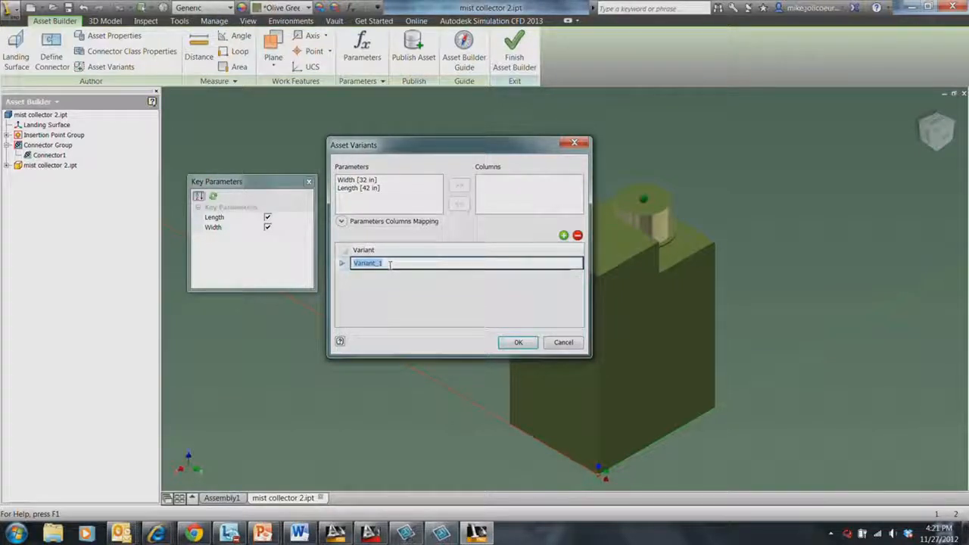
pyautogui.write('Small')
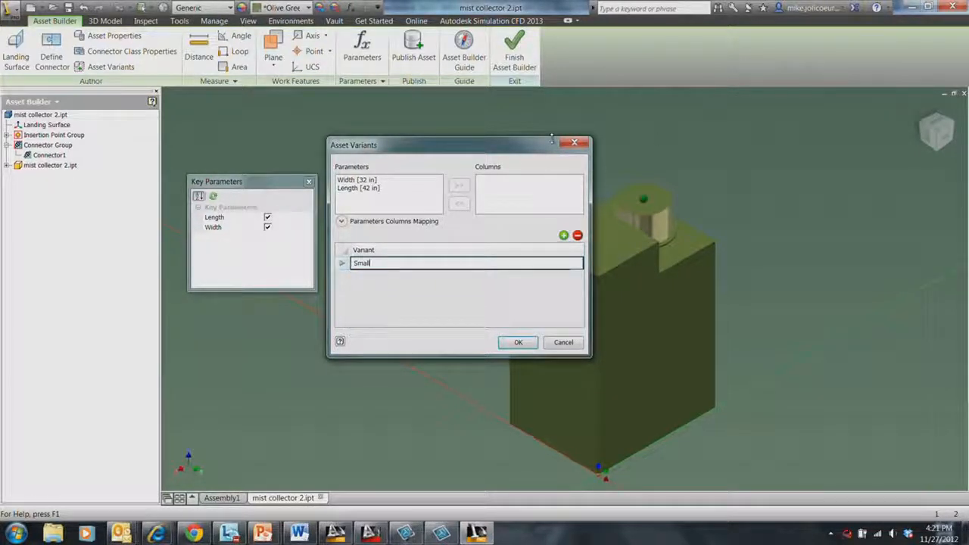
pyautogui.click(356, 180)
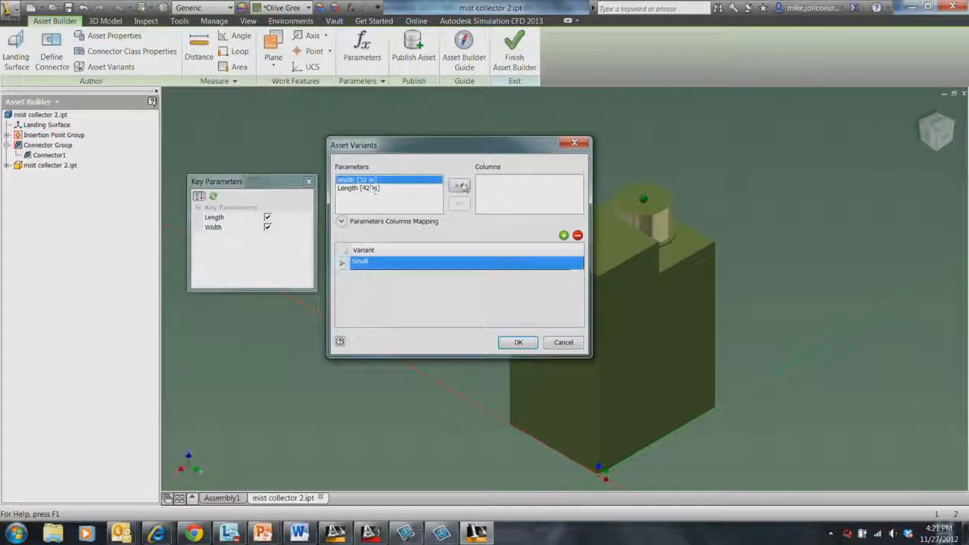
pyautogui.click(459, 186)
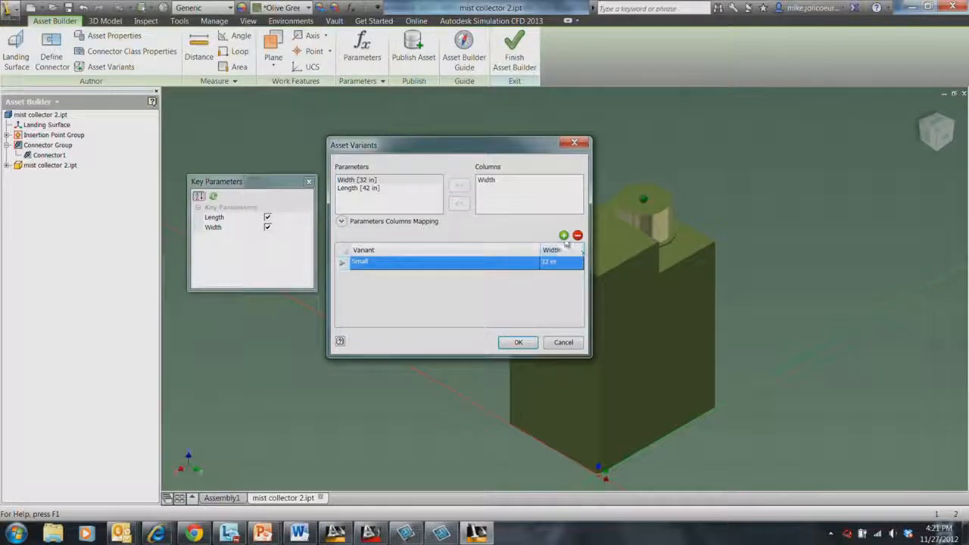
# - Add a variant named Medium with a width of 32 in and set the Small variant's width to 28
pyautogui.click(563, 235)
pyautogui.write('Medium')
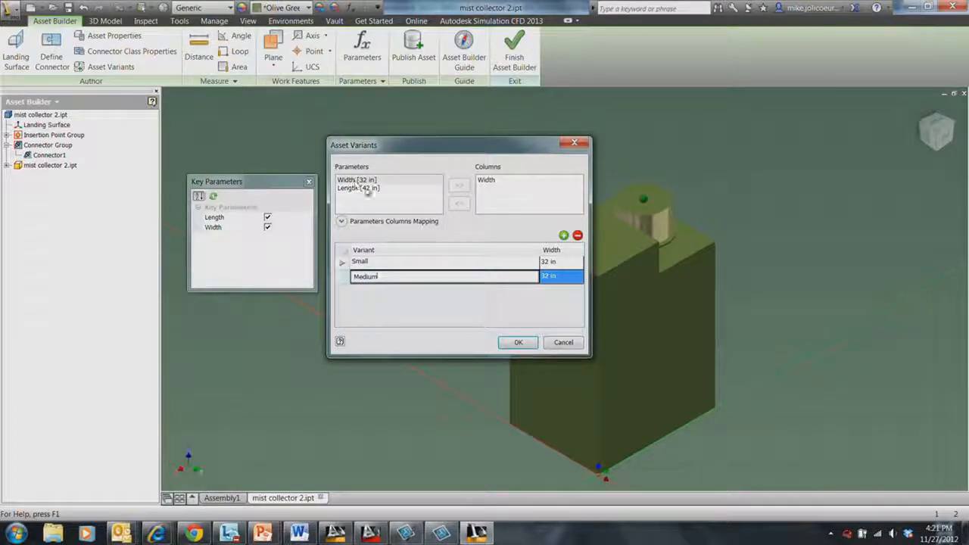
pyautogui.click(577, 277)
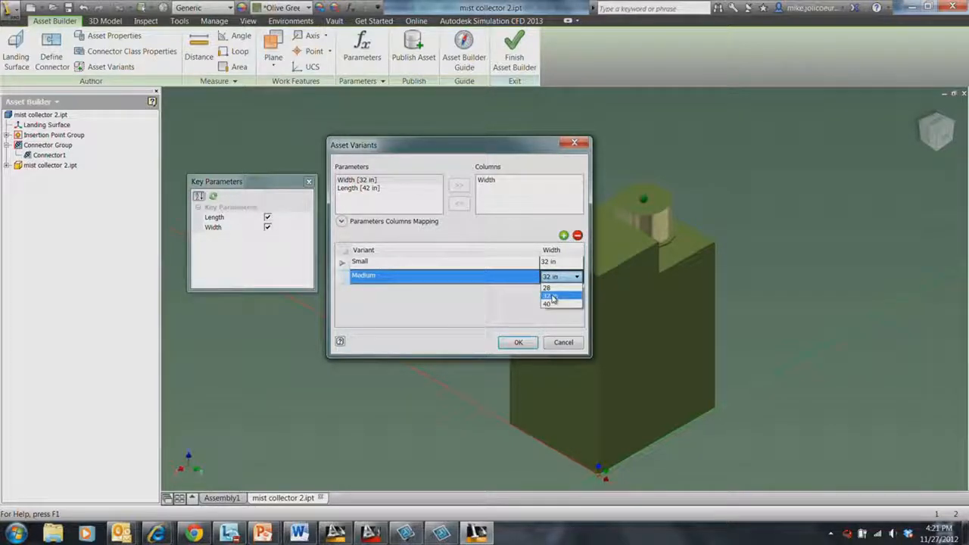
pyautogui.click(553, 297)
pyautogui.click(572, 263)
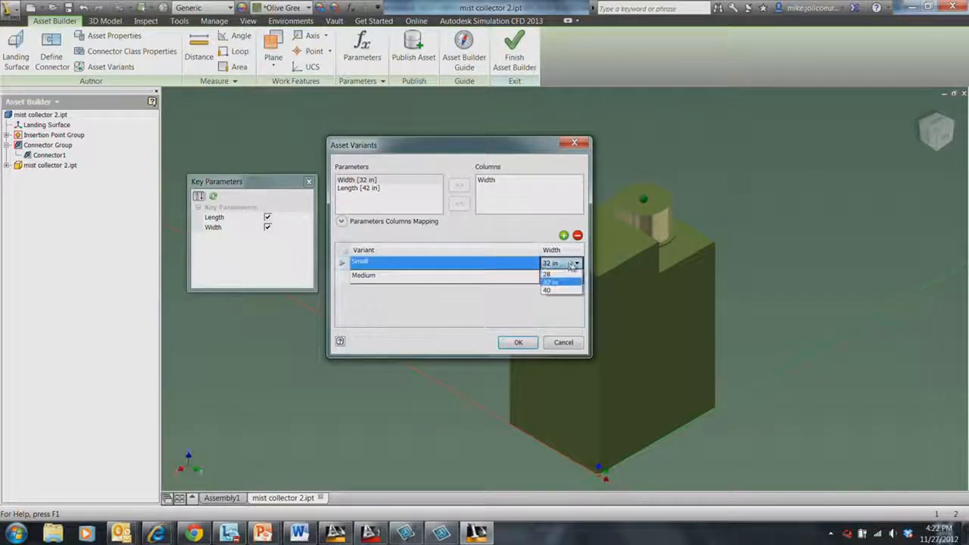
pyautogui.click(548, 274)
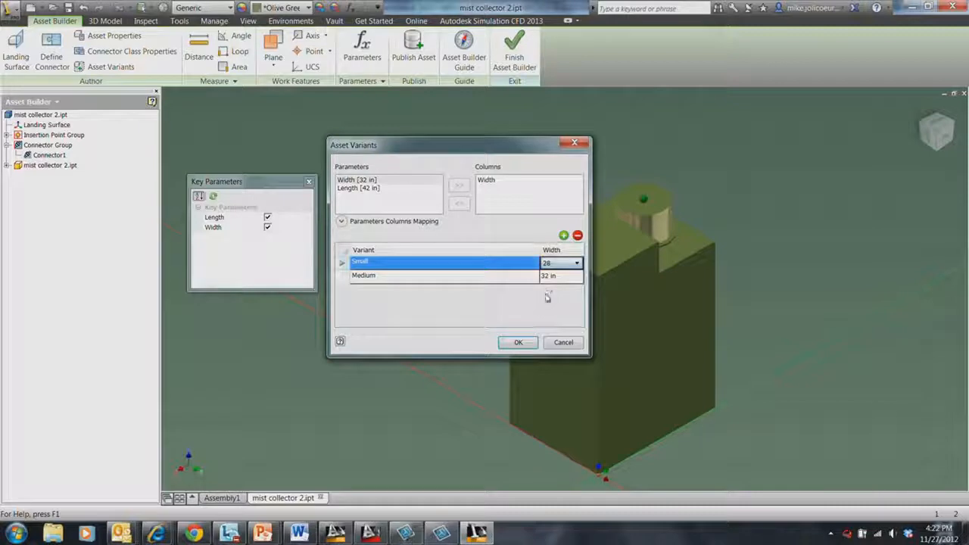
# - Add a variant named Large with a width of 40 and accept the asset variants
pyautogui.click(563, 235)
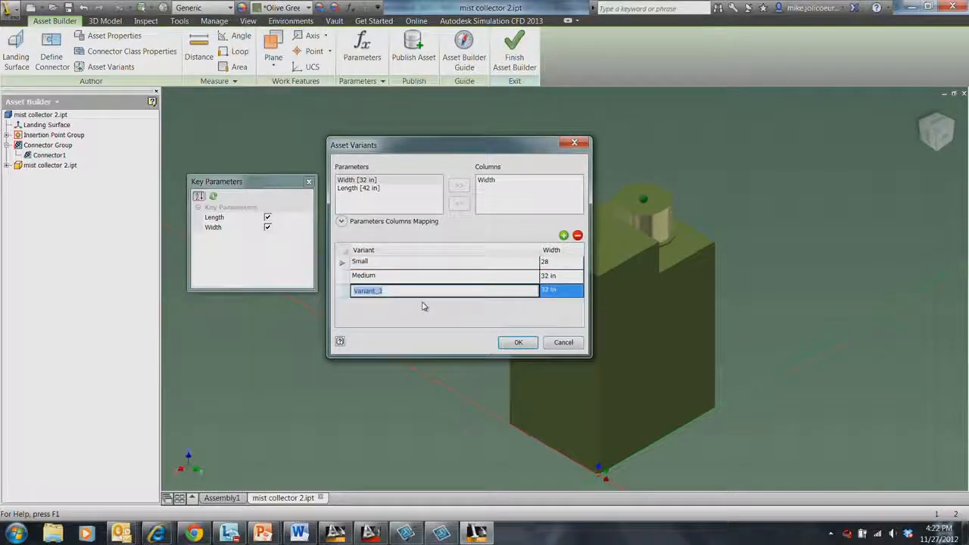
pyautogui.write('Largh')
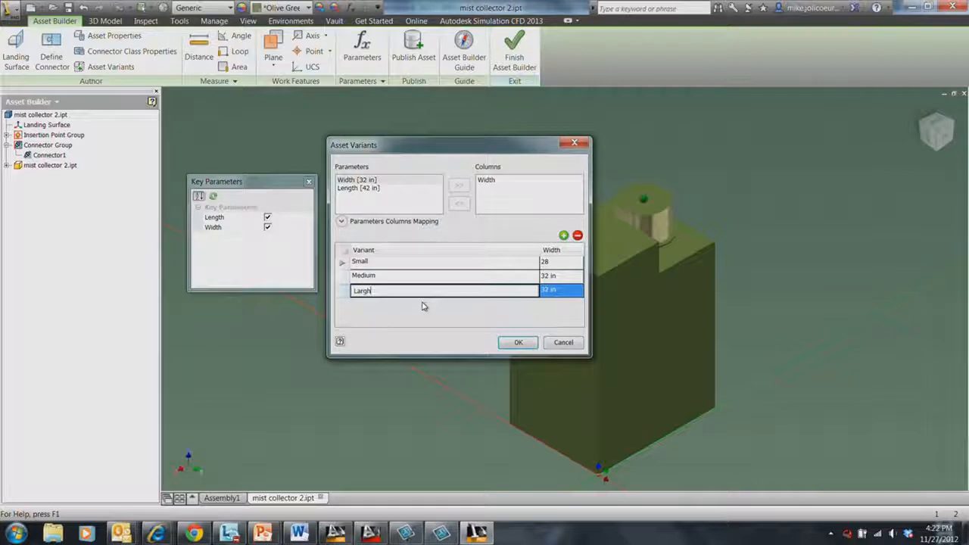
pyautogui.press('BackSpace')
pyautogui.write('e')
pyautogui.click(560, 290)
pyautogui.click(555, 318)
pyautogui.click(519, 342)
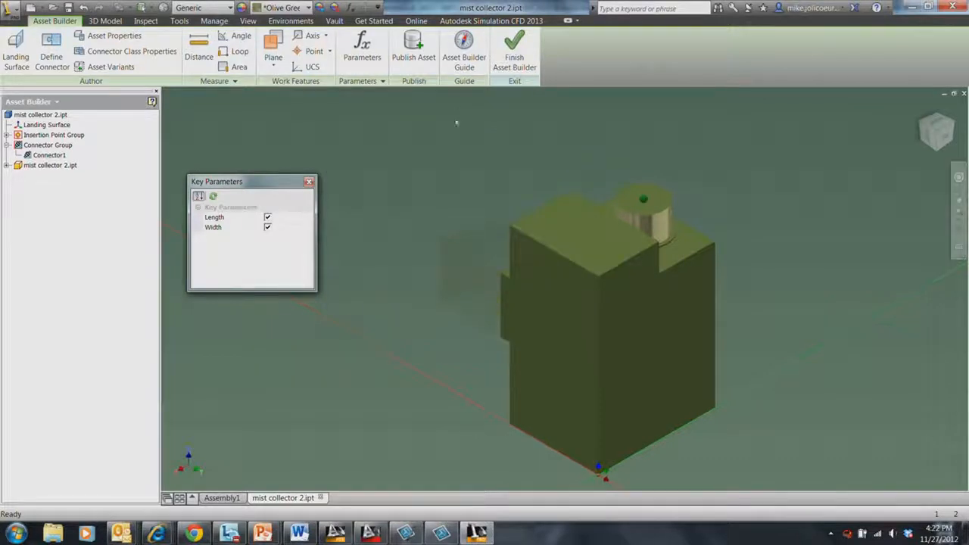
# - Save the part and publish it as a Standard asset to the cloud collection Air Cleaners with Share on Publish enabled
pyautogui.click(413, 47)
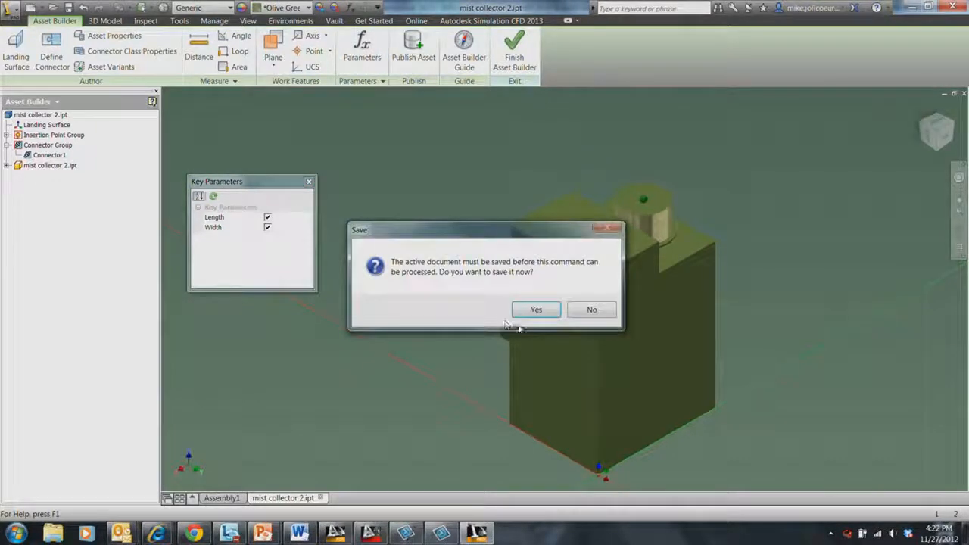
pyautogui.click(534, 309)
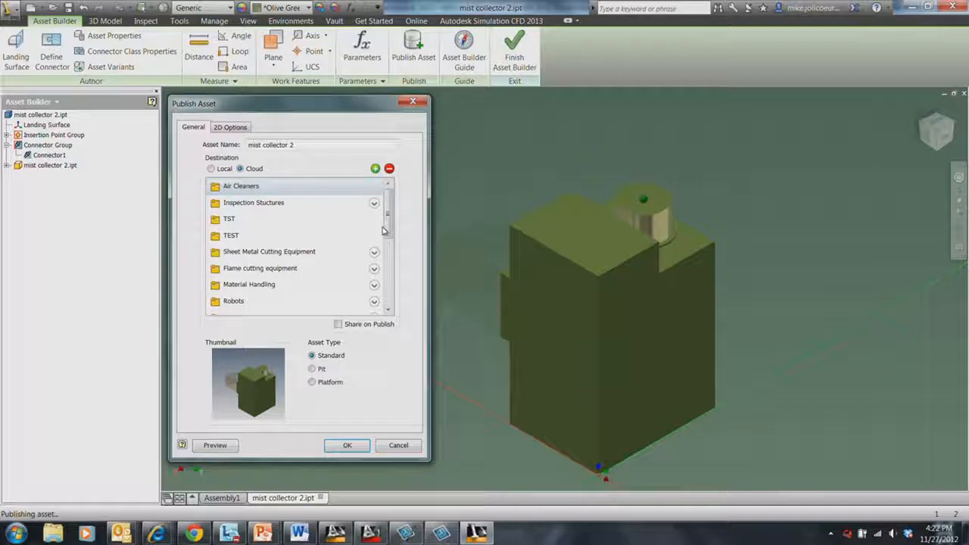
pyautogui.moveTo(387, 227)
pyautogui.mouseDown()
pyautogui.moveTo(391, 303)
pyautogui.moveTo(385, 214)
pyautogui.mouseUp()
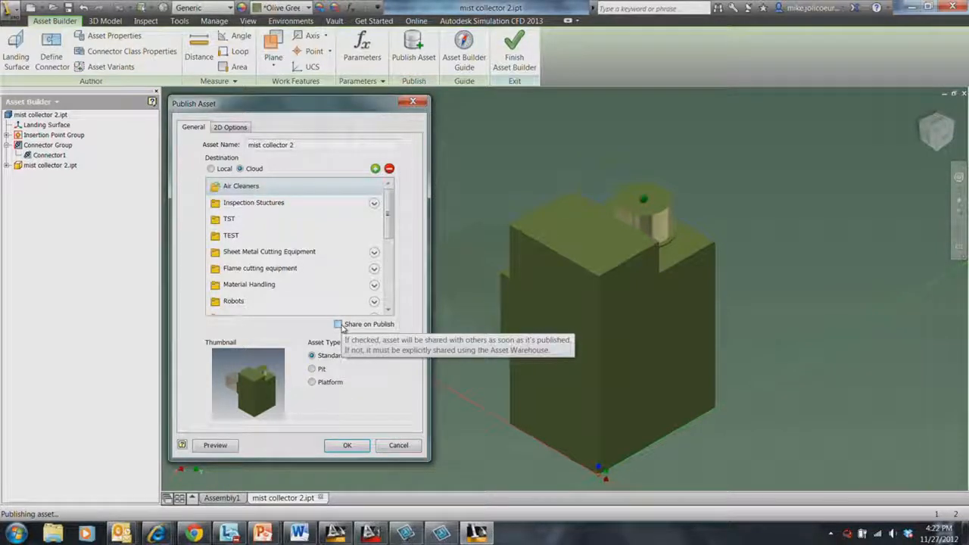
pyautogui.click(340, 326)
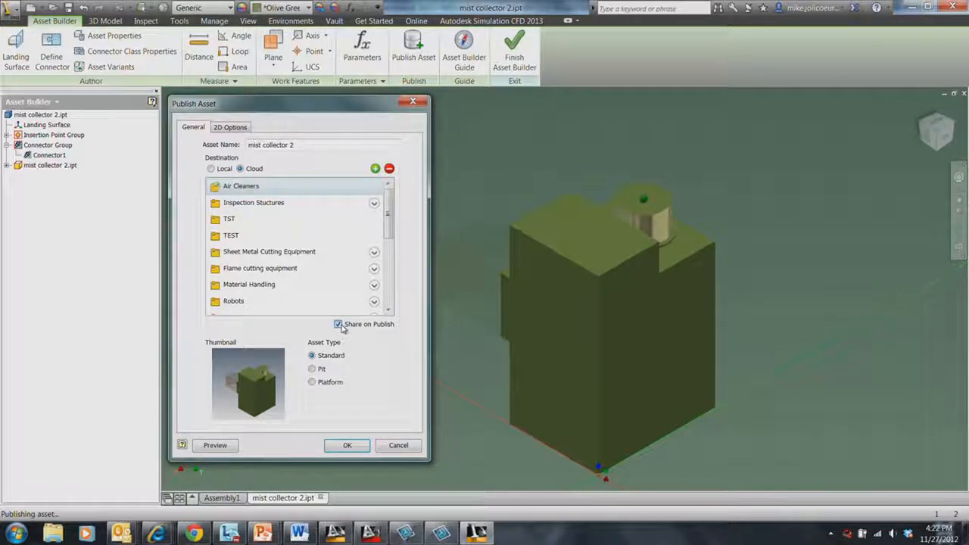
pyautogui.click(347, 445)
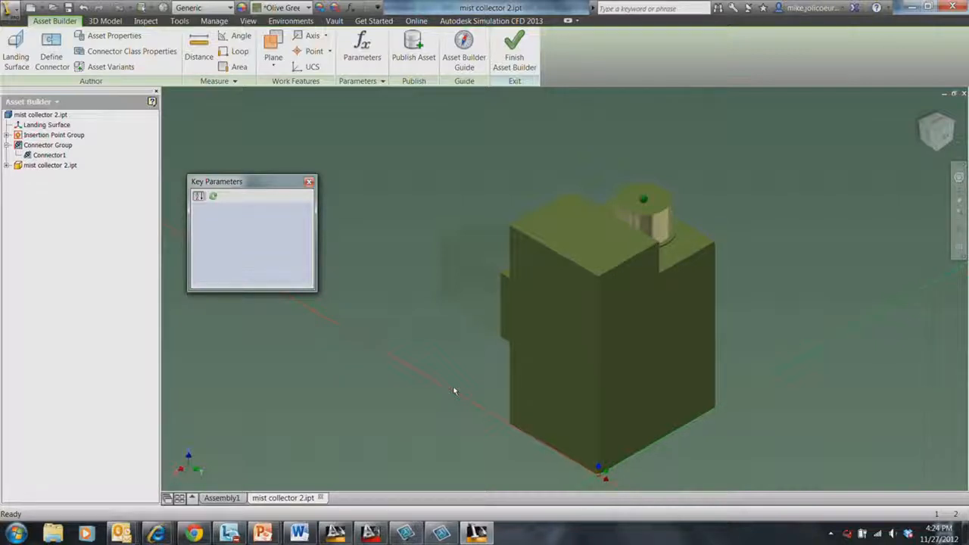
# - Finish authoring the mist collector asset and close the Assembly1 layout
pyautogui.click(514, 53)
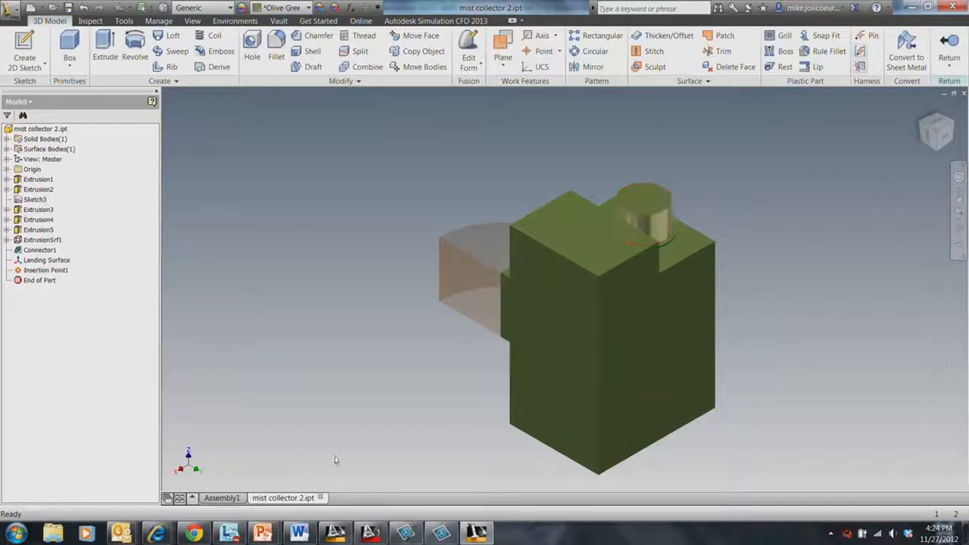
pyautogui.click(225, 497)
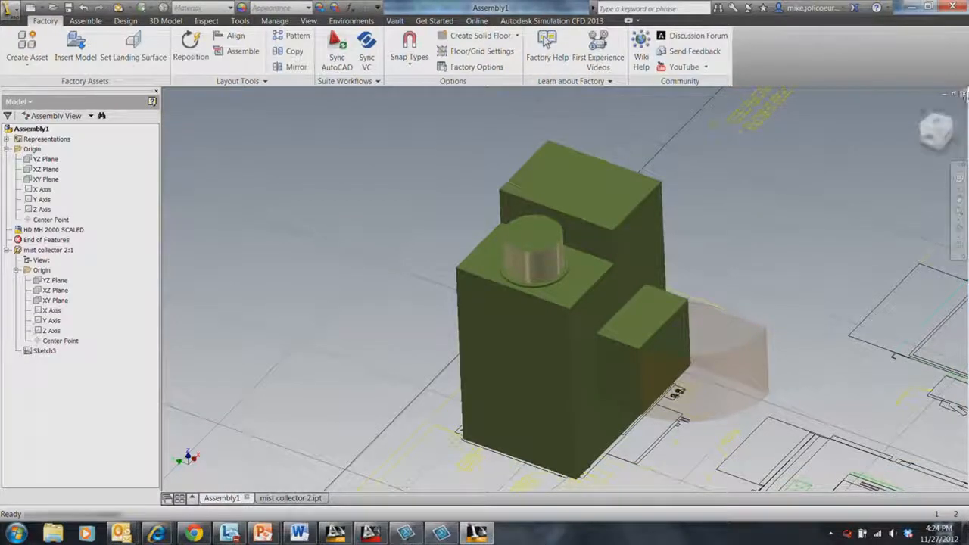
pyautogui.click(964, 92)
pyautogui.click(449, 289)
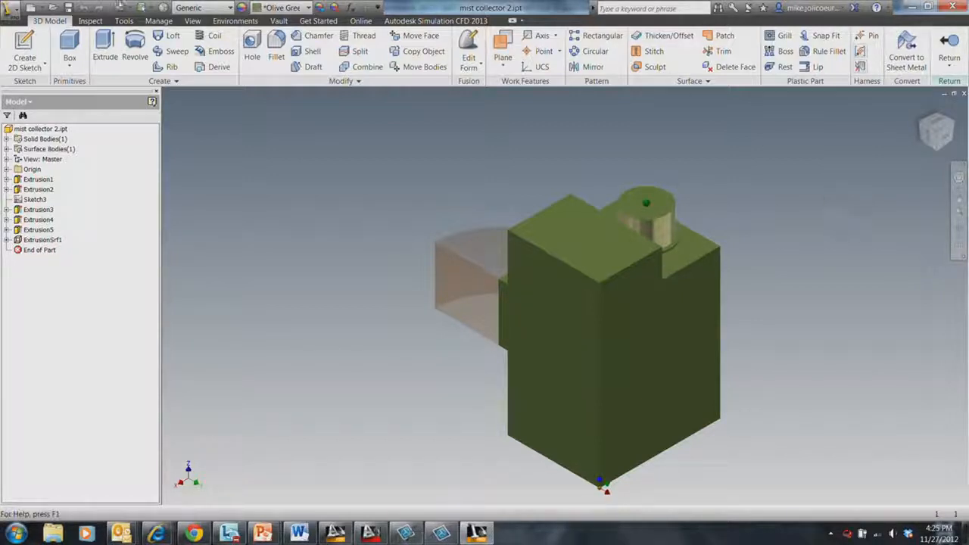
# - Create a new part from the Standard.ipt template
pyautogui.click(11, 10)
pyautogui.click(38, 76)
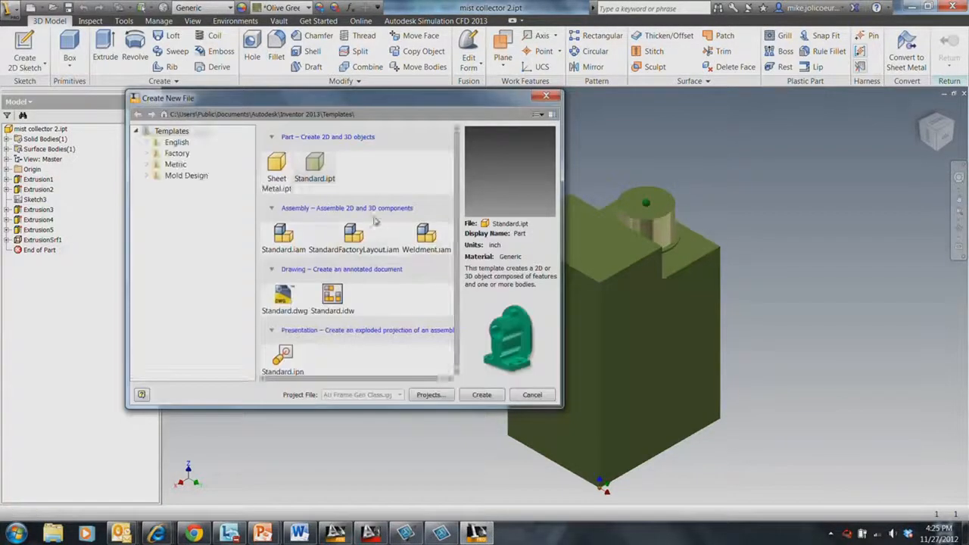
pyautogui.click(324, 178)
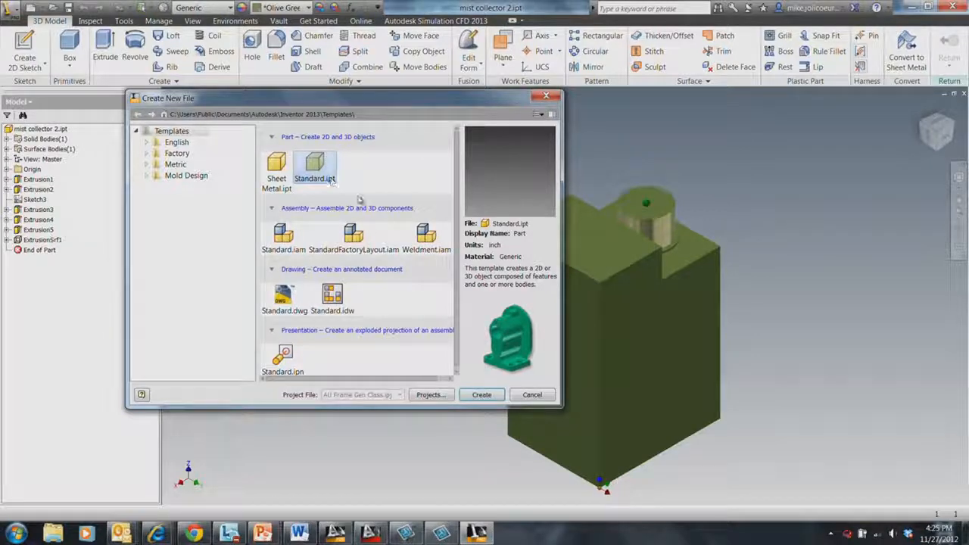
pyautogui.click(495, 396)
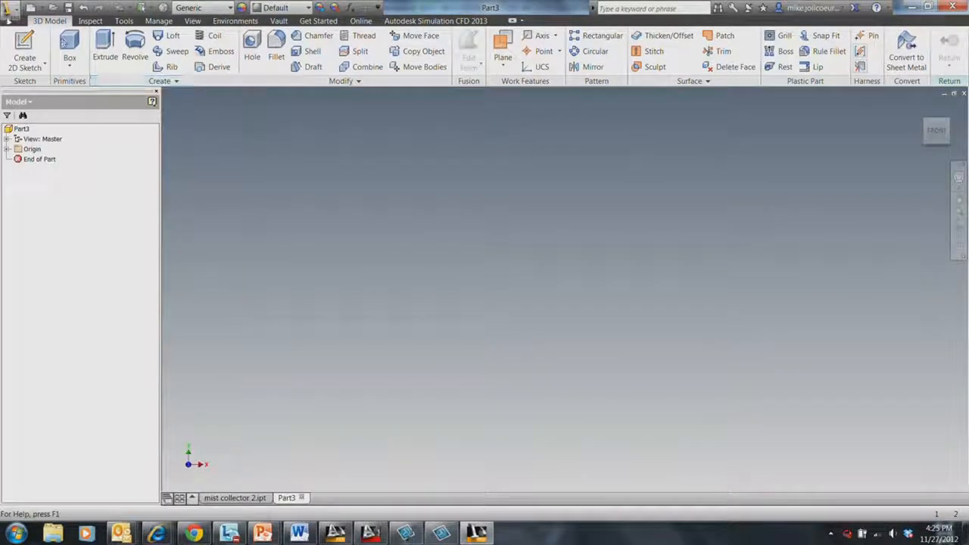
# - Start a sketch on the front plane and draw a 36 in wide by 72 in high rectangle from the origin
pyautogui.click(25, 53)
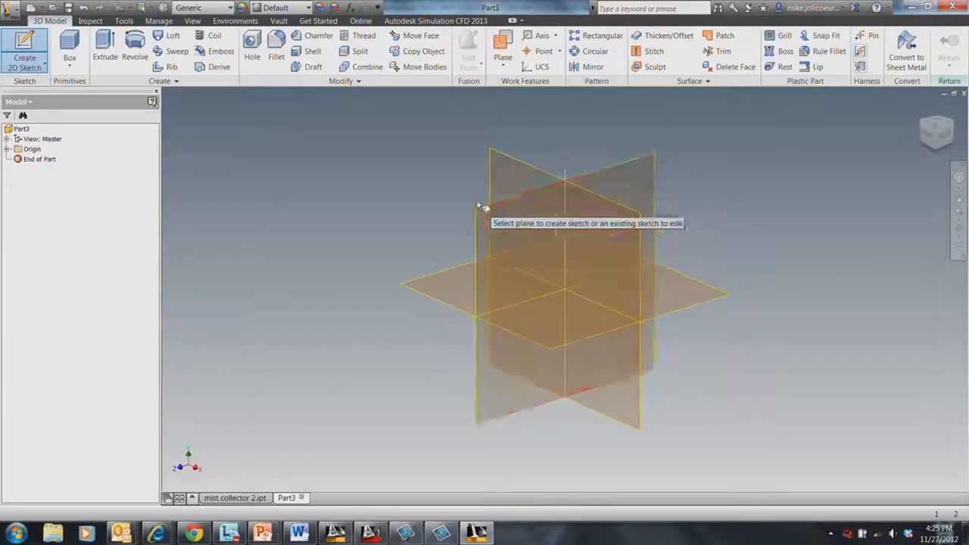
pyautogui.click(498, 161)
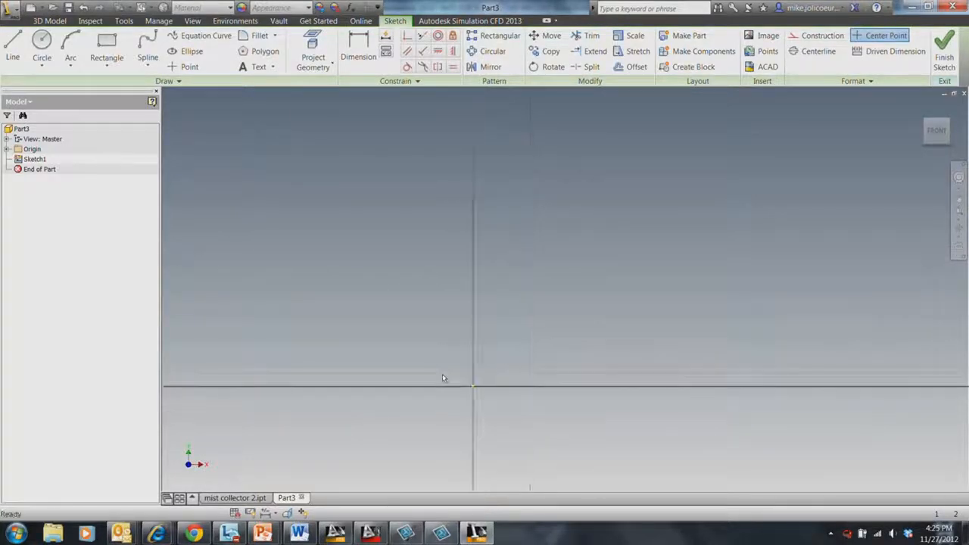
pyautogui.click(107, 45)
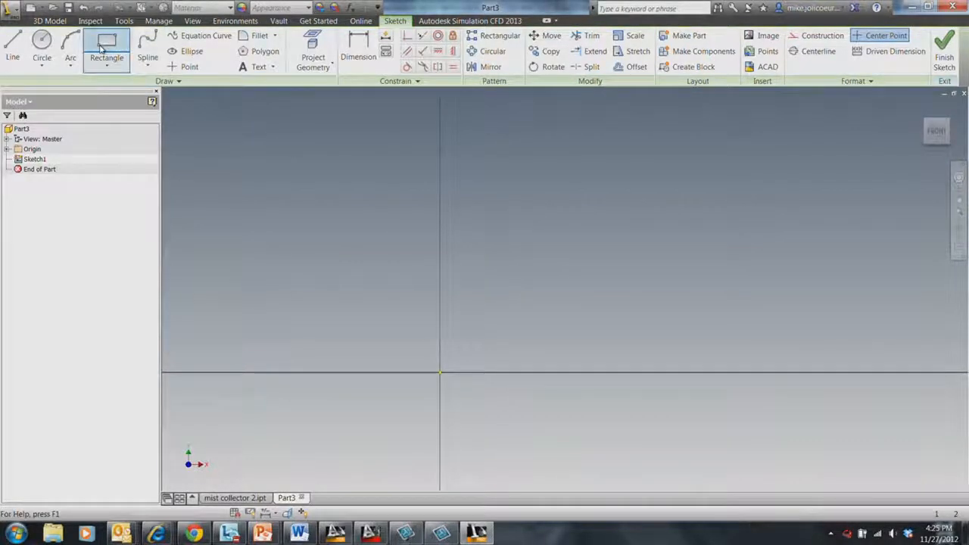
pyautogui.click(439, 371)
pyautogui.scroll(-5, 280, 177)
pyautogui.moveTo(279, 177); pyautogui.dragTo(678, 354, button='middle')
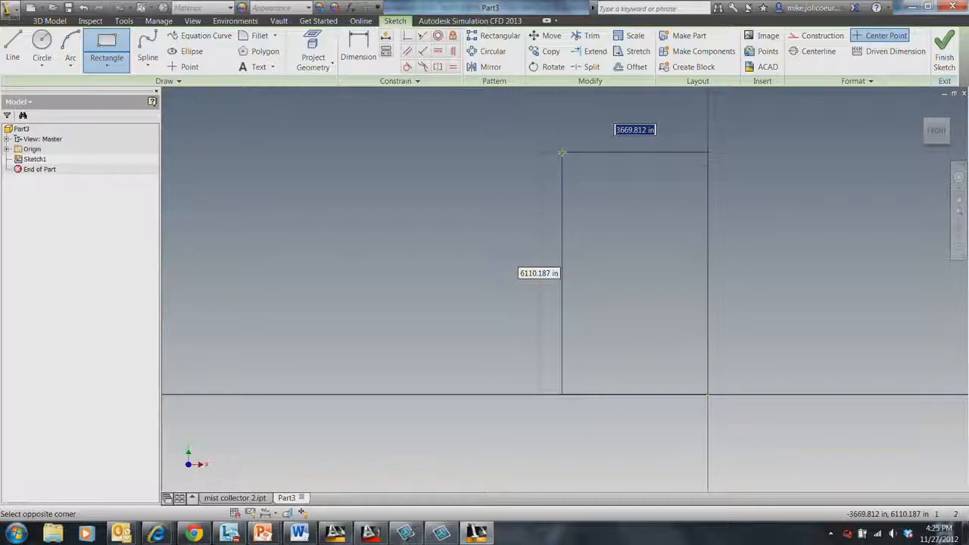
pyautogui.write('36')
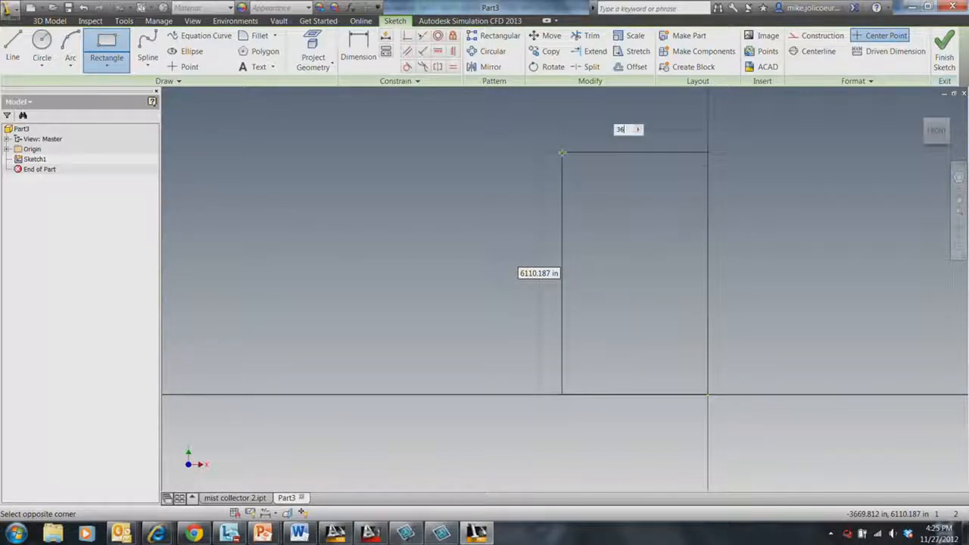
pyautogui.press('Tab')
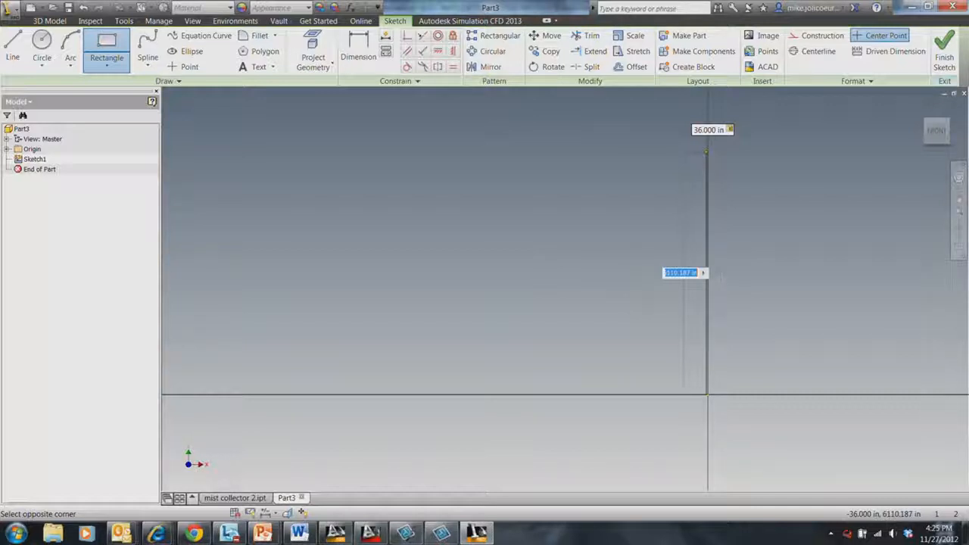
pyautogui.write('72')
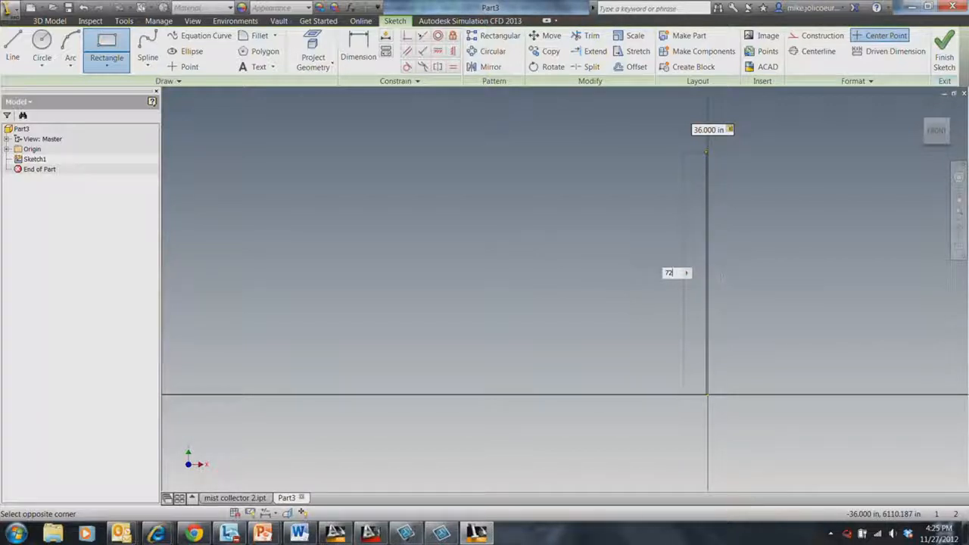
pyautogui.press('Return')
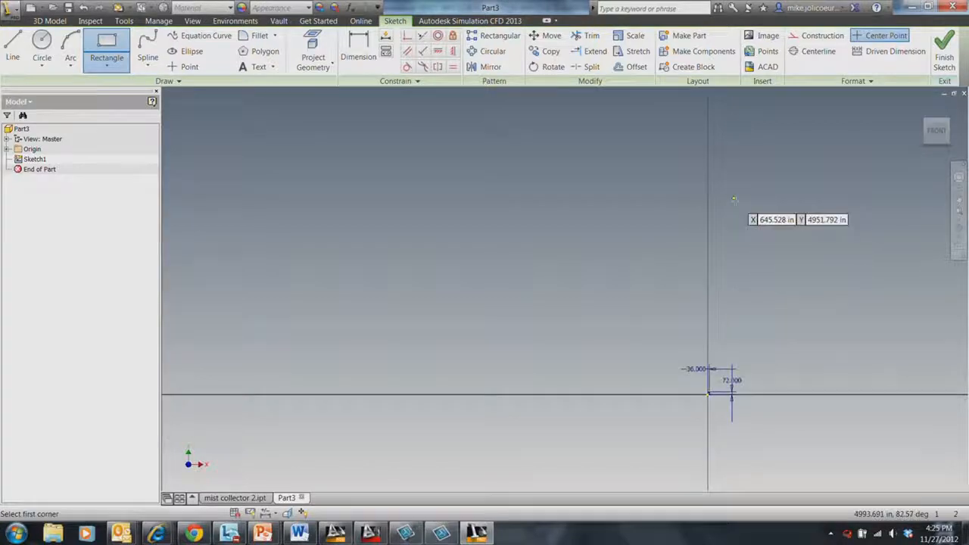
# - Leave the Rectangle command and try the mixed-unit expression 6'-12mm for the rectangle's height dimension
pyautogui.scroll(1, 750, 340)
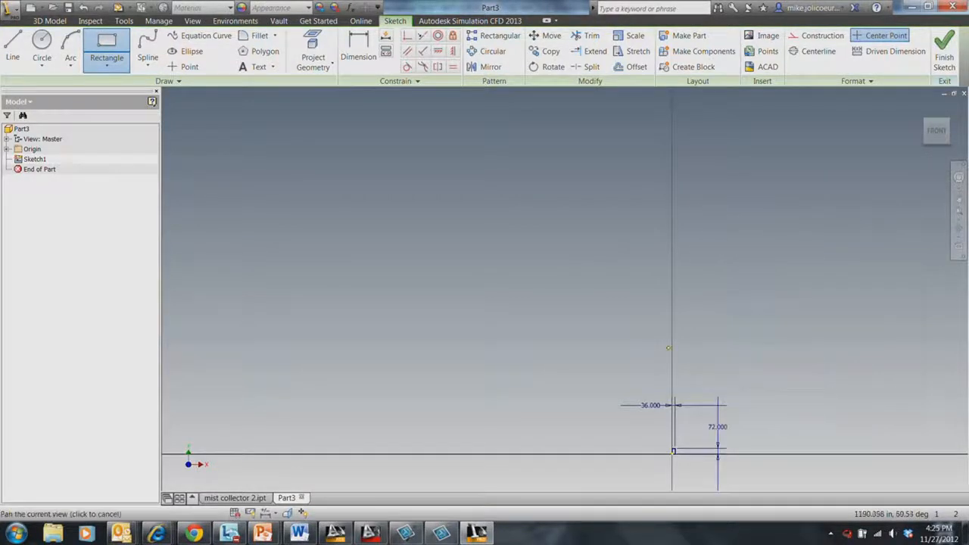
pyautogui.scroll(4, 522, 99)
pyautogui.moveTo(680, 471); pyautogui.dragTo(445, 138, button='middle')
pyautogui.scroll(5, 445, 140)
pyautogui.moveTo(443, 188); pyautogui.dragTo(523, 326, button='middle')
pyautogui.scroll(-5, 523, 326)
pyautogui.scroll(-4, 524, 326)
pyautogui.moveTo(524, 241); pyautogui.dragTo(469, 258, button='middle')
pyautogui.scroll(3, 470, 259)
pyautogui.scroll(-3, 515, 276)
pyautogui.scroll(4, 551, 279)
pyautogui.moveTo(631, 327); pyautogui.dragTo(604, 260, button='middle')
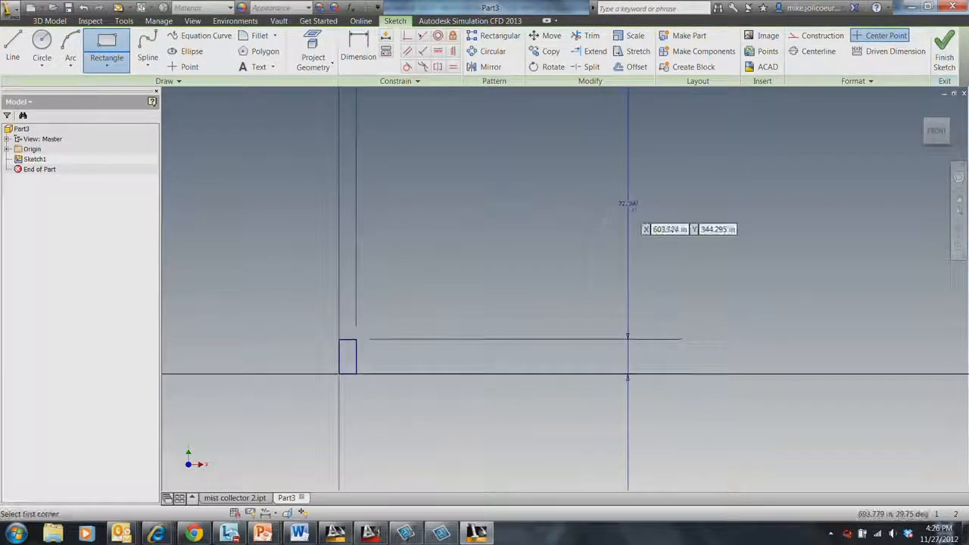
pyautogui.press('Escape')
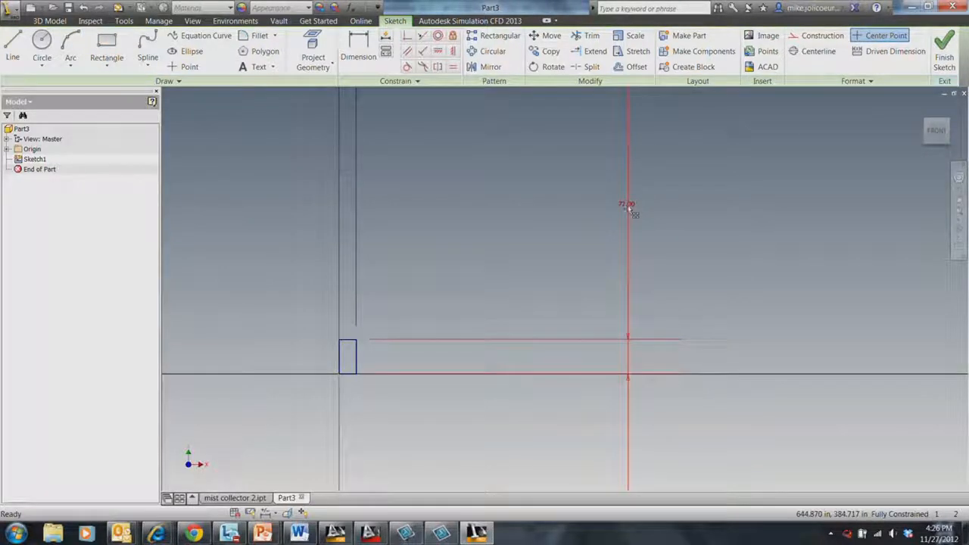
pyautogui.doubleClick(628, 203)
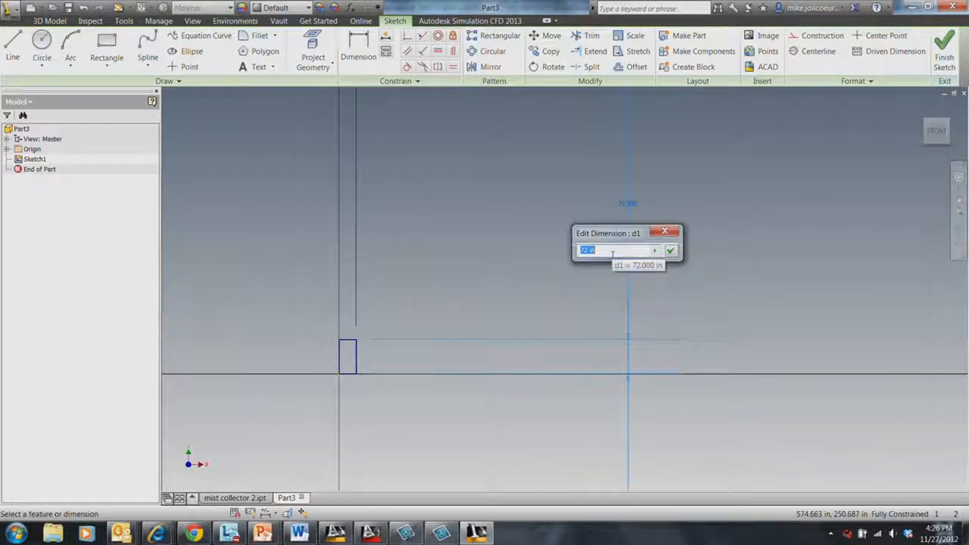
pyautogui.write('72')
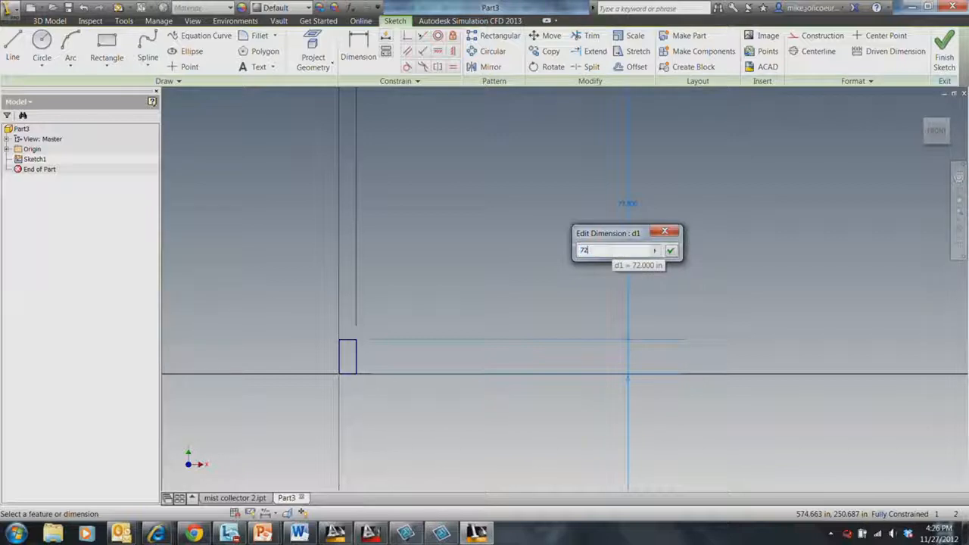
pyautogui.press('BackSpace')
pyautogui.press('BackSpace')
pyautogui.write('8')
pyautogui.write("'")
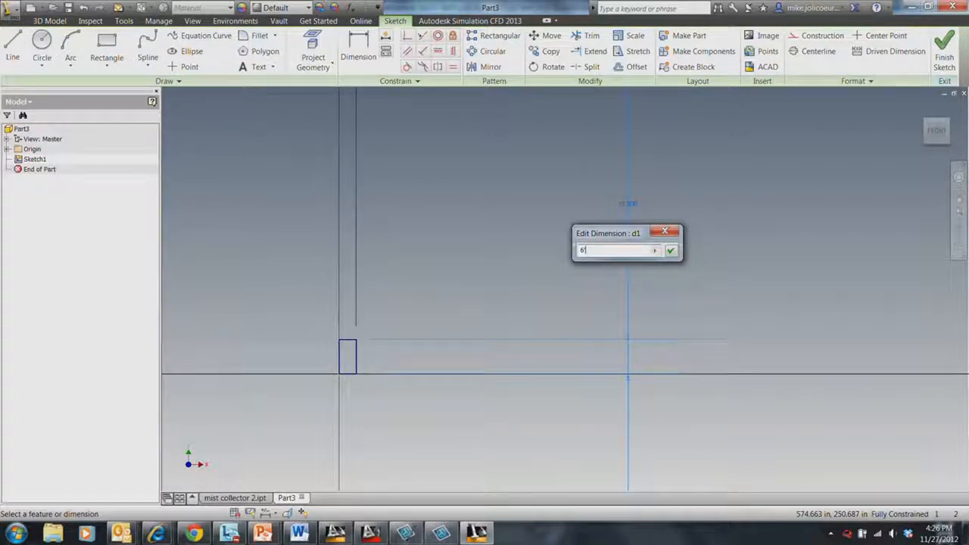
pyautogui.write('-12mm')
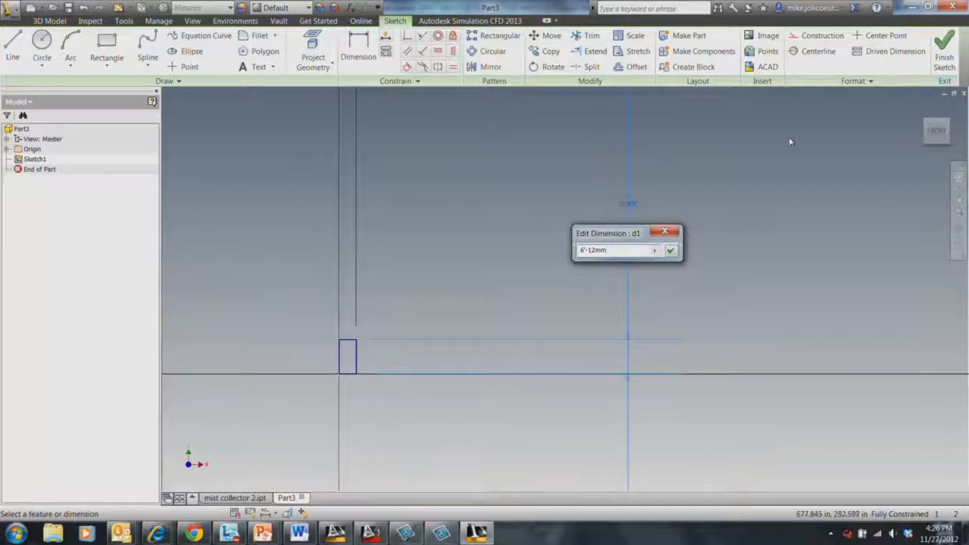
# - Set the rectangle's height dimension to 6' and accept it
pyautogui.moveTo(620, 250); pyautogui.dragTo(582, 251)
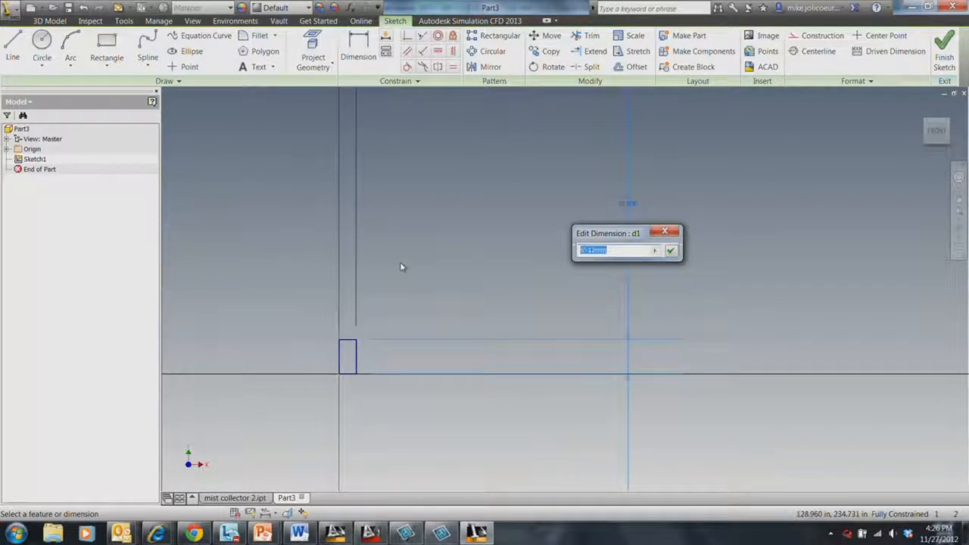
pyautogui.write("6'")
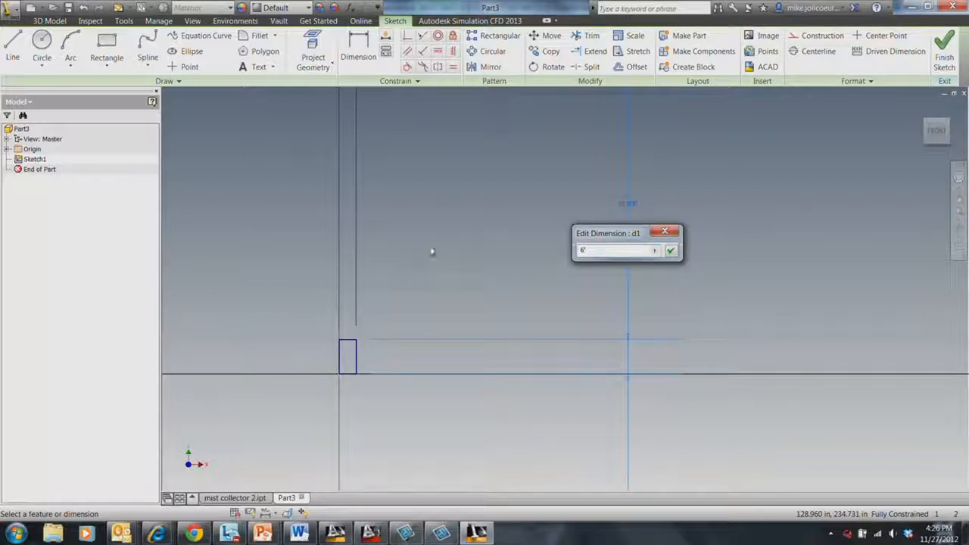
pyautogui.click(670, 250)
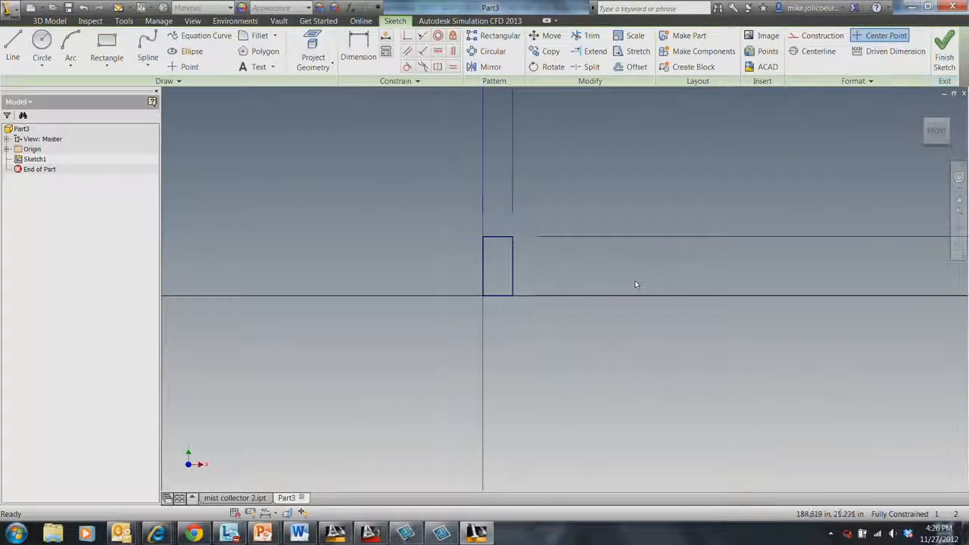
# - Revolve the rectangle a full turn about its vertical edge away from the origin to form a solid cylinder
pyautogui.press('r')
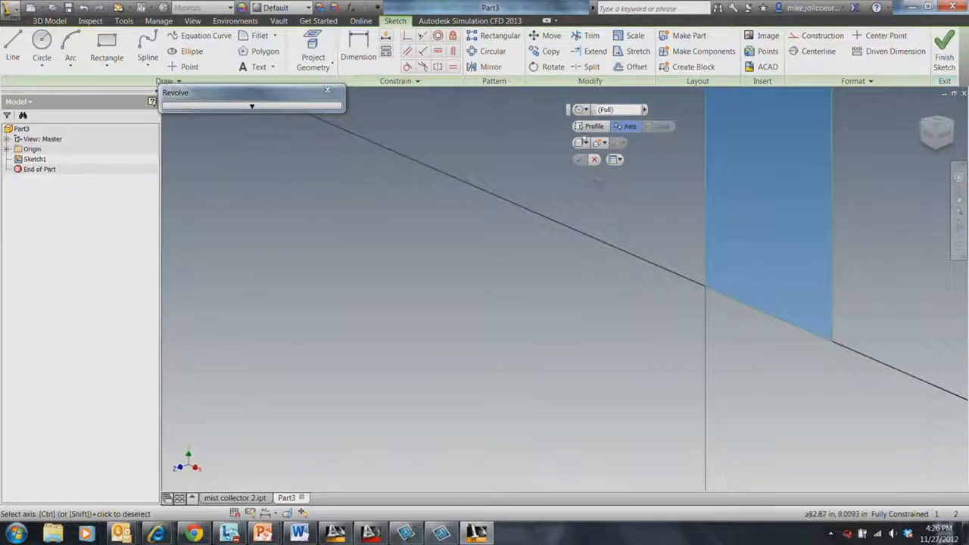
pyautogui.click(832, 186)
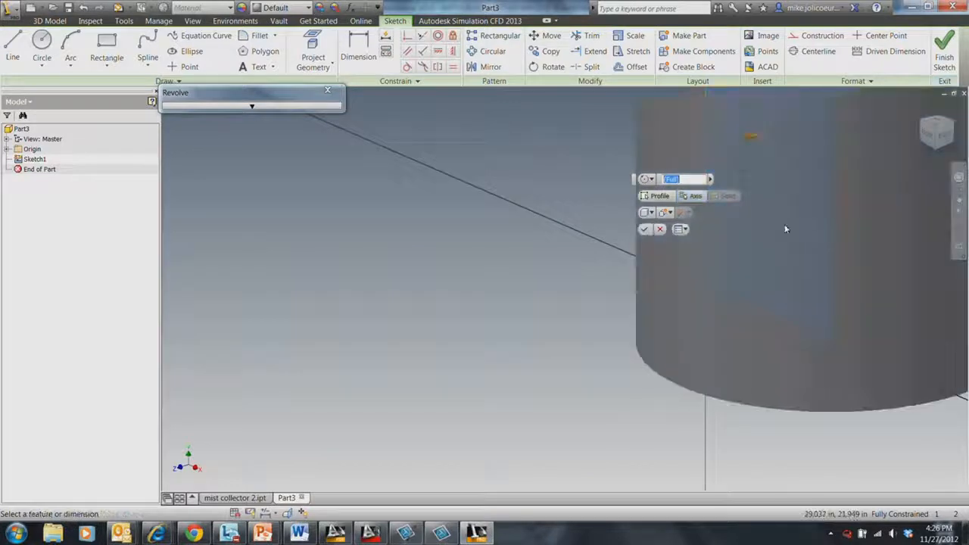
pyautogui.moveTo(510, 208); pyautogui.dragTo(407, 292, button='middle')
pyautogui.scroll(-4, 407, 292)
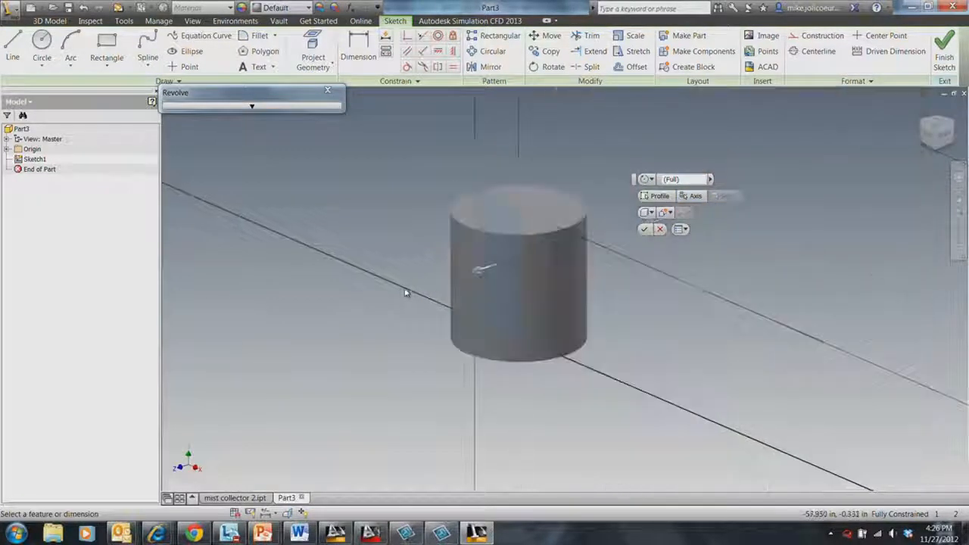
pyautogui.click(645, 229)
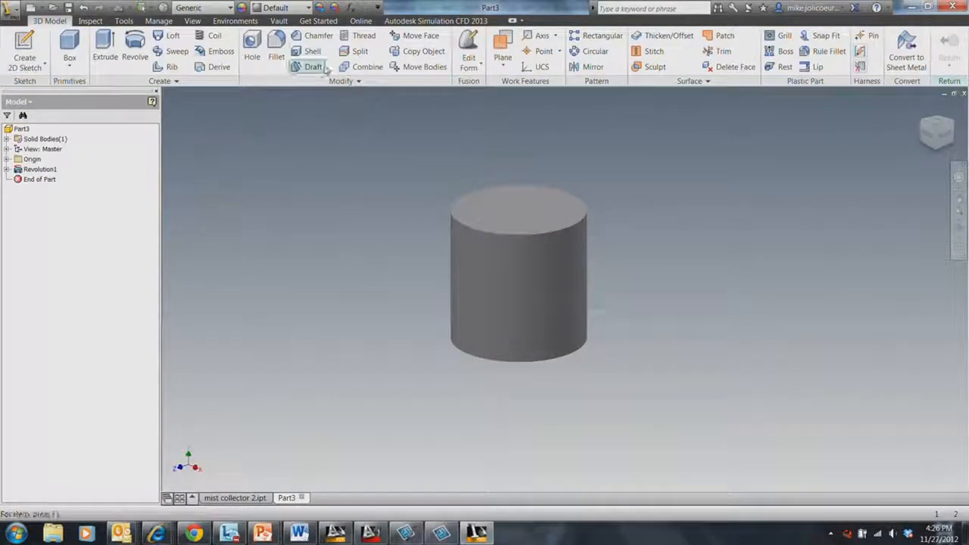
# - Fillet the cylinder's bottom circular edge with a radius of about 7.5 in
pyautogui.click(479, 362)
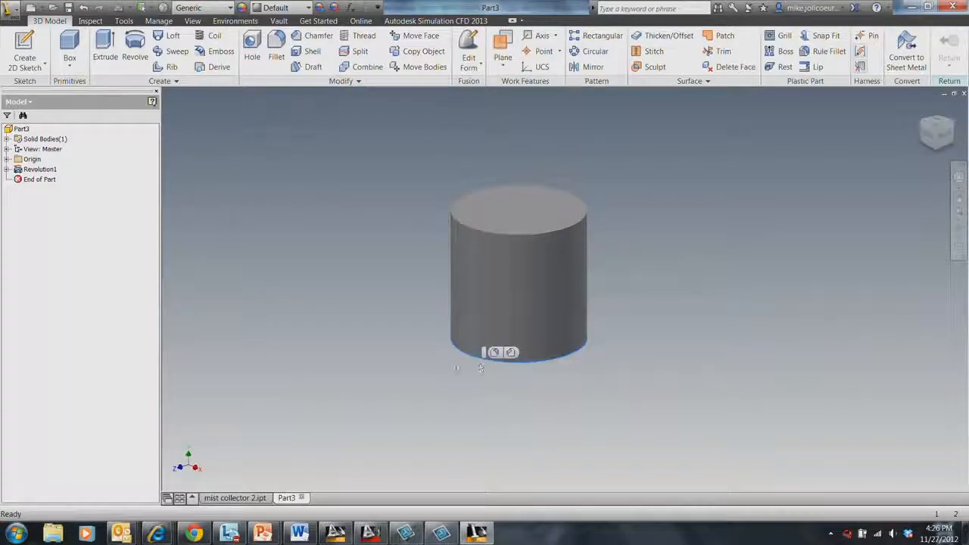
pyautogui.click(494, 352)
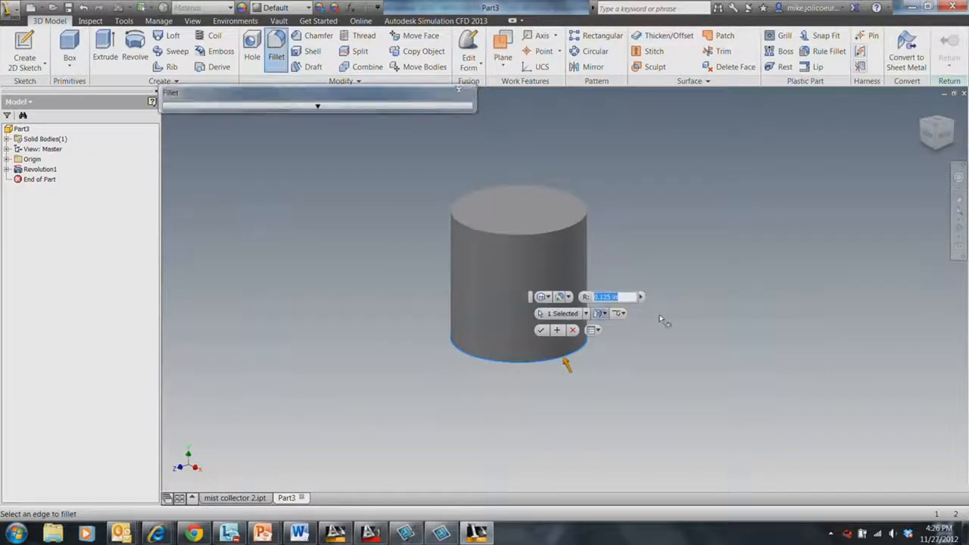
pyautogui.moveTo(566, 364); pyautogui.dragTo(566, 361)
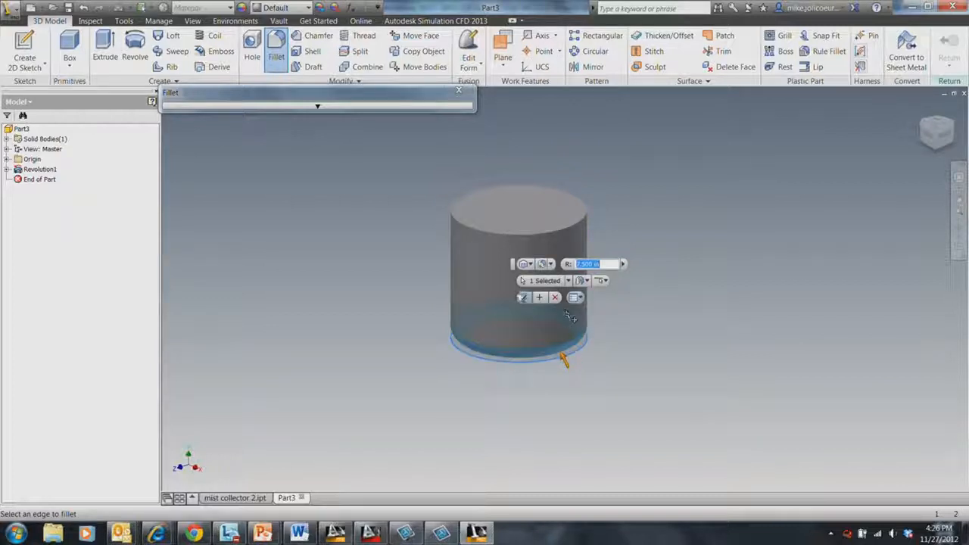
pyautogui.click(526, 297)
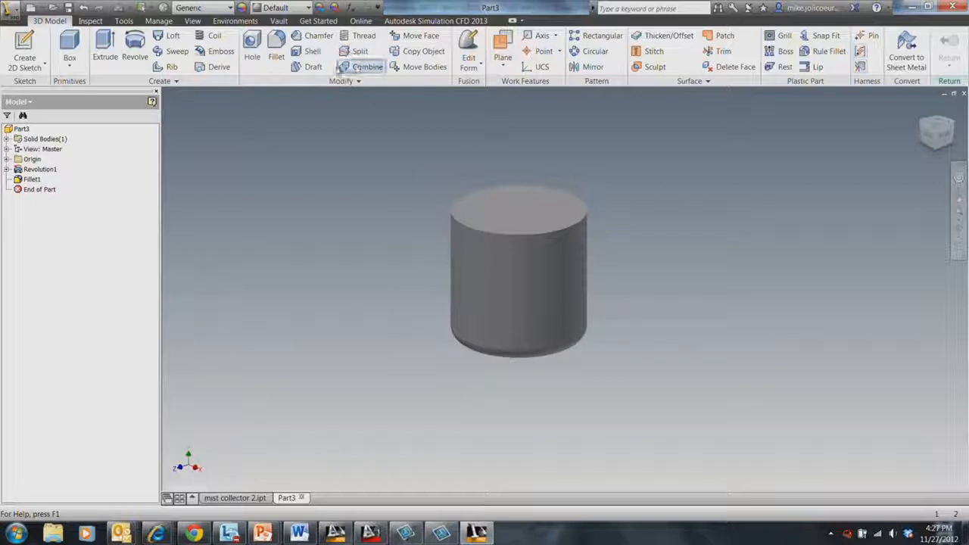
# - Shell the cylinder with a wall thickness of .25 in, removing the top face
pyautogui.click(312, 51)
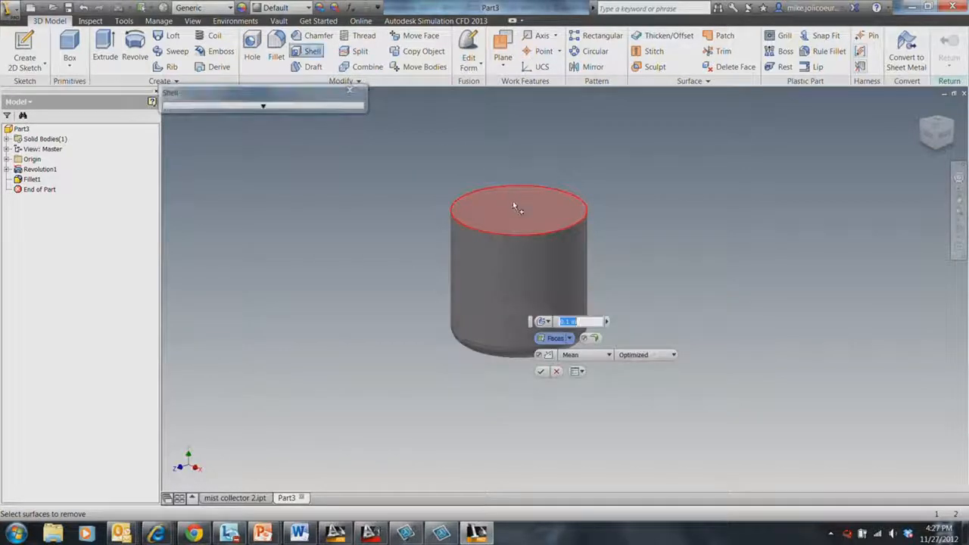
pyautogui.click(513, 201)
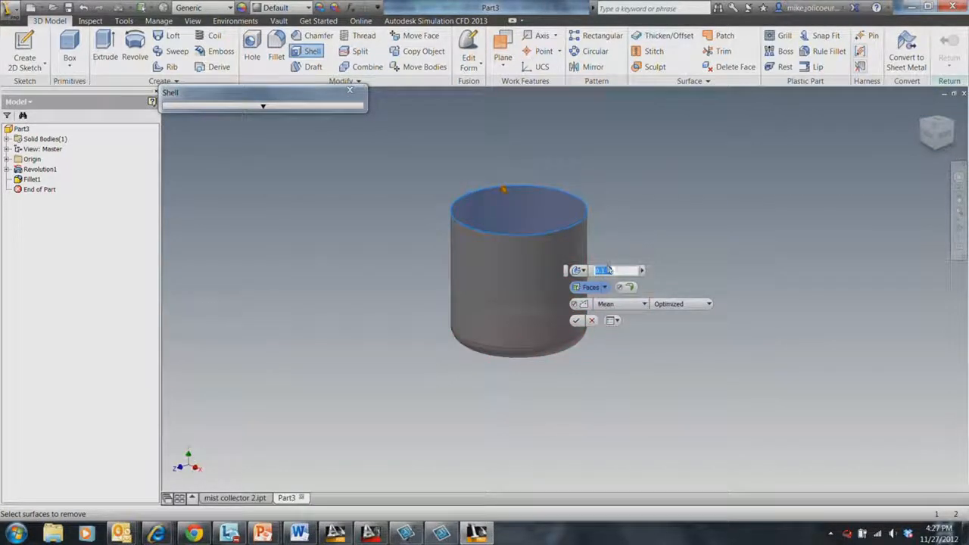
pyautogui.moveTo(593, 277); pyautogui.dragTo(586, 280)
pyautogui.write('.25')
pyautogui.click(576, 321)
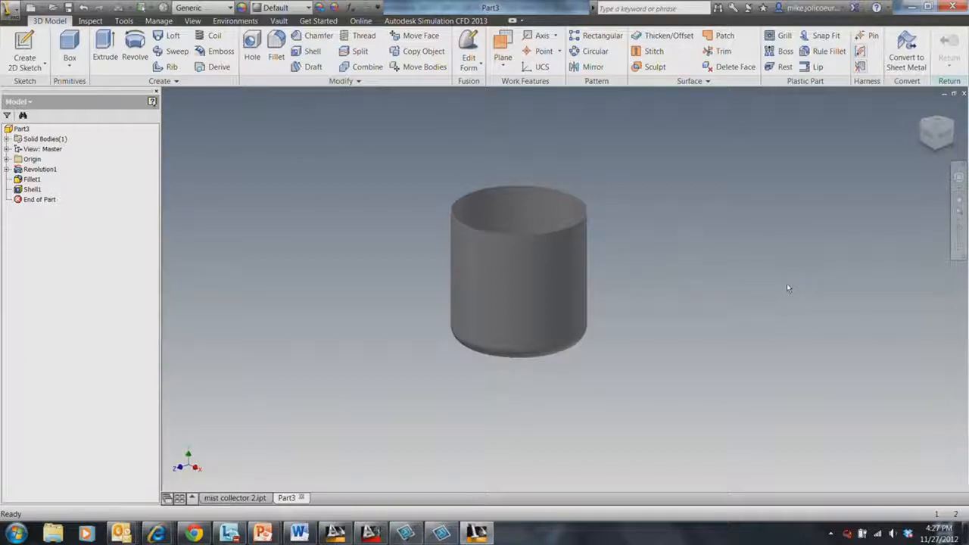
# - Examine the shelled tank's open top and interior from a higher angle
pyautogui.scroll(3, 780, 277)
pyautogui.moveTo(299, 265); pyautogui.dragTo(550, 311, button='middle')
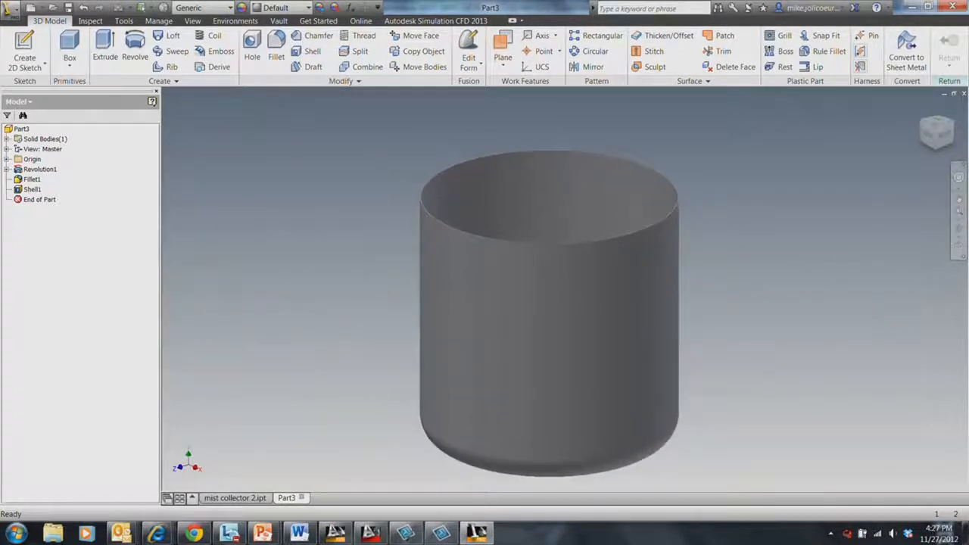
pyautogui.press('F4')
pyautogui.moveTo(491, 214); pyautogui.dragTo(476, 294)
pyautogui.moveTo(476, 295); pyautogui.dragTo(565, 189, button='middle')
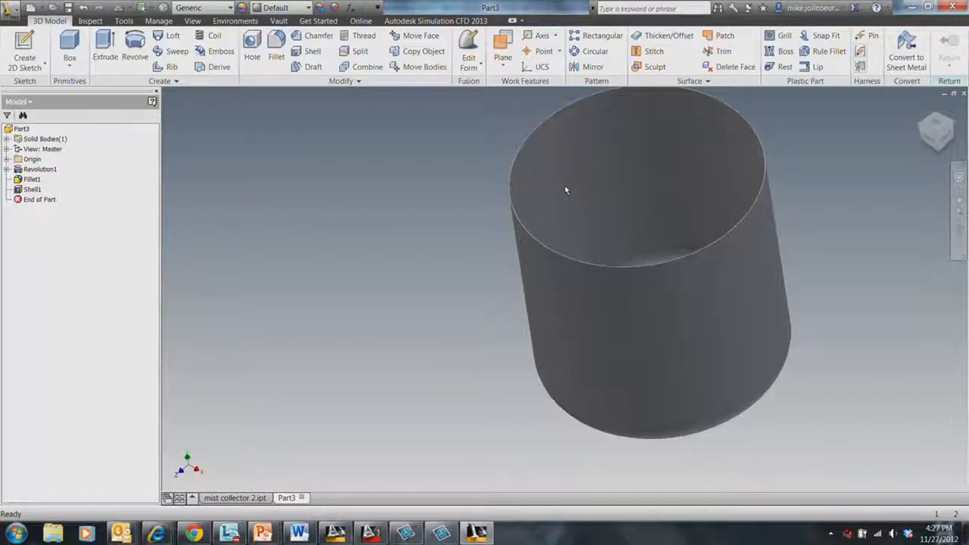
pyautogui.moveTo(565, 189)
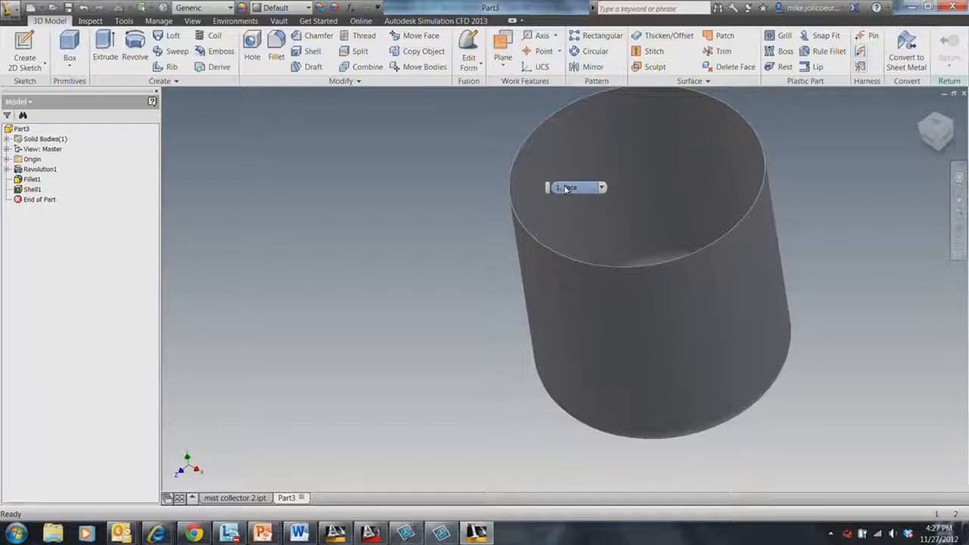
pyautogui.moveTo(404, 186); pyautogui.dragTo(348, 233, button='middle')
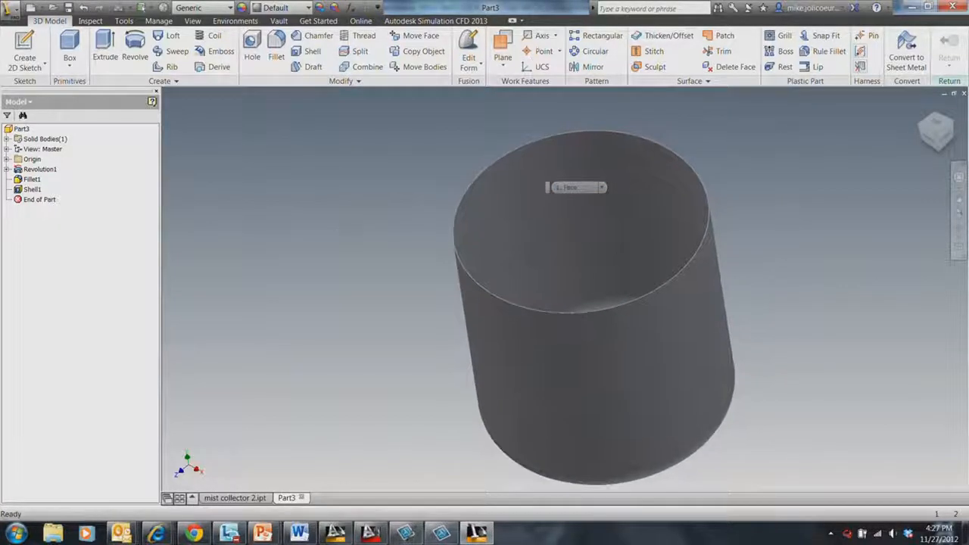
# - Check the tank's physical properties in iProperties with PBT Plastic as a trial material, and close them without applying the material
pyautogui.rightClick(26, 129)
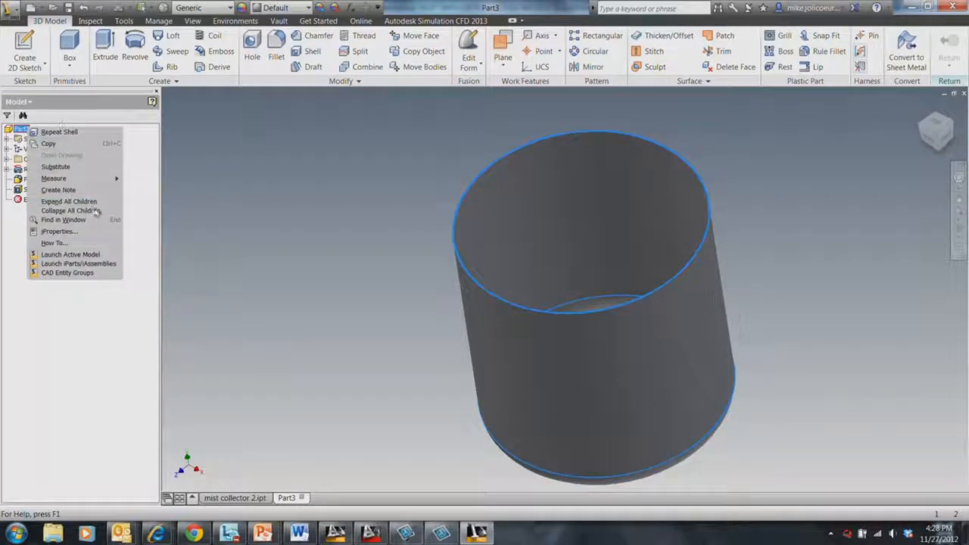
pyautogui.click(84, 231)
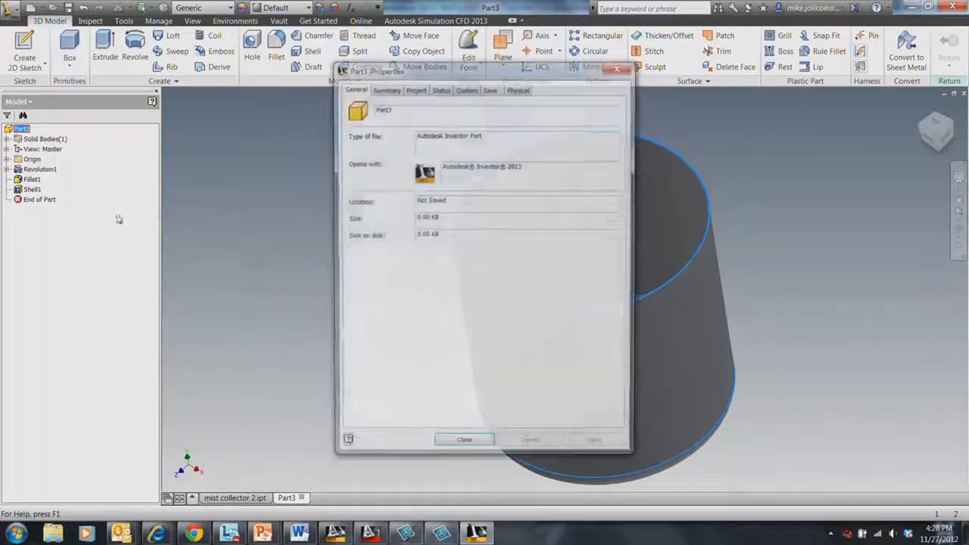
pyautogui.click(519, 88)
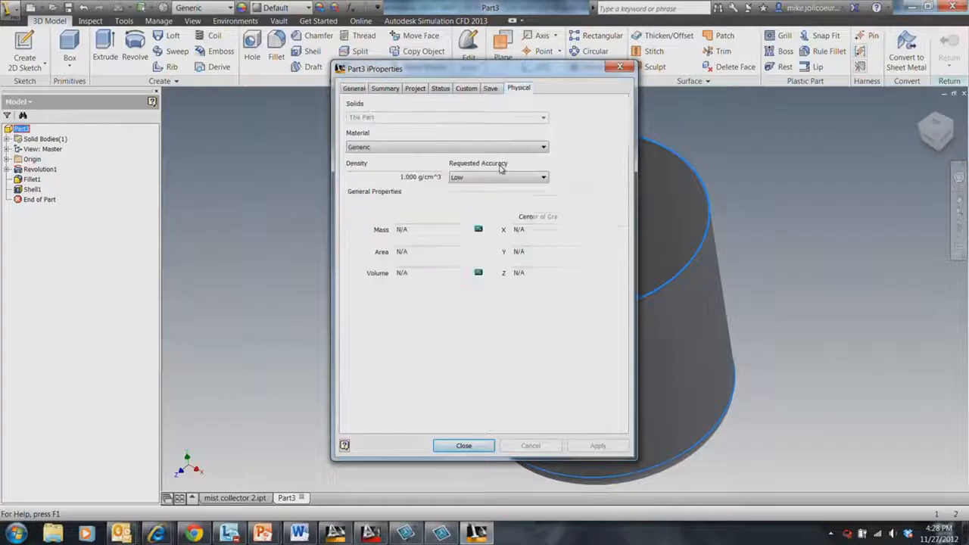
pyautogui.click(546, 149)
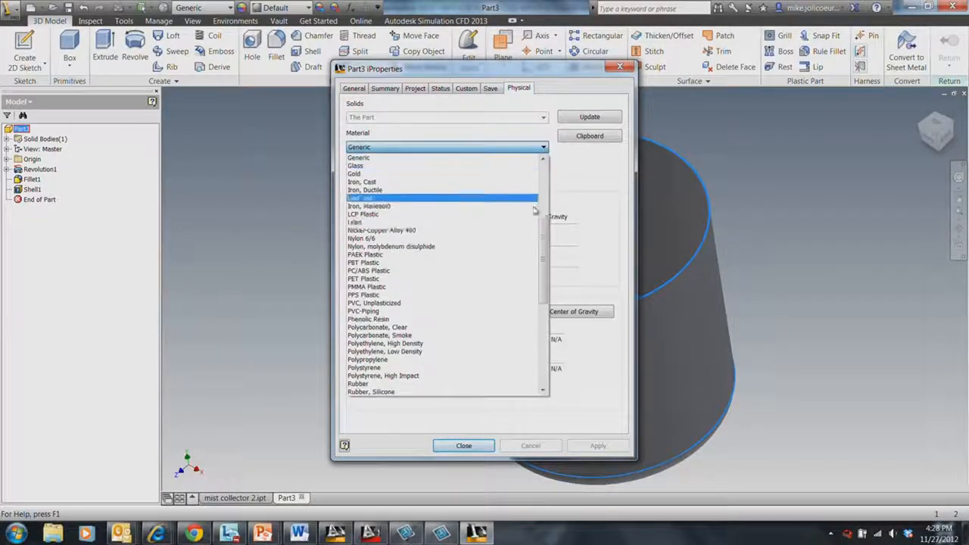
pyautogui.scroll(-2, 543, 256)
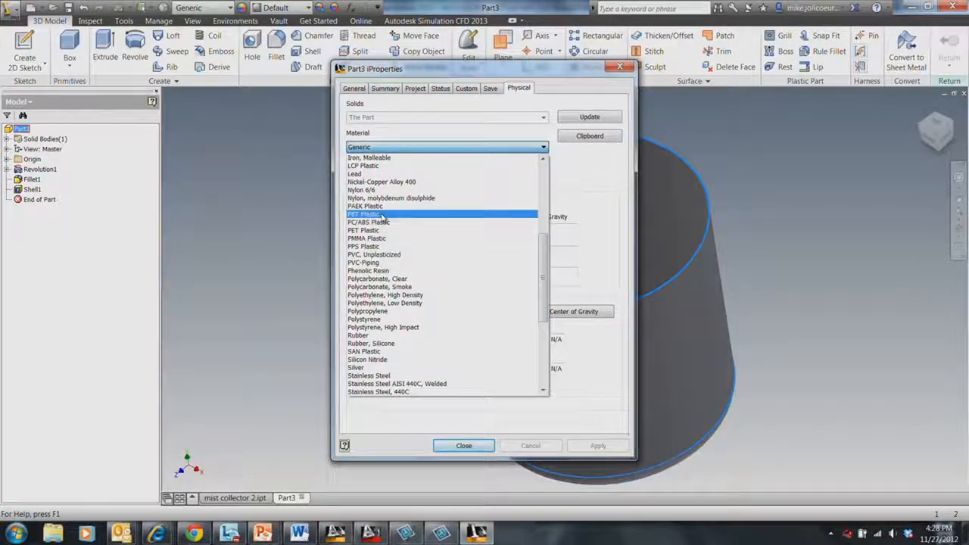
pyautogui.click(424, 214)
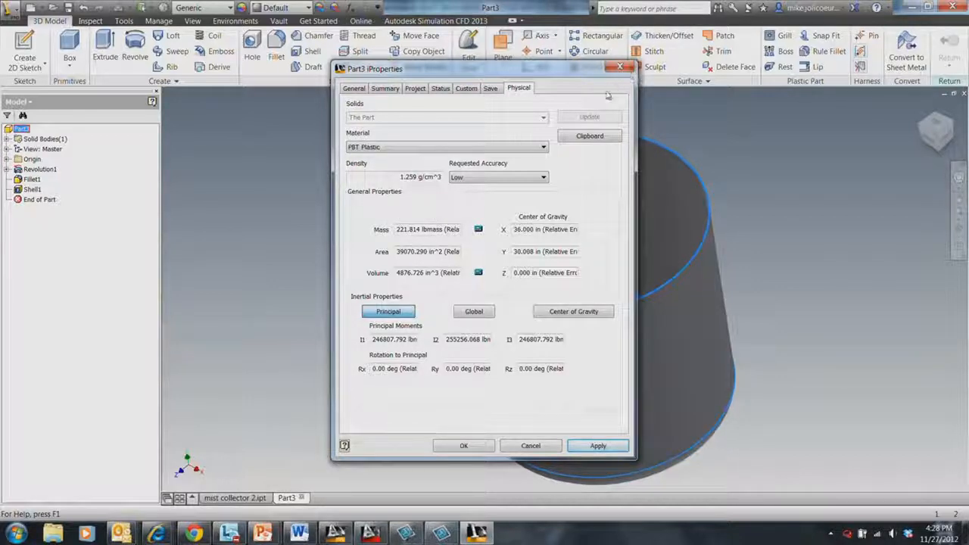
pyautogui.click(619, 67)
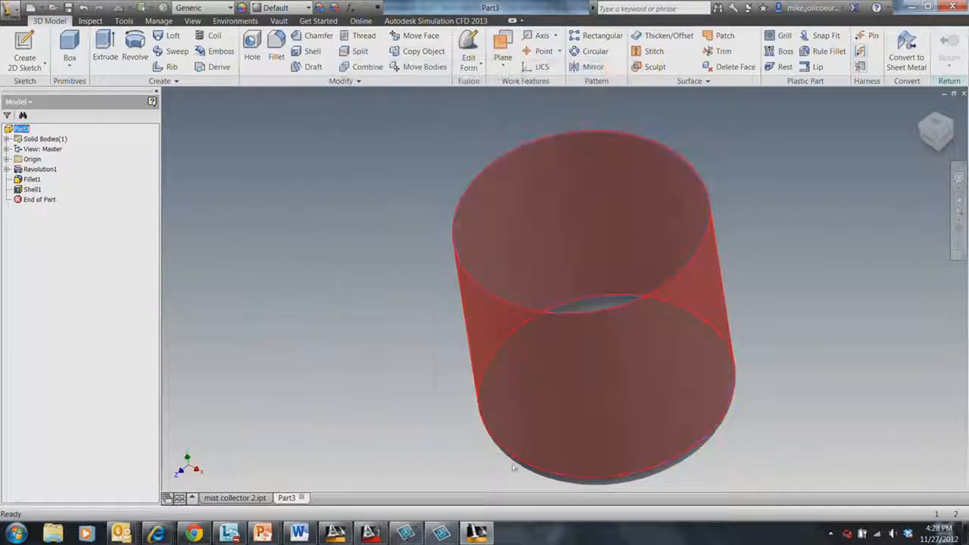
# - Create a new factory layout assembly from the StandardFactoryLayout.iam template
pyautogui.click(235, 497)
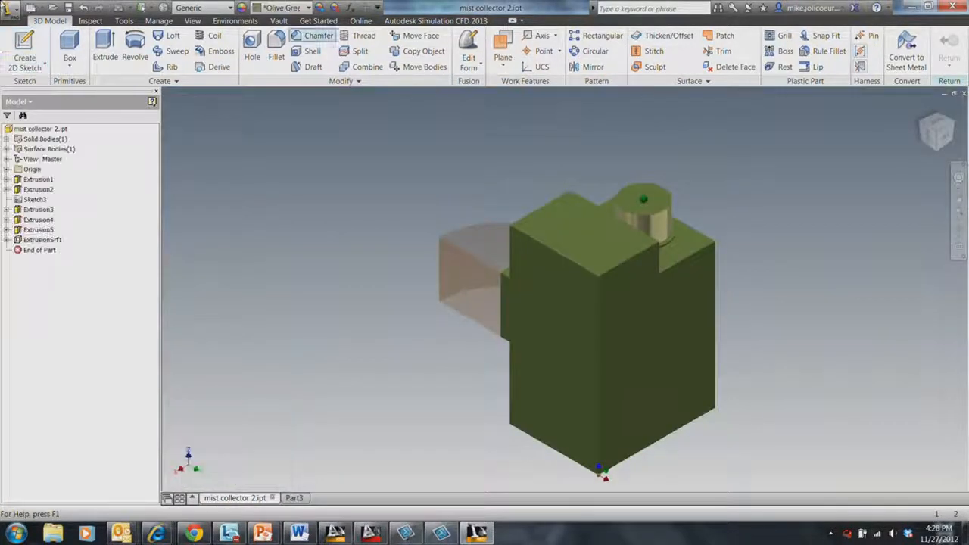
pyautogui.click(14, 15)
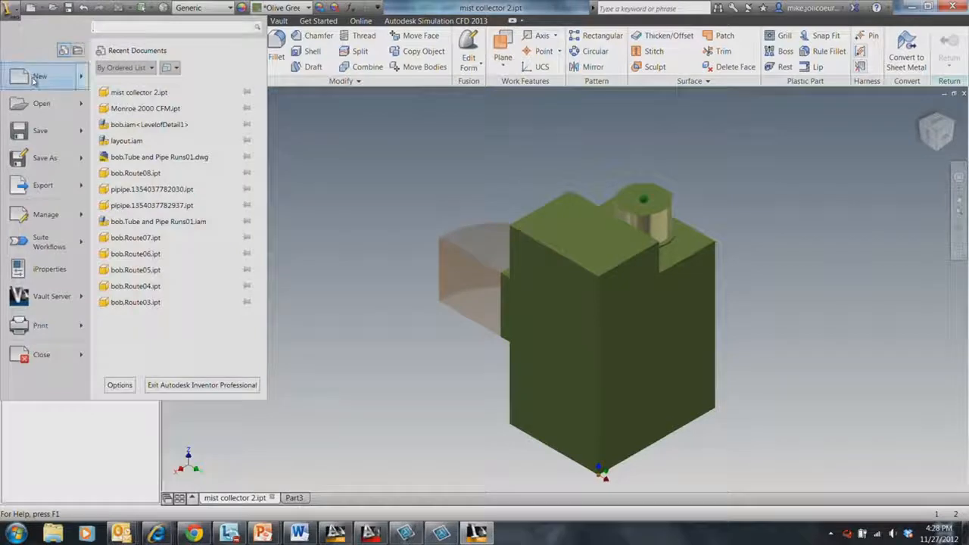
pyautogui.click(39, 78)
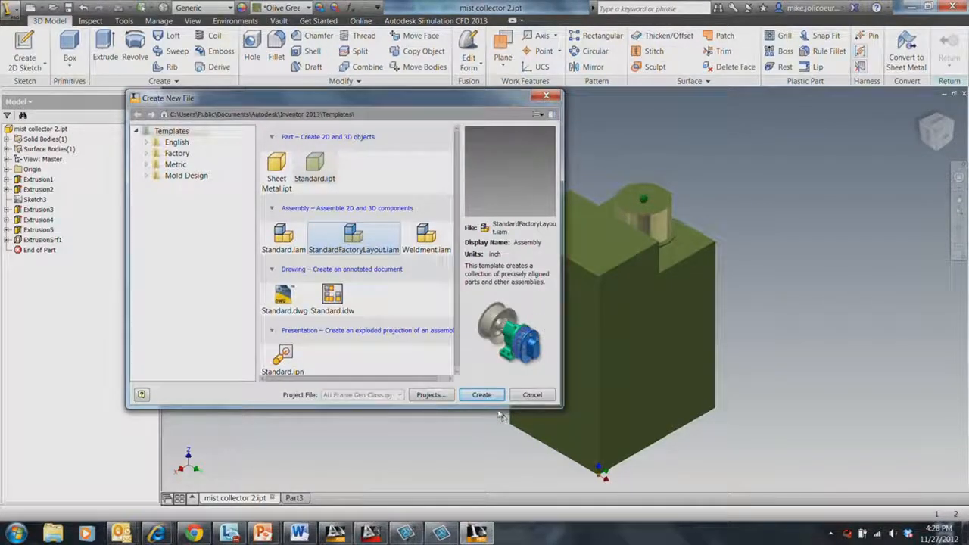
pyautogui.click(482, 395)
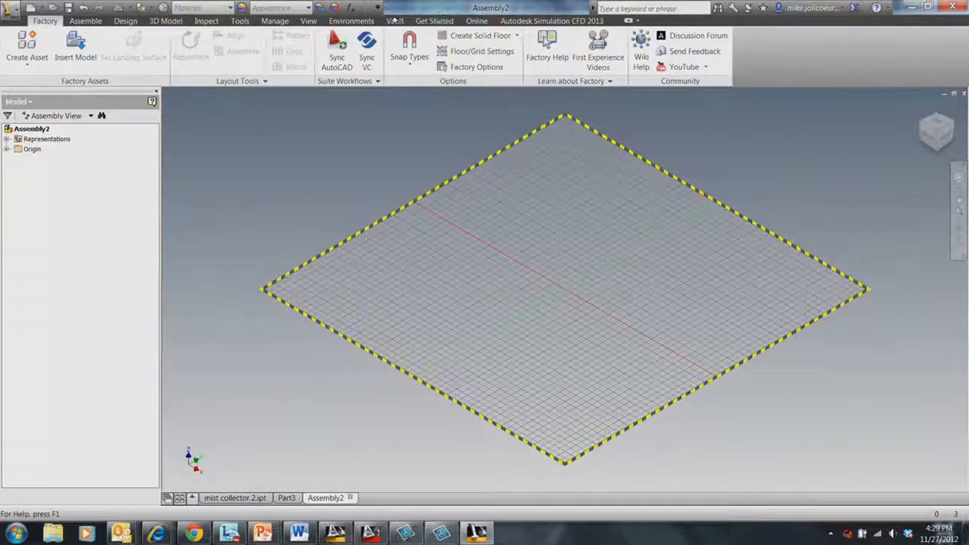
# - Show the Factory Assets browser and move it off the model tree onto the layout's side
pyautogui.click(309, 21)
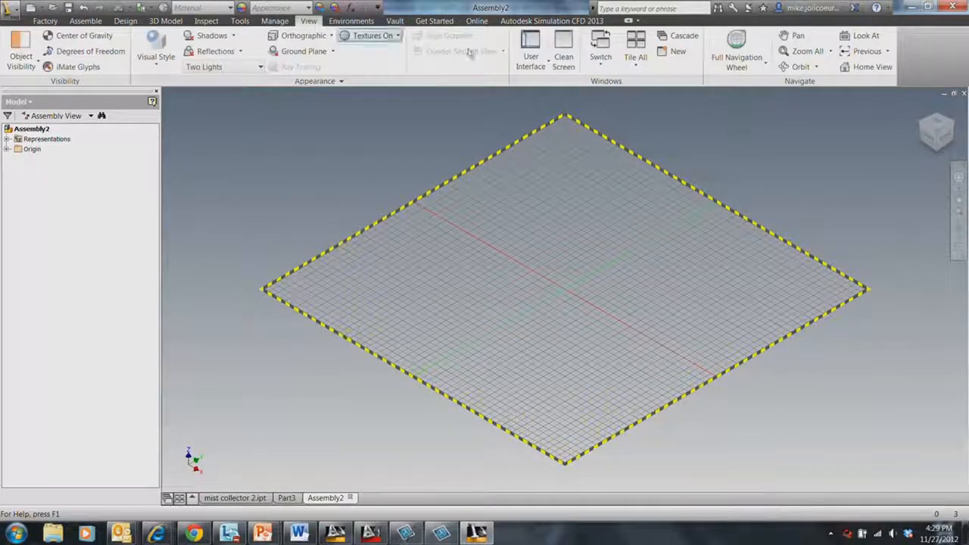
pyautogui.click(530, 53)
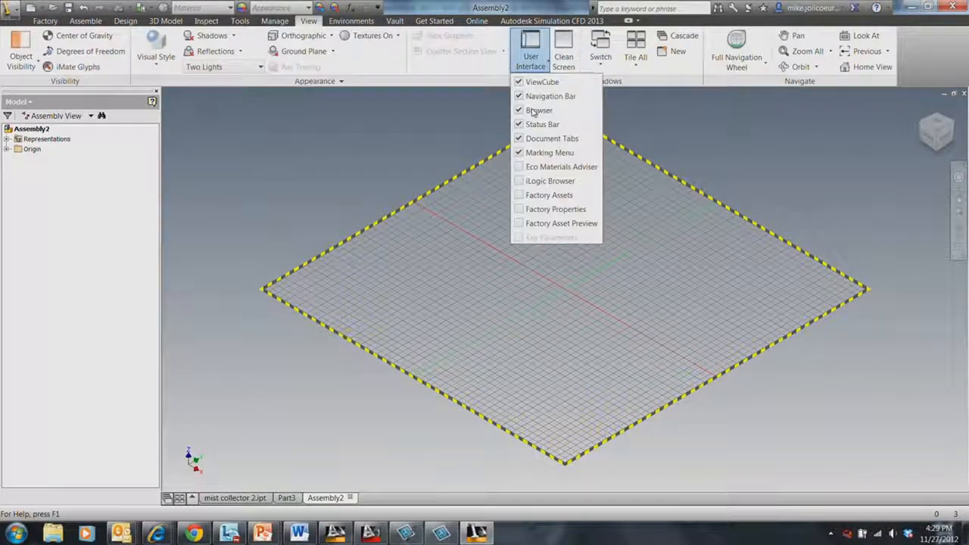
pyautogui.click(548, 194)
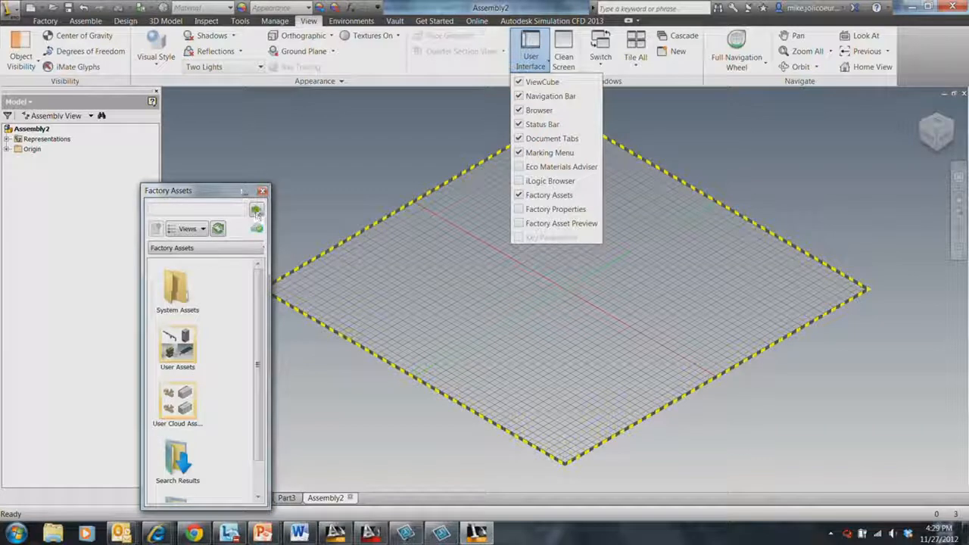
pyautogui.click(244, 190)
pyautogui.moveTo(185, 190); pyautogui.dragTo(754, 149)
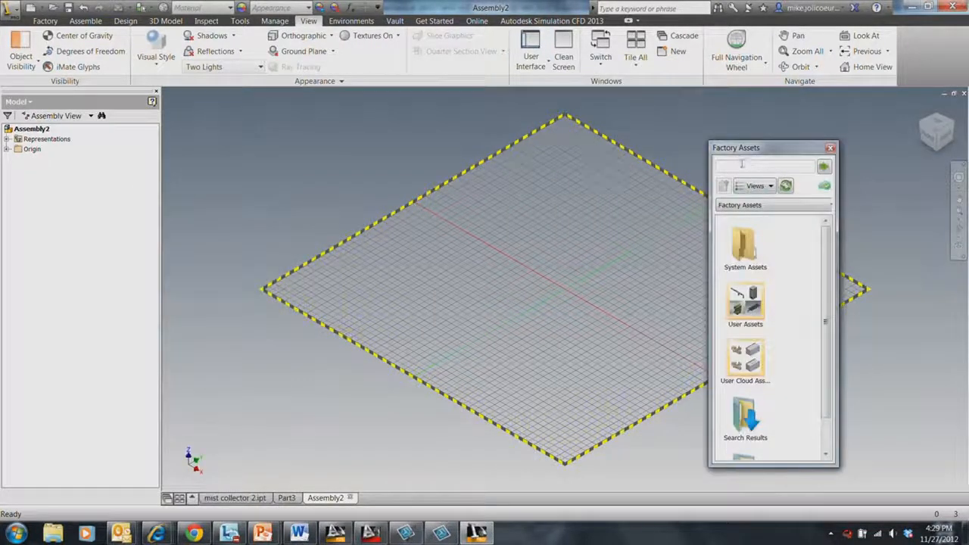
# - Search the factory assets for "mist" and examine the details of the mist collector 2 cloud asset
pyautogui.click(742, 165)
pyautogui.write('mist')
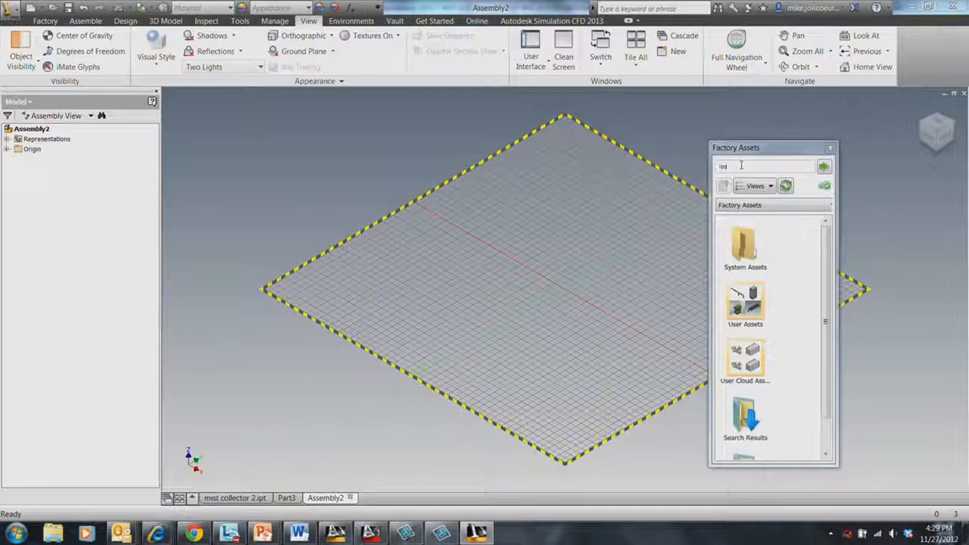
pyautogui.click(830, 169)
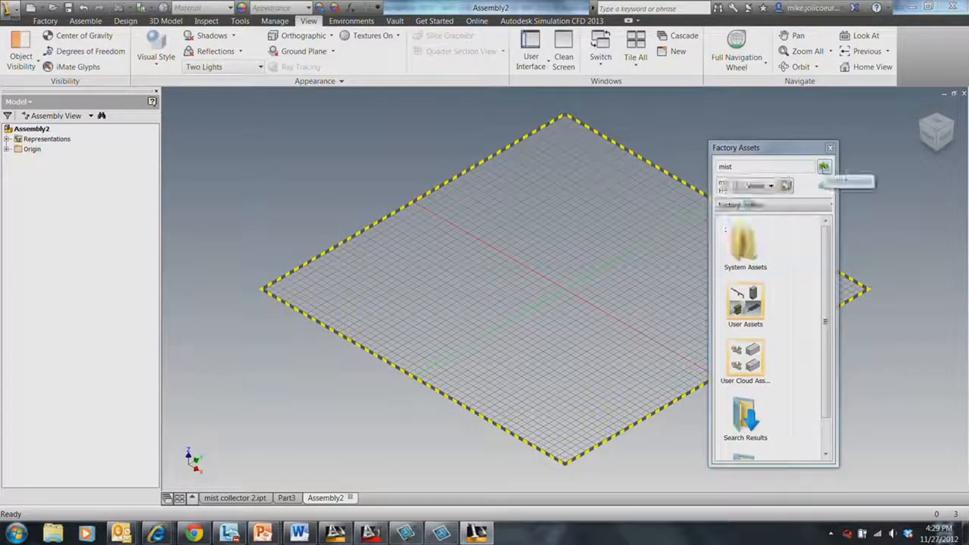
pyautogui.moveTo(825, 283); pyautogui.dragTo(825, 409)
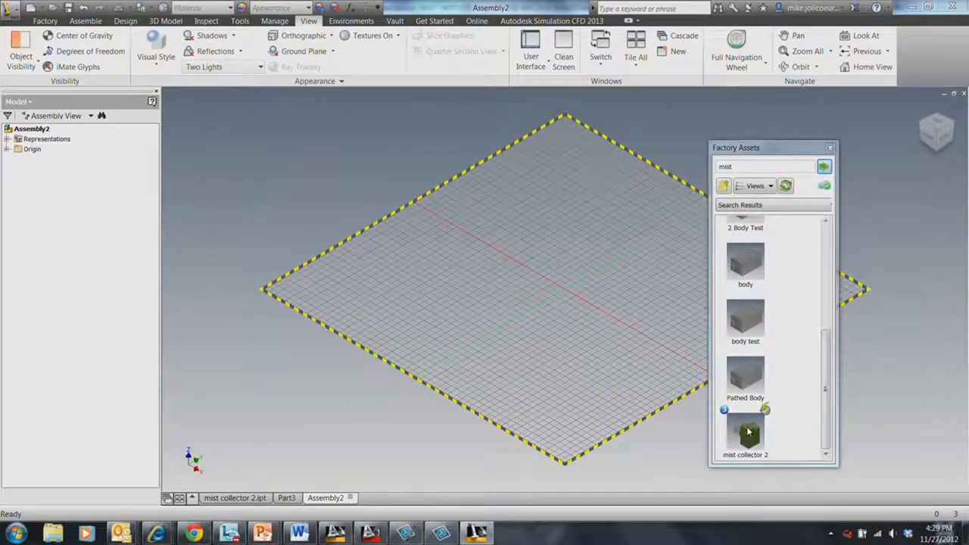
pyautogui.moveTo(748, 431)
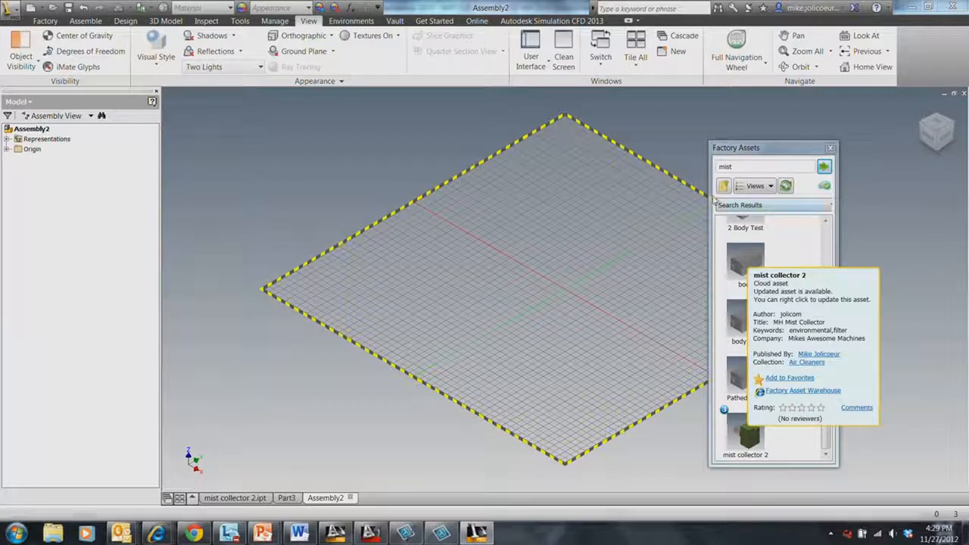
# - Search the factory assets by the author's user name, correcting its spelling, and browse through the published assets
pyautogui.click(746, 166)
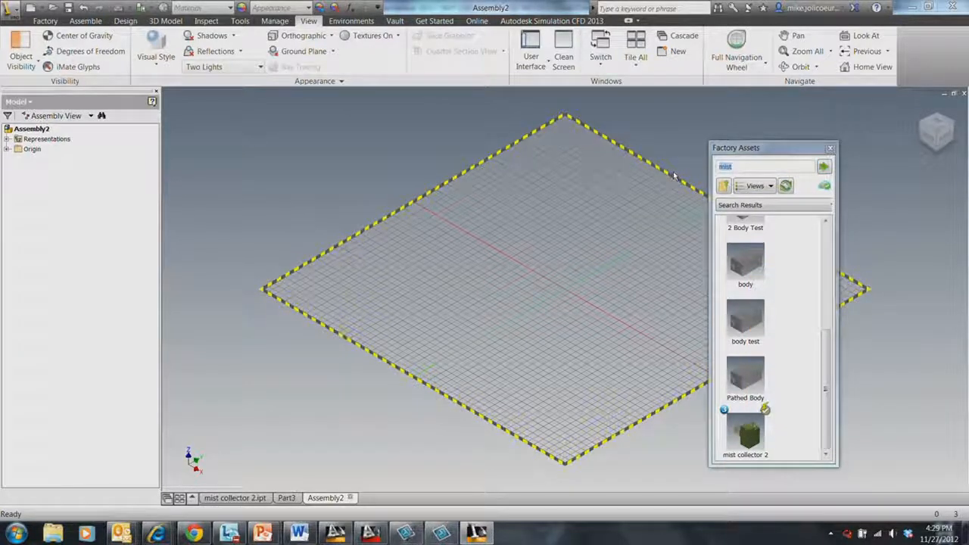
pyautogui.write('joicom')
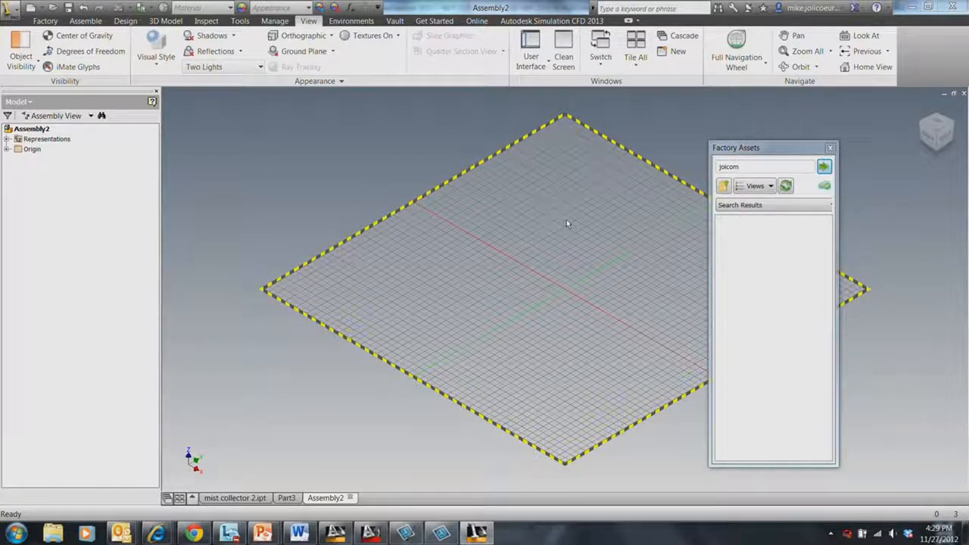
pyautogui.doubleClick(743, 166)
pyautogui.write('jol')
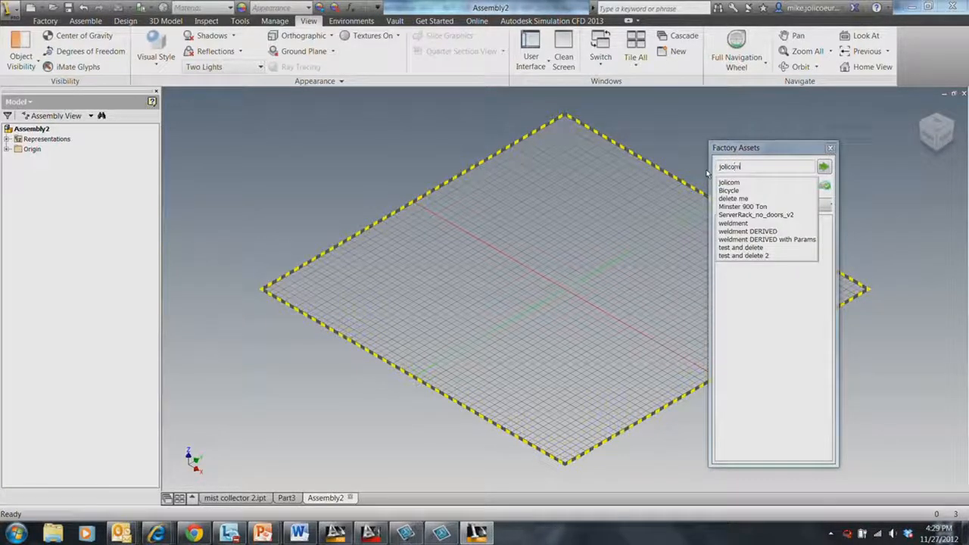
pyautogui.write('icom')
pyautogui.click(824, 166)
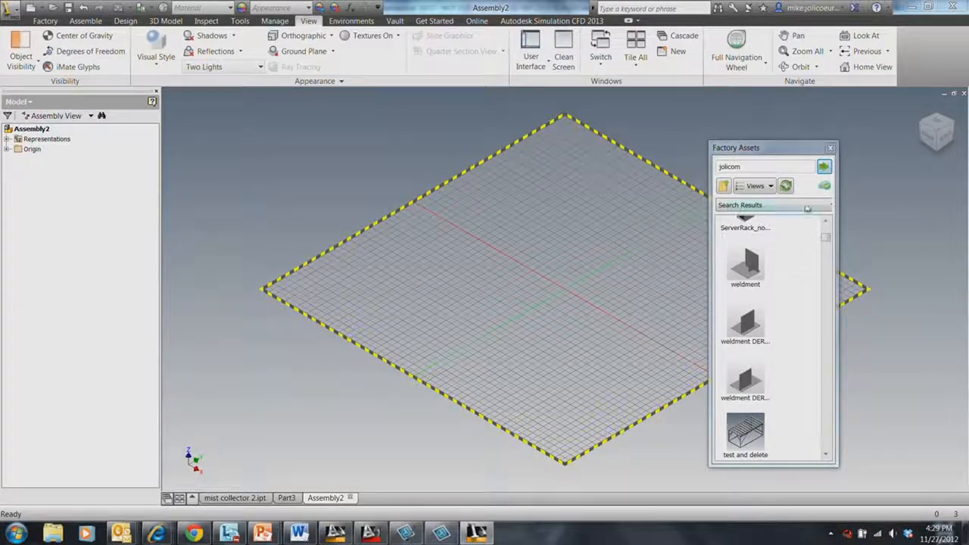
pyautogui.moveTo(826, 238); pyautogui.dragTo(826, 399)
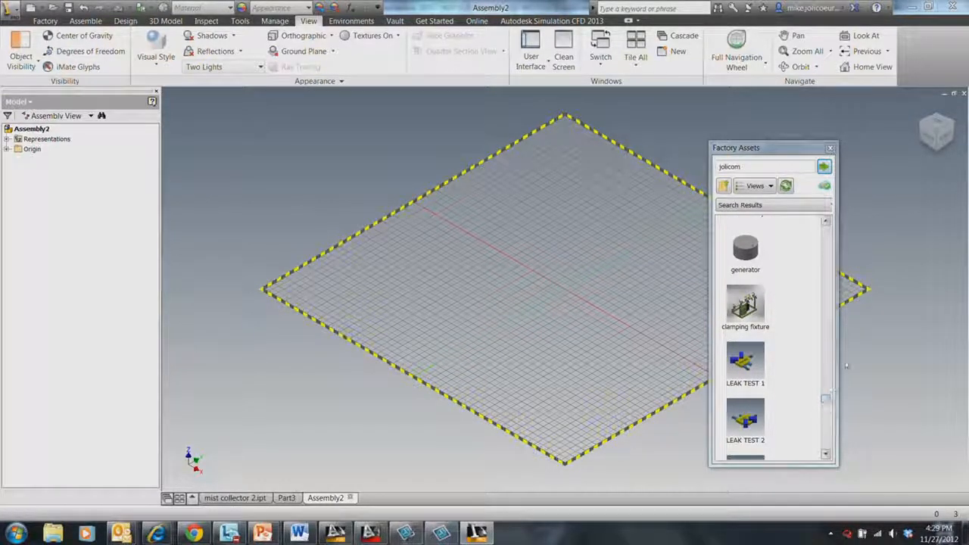
# - Search the factory assets for "mist" again and place one mist collector 2 in the layout
pyautogui.moveTo(746, 168); pyautogui.dragTo(672, 189)
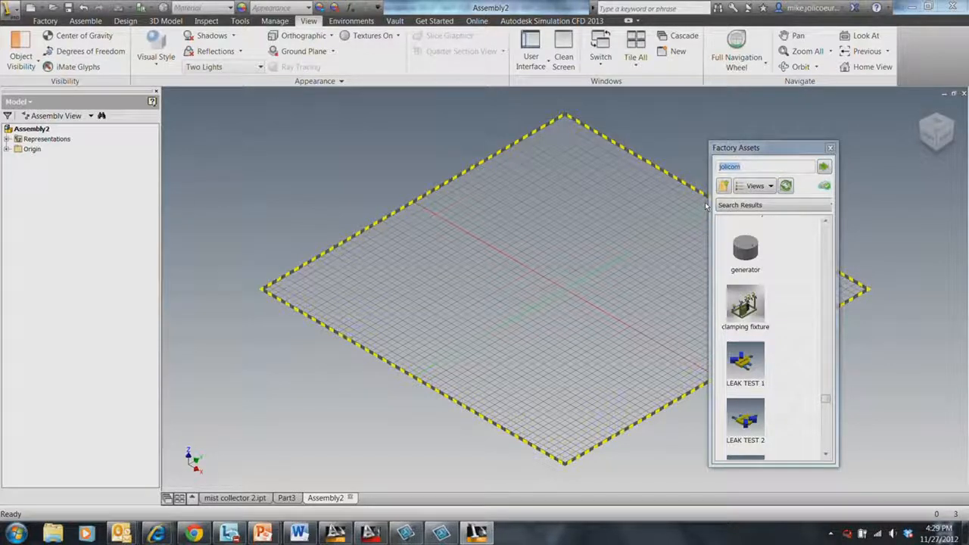
pyautogui.write('mist')
pyautogui.press('Return')
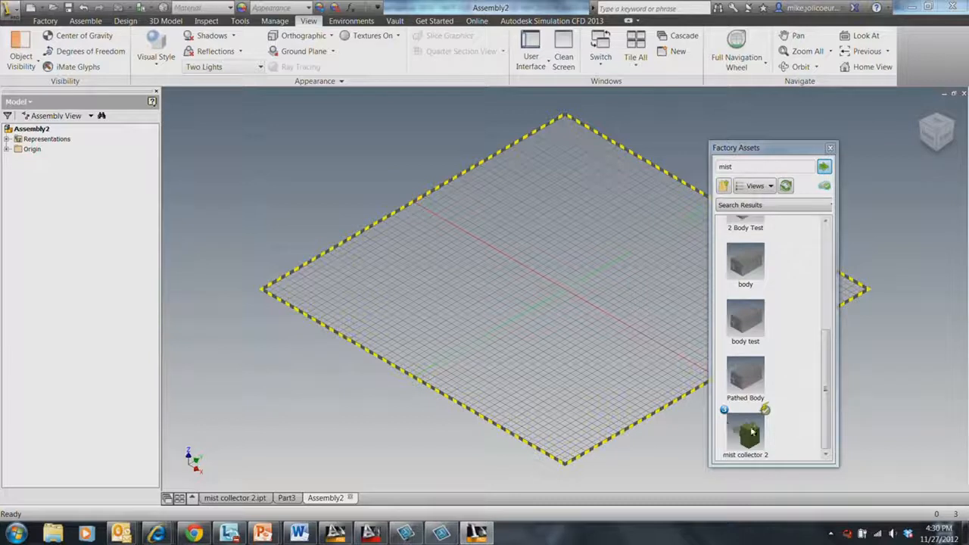
pyautogui.moveTo(752, 432)
pyautogui.moveTo(485, 309); pyautogui.dragTo(486, 302)
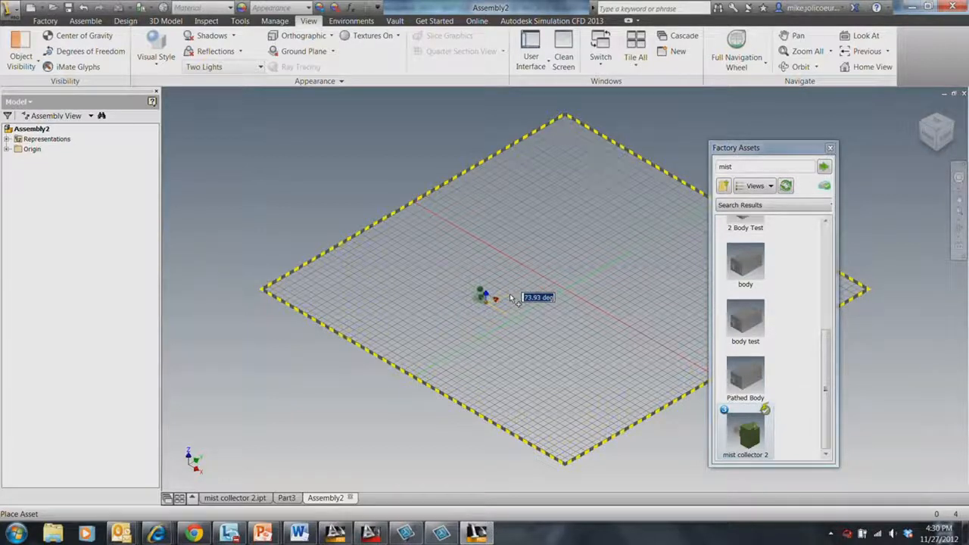
pyautogui.click(511, 299)
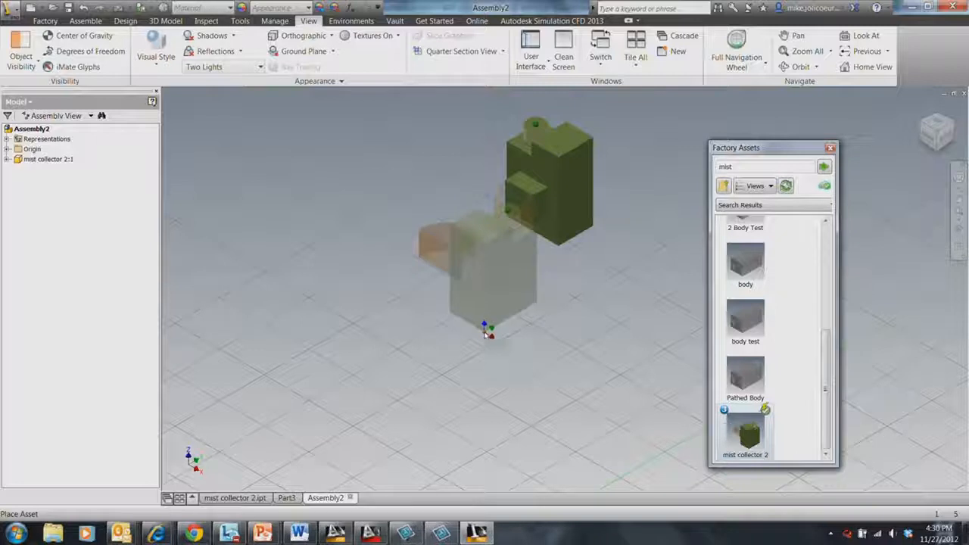
pyautogui.press('Escape')
# - Switch the placed mist collector to the third variant in its Asset Variant list
pyautogui.moveTo(548, 195); pyautogui.dragTo(472, 297)
pyautogui.rightClick(473, 296)
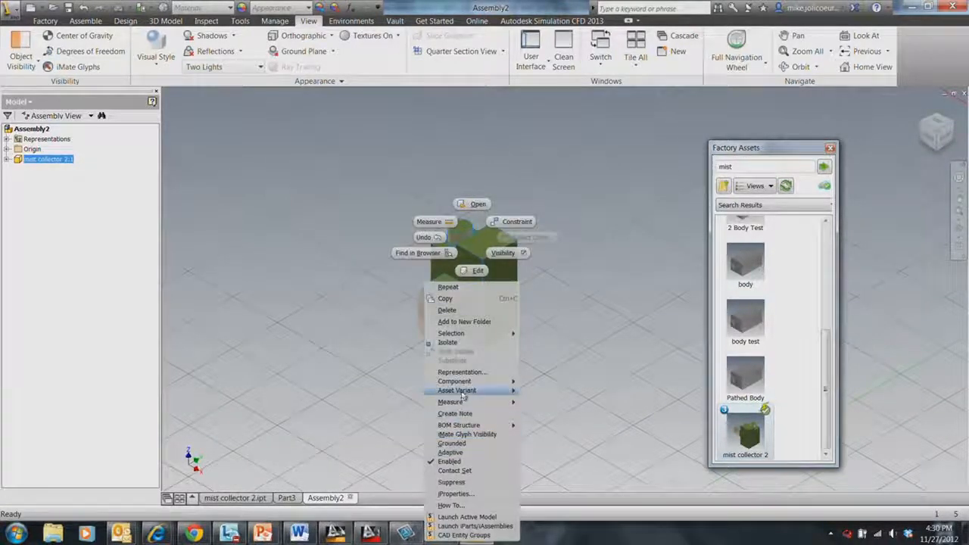
pyautogui.moveTo(473, 395)
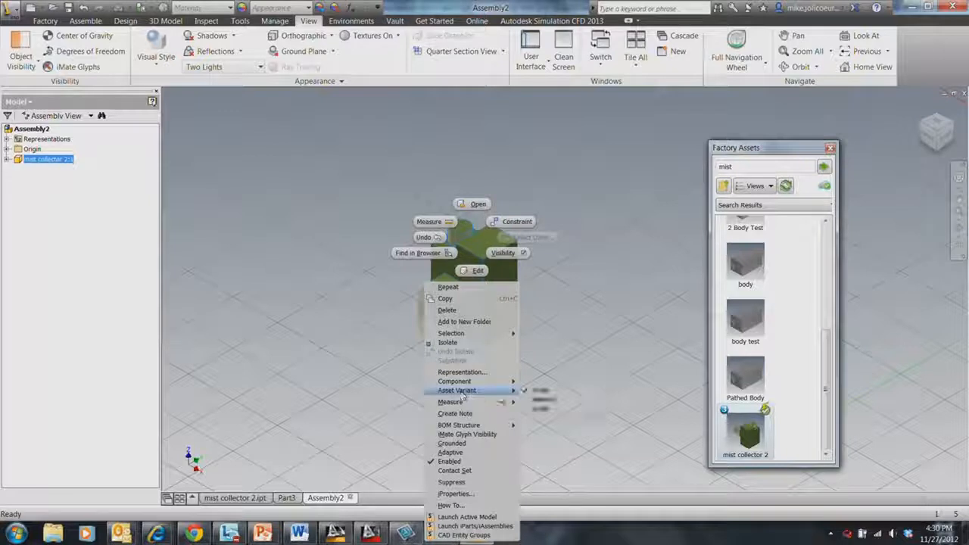
pyautogui.click(539, 409)
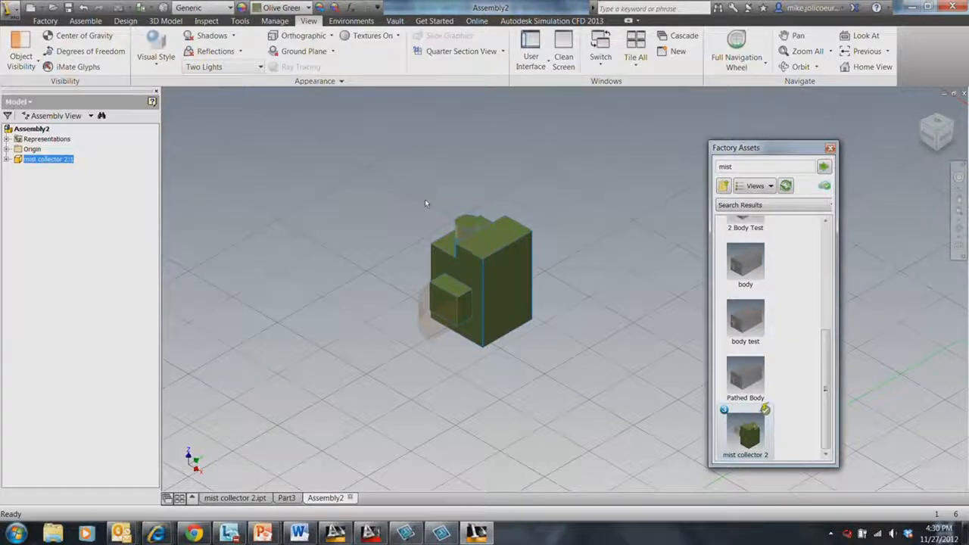
pyautogui.scroll(5, 423, 218)
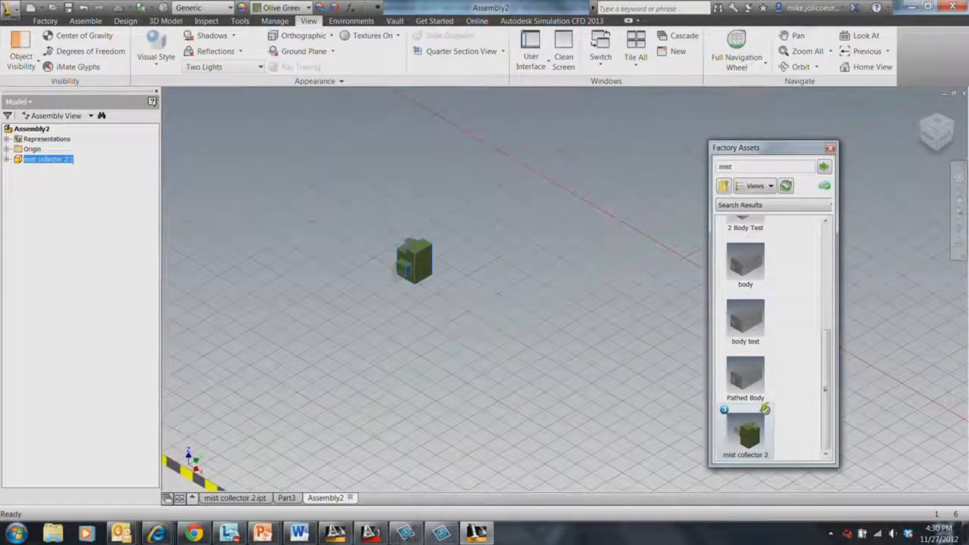
# - Search the factory assets by the author's user name and place one Minster 900 Ton press behind the mist collector
pyautogui.moveTo(827, 378); pyautogui.dragTo(836, 244)
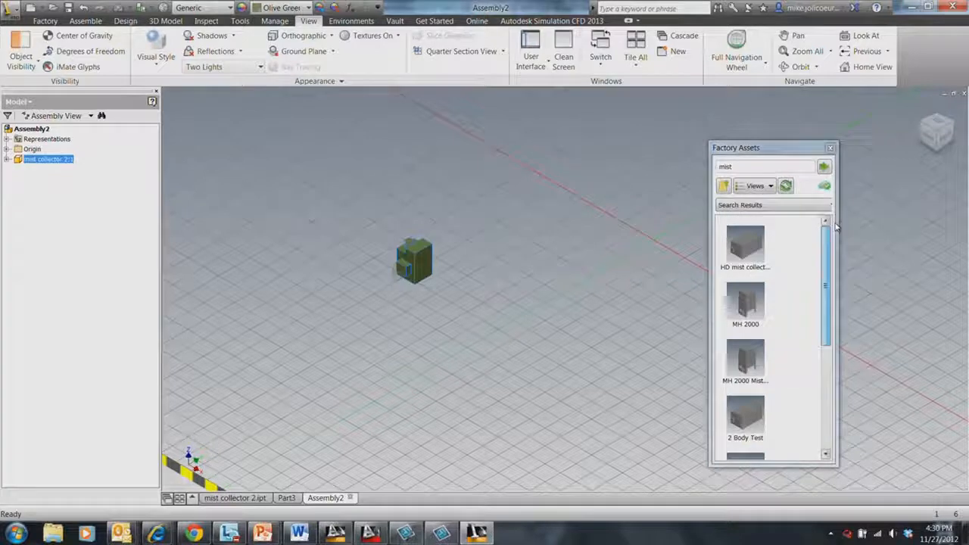
pyautogui.doubleClick(725, 167)
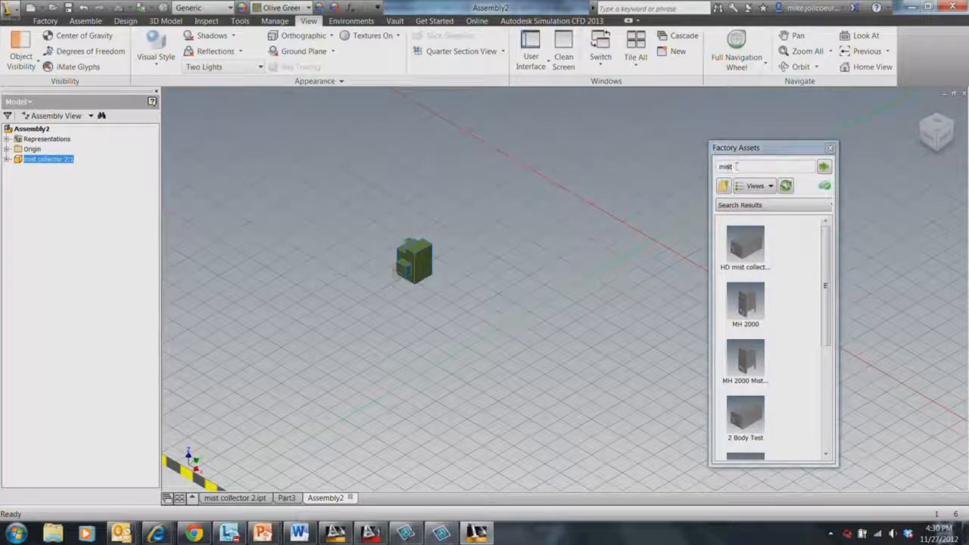
pyautogui.write('jolicom')
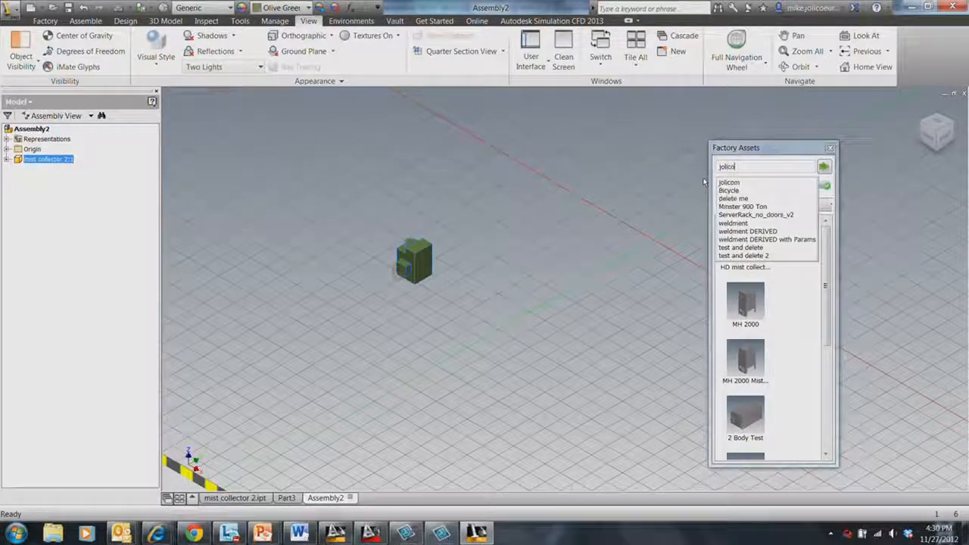
pyautogui.click(824, 167)
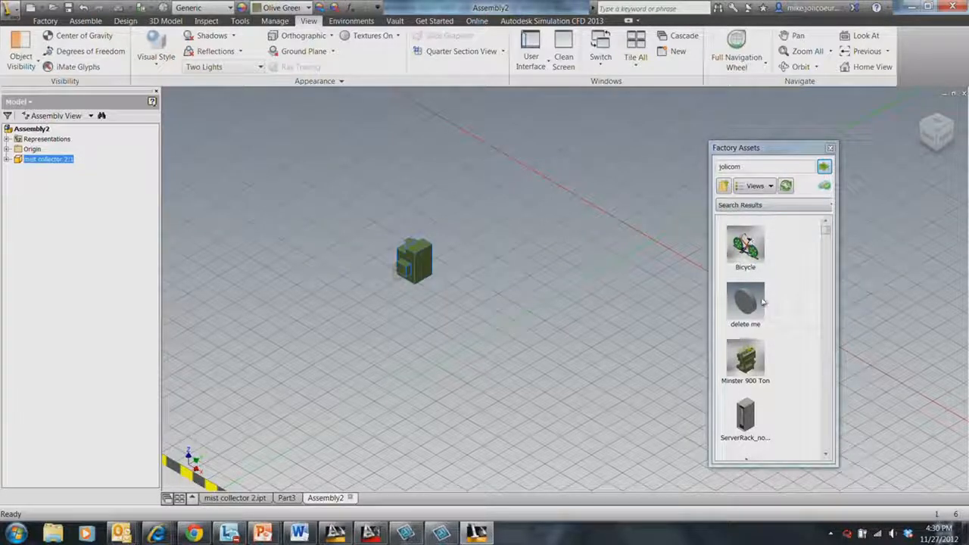
pyautogui.moveTo(745, 360); pyautogui.dragTo(550, 217)
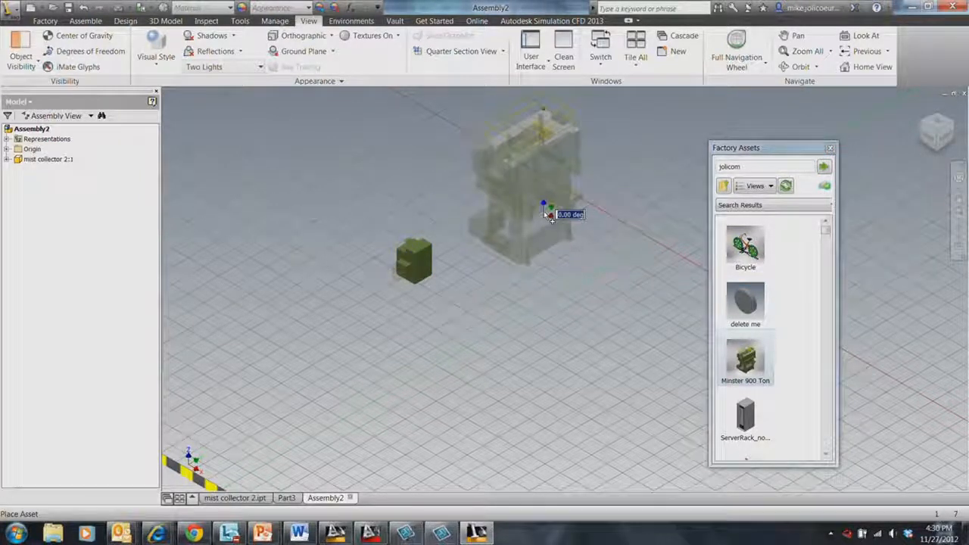
pyautogui.click(545, 215)
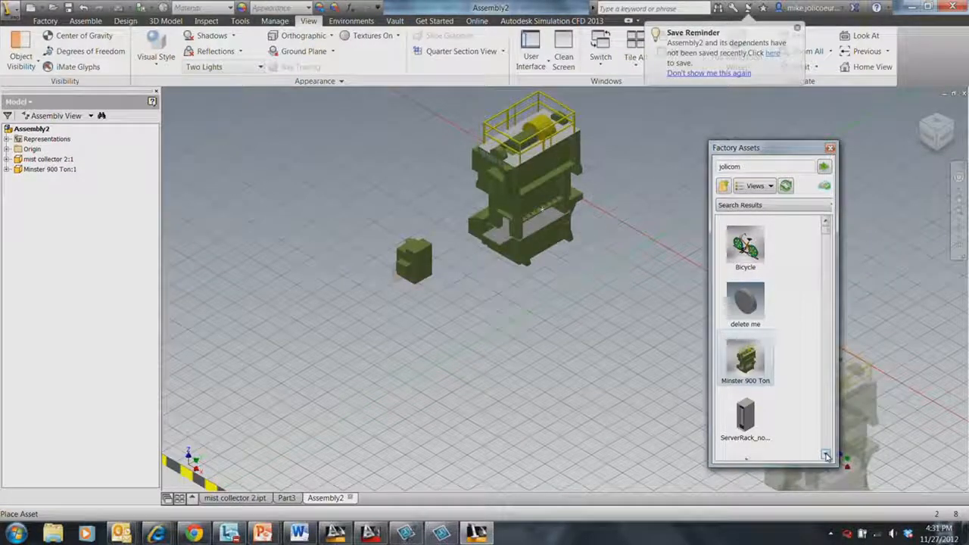
# - Find the second arm welding asset among the author's published assets and try to place it beside the mist collector
pyautogui.click(827, 455)
pyautogui.click(827, 455)
pyautogui.click(827, 455)
pyautogui.click(826, 455)
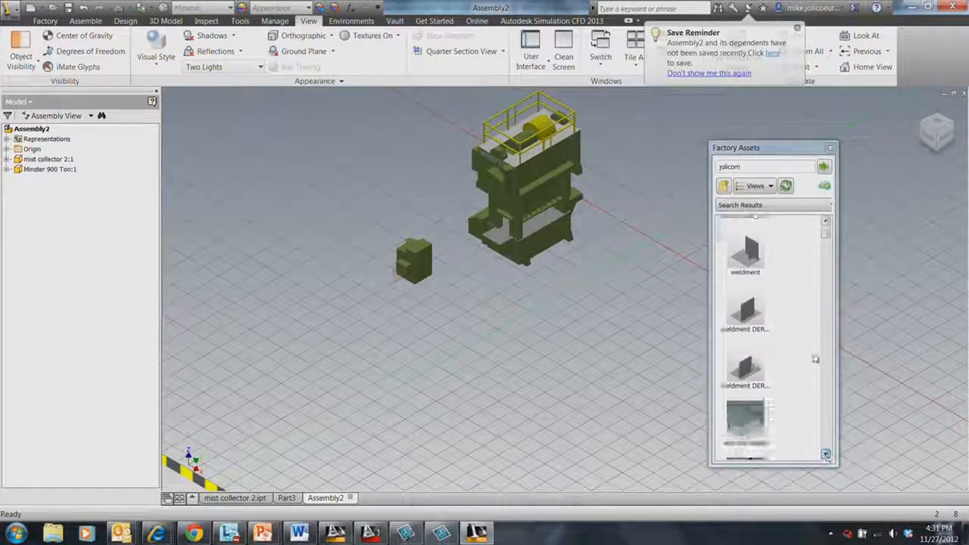
pyautogui.moveTo(826, 237); pyautogui.dragTo(824, 272)
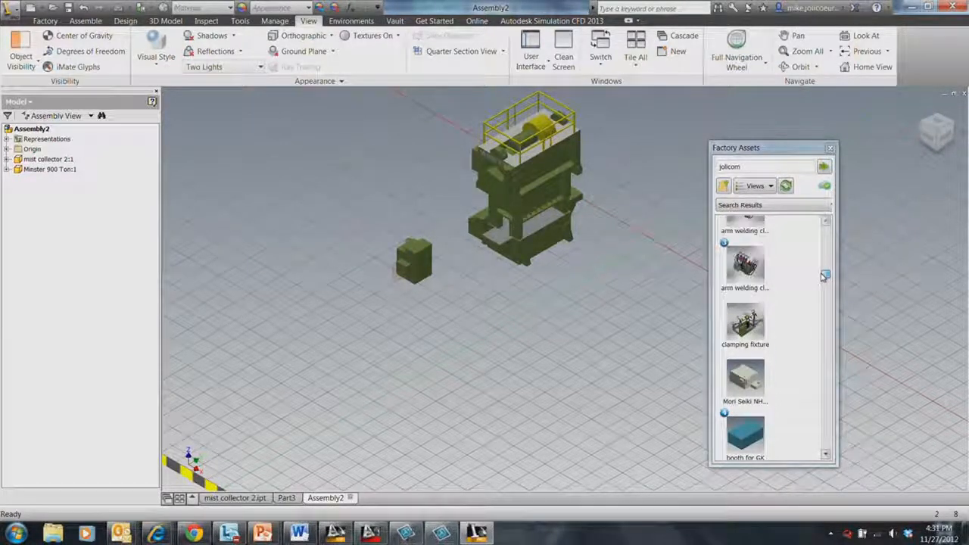
pyautogui.moveTo(755, 291)
pyautogui.moveTo(409, 243); pyautogui.dragTo(350, 224)
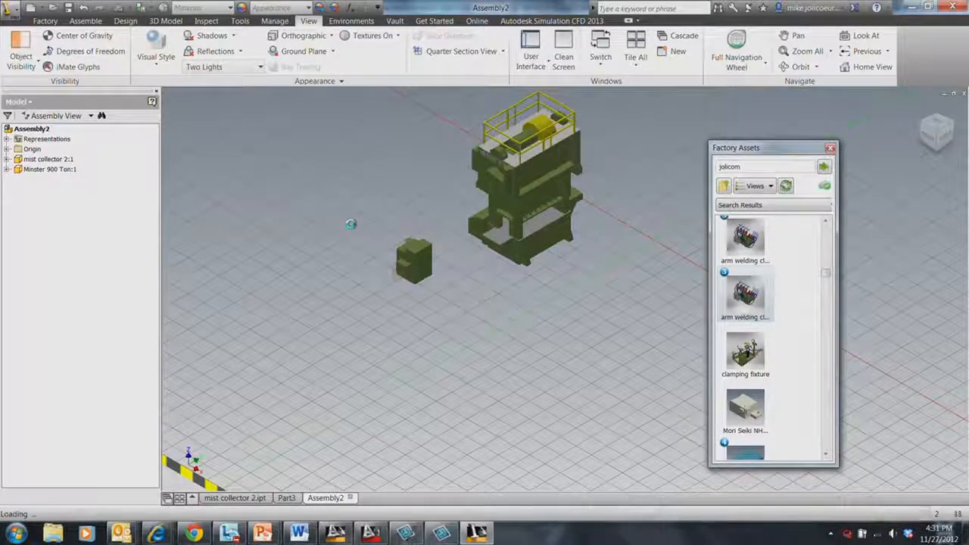
pyautogui.click(389, 224)
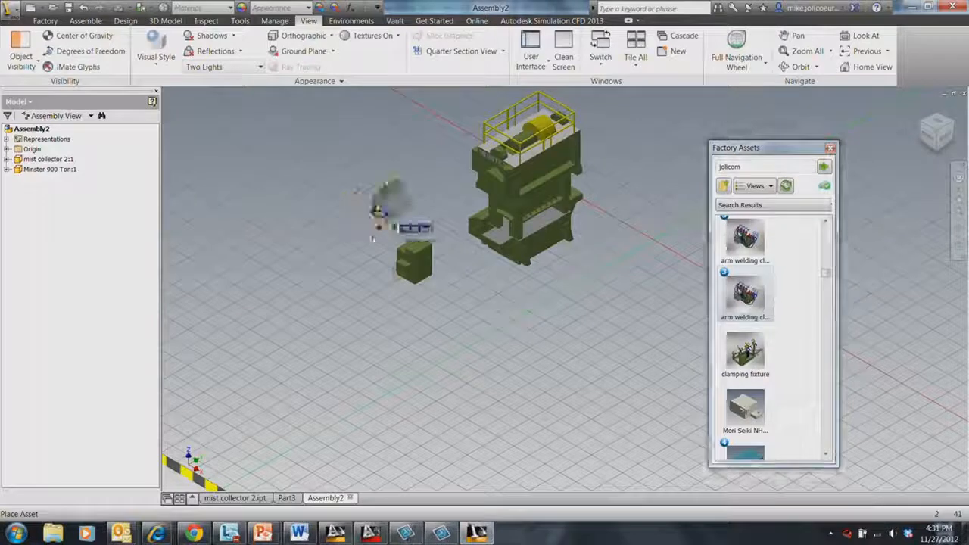
pyautogui.click(376, 234)
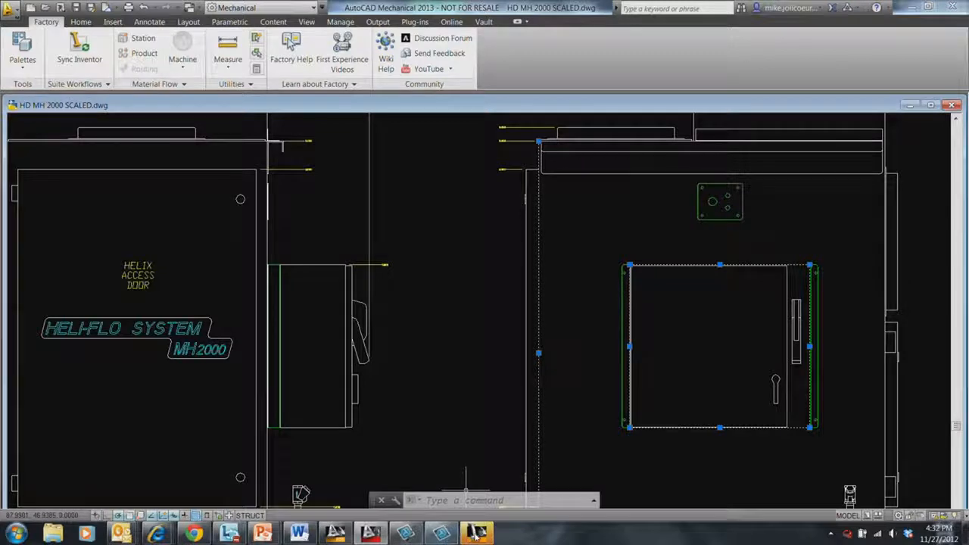
# - Bring up the Autodesk Inventor error report and dismiss it without sending
pyautogui.moveTo(477, 535)
pyautogui.click(484, 469)
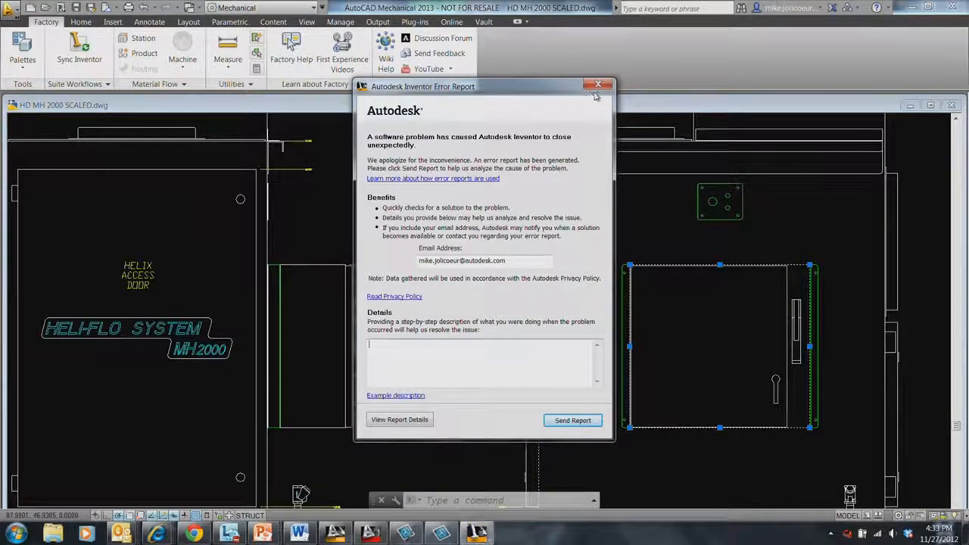
pyautogui.click(597, 86)
pyautogui.click(581, 292)
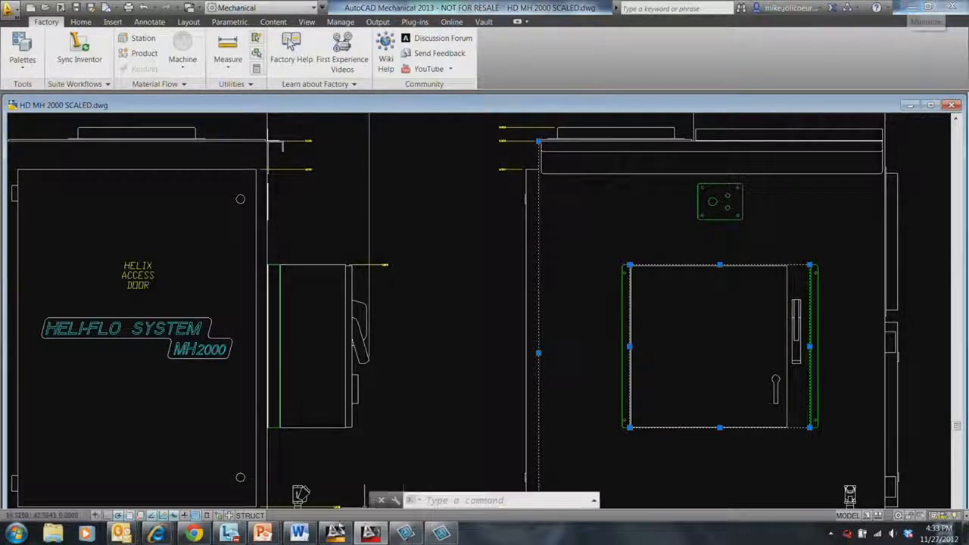
# - Switch to the MA-3860 - 2D to 3D presentation in PowerPoint, start its slide show and advance to the first point of "Important things to remember"
pyautogui.moveTo(263, 534)
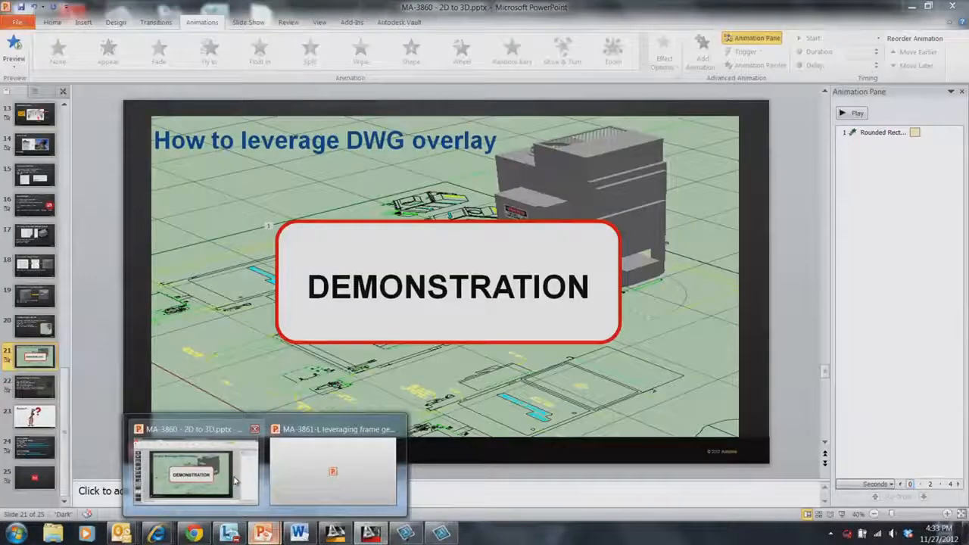
pyautogui.click(234, 480)
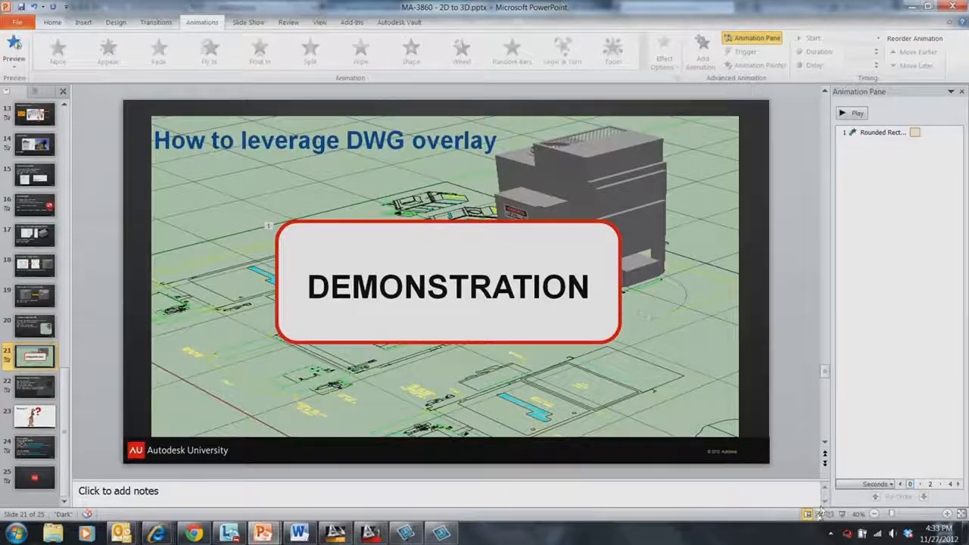
pyautogui.click(841, 514)
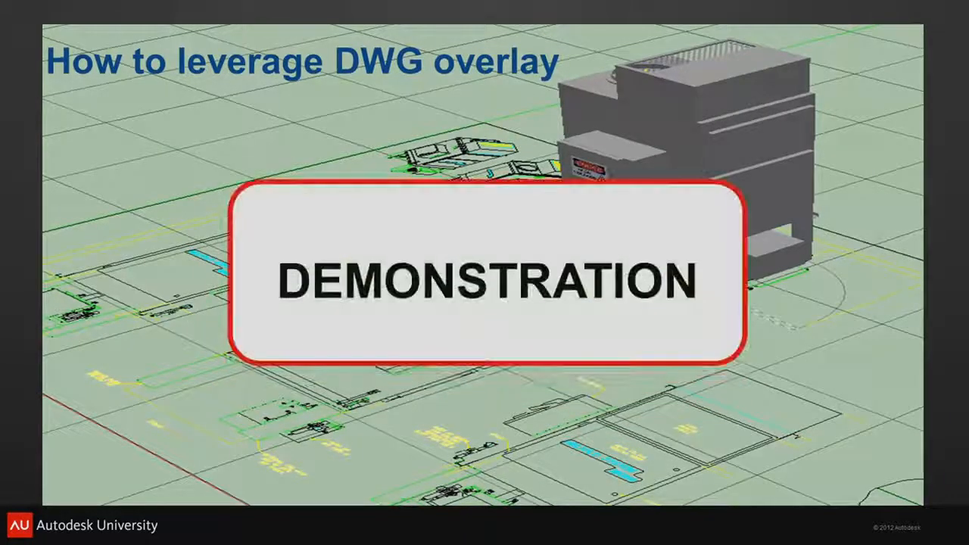
pyautogui.press('Right')
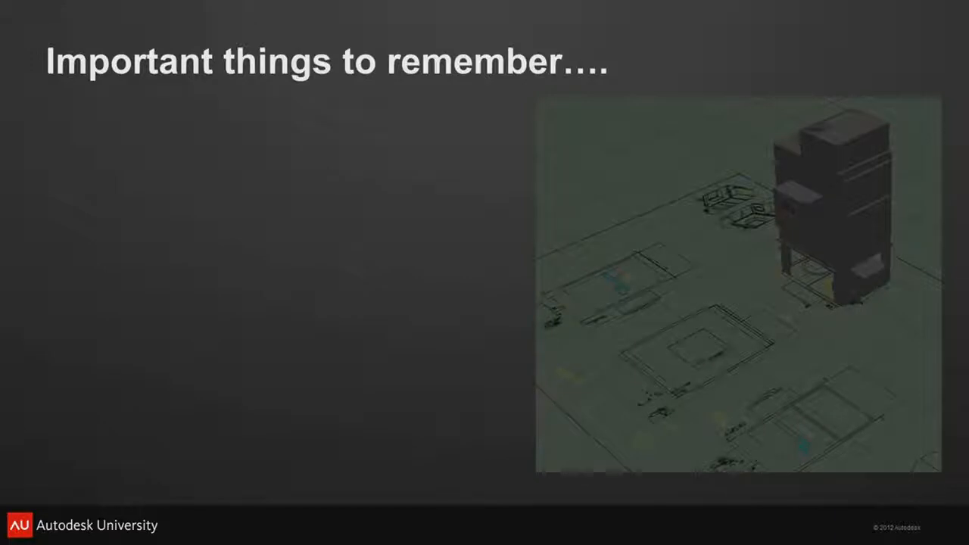
pyautogui.press('Right')
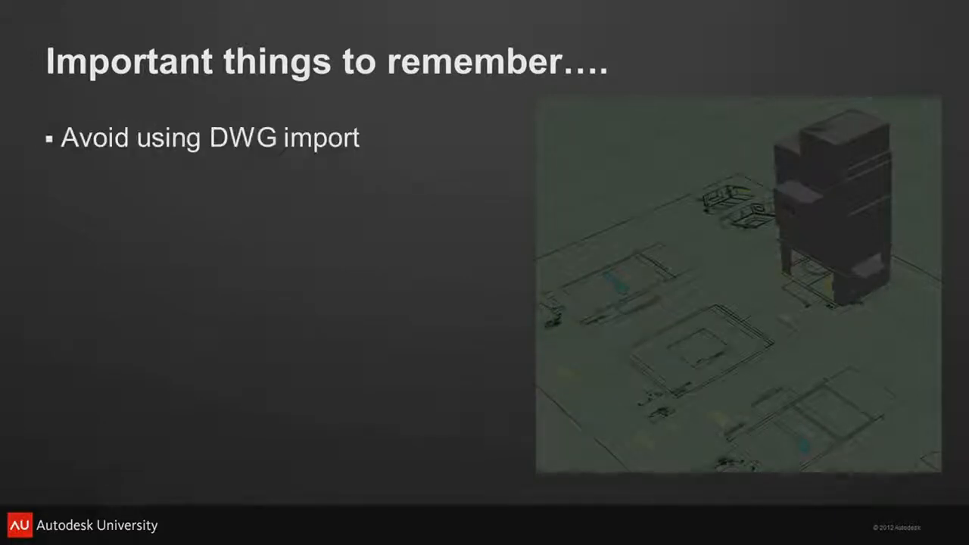